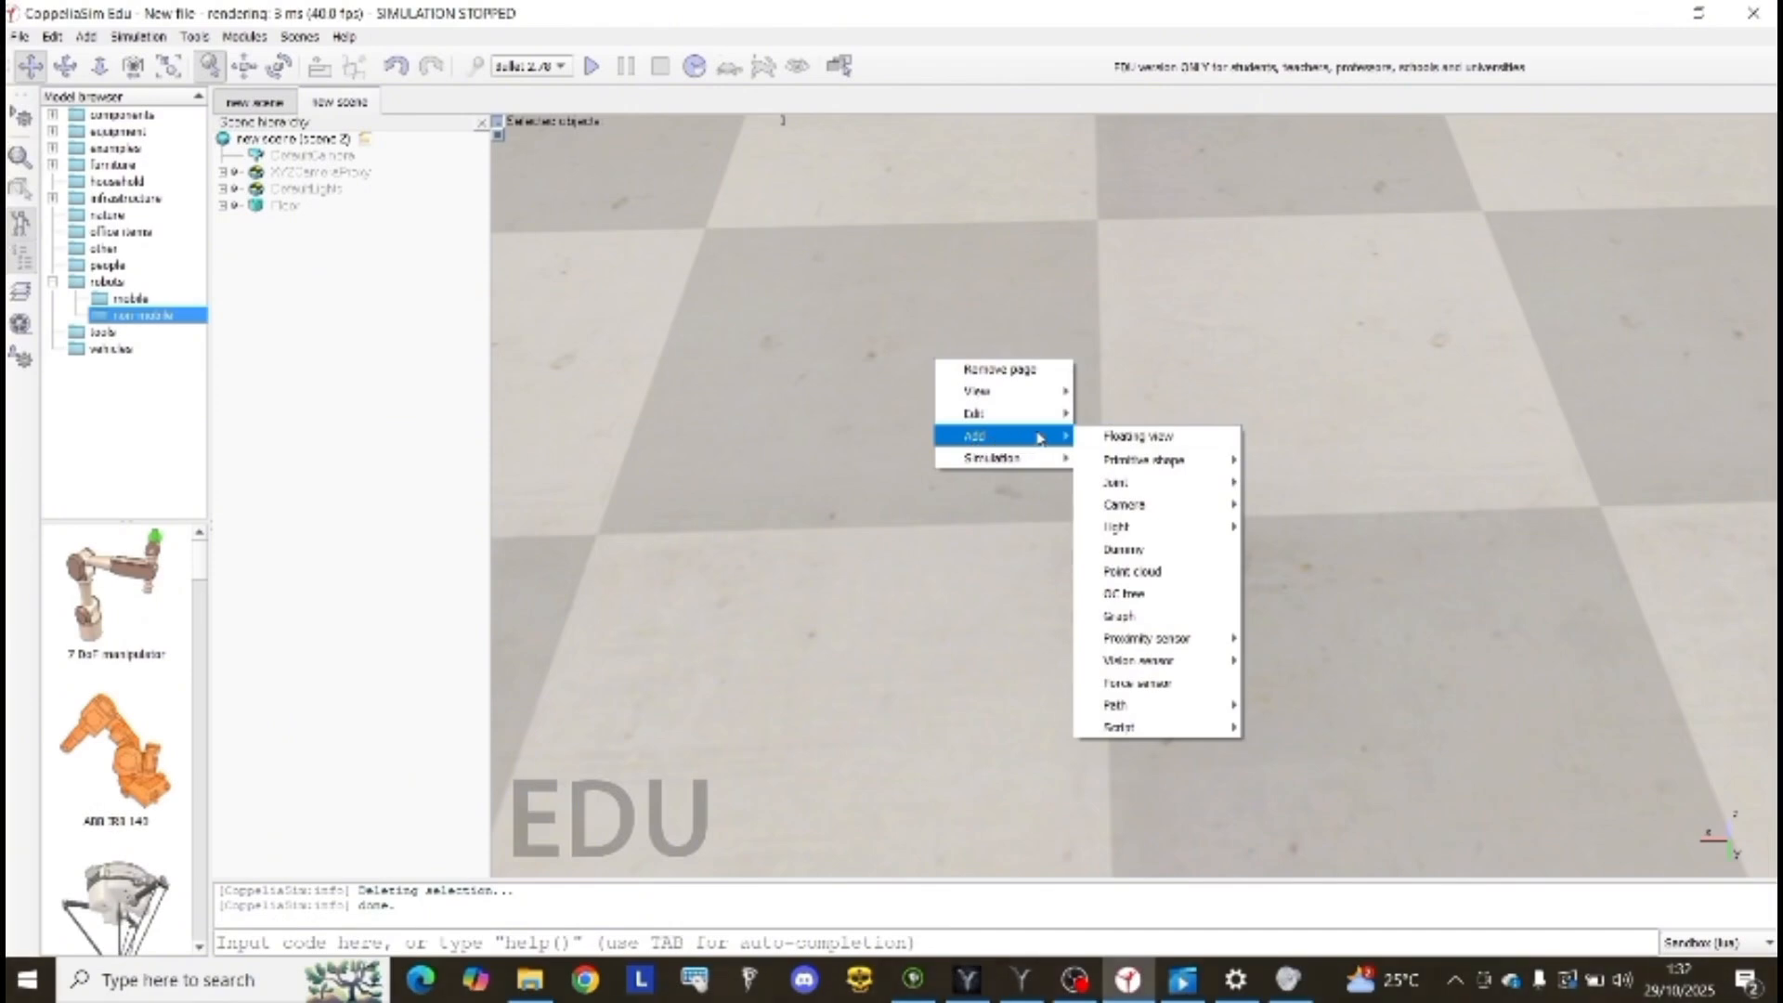
Step: Add a primitive cuboid with X-size 0.10 m, Y-size 0.20 m and Z-size 0.01 m
mouse_move(1133, 460)
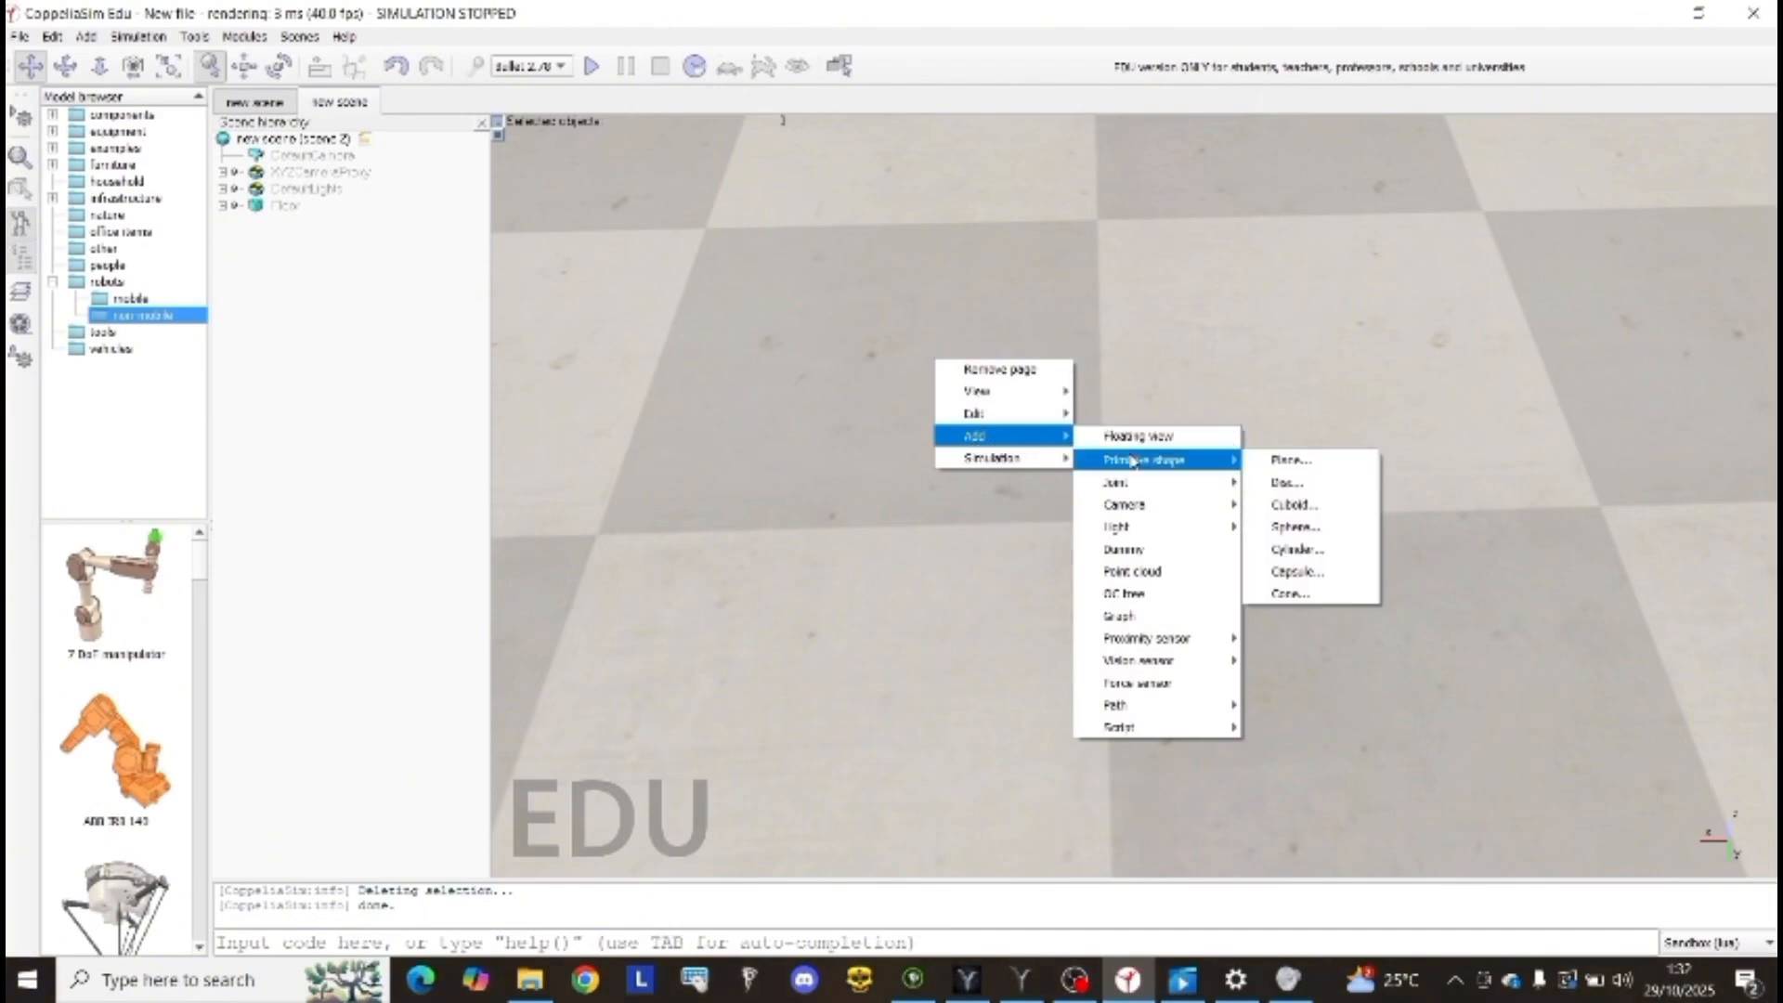
left_click(1315, 505)
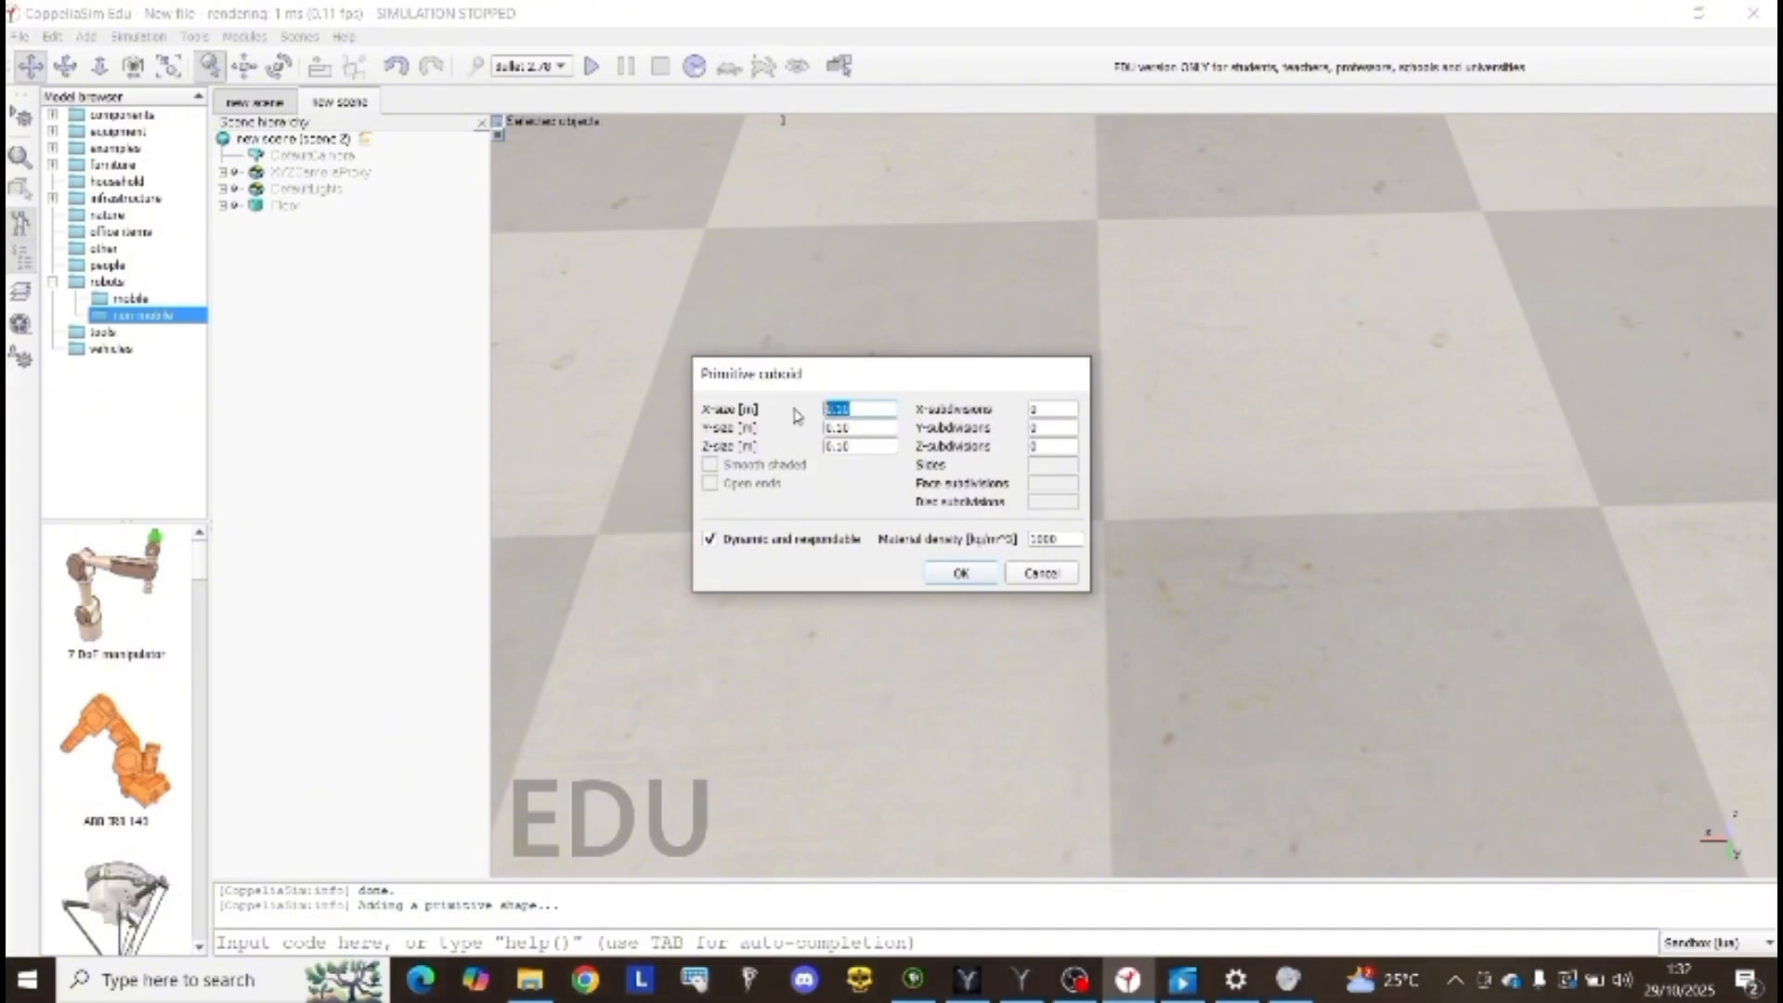
key("Tab")
type("0.")
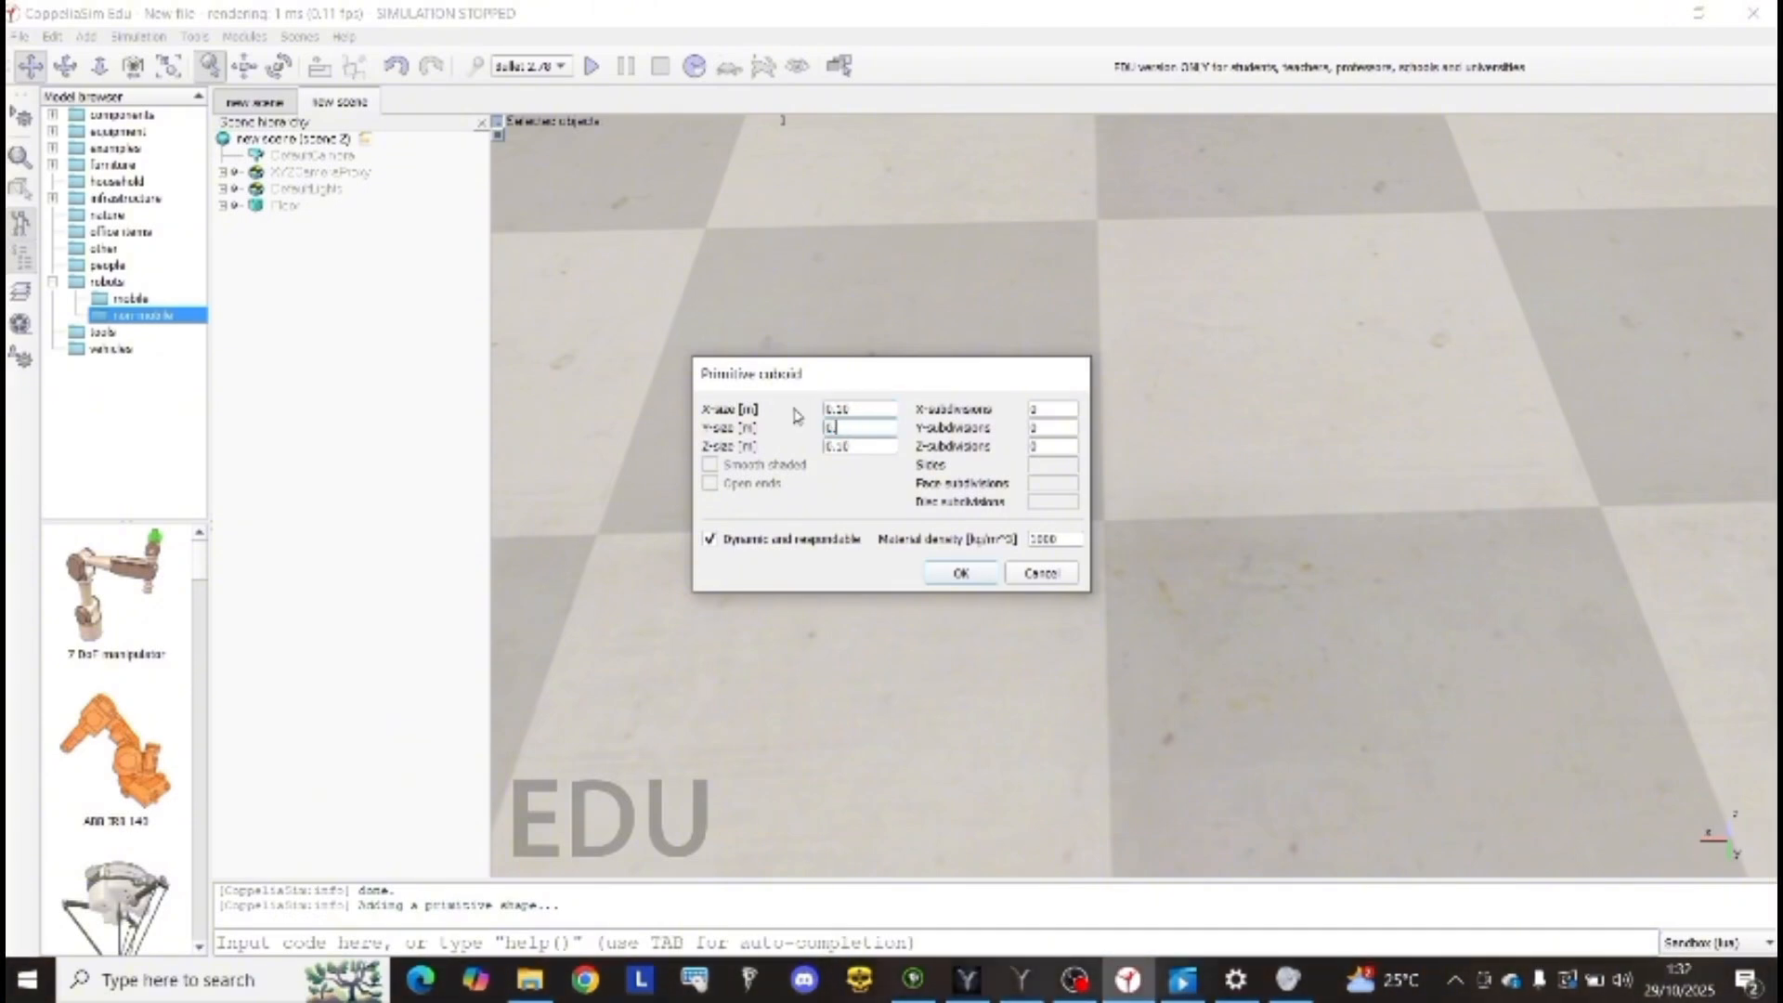
type("2")
key("Tab")
type("0.0")
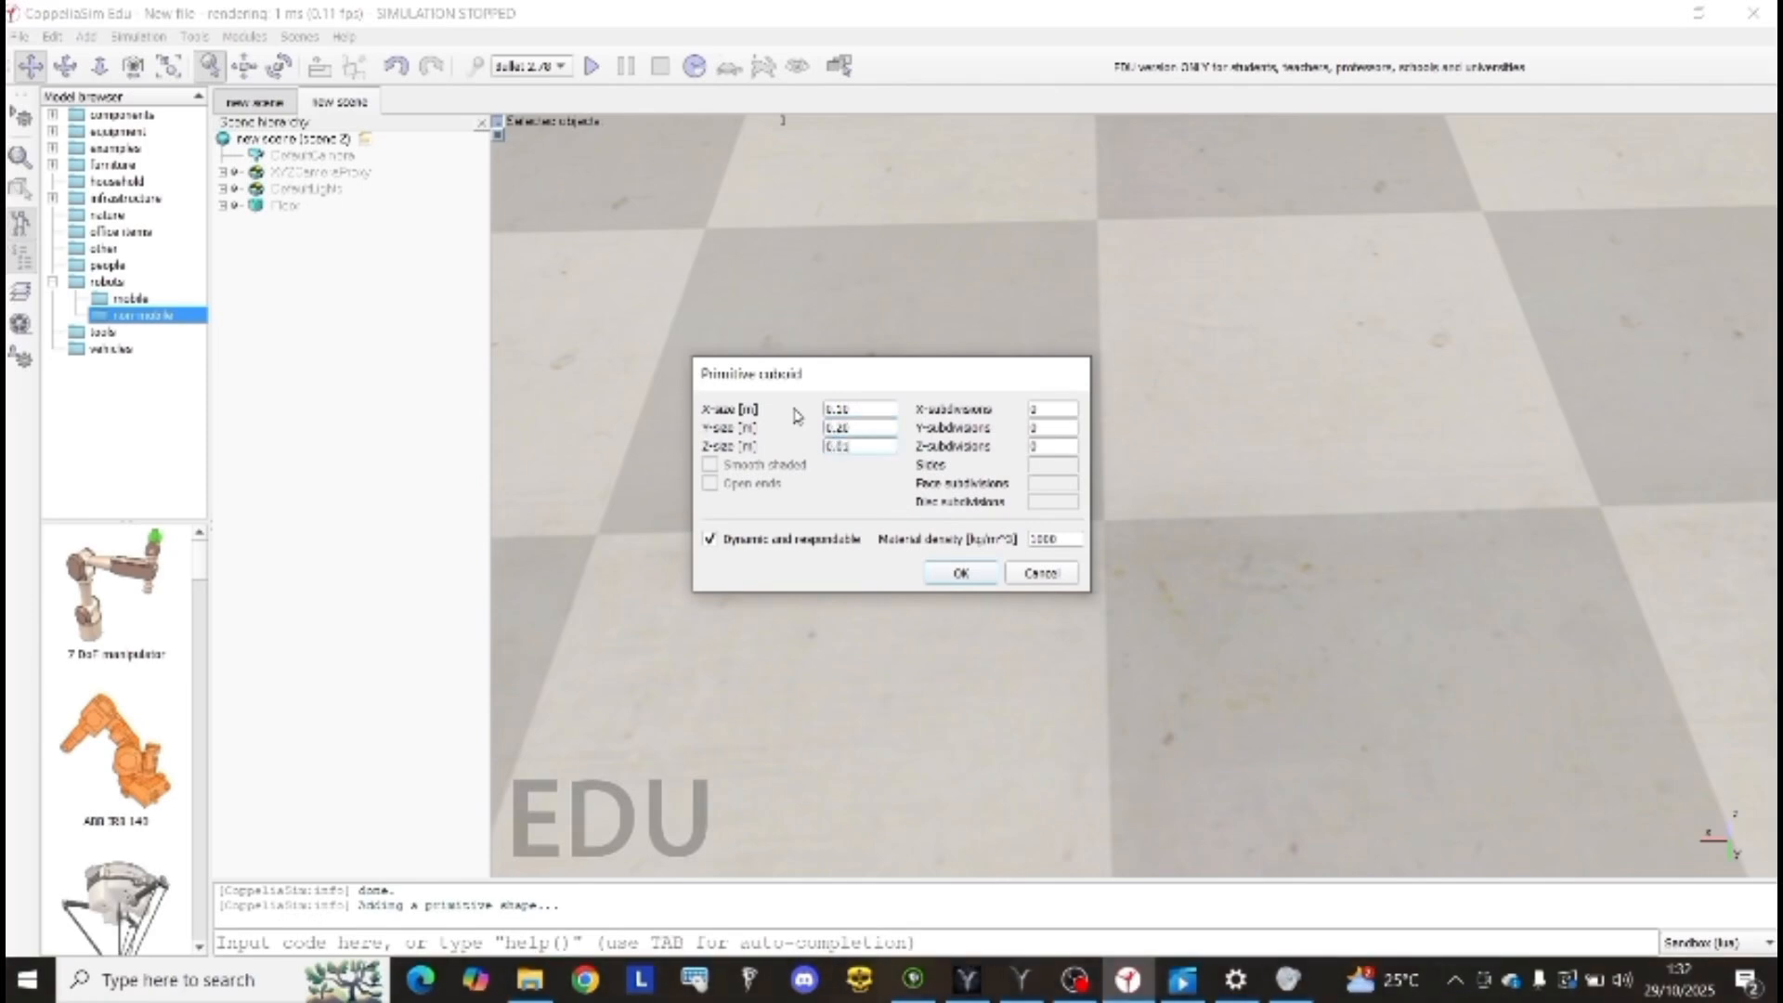
type("1")
key("Return")
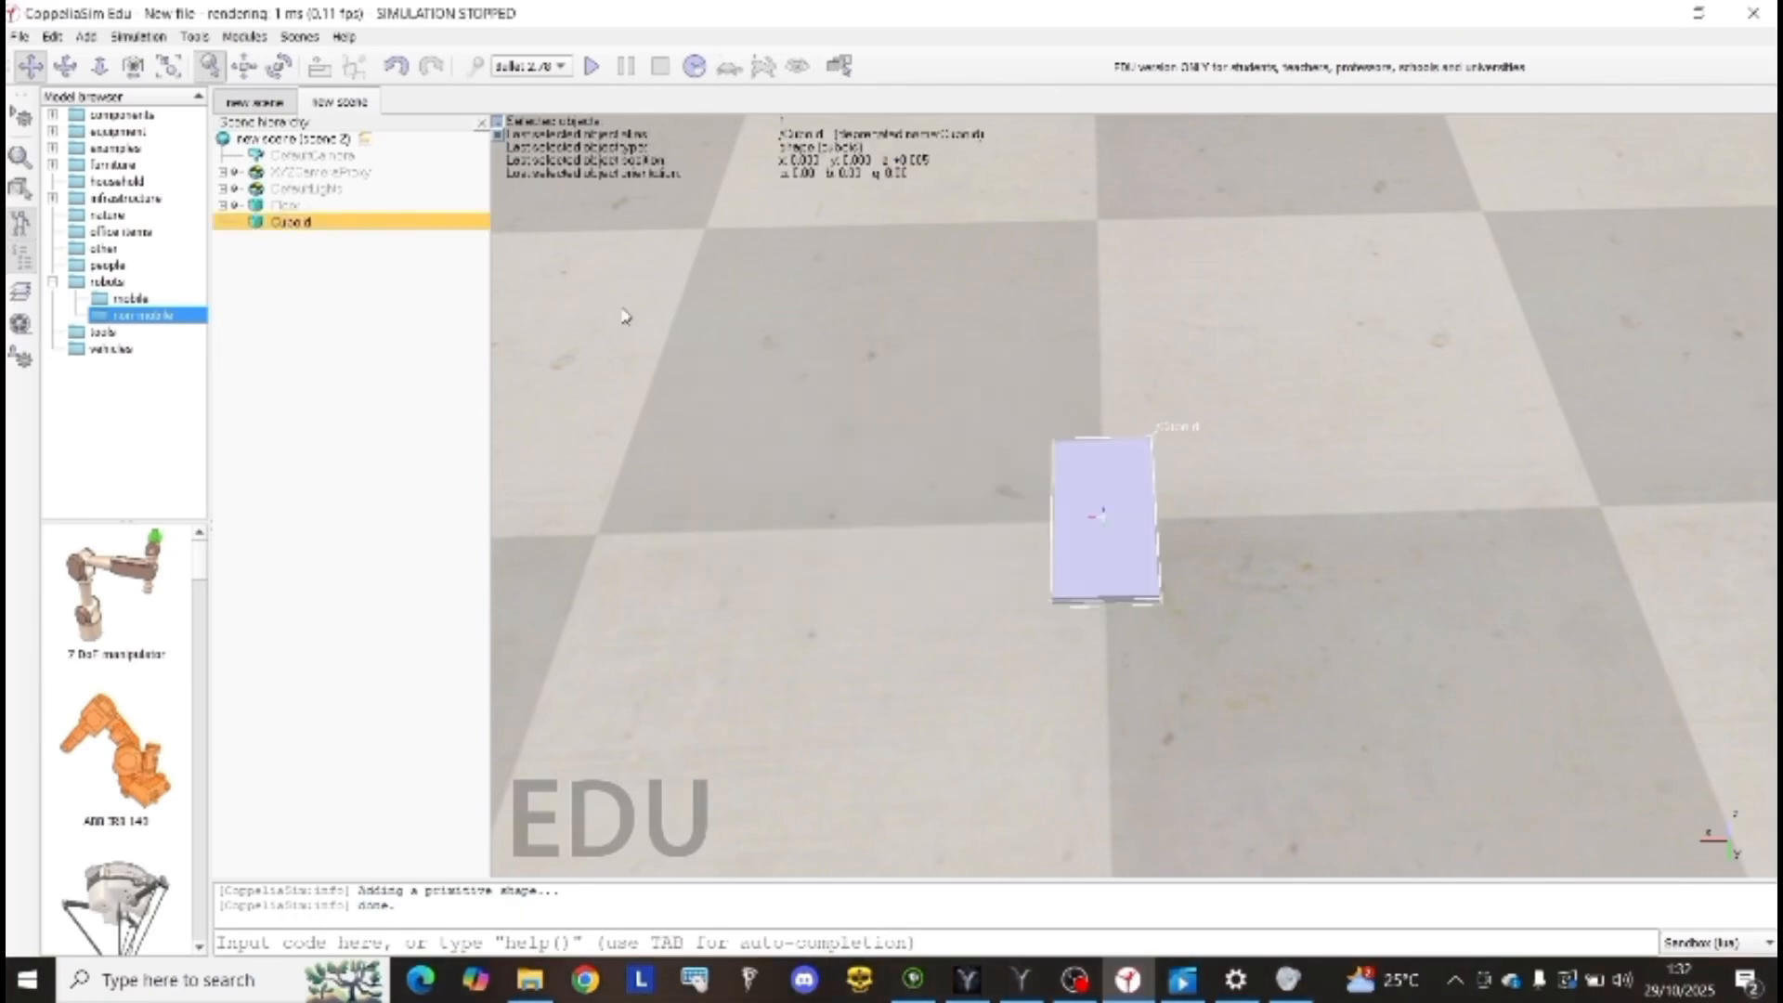
Step: Raise the cuboid by setting its world Z-coordinate to 0.035 m
left_click(244, 65)
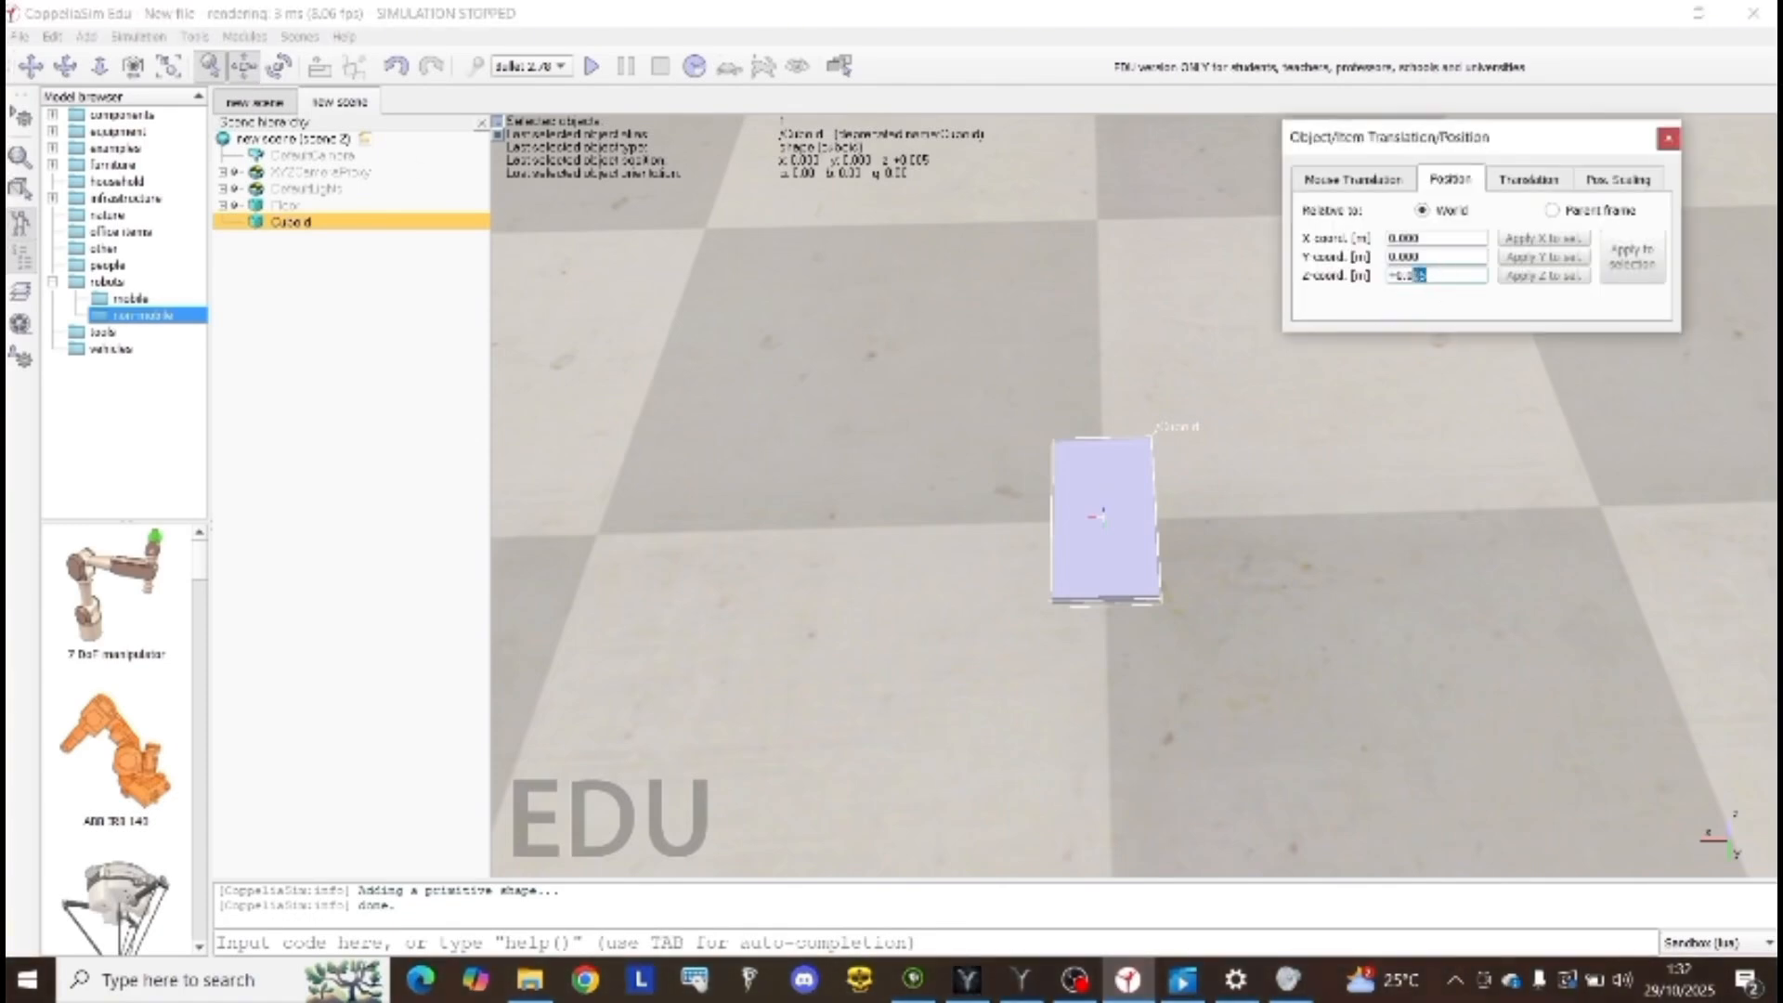
key("Return")
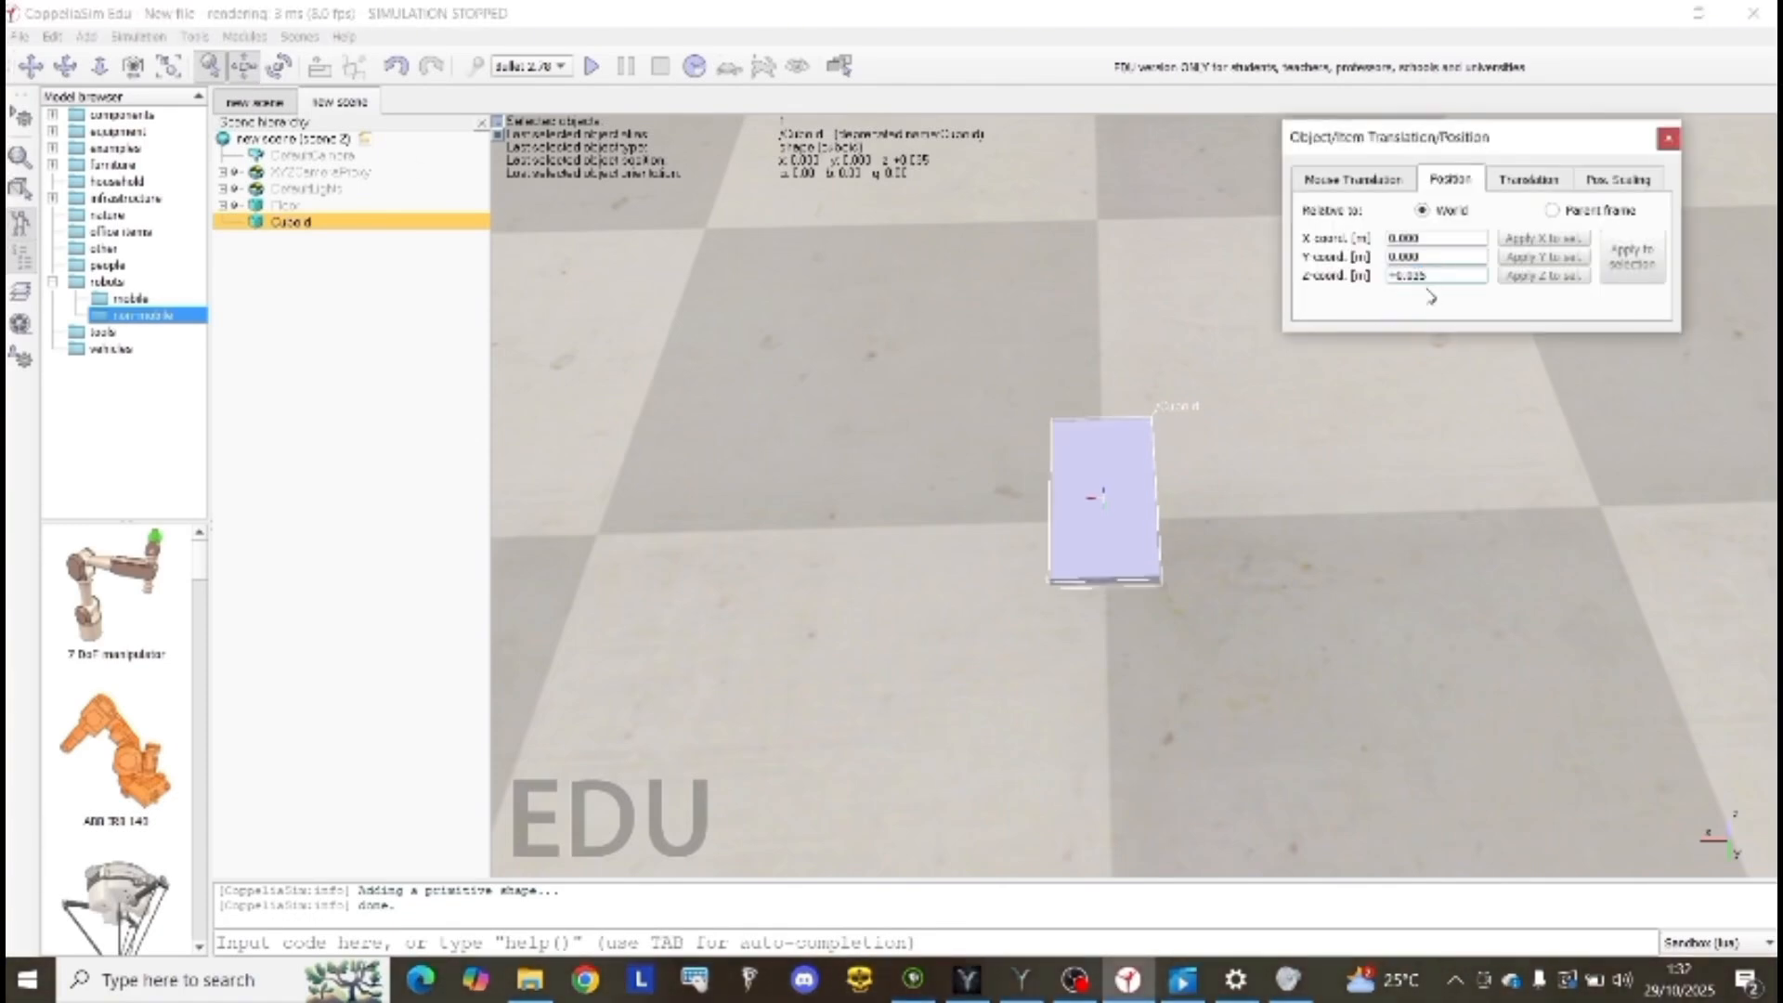
left_click(1667, 140)
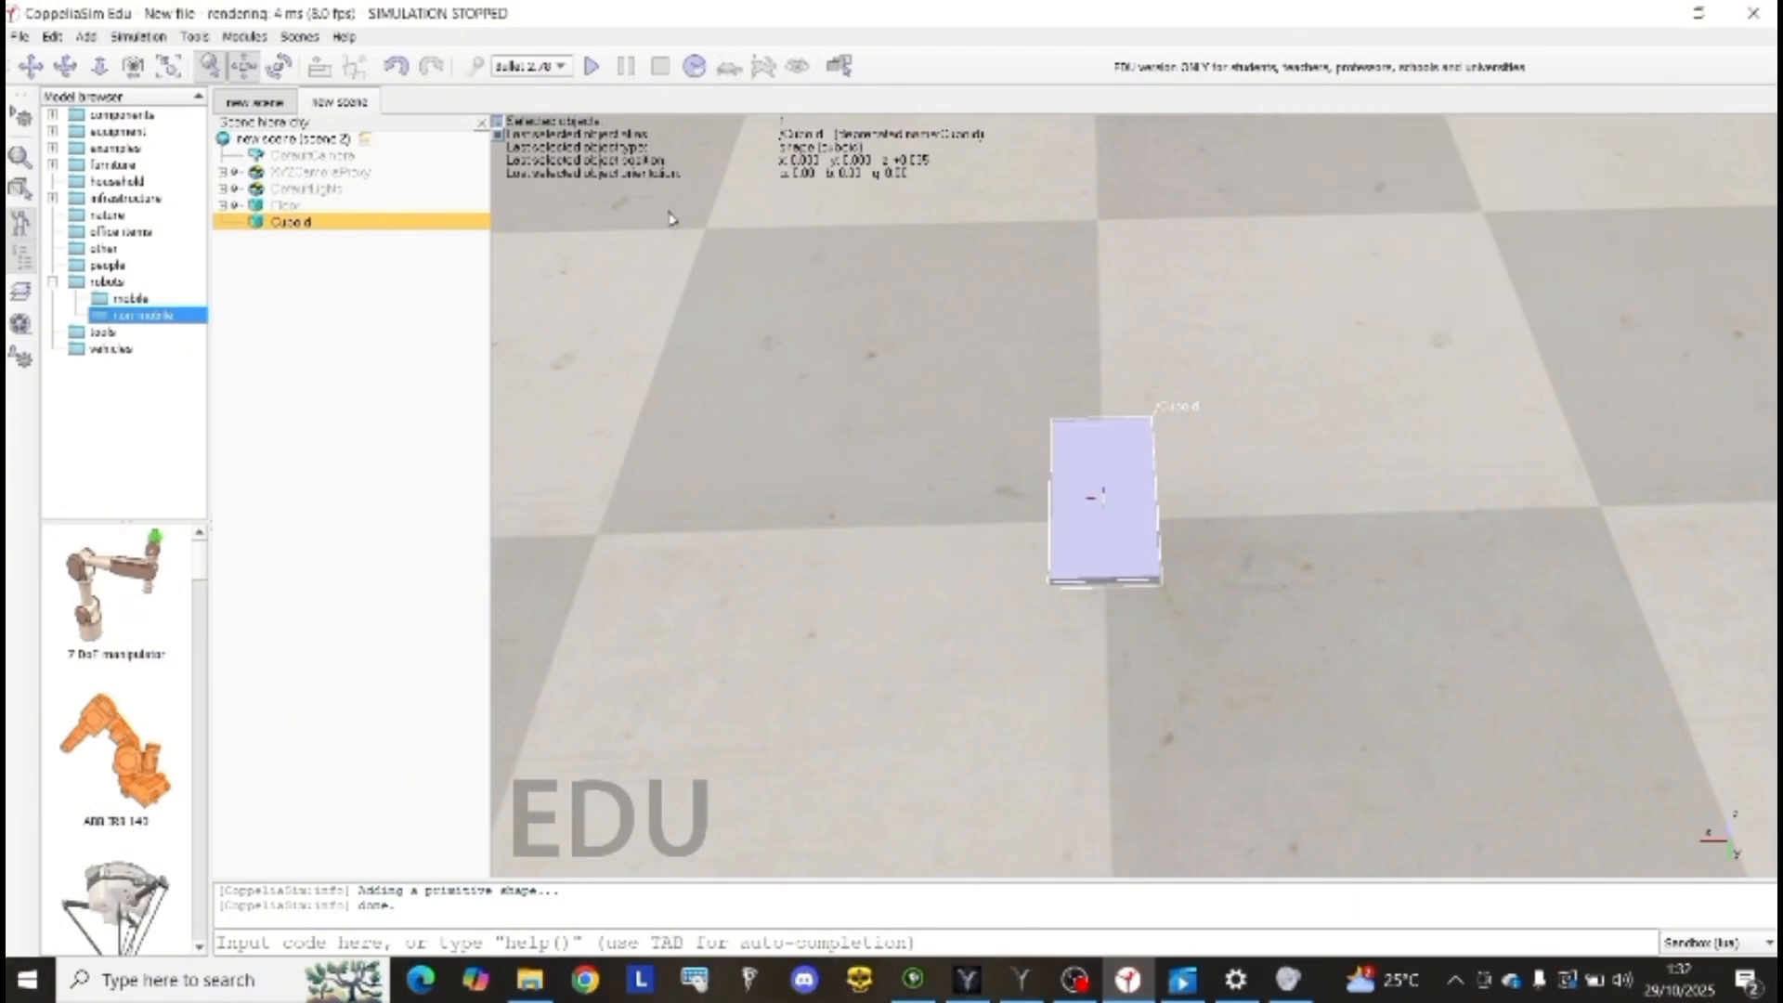
Step: Rename the cuboid in the scene hierarchy as RobotBase
middle_click_drag(1100, 478, 895, 378)
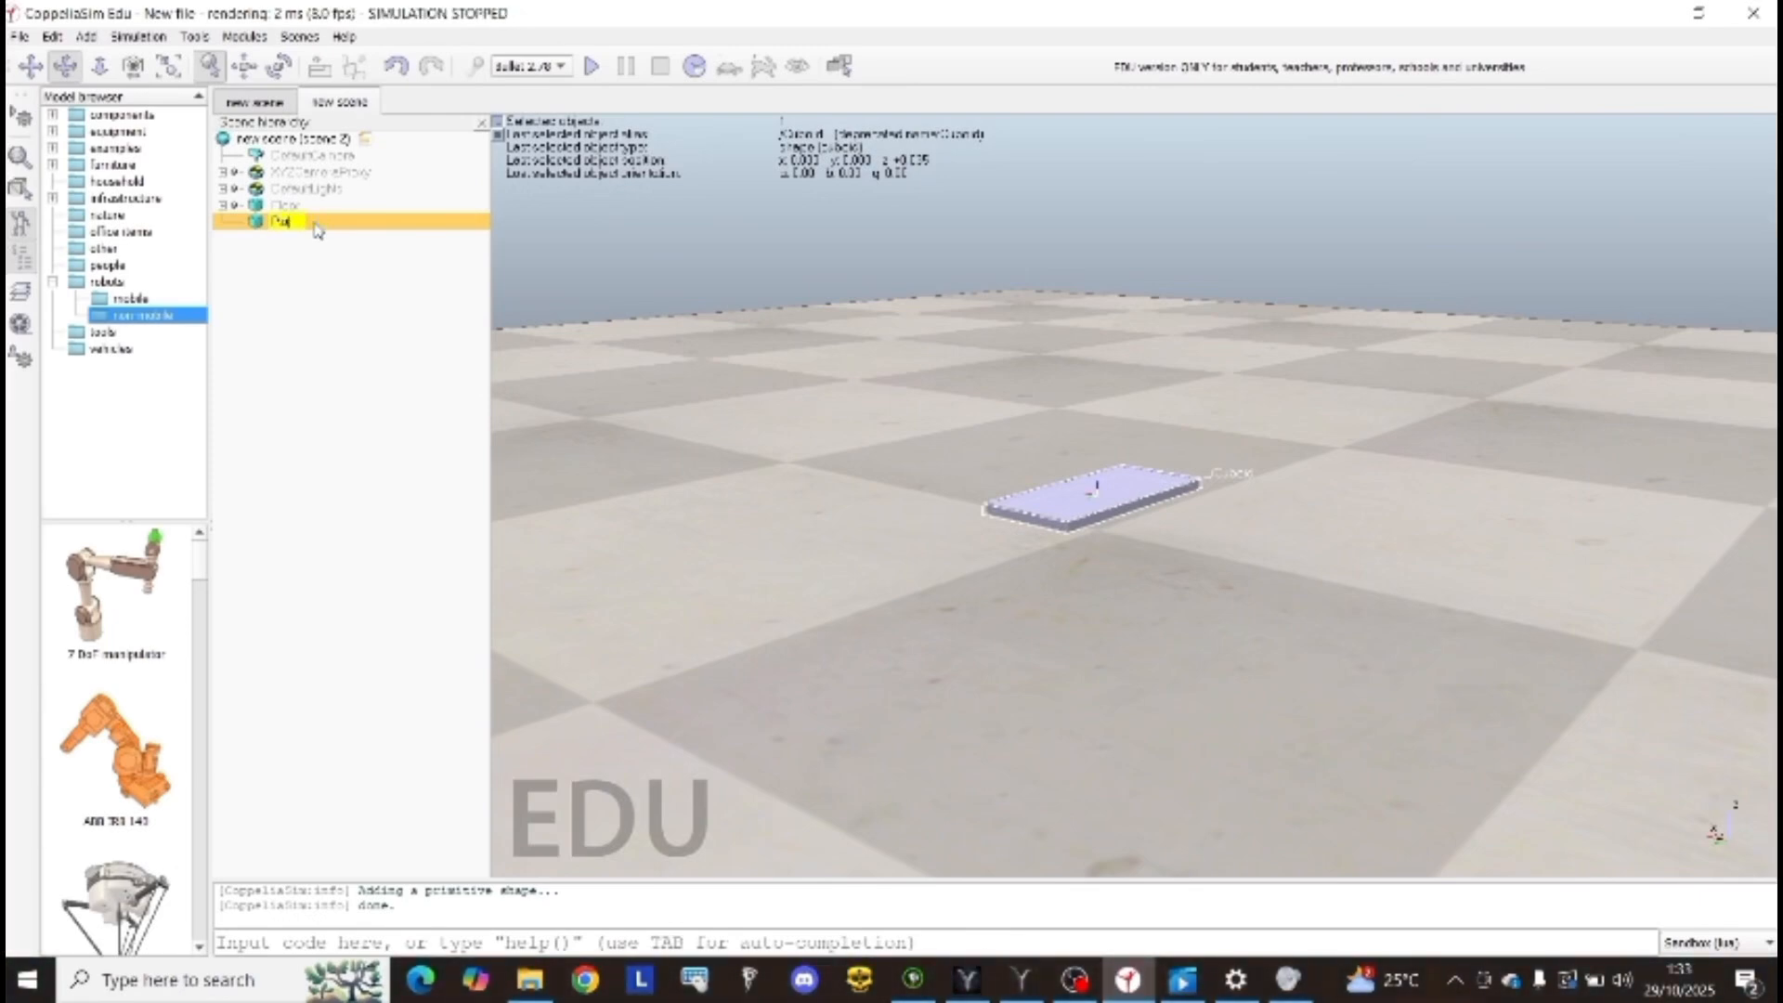
type("ase")
key("Return")
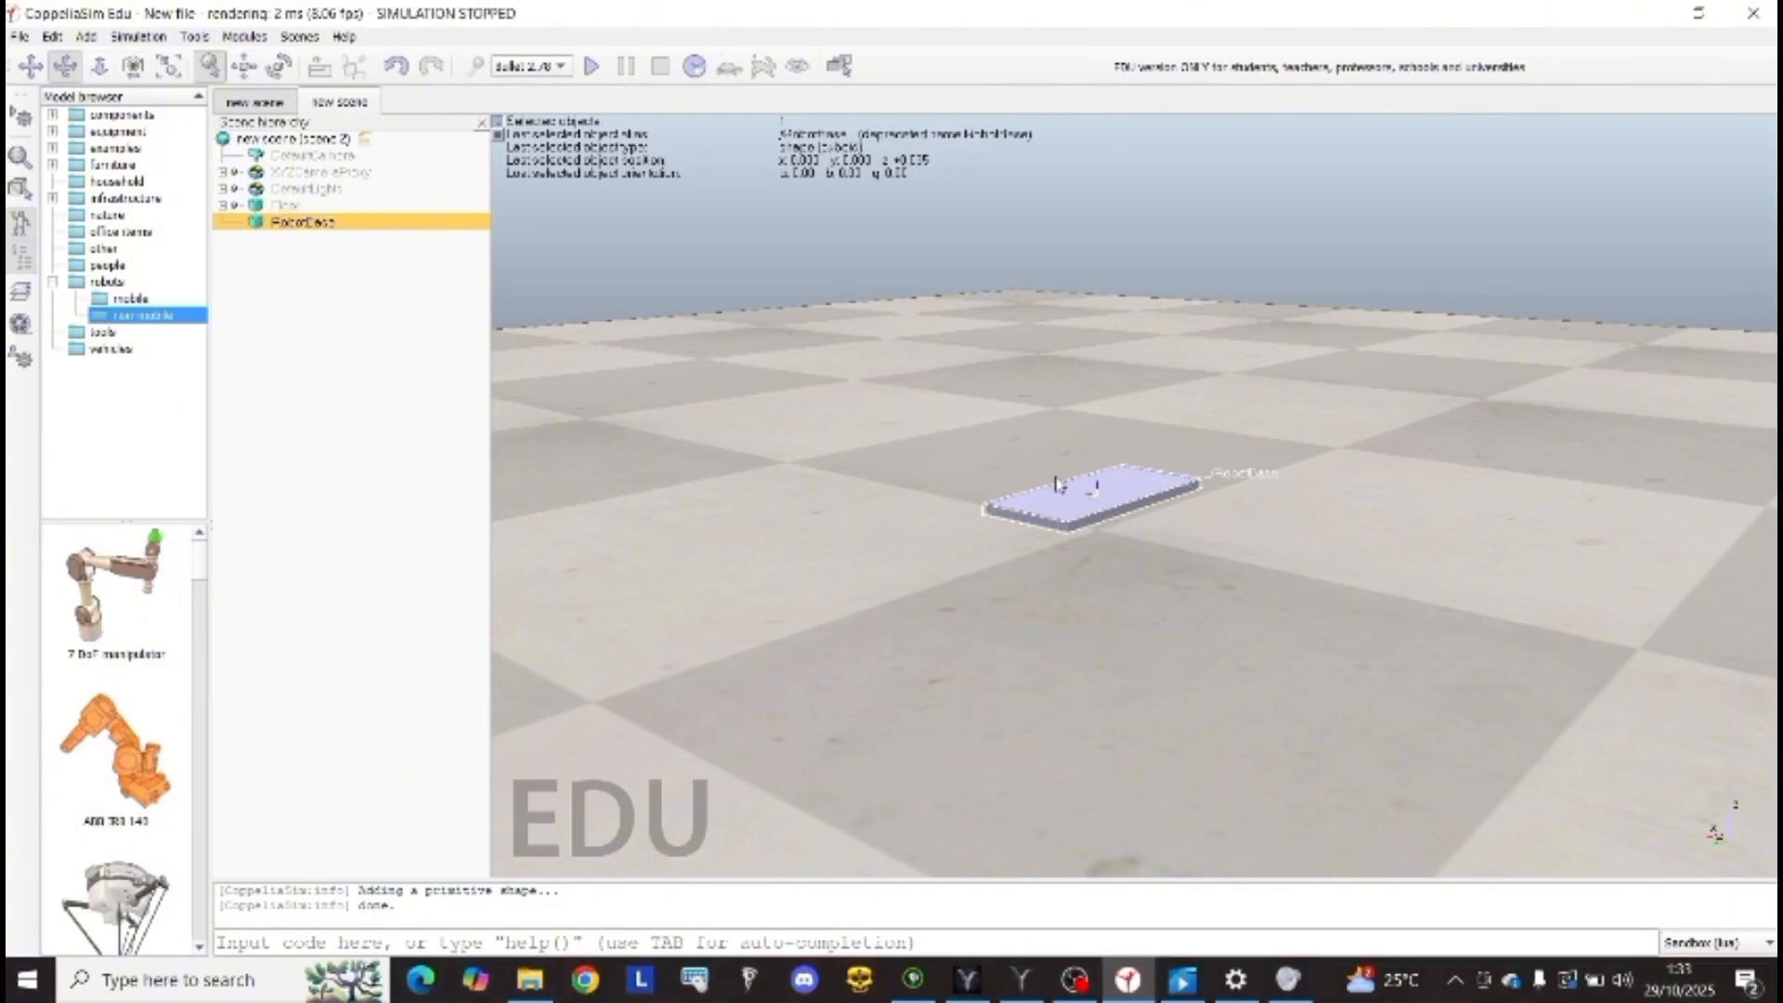
Step: Colour RobotBase blue through its ambient/diffuse component, with red 0.09, green 0.09 and blue 1.00
left_click_drag(1096, 497, 1120, 583)
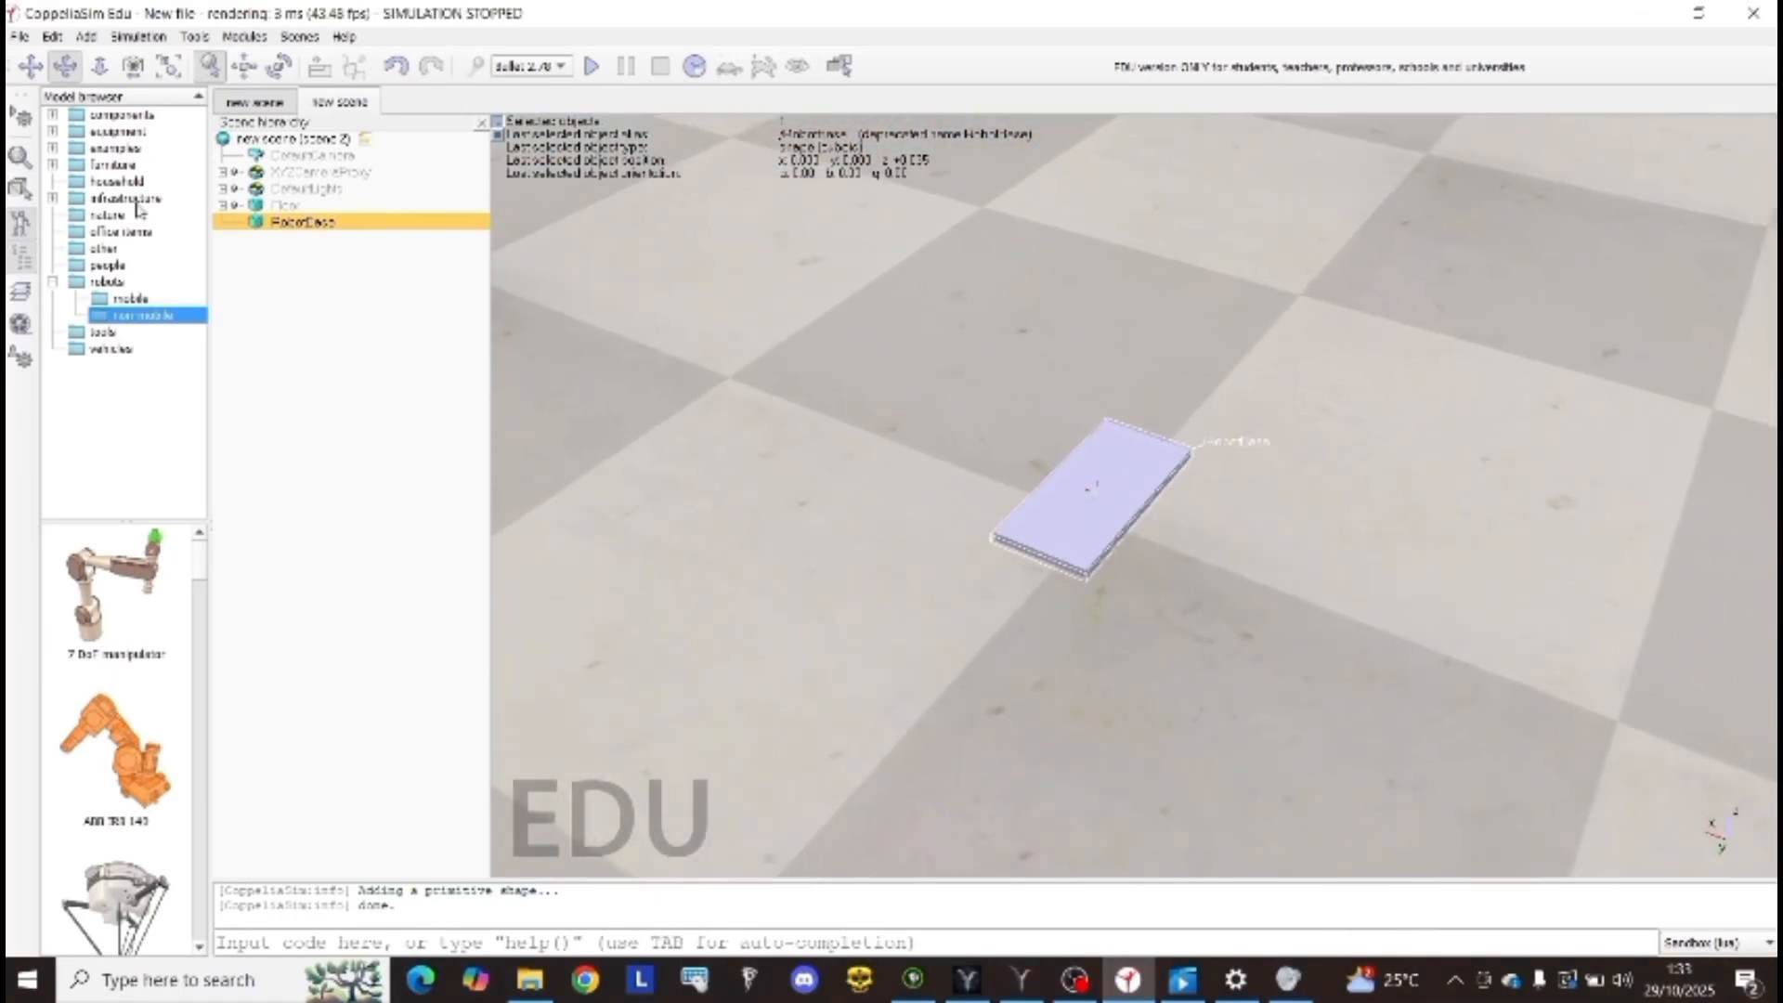
left_click(21, 158)
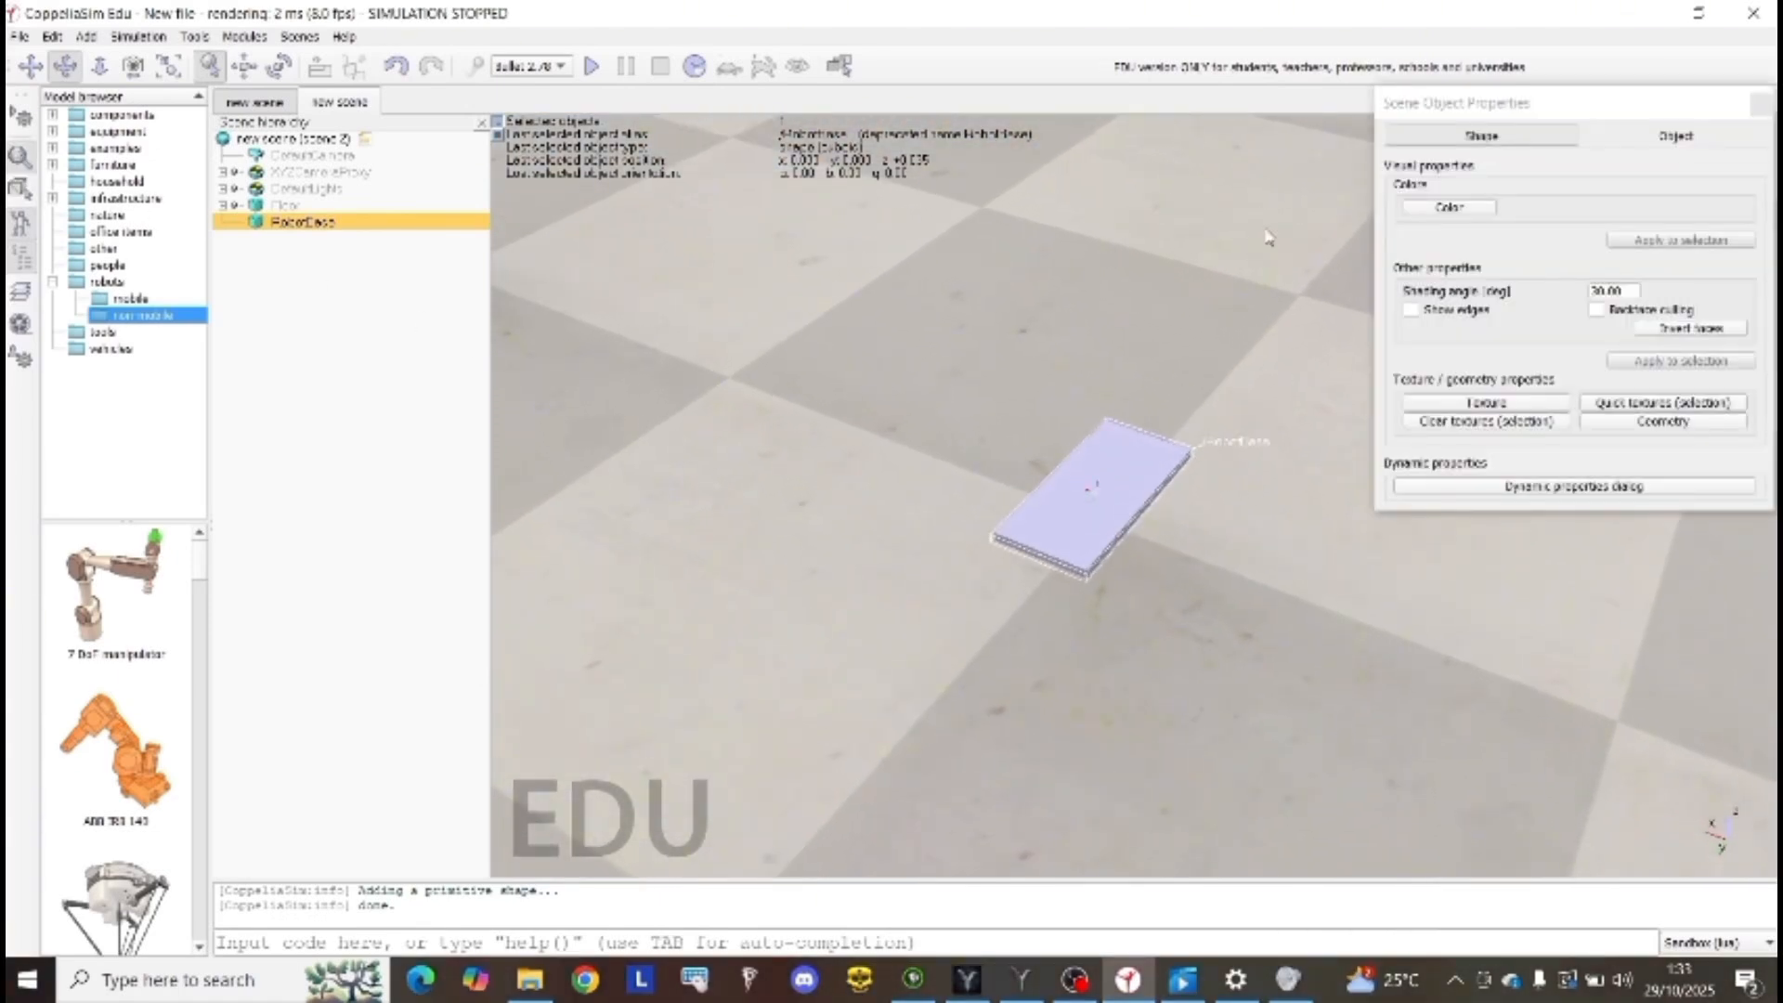
left_click(1439, 219)
left_click(1483, 243)
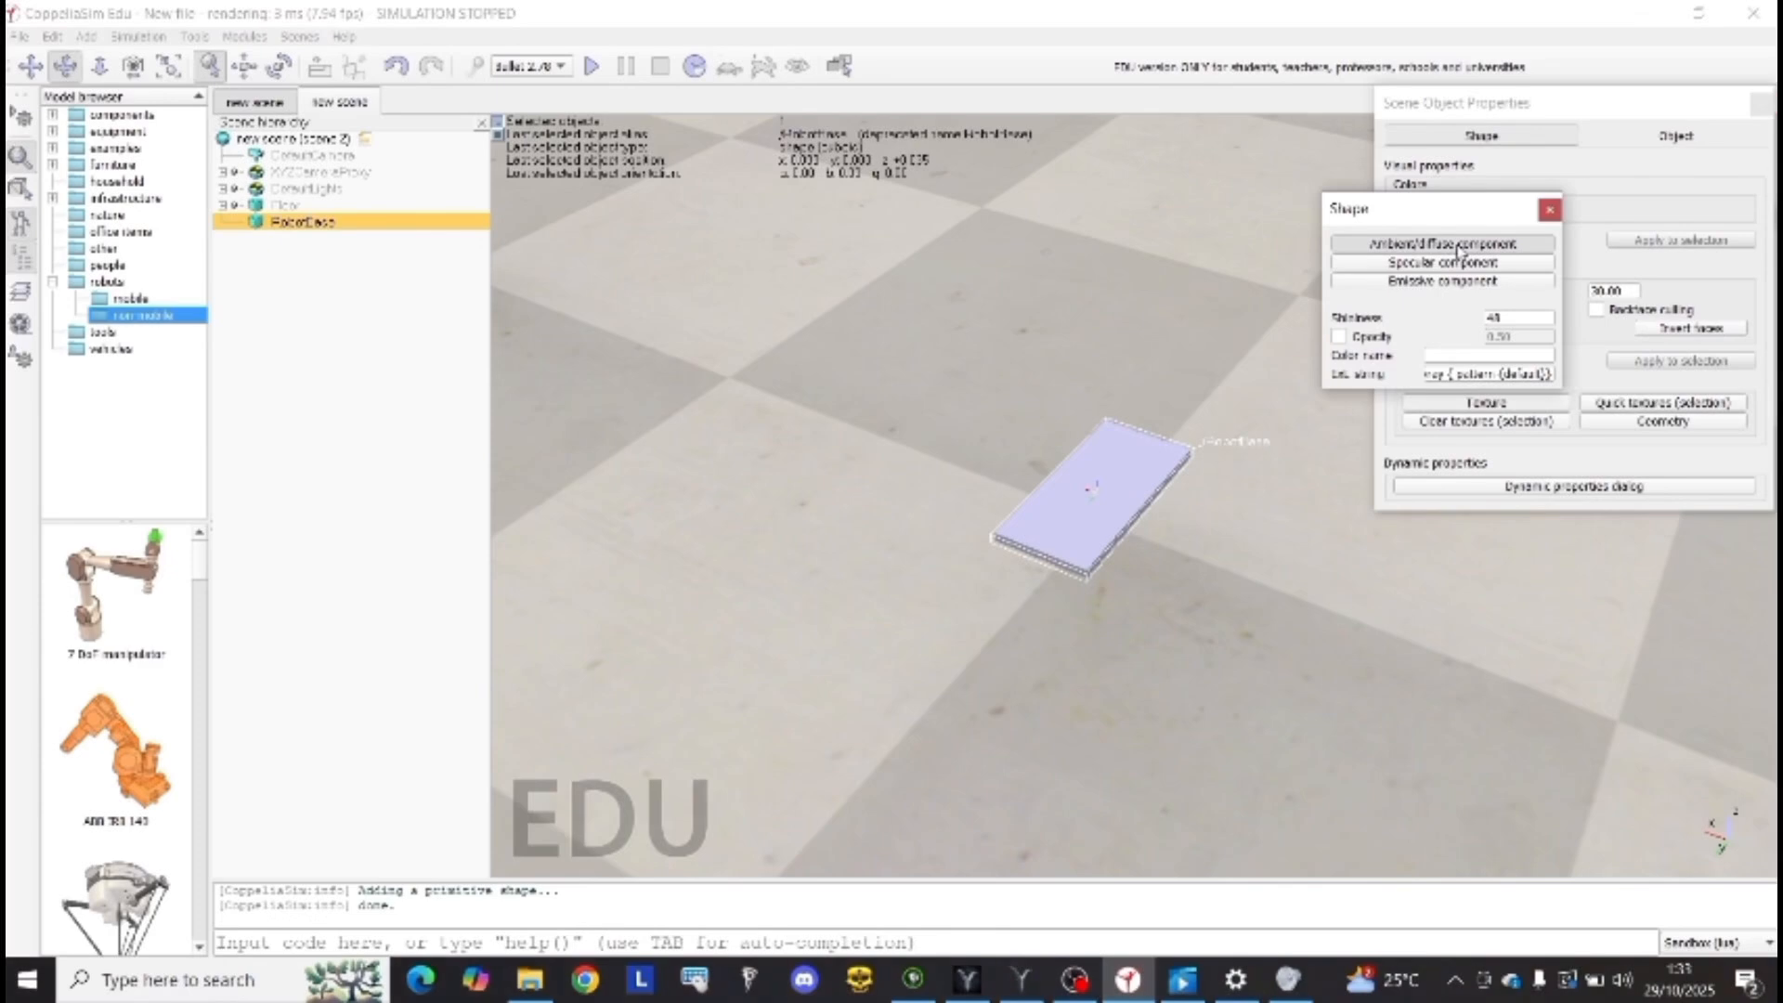
left_click_drag(1723, 177, 1639, 165)
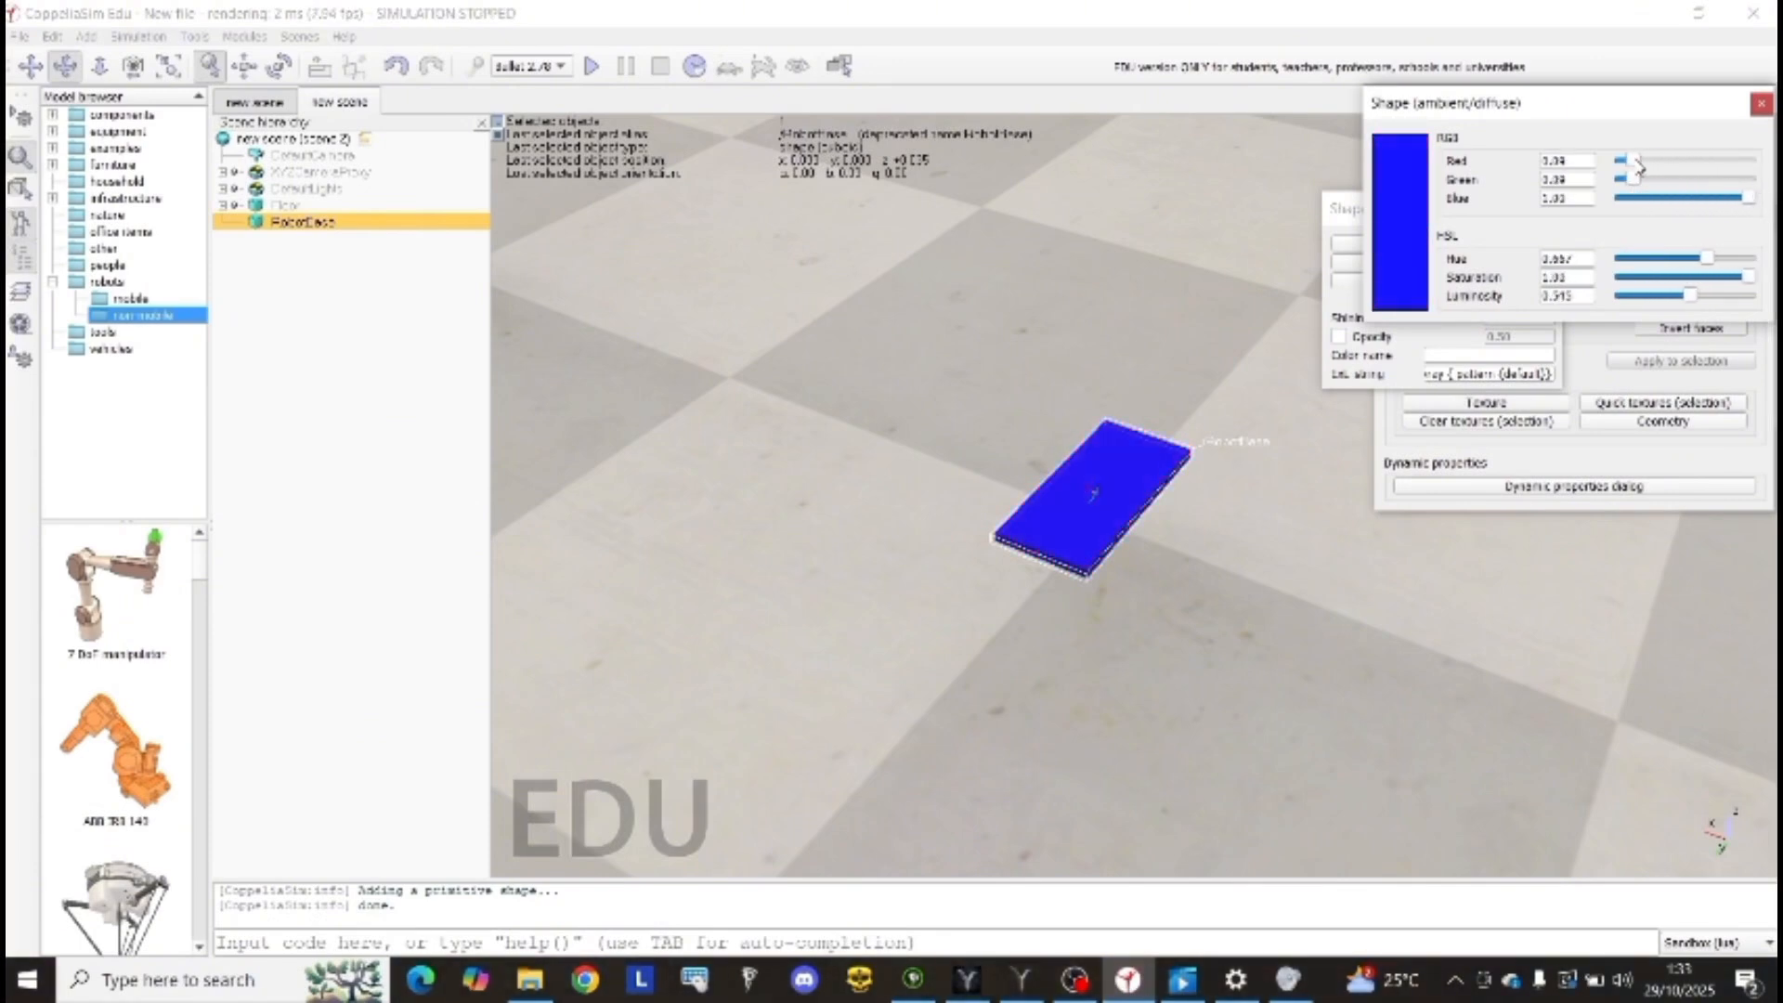
left_click(1761, 105)
left_click(1550, 210)
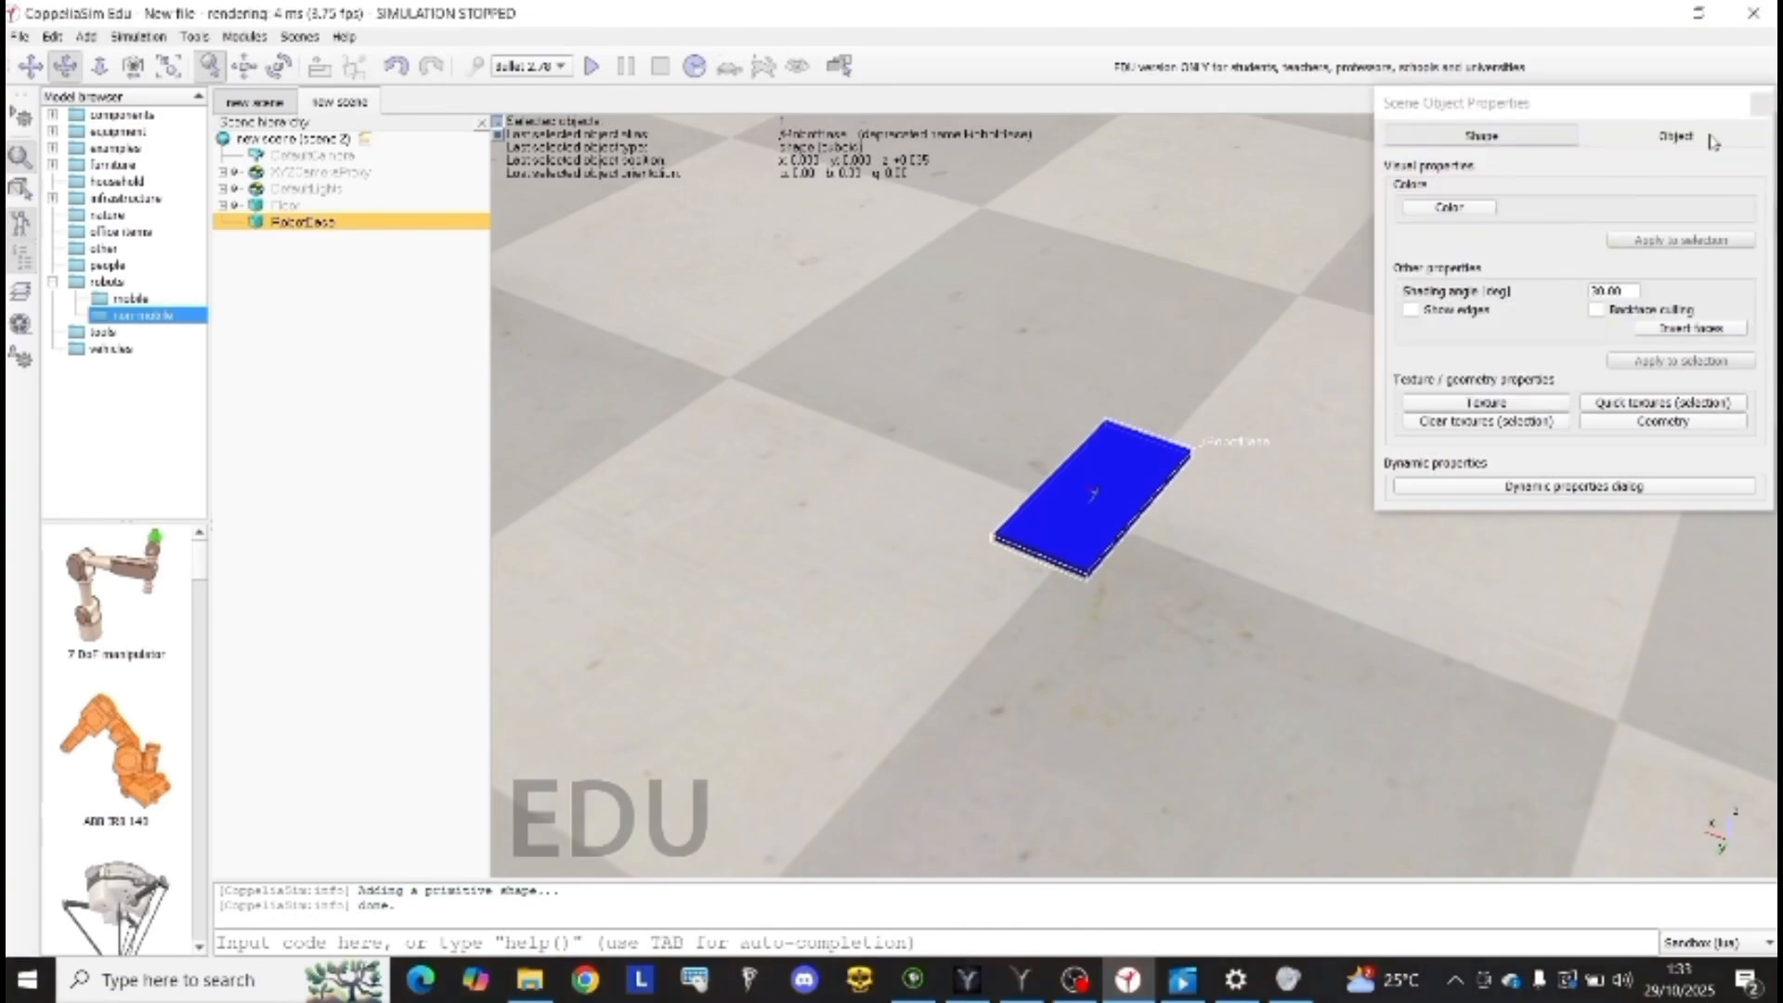
left_click(1760, 104)
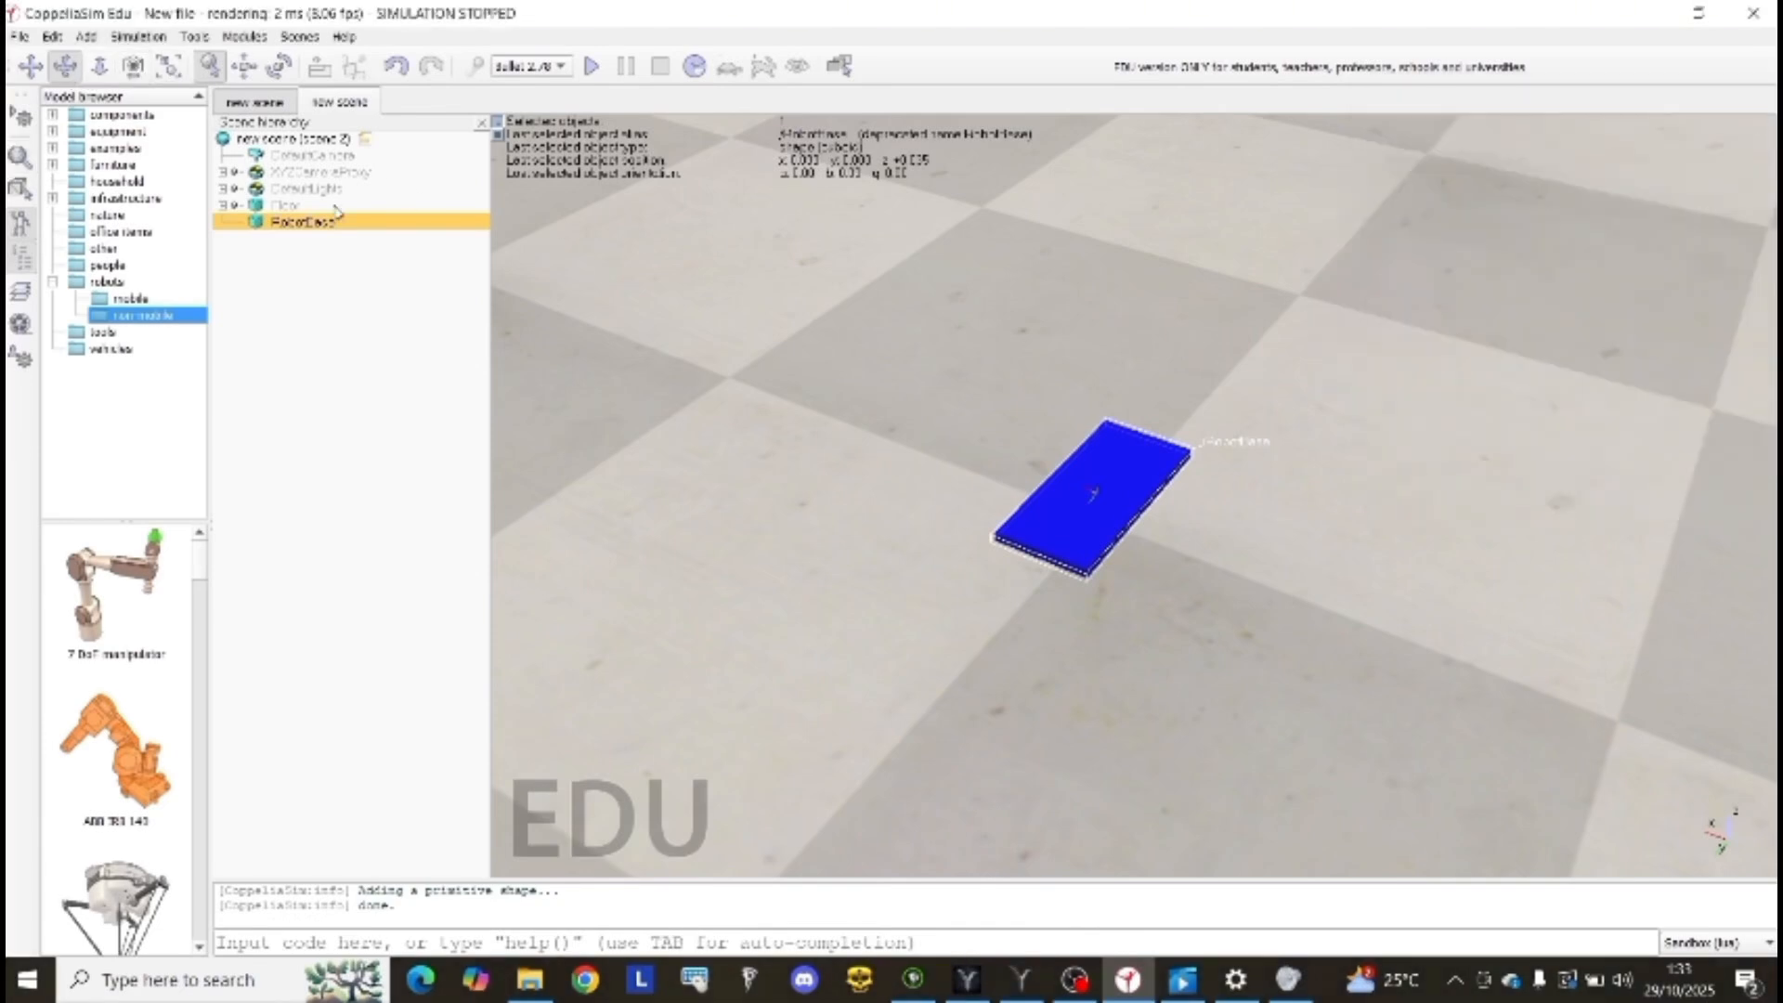
Step: Add a primitive cylinder with X-size 0.06, Y-size 0.06 and Z-size 0.02 m, with Dynamic and respondable turned off
left_click_drag(1095, 505, 1189, 460)
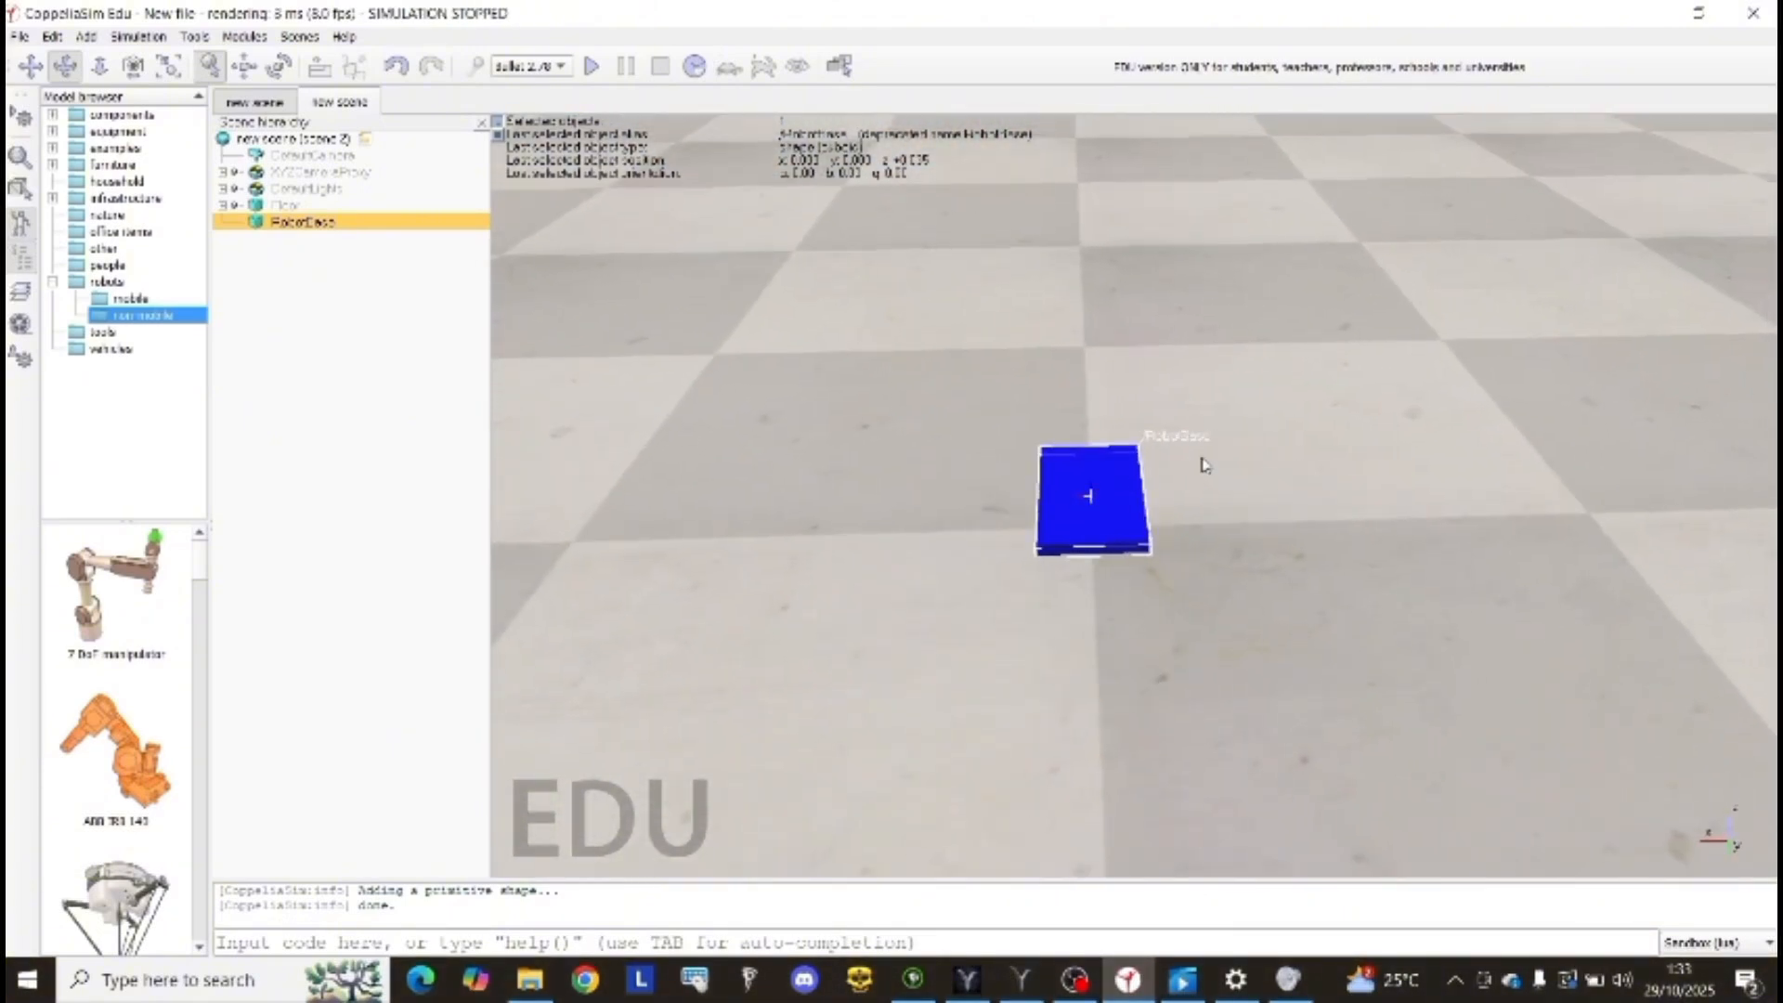
right_click(1249, 510)
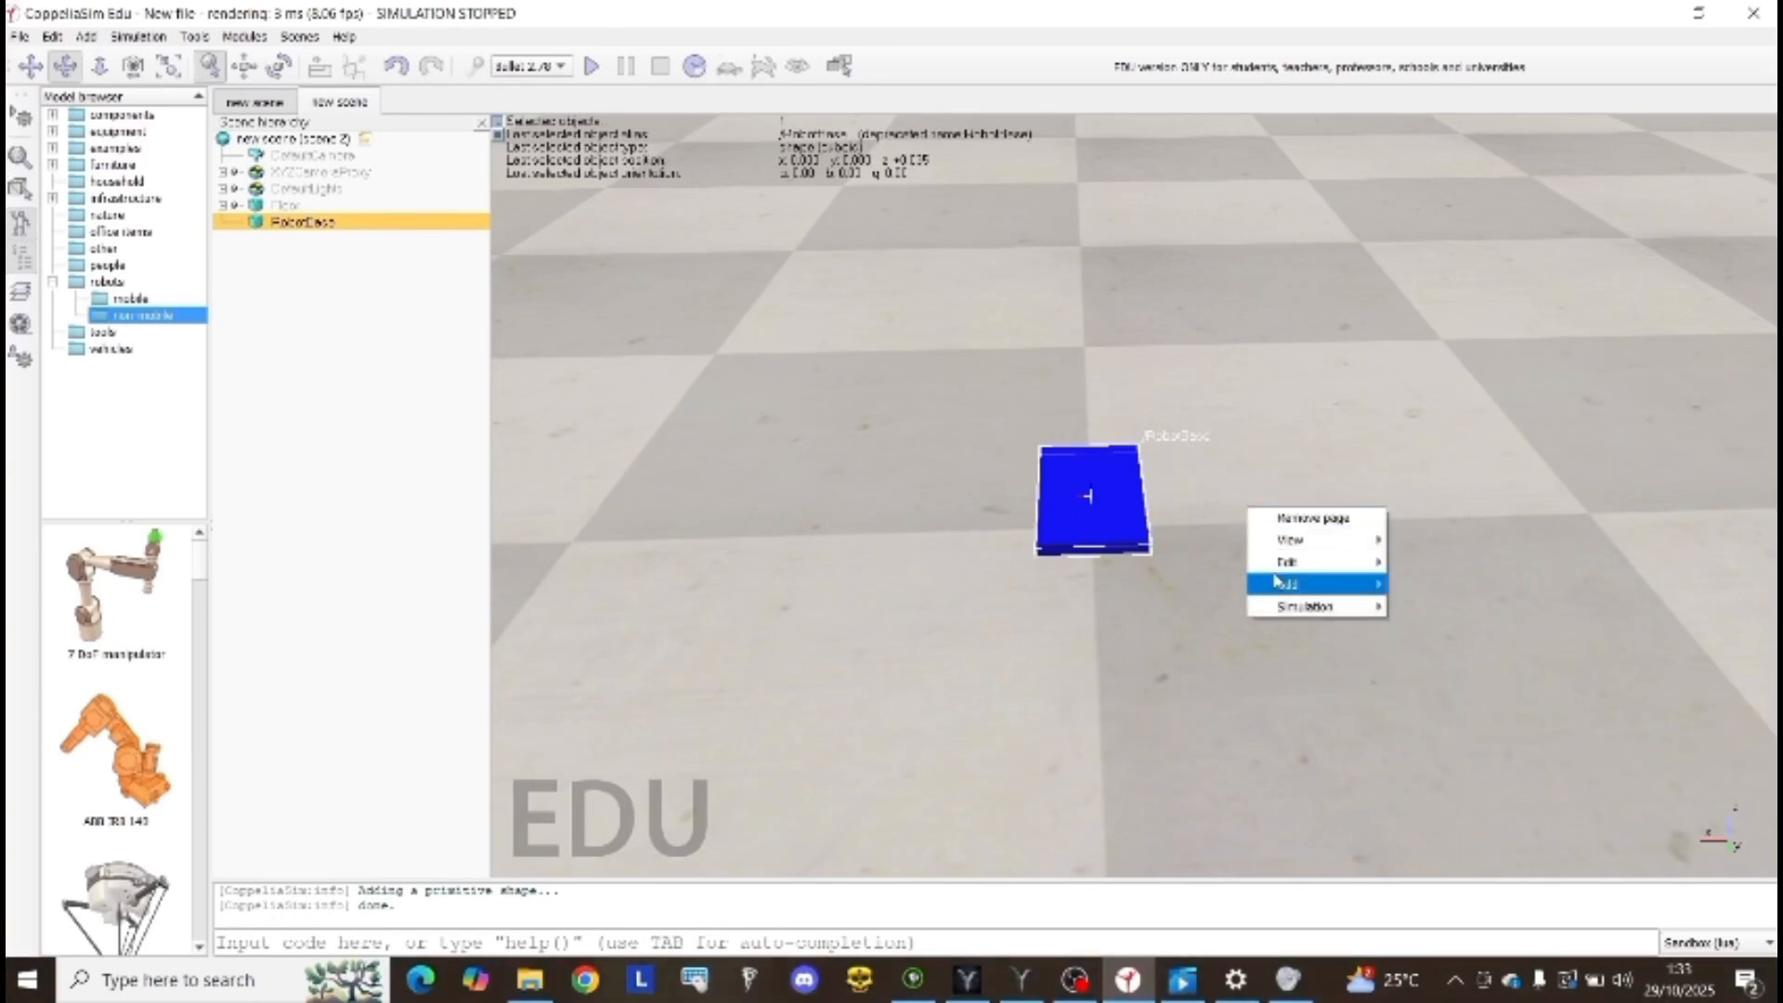
mouse_move(1319, 584)
mouse_move(1458, 608)
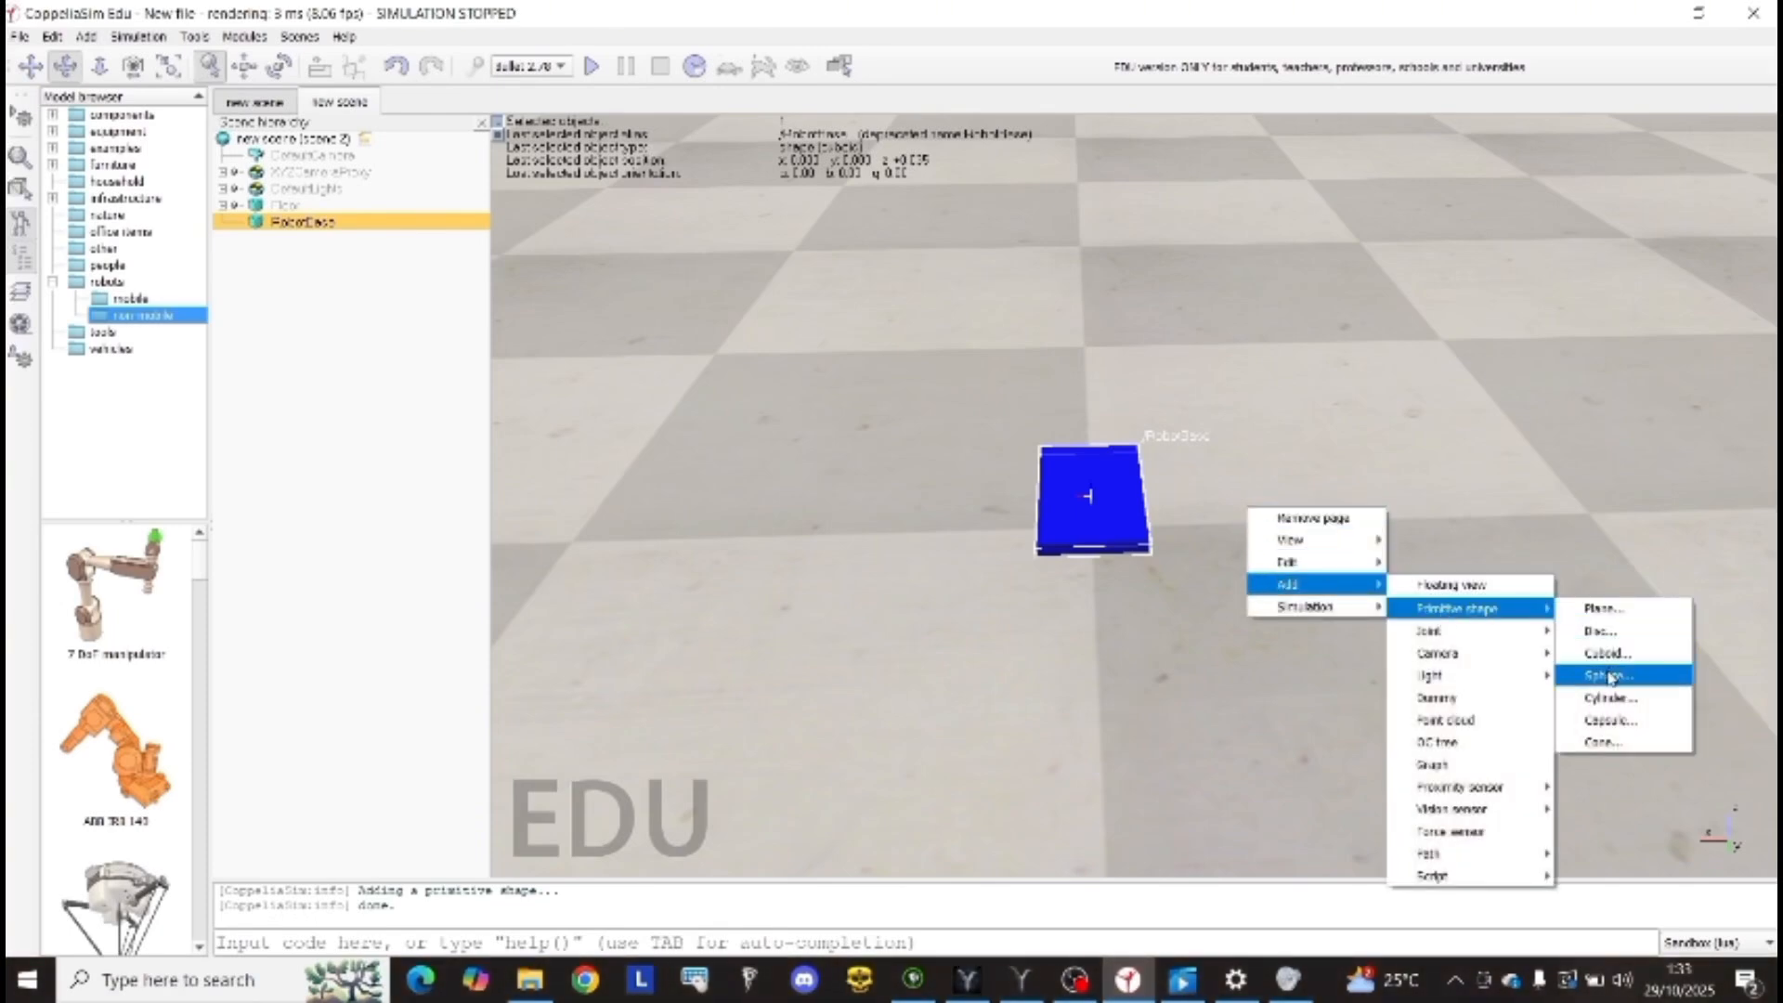
left_click(1607, 696)
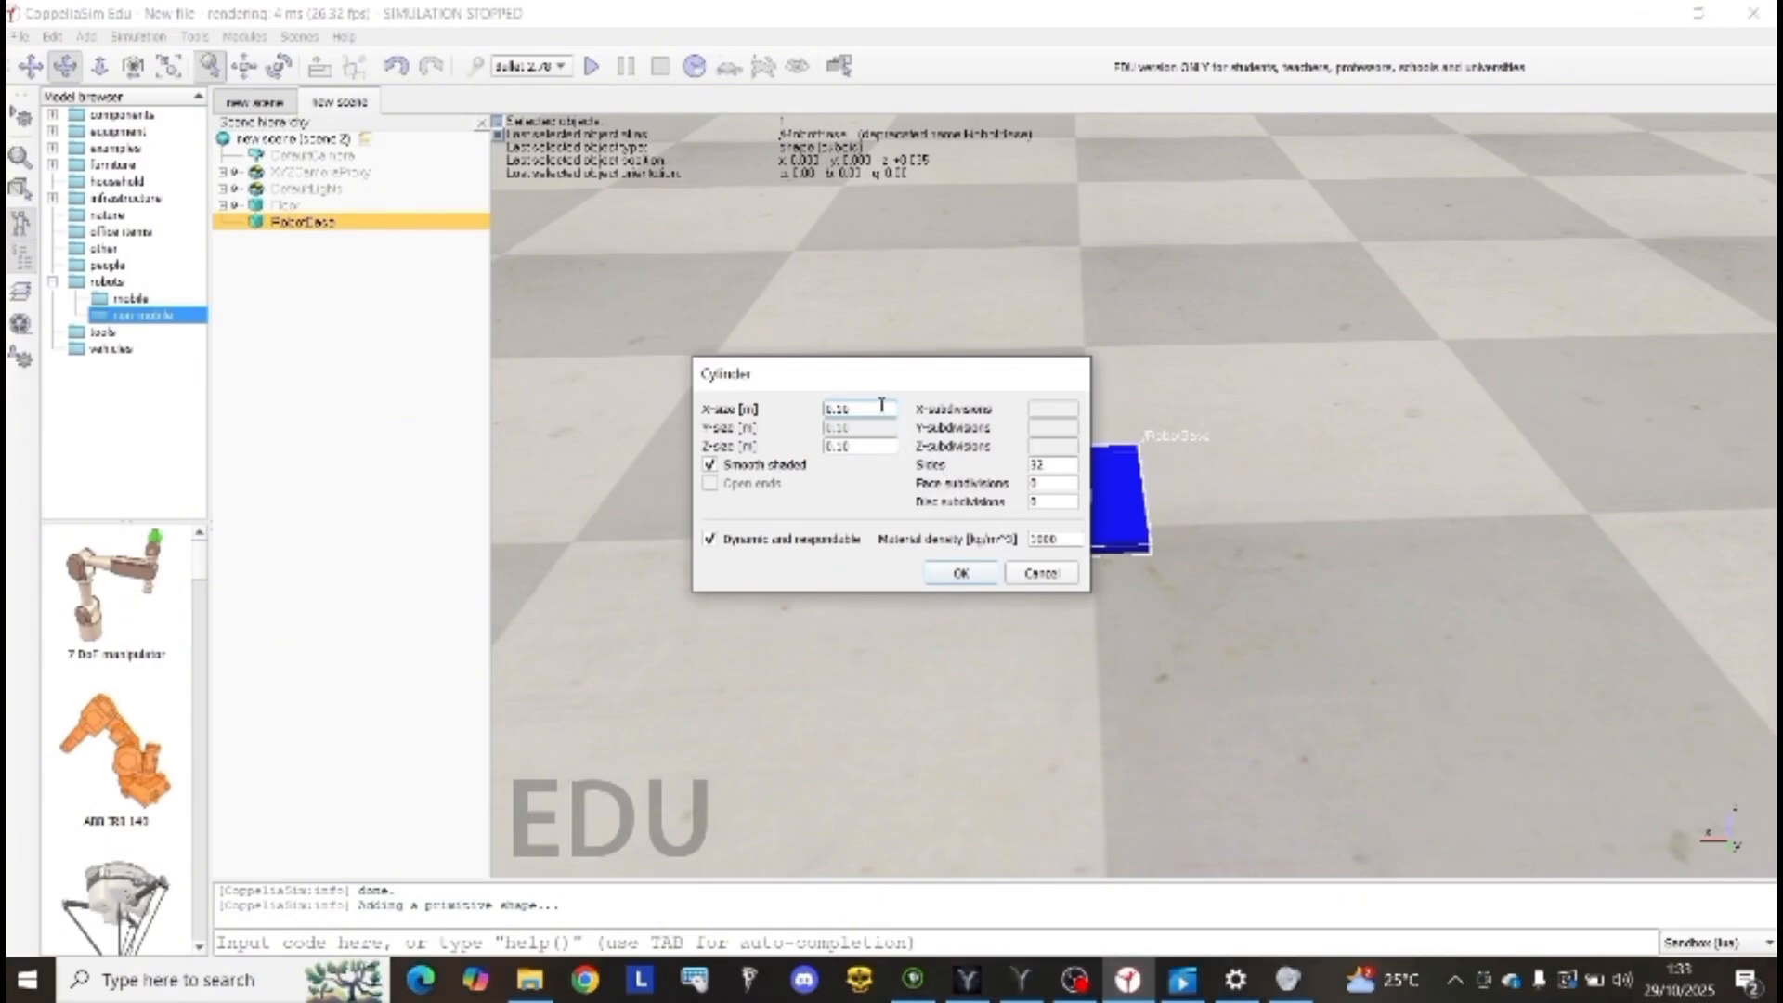
left_click(718, 540)
left_click_drag(893, 415, 787, 415)
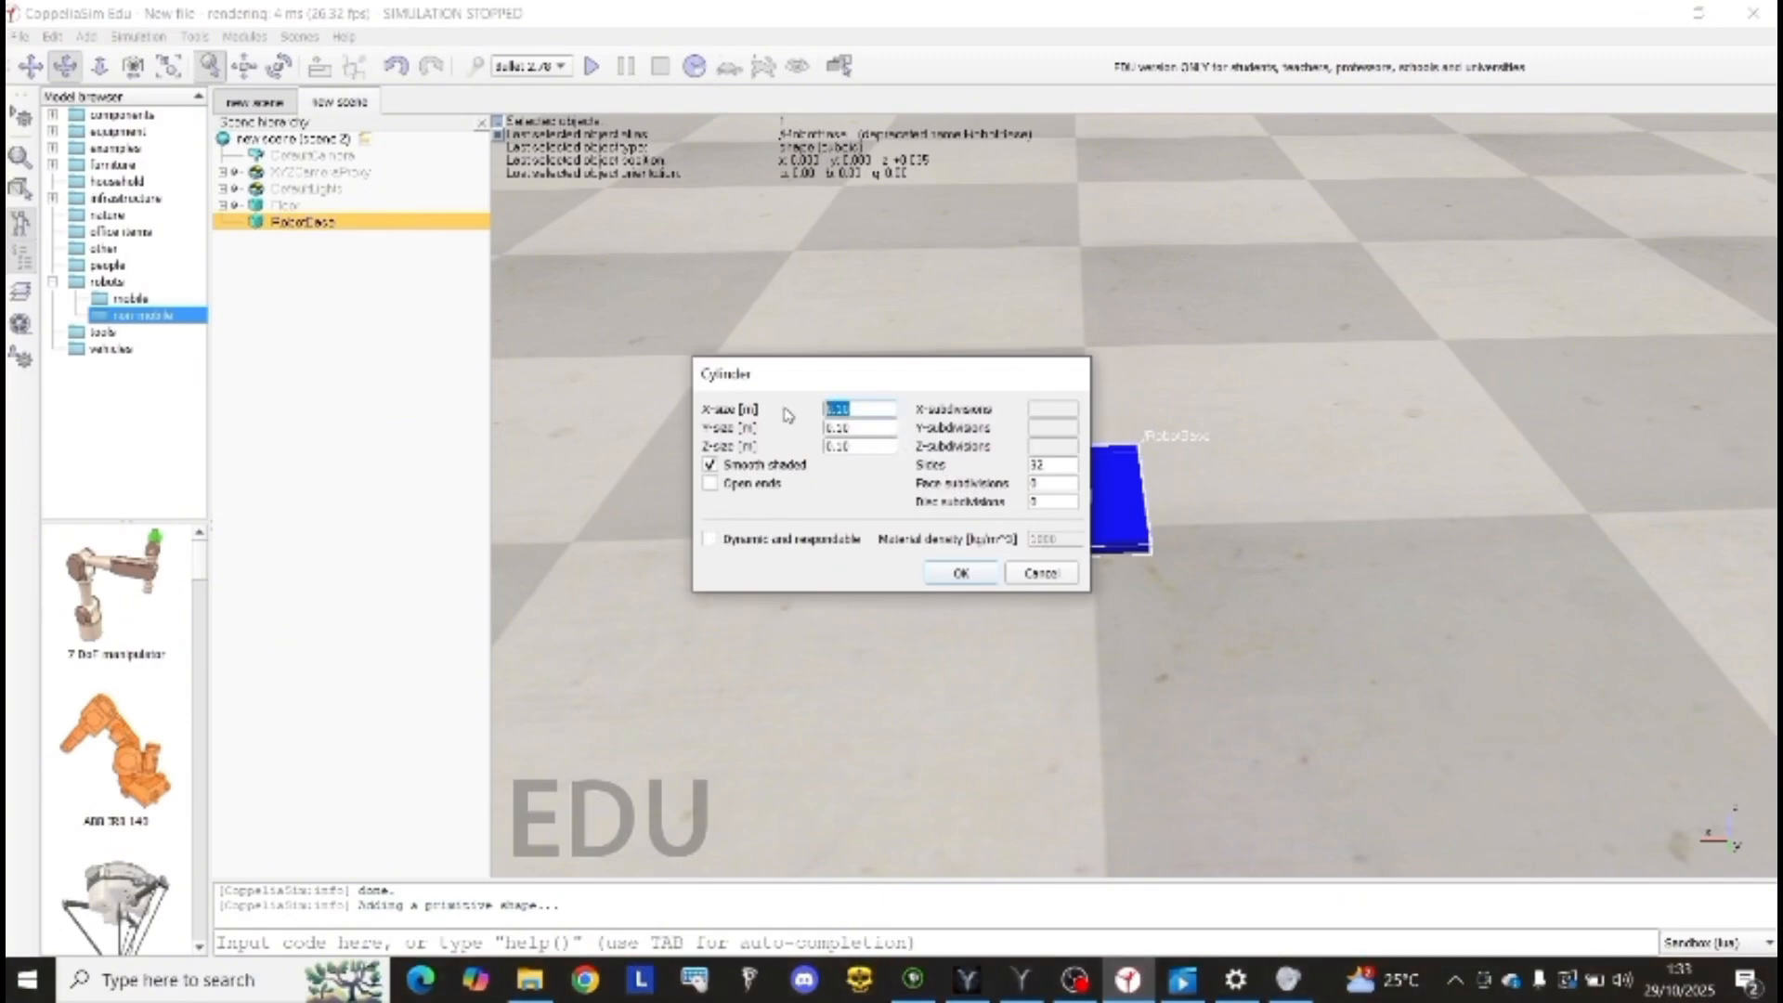
type("0.06")
key("Tab")
type("0.06")
key("Tab")
type("0.0")
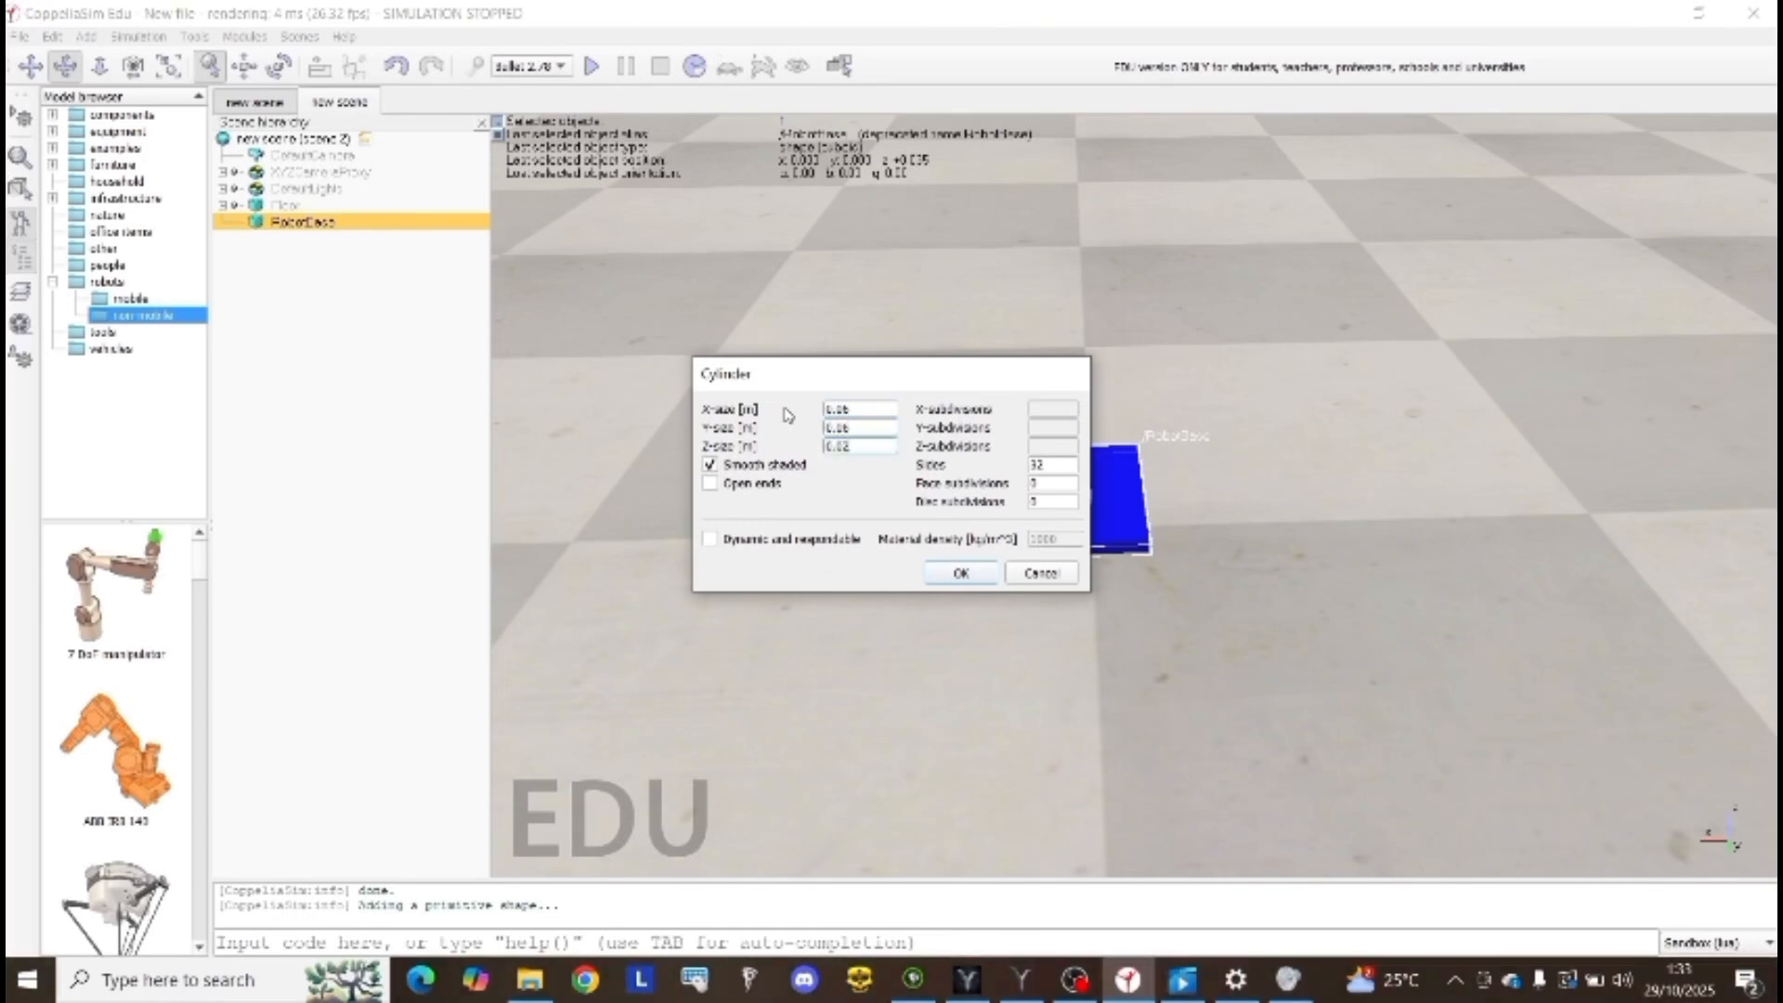
key("Return")
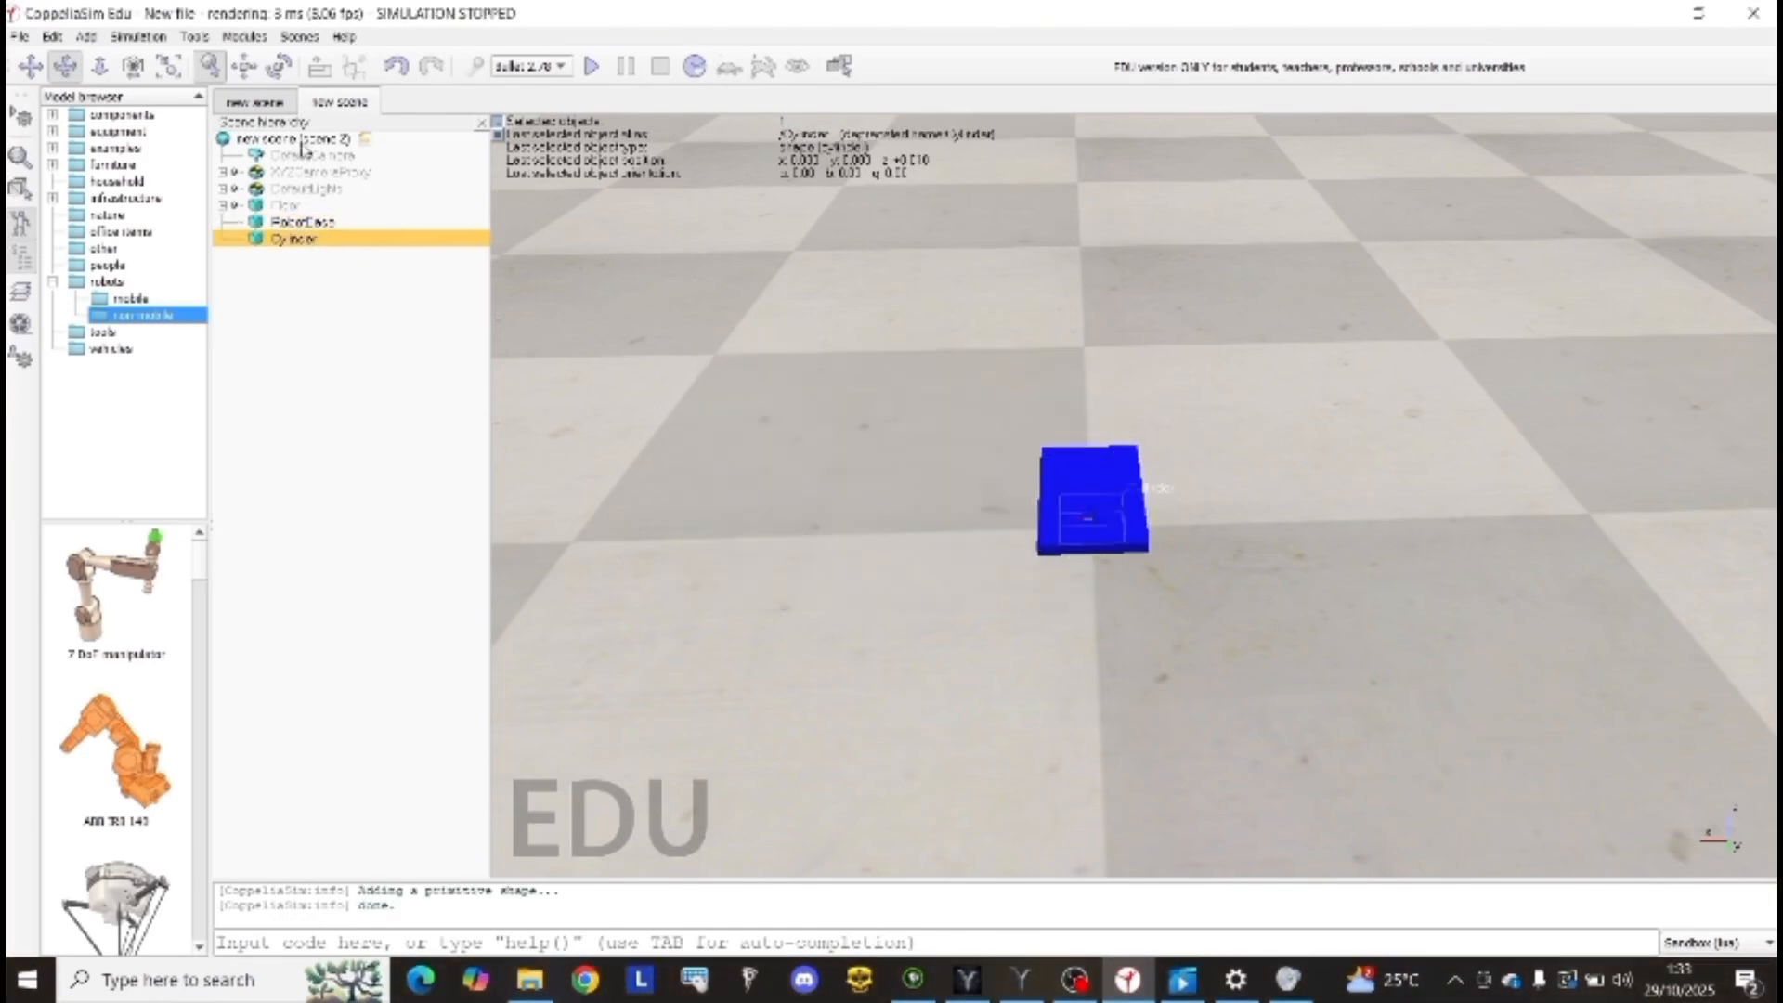
Step: Position the cylinder beside the base at world coordinates X 0.065, Y 0.05 and Z 0.035 m
left_click(244, 70)
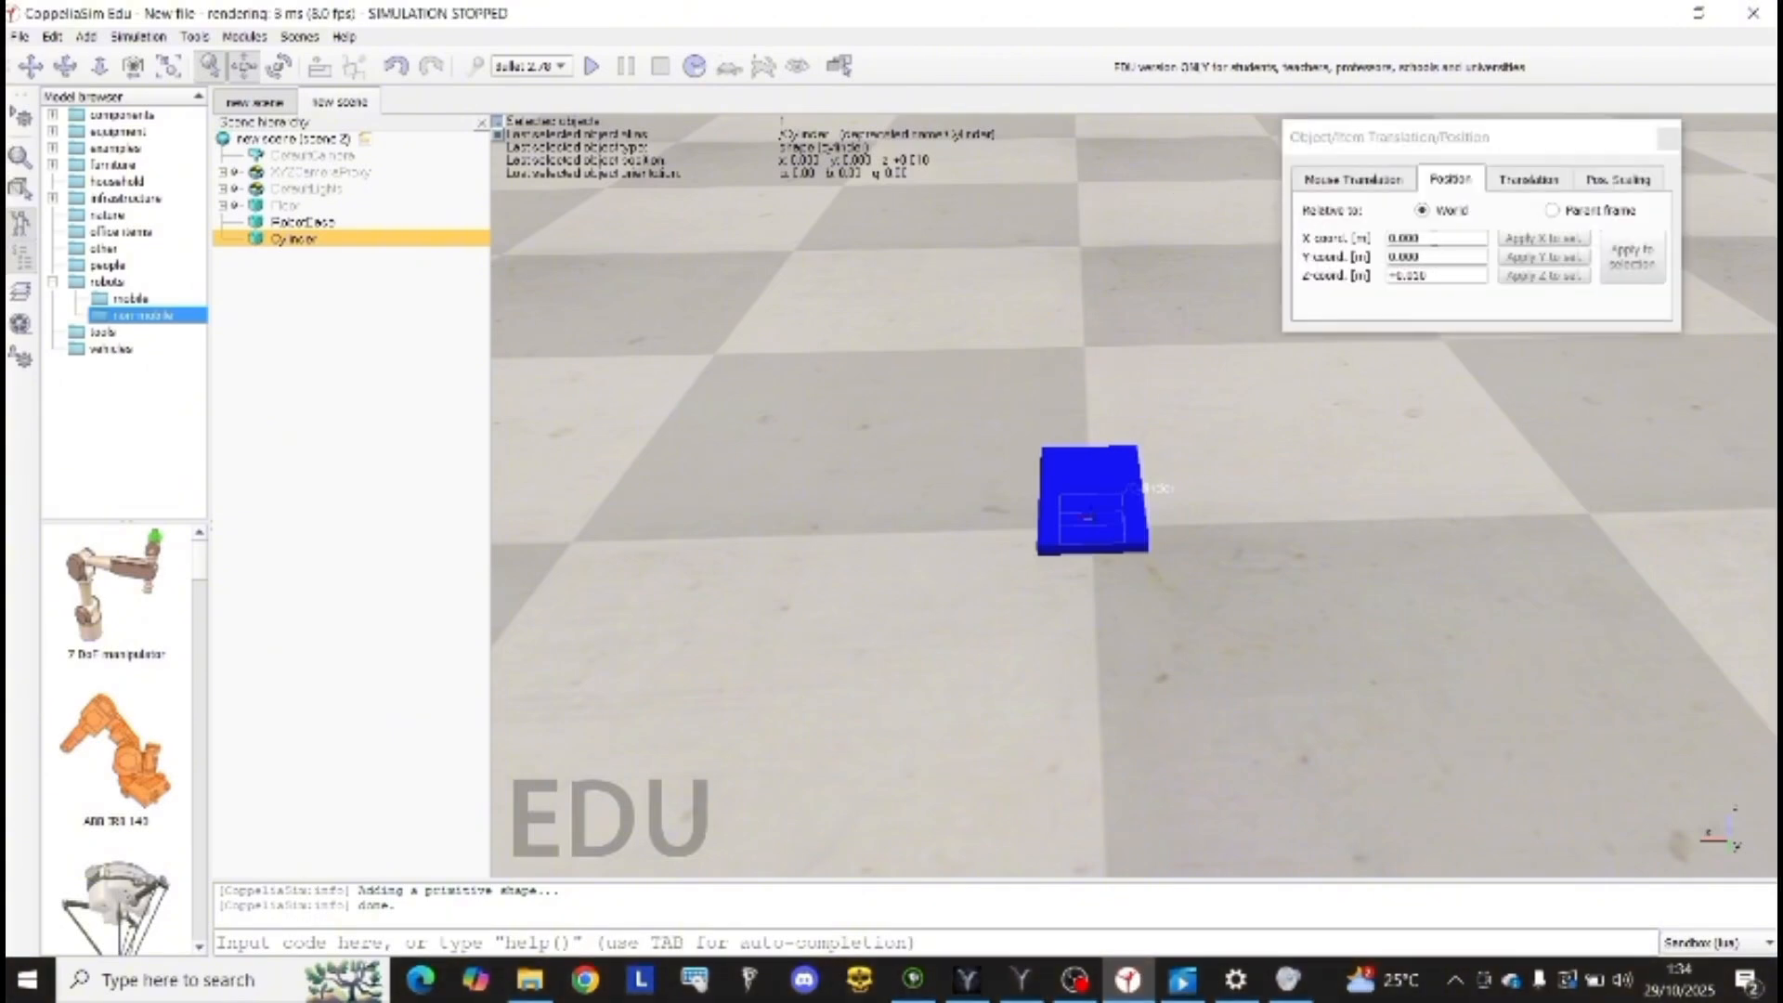
left_click(1435, 238)
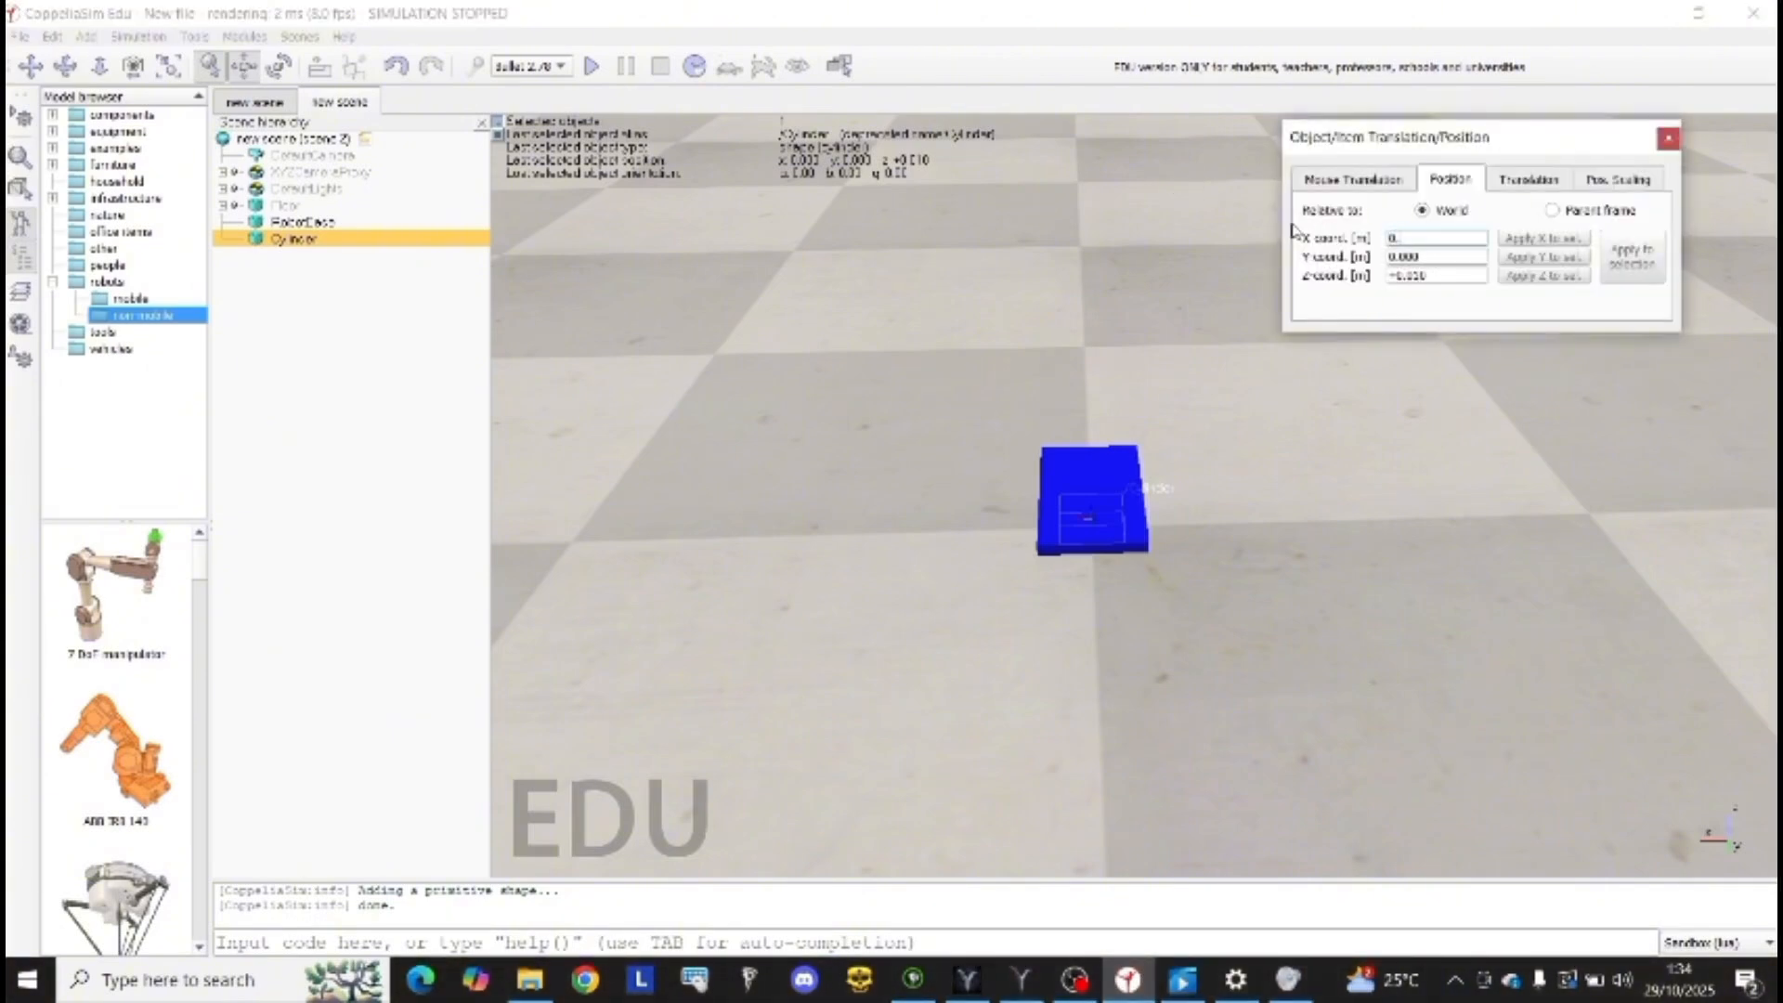
type("0.365")
key("Tab")
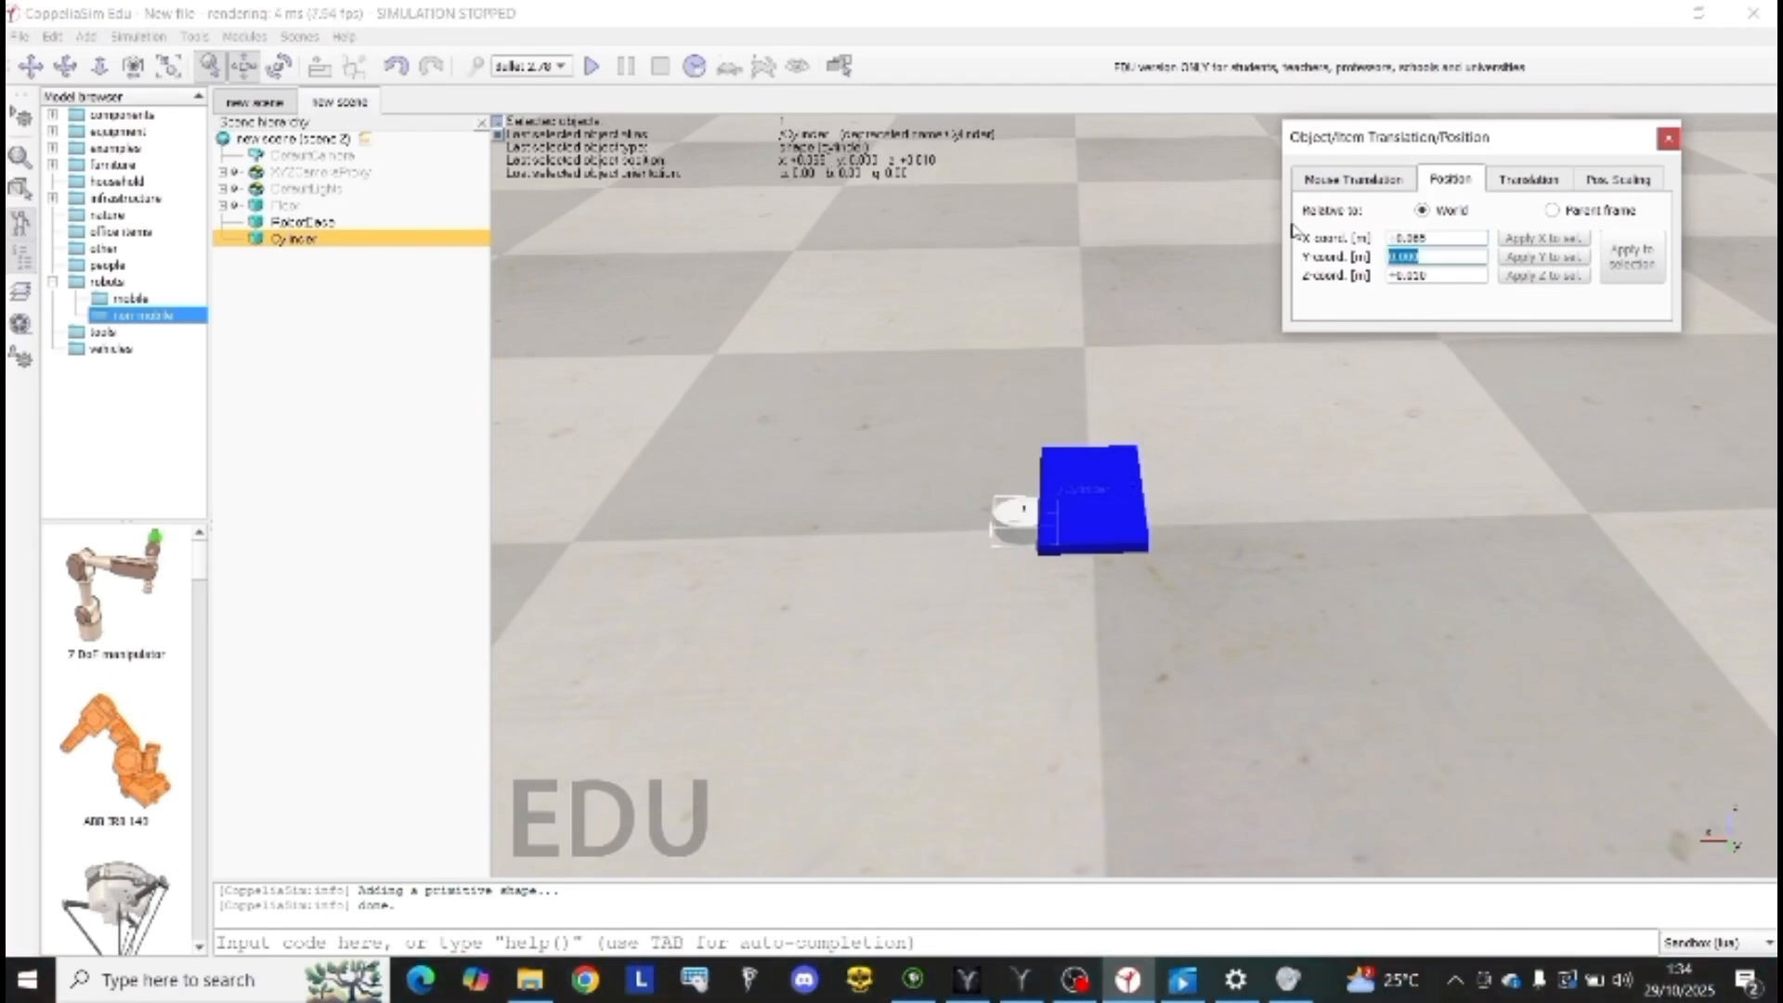
type("0.0")
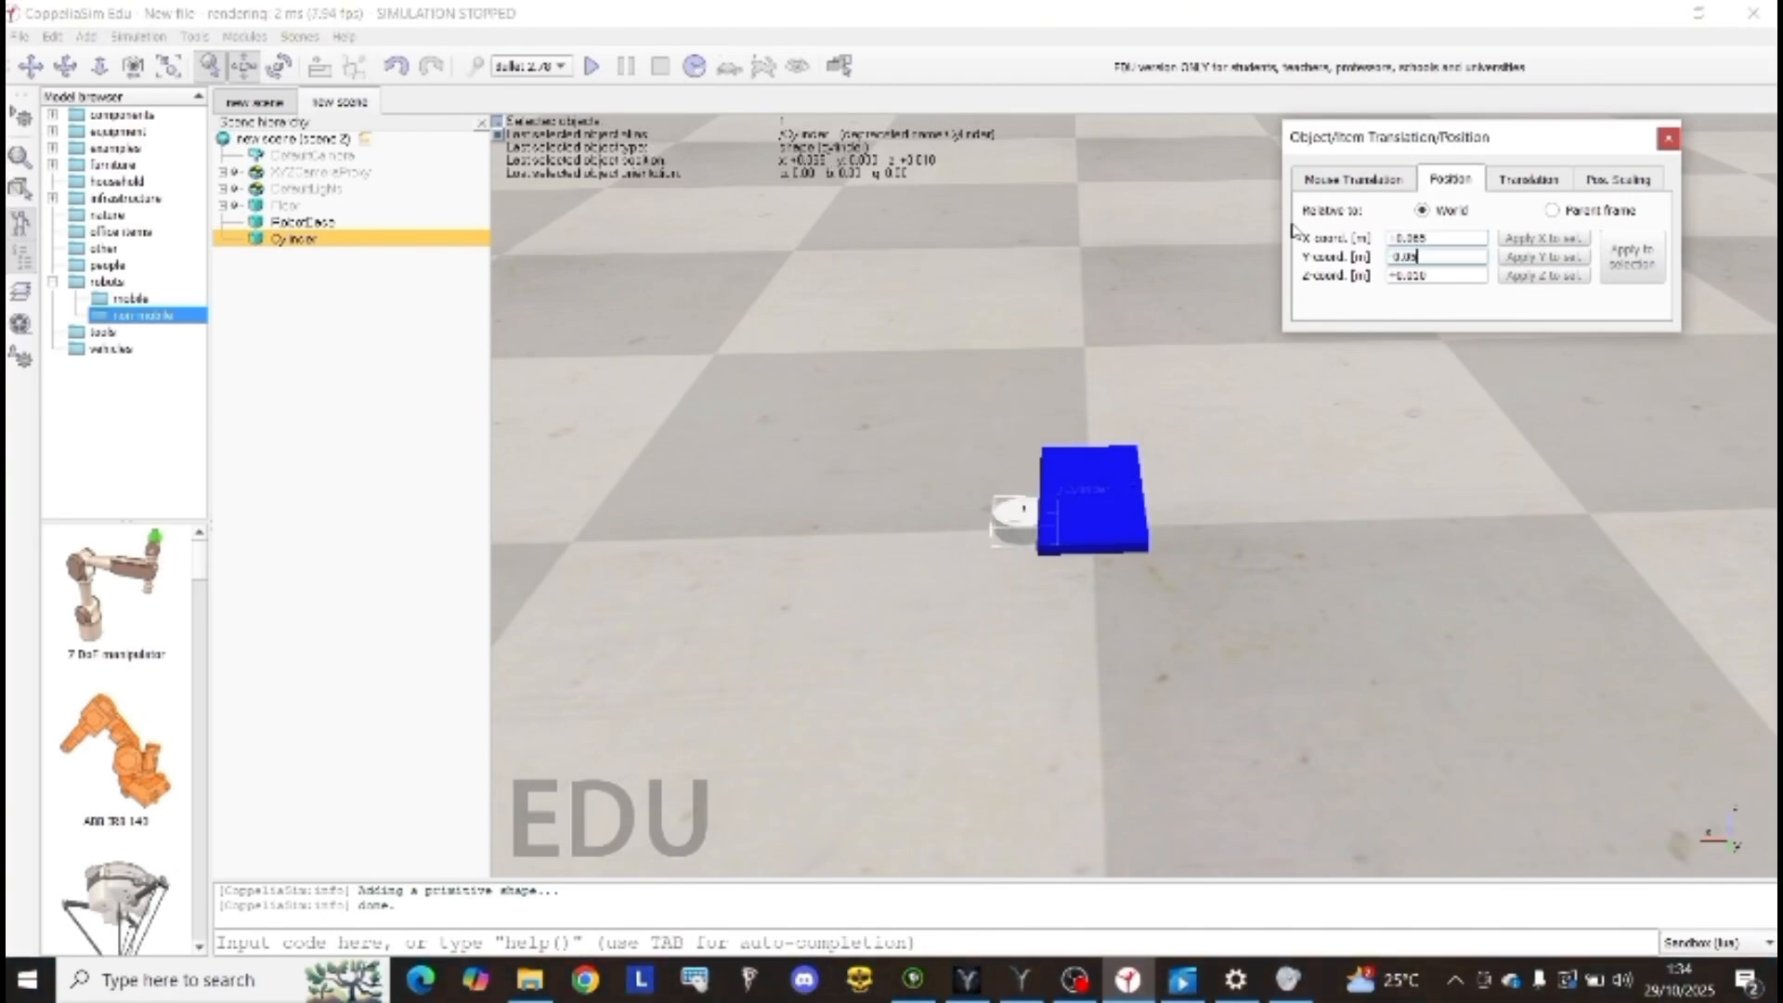
type("5")
key("Tab")
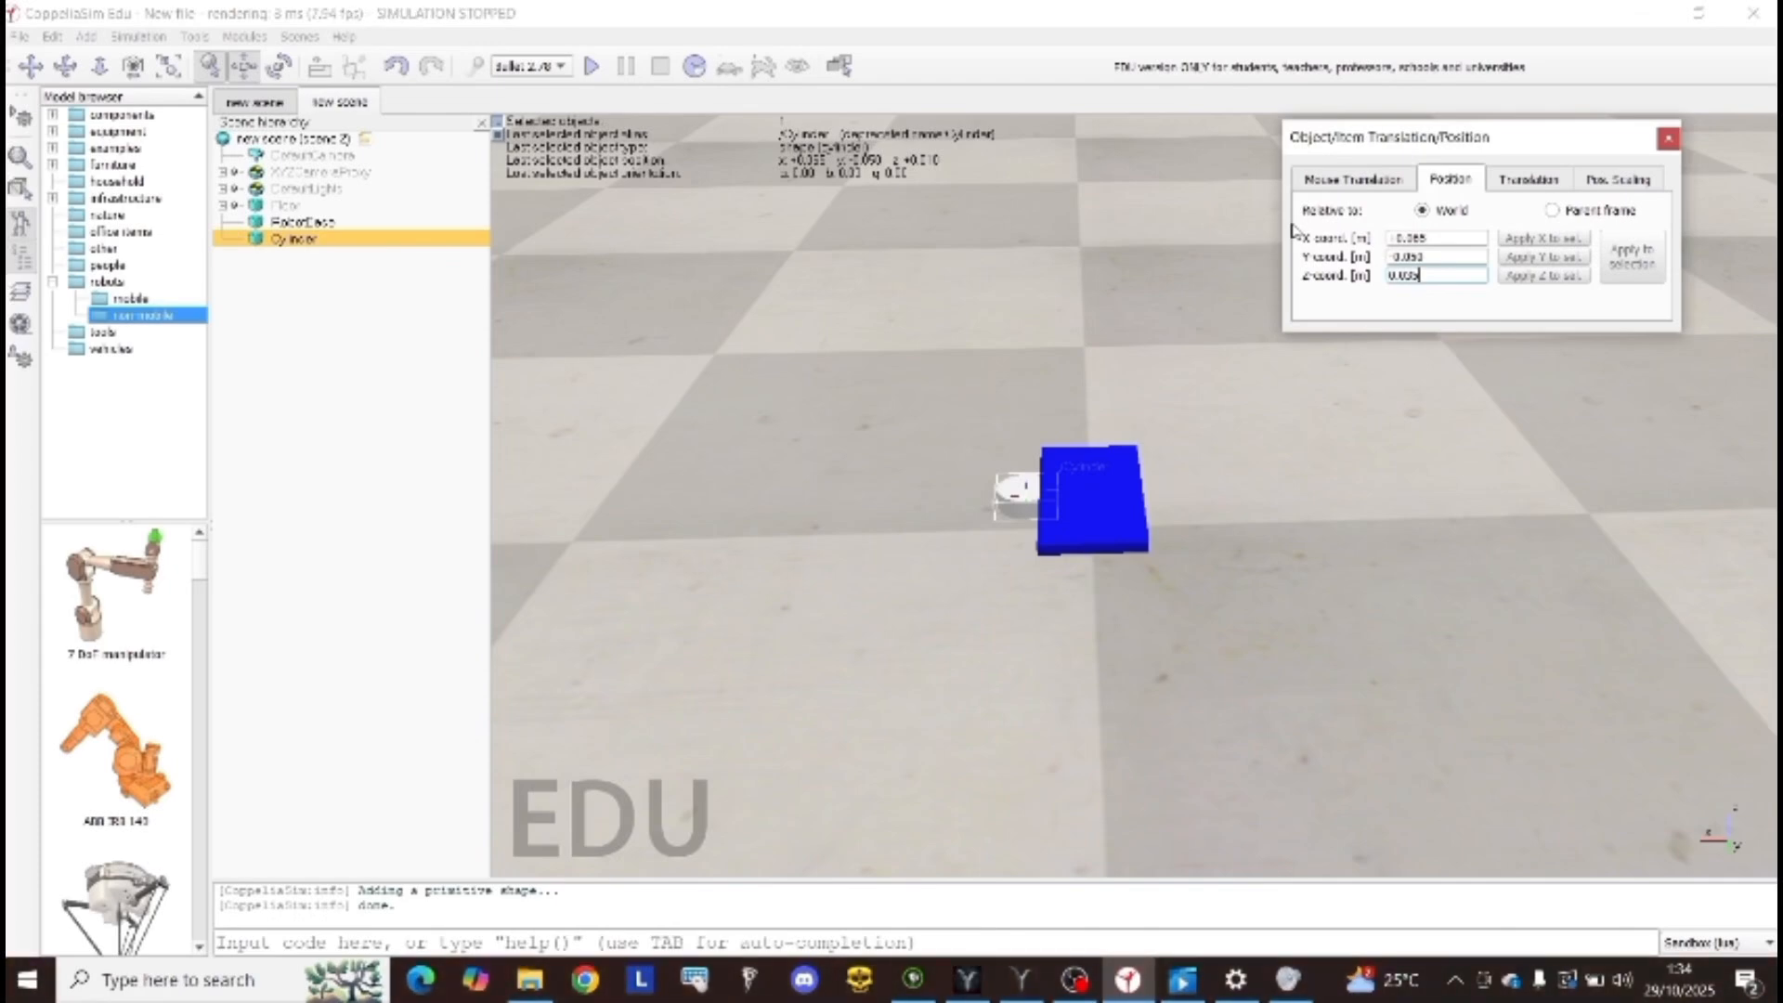
type("0.035")
key("Return")
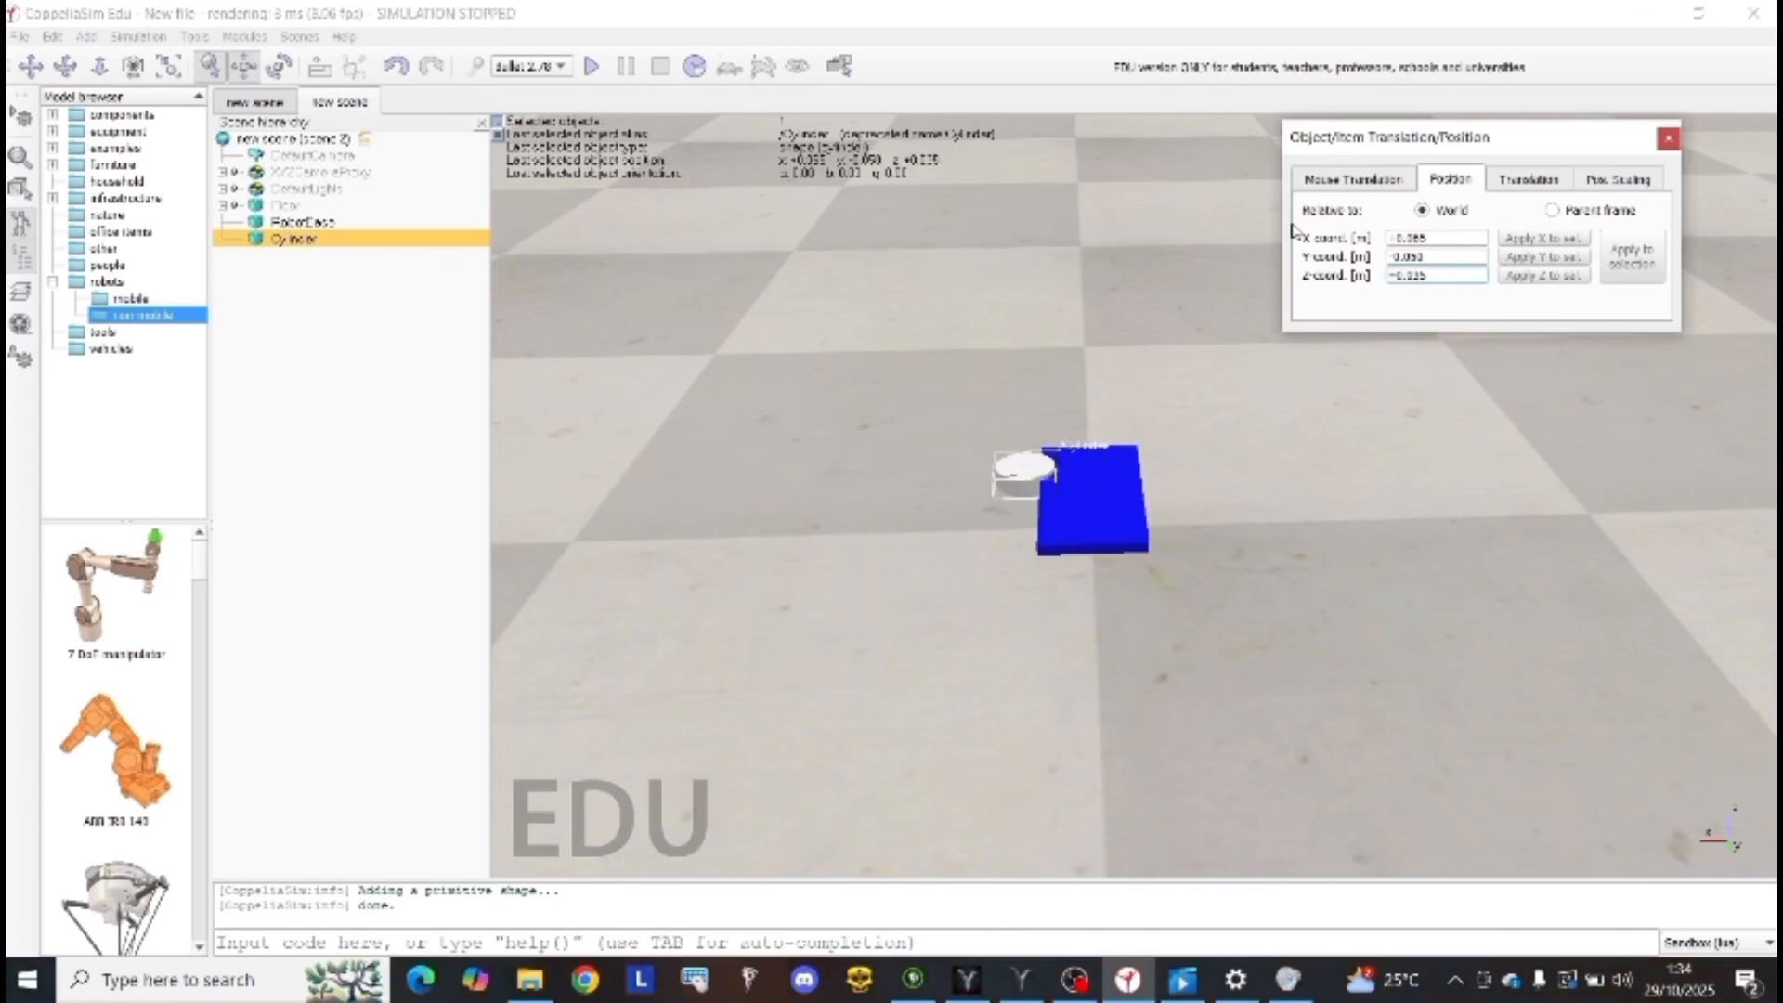
left_click(1667, 139)
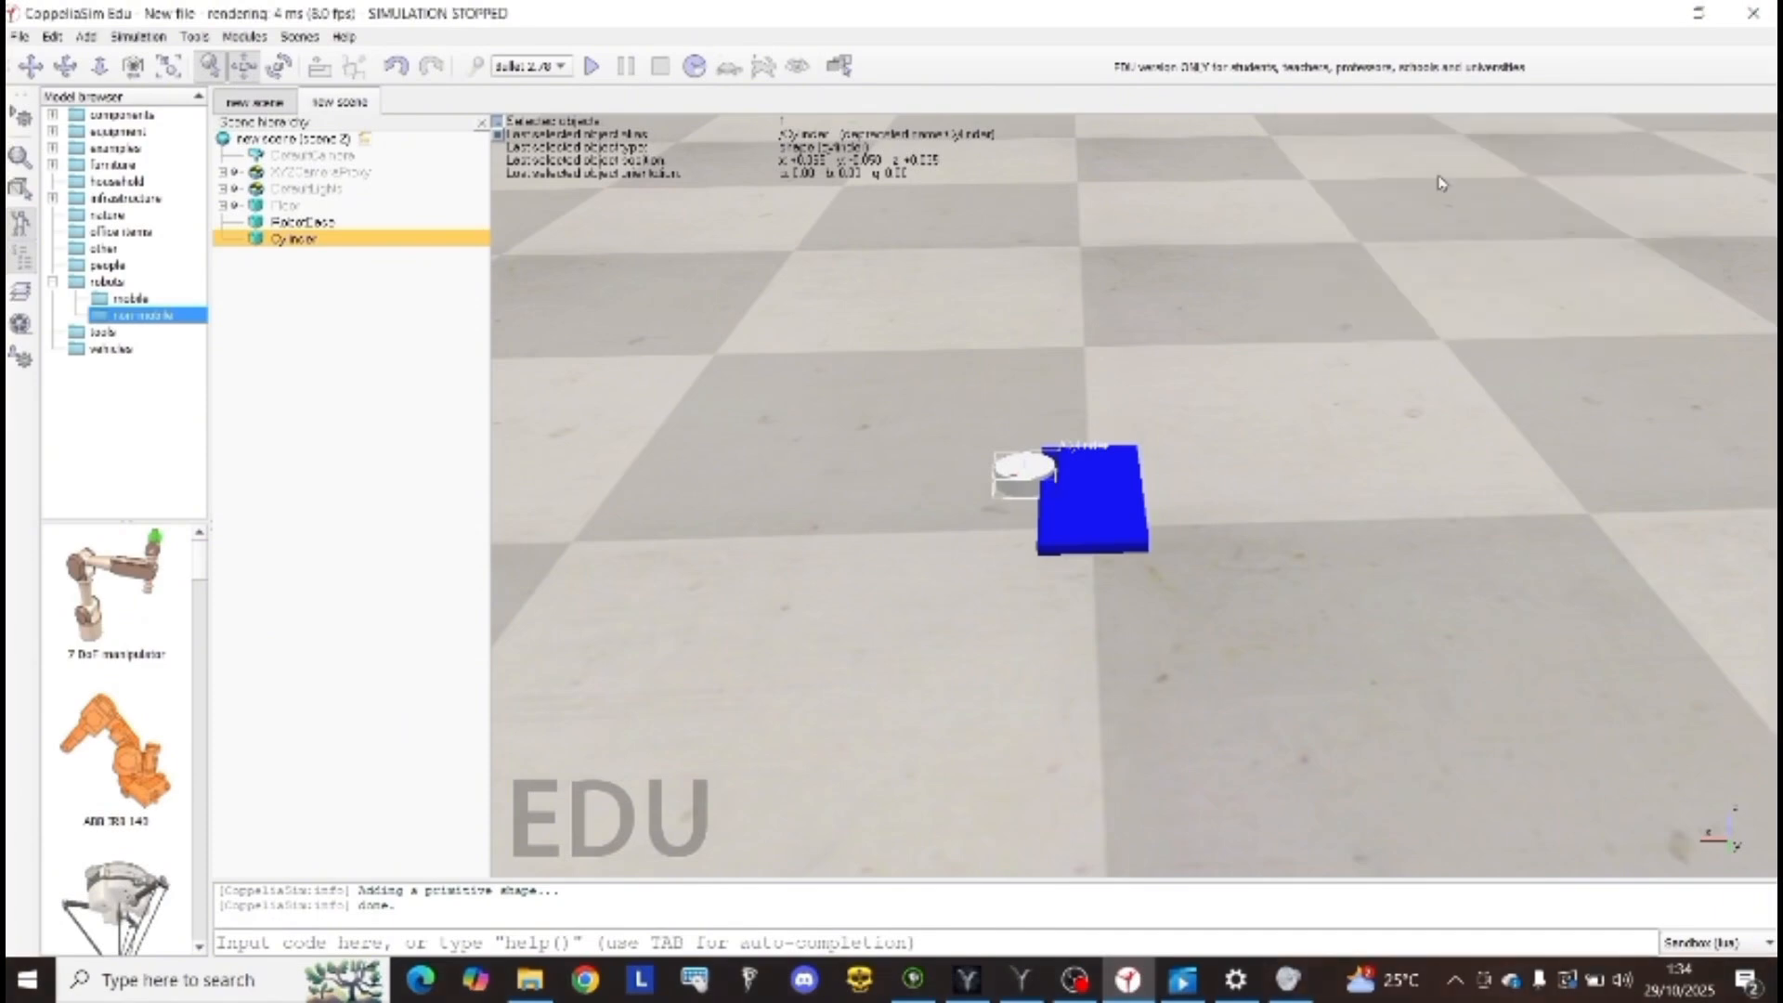
Step: Turn the cylinder upright like a wheel by setting its world Beta orientation to 90 degrees
left_click(279, 65)
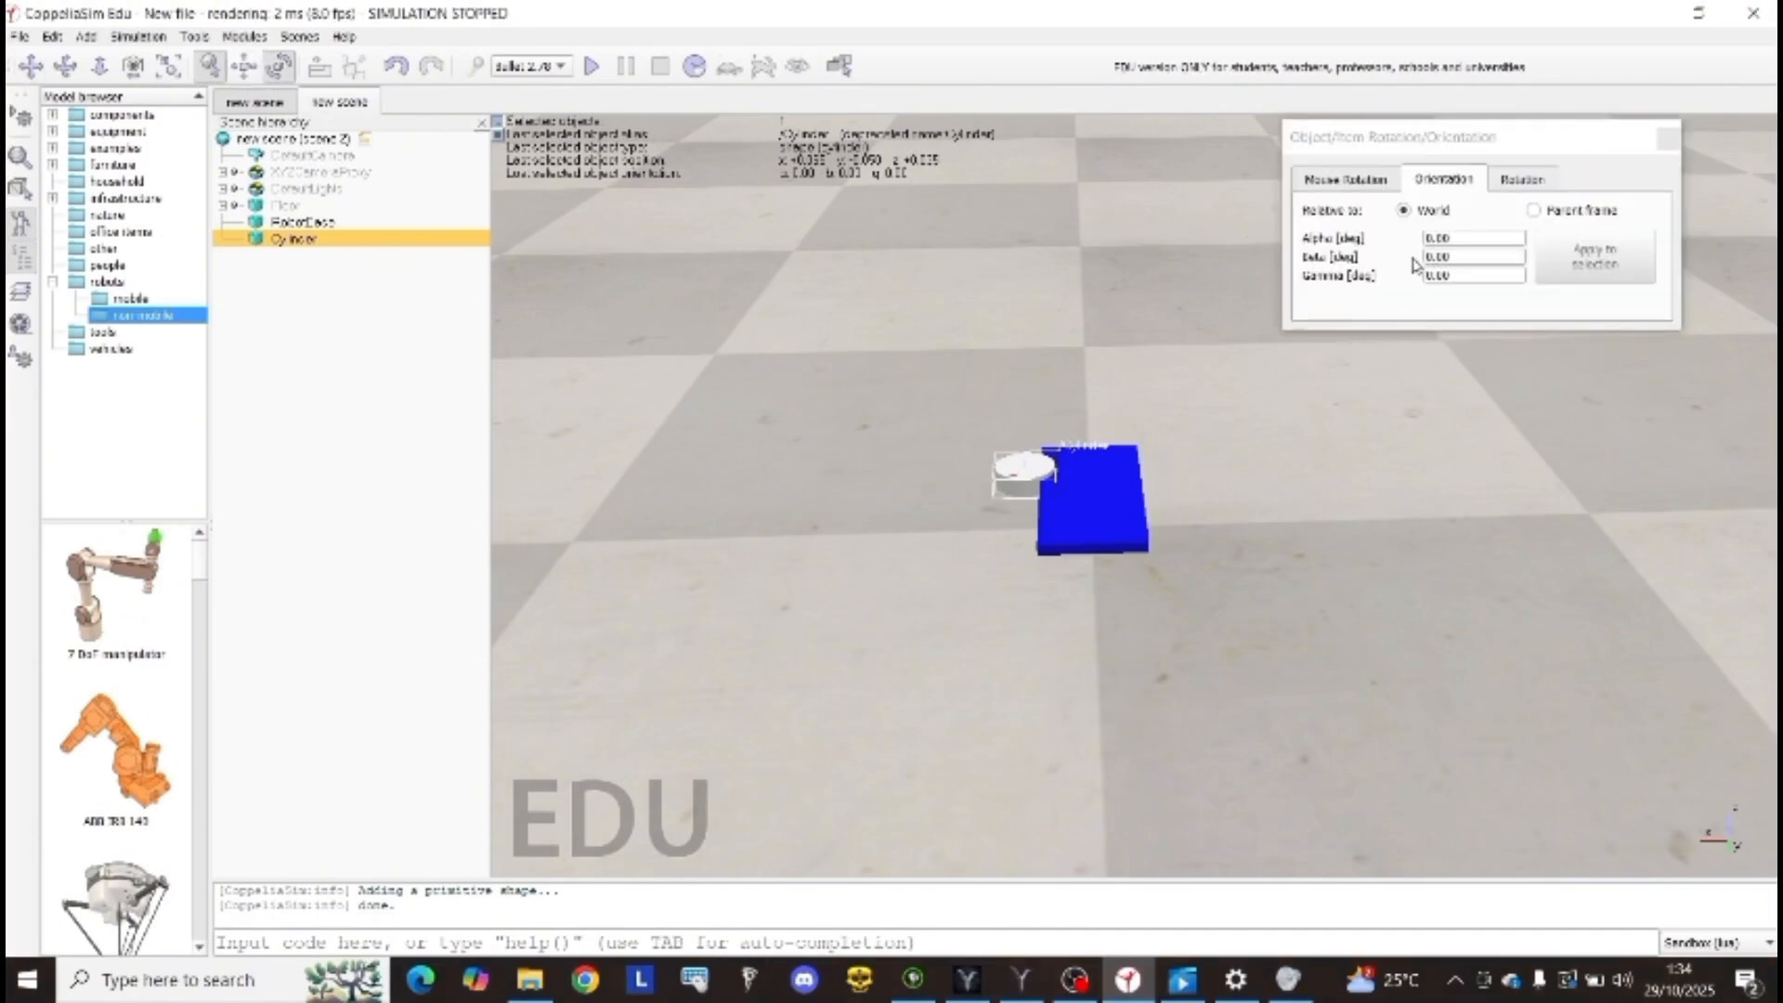
left_click_drag(1462, 256, 1342, 247)
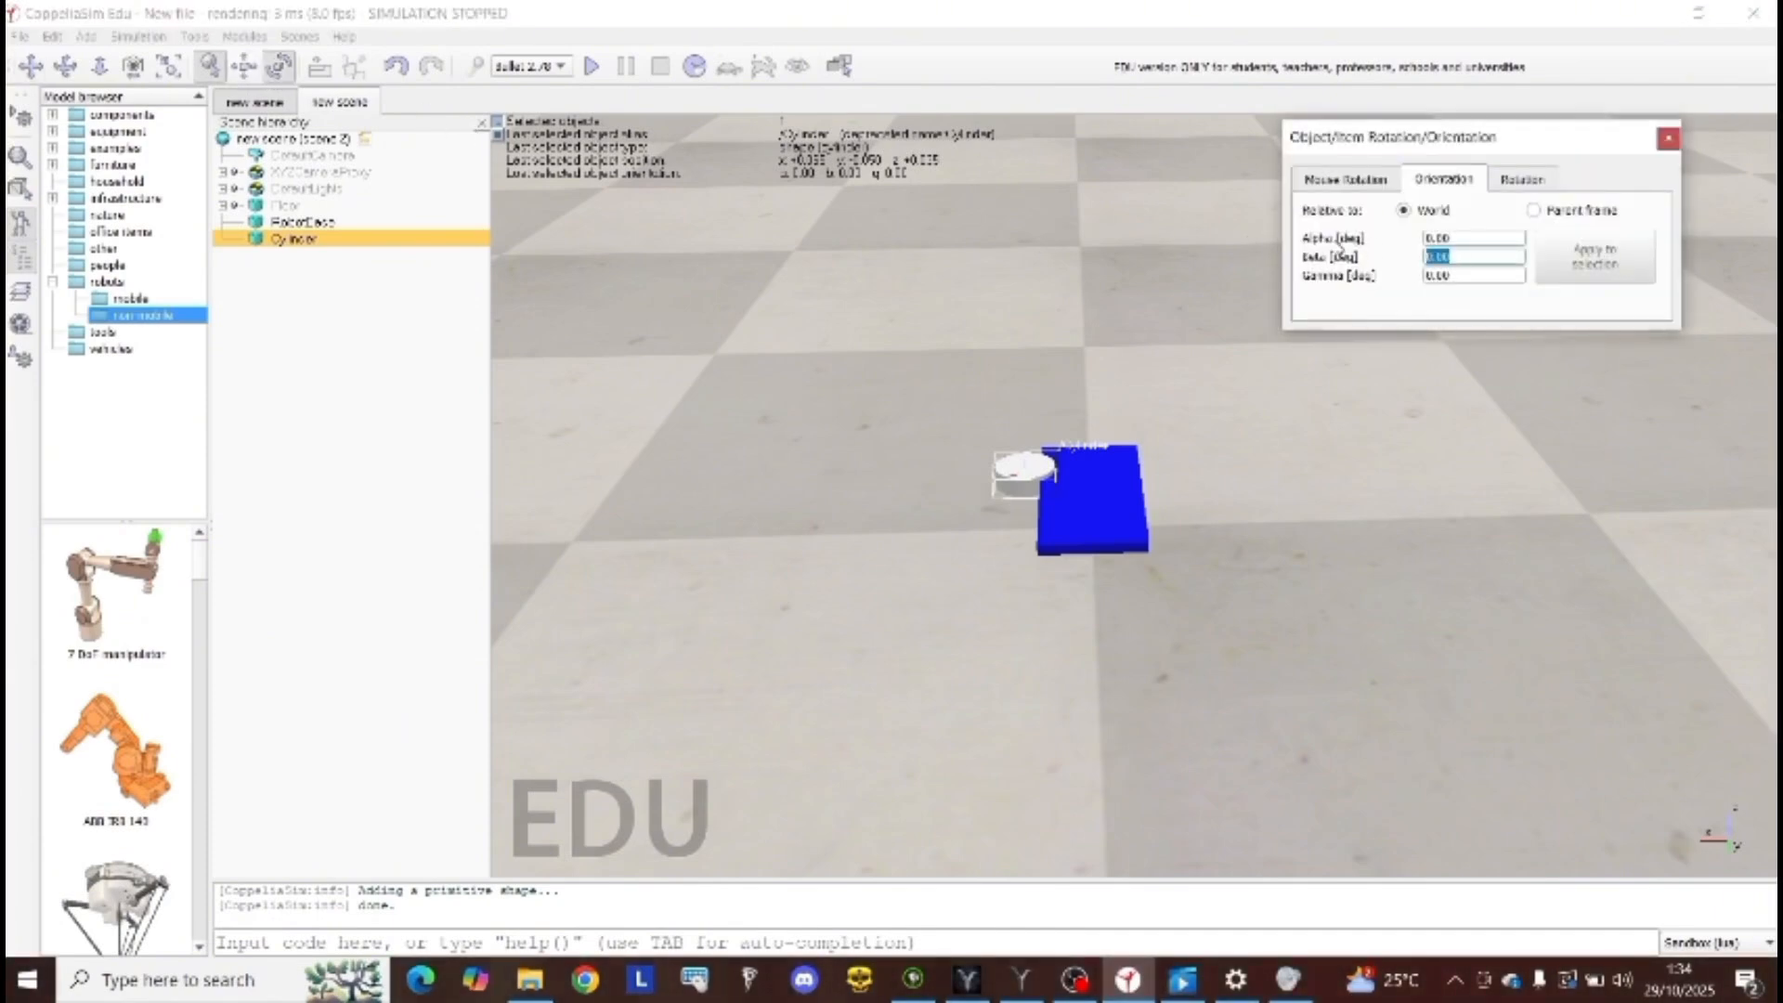
type("90")
key("Return")
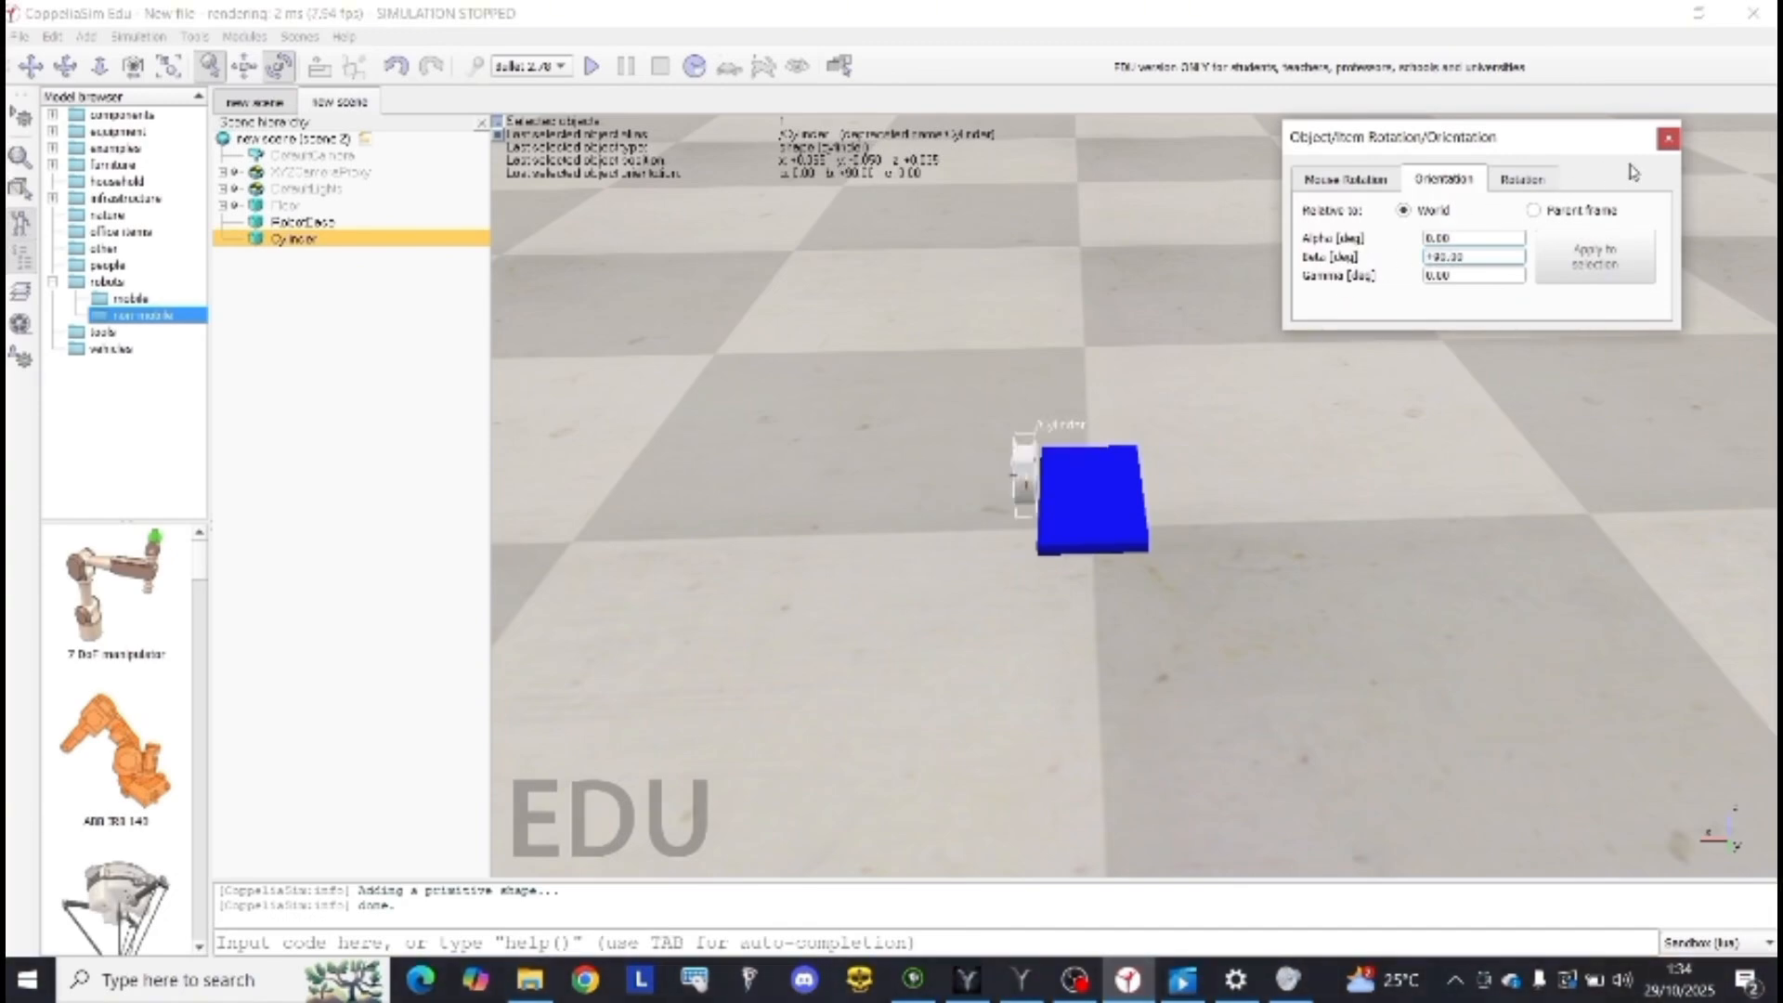
left_click(1668, 139)
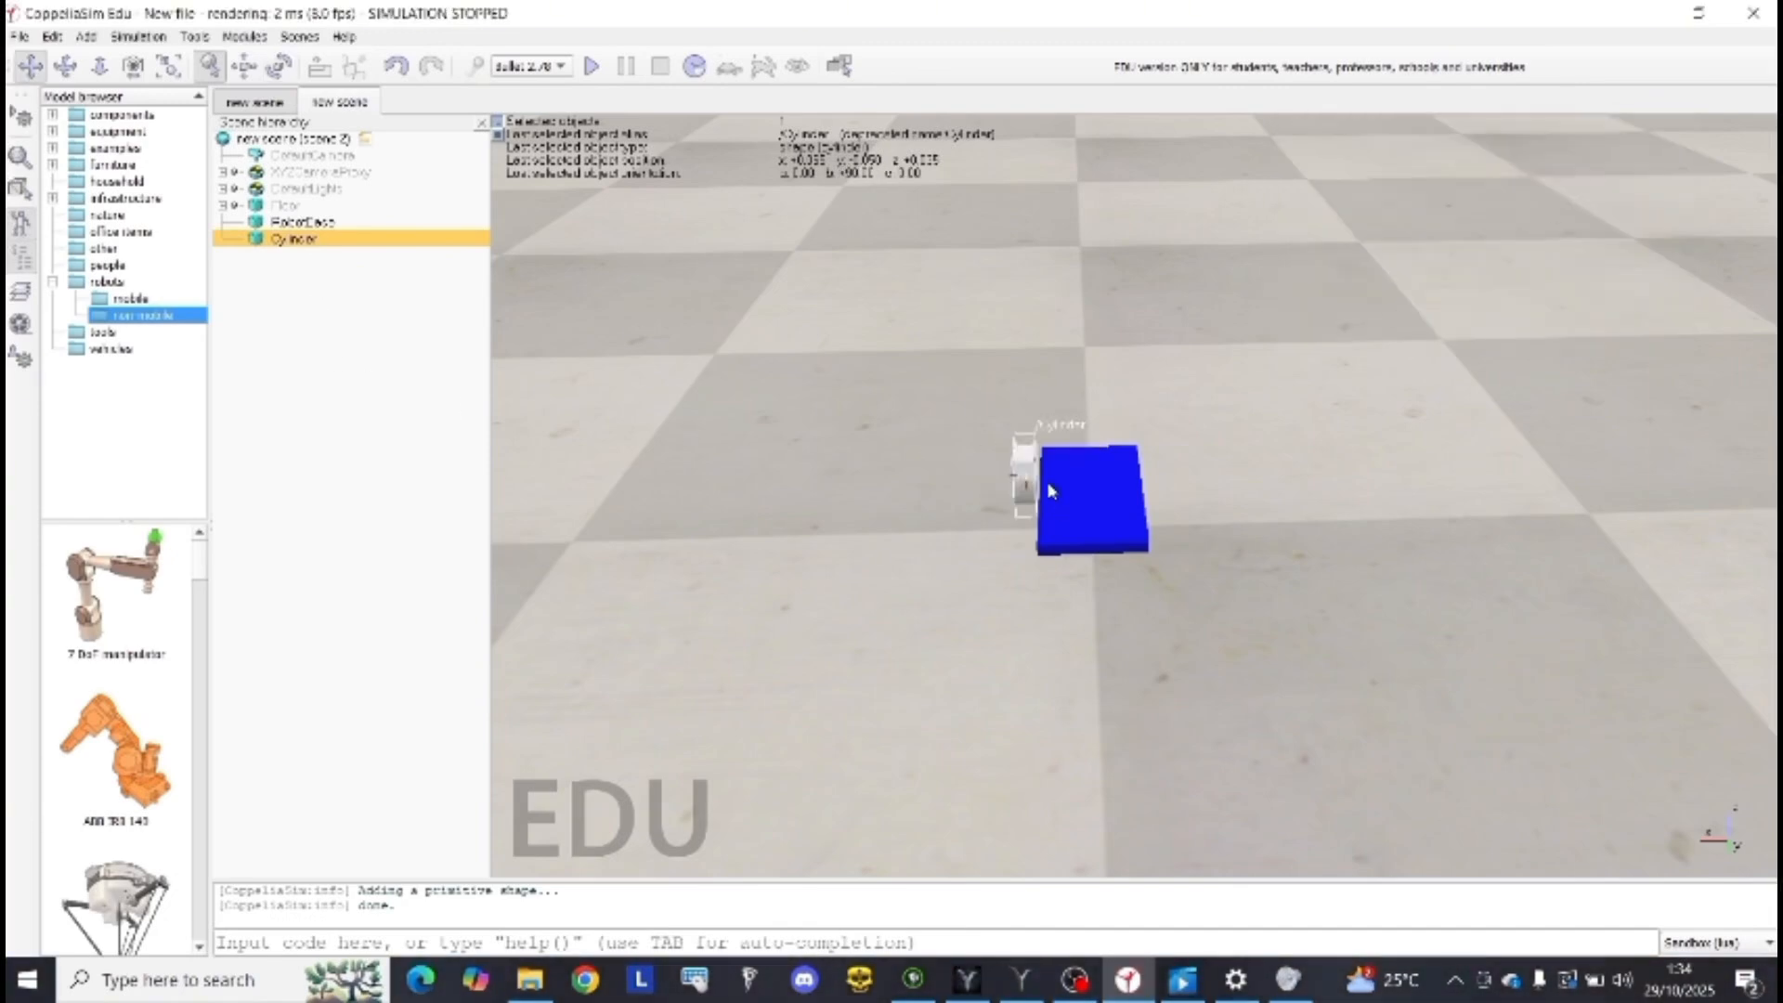
Step: Rename the cylinder wheel as LeftWheel in the scene hierarchy
left_click_drag(1088, 486, 1237, 485)
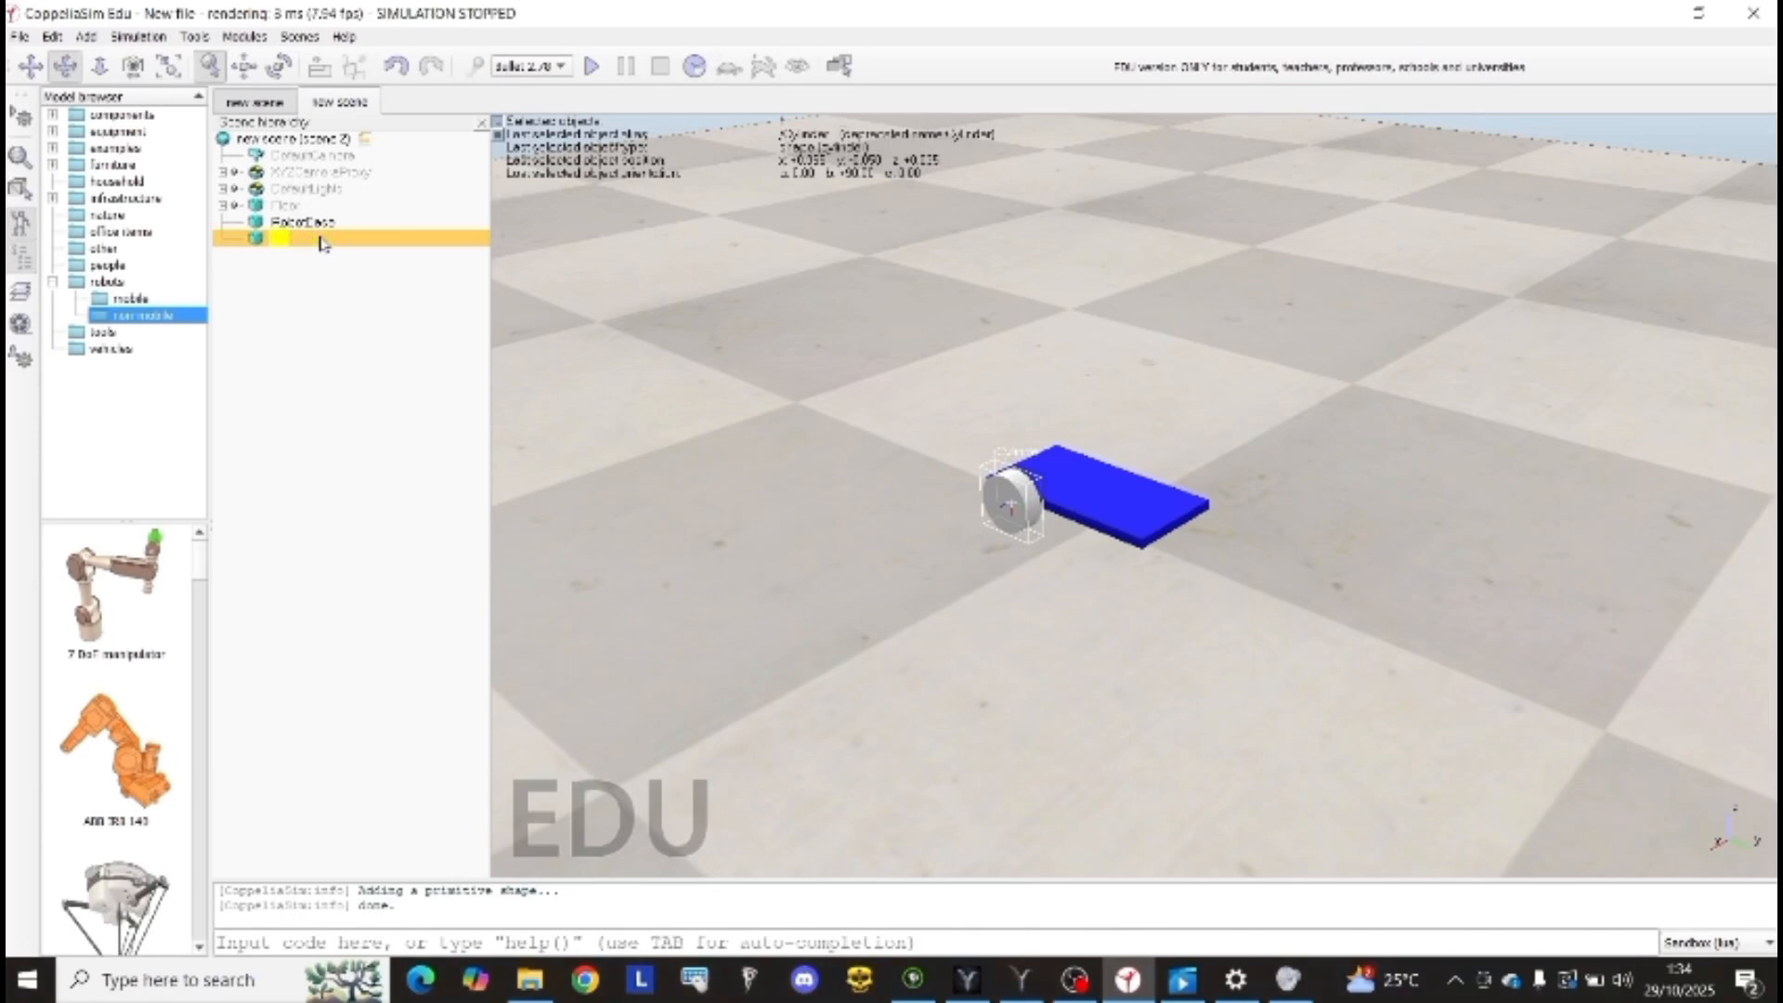
type("eftWheel")
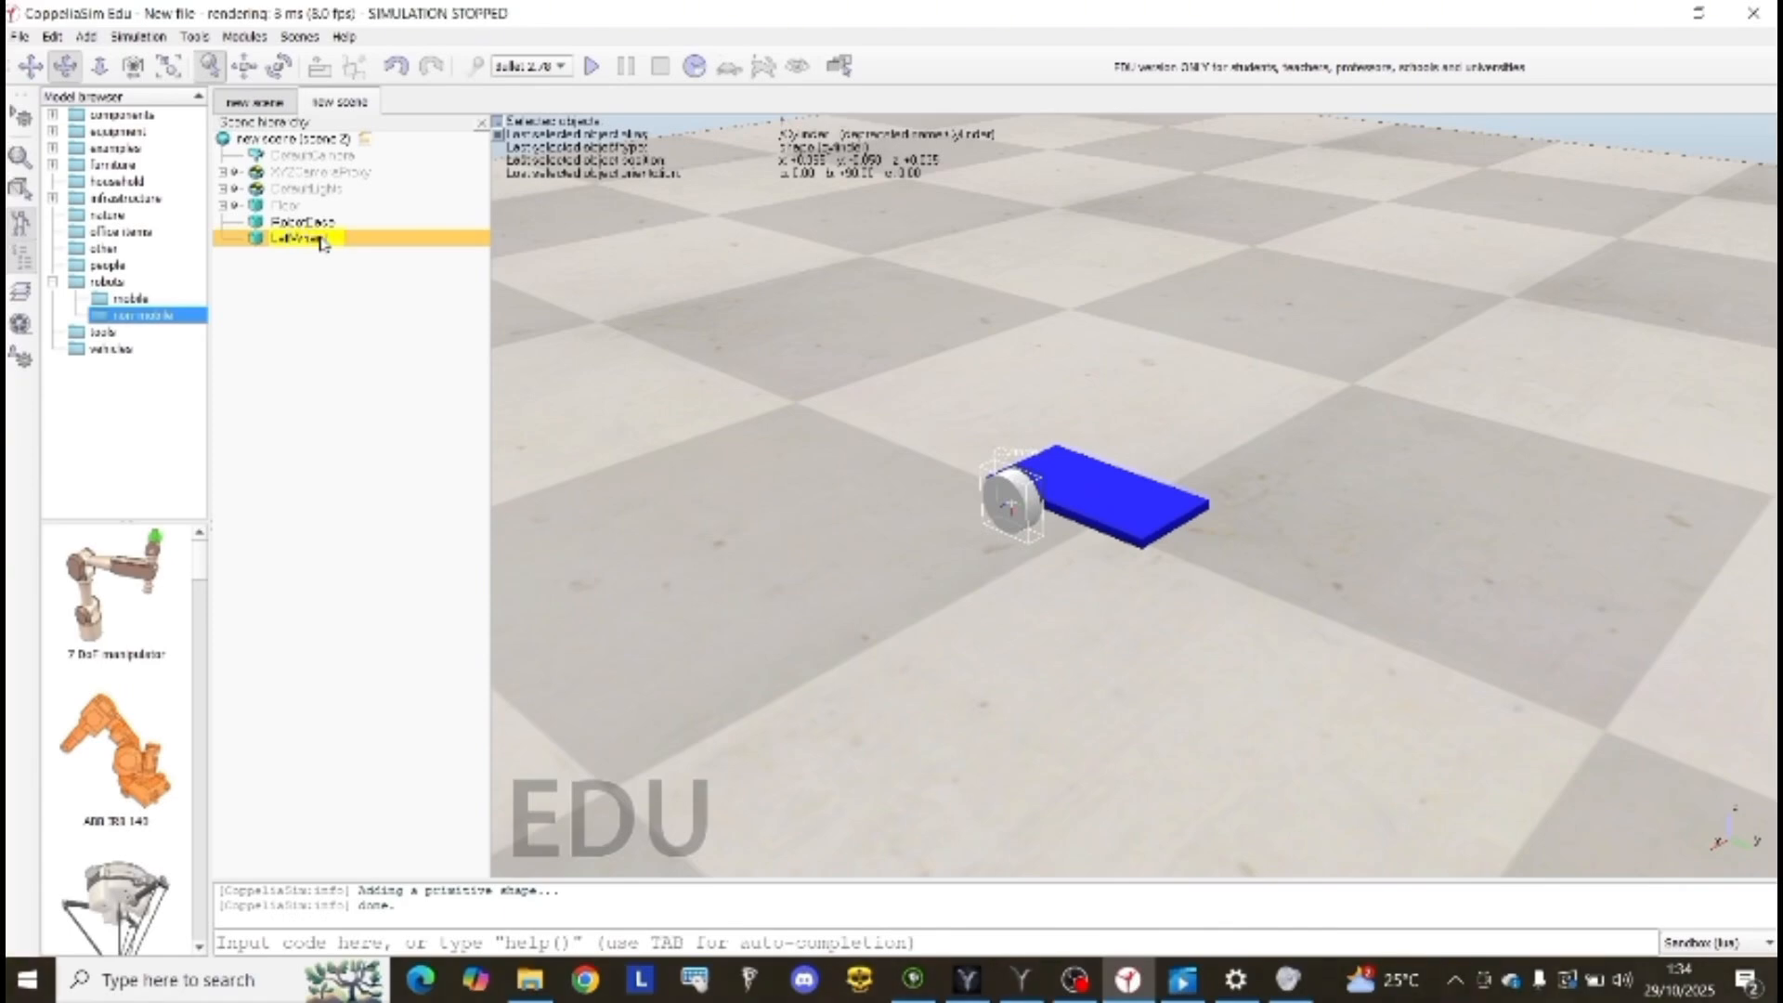
key("Return")
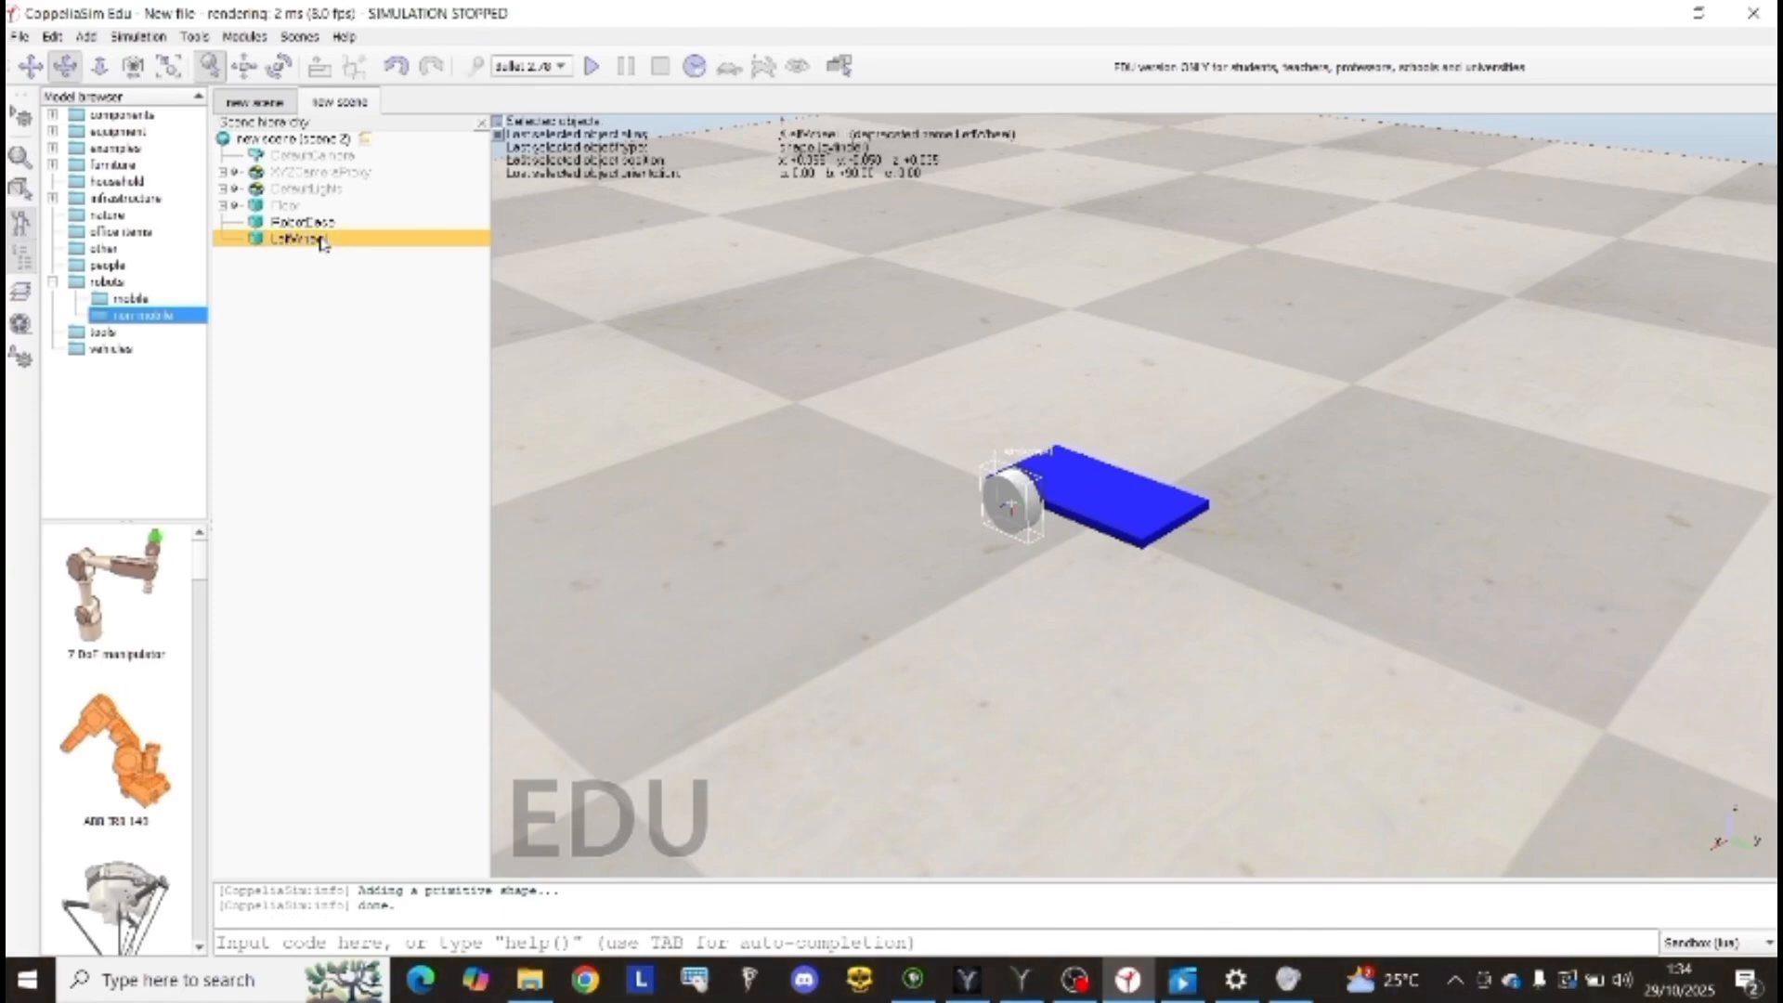
Step: Colour LeftWheel red through its ambient/diffuse component, with red 1.00, green 0.00 and blue 0.00
left_click(21, 158)
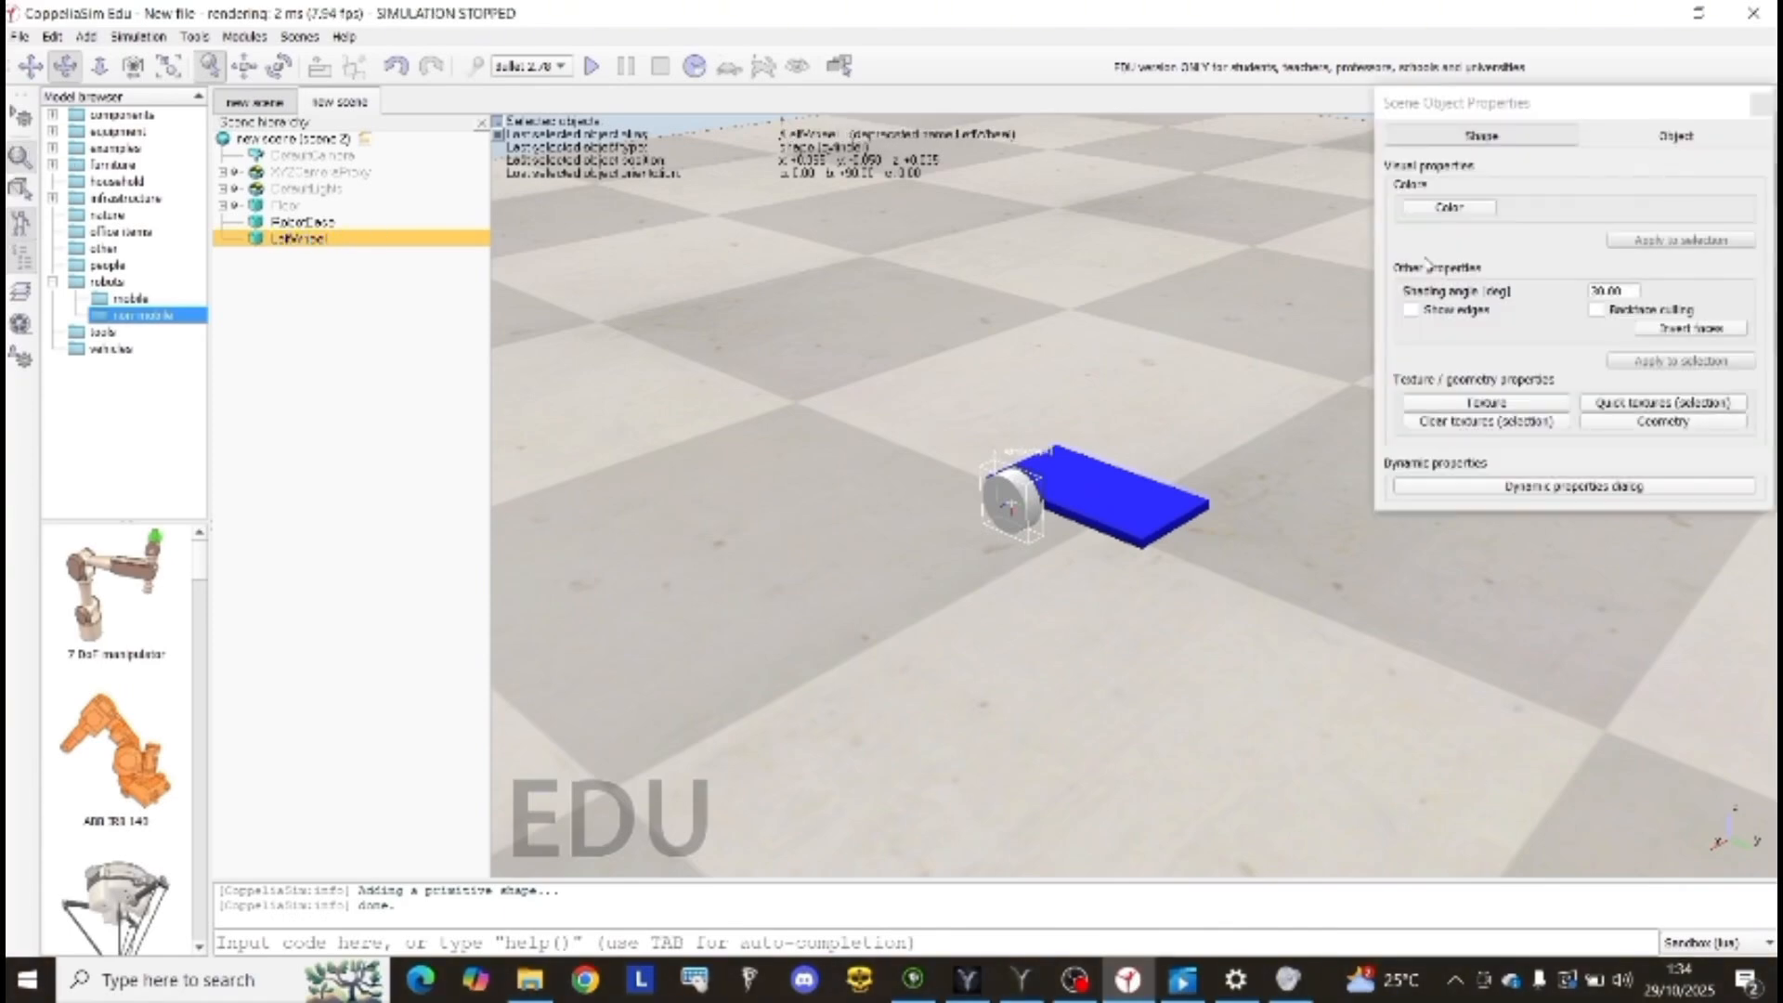
left_click(1485, 212)
left_click(1496, 242)
left_click_drag(1749, 179, 1618, 190)
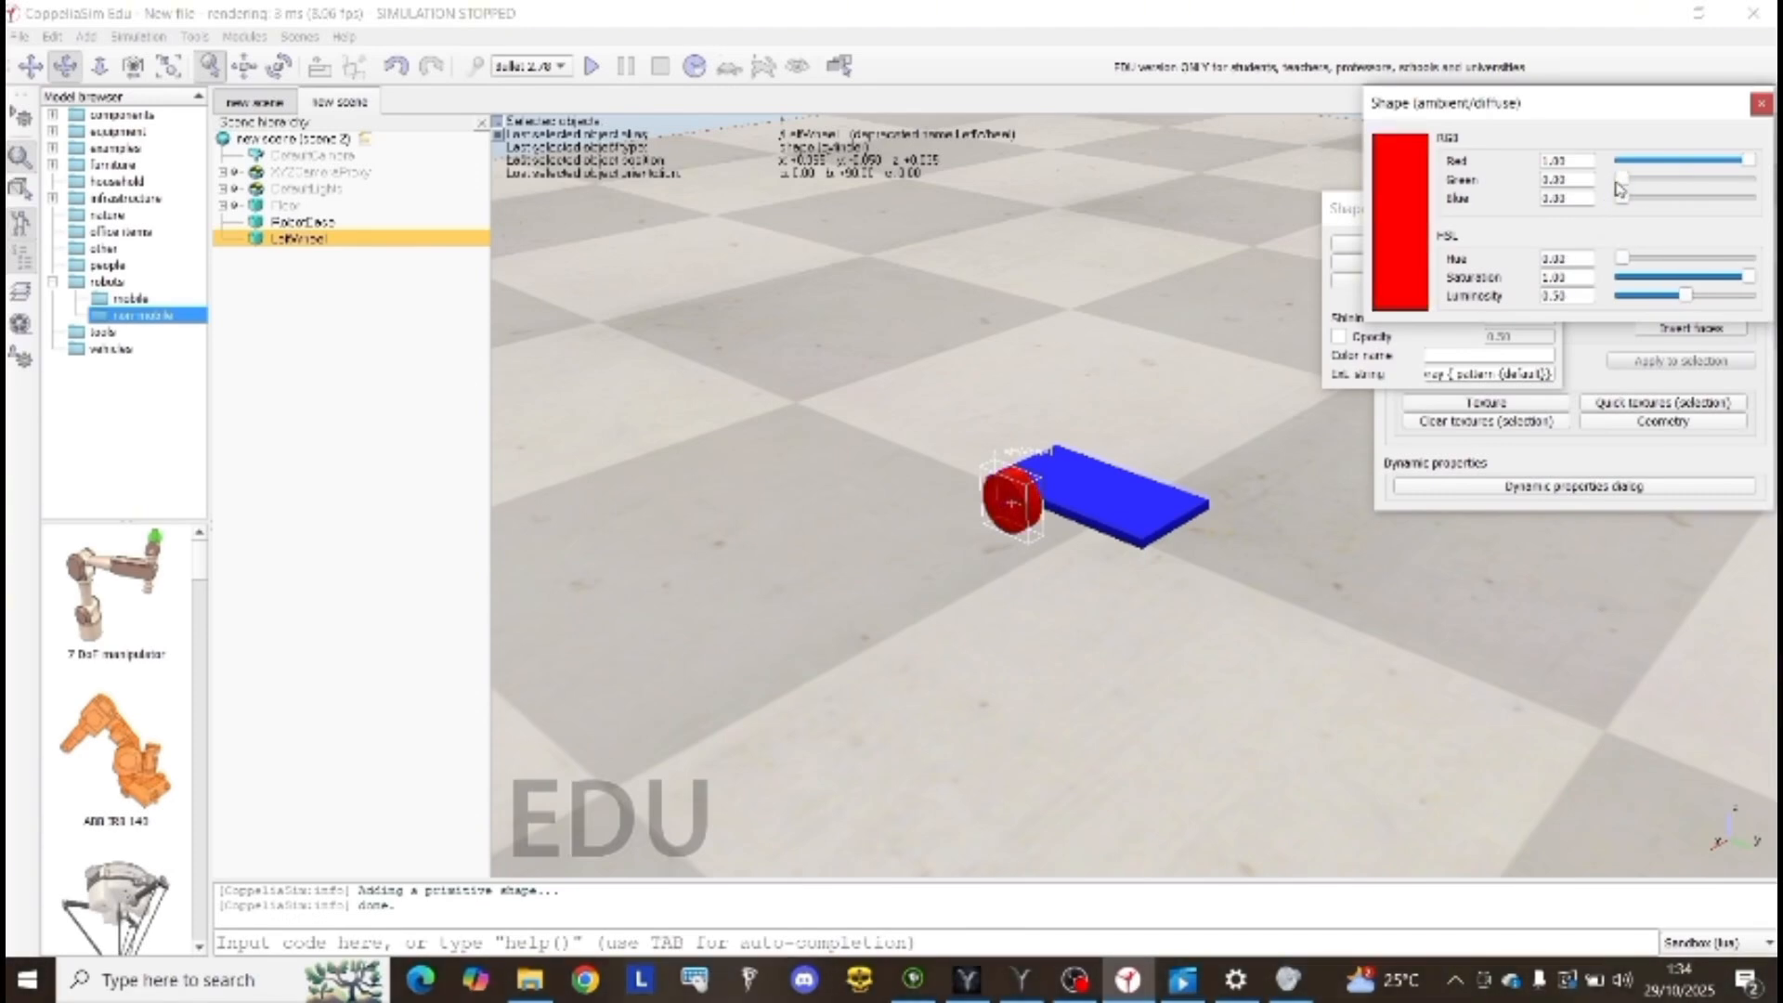
left_click(1760, 103)
left_click(1550, 210)
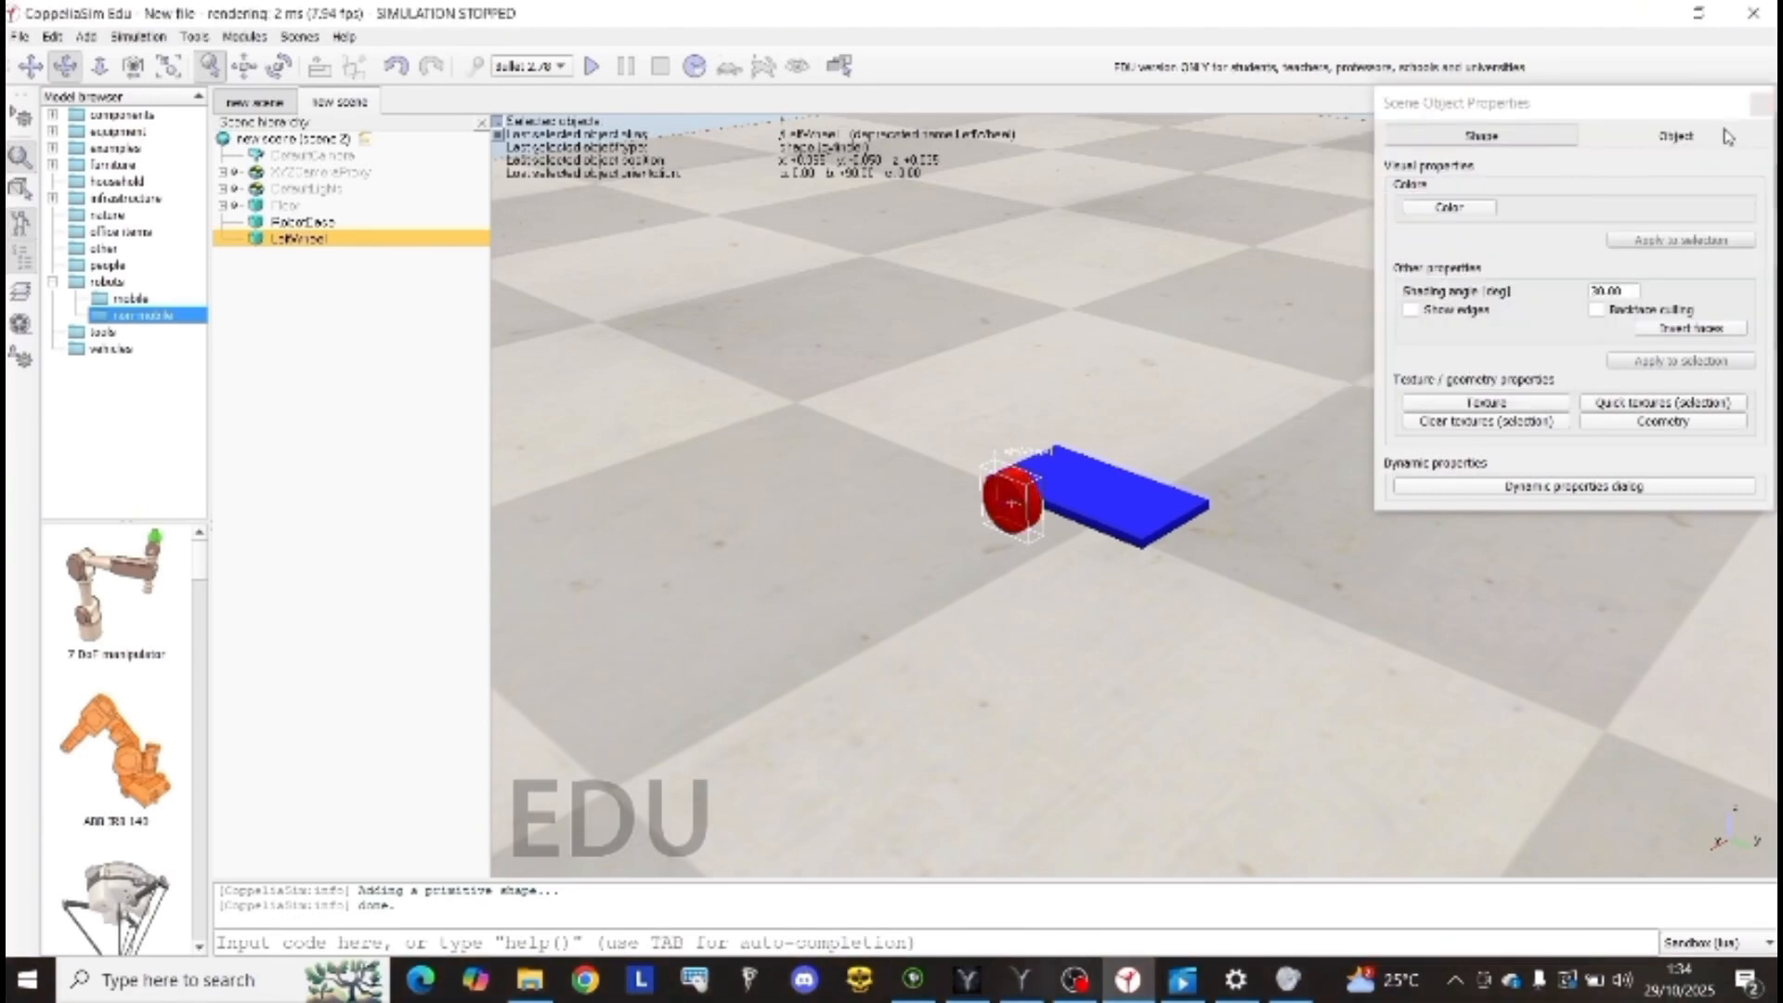
left_click(1761, 103)
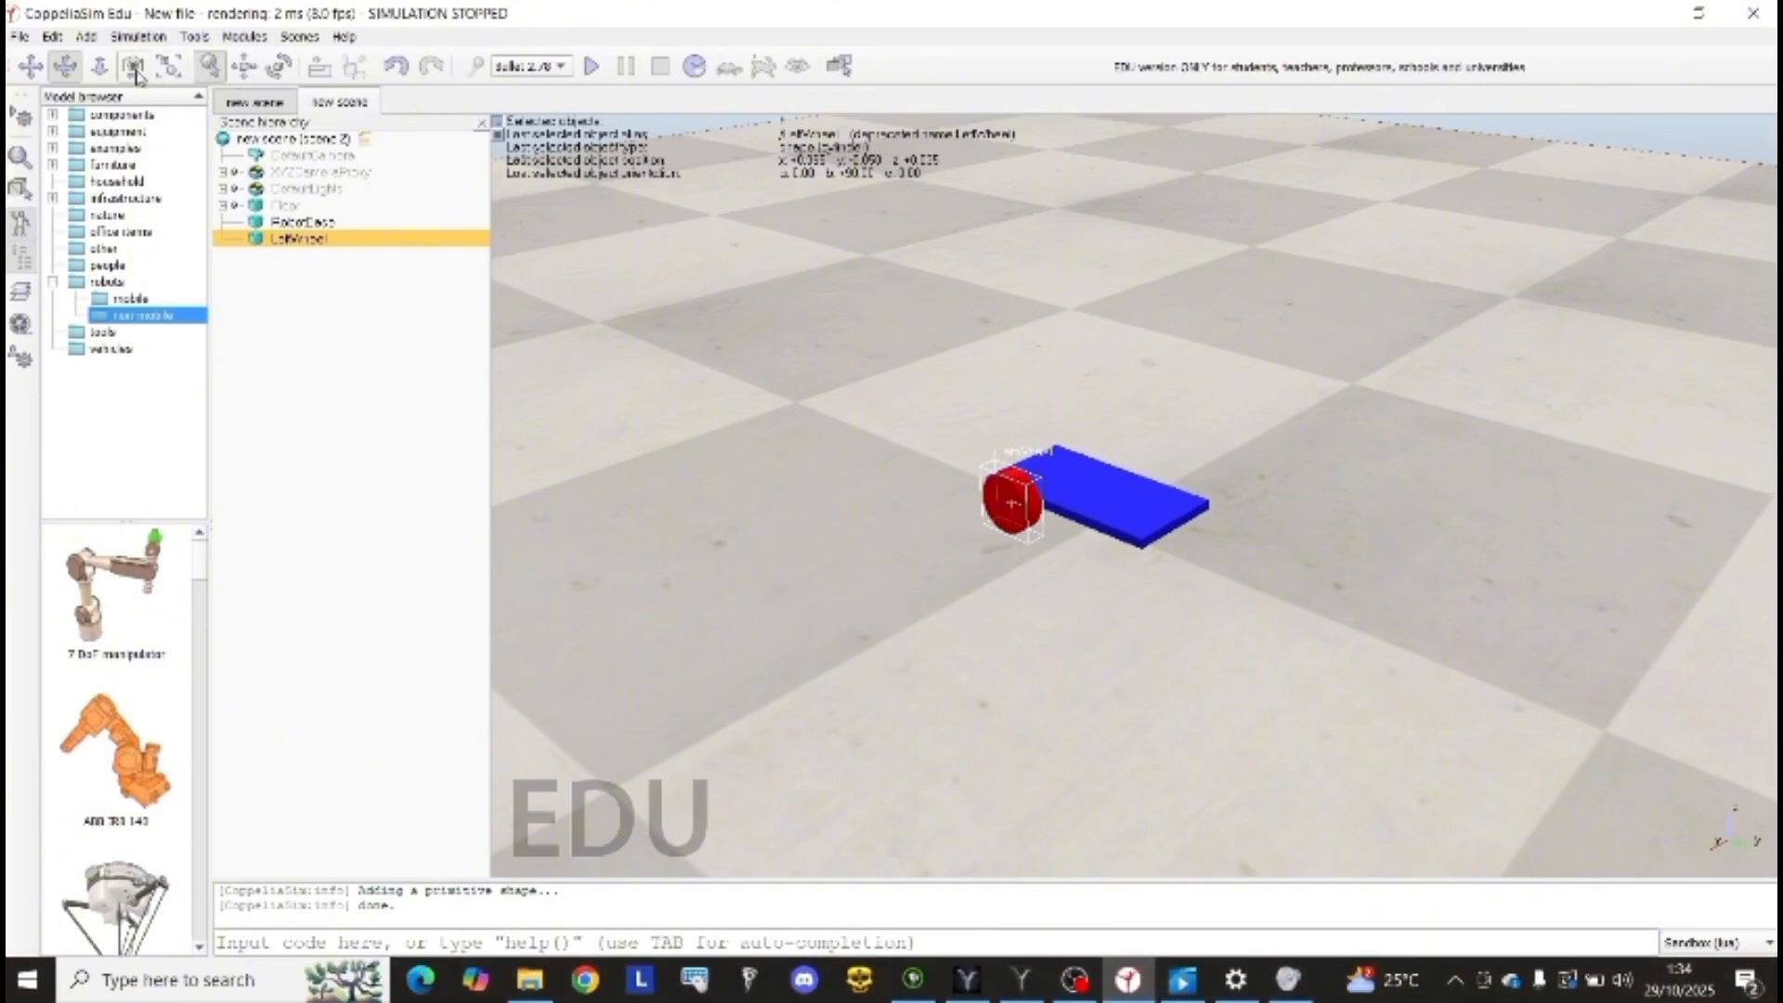
Step: Duplicate LeftWheel and rename the copy as RightWheel
right_click_drag(1051, 516, 1003, 436)
right_click_drag(1093, 500, 1094, 490)
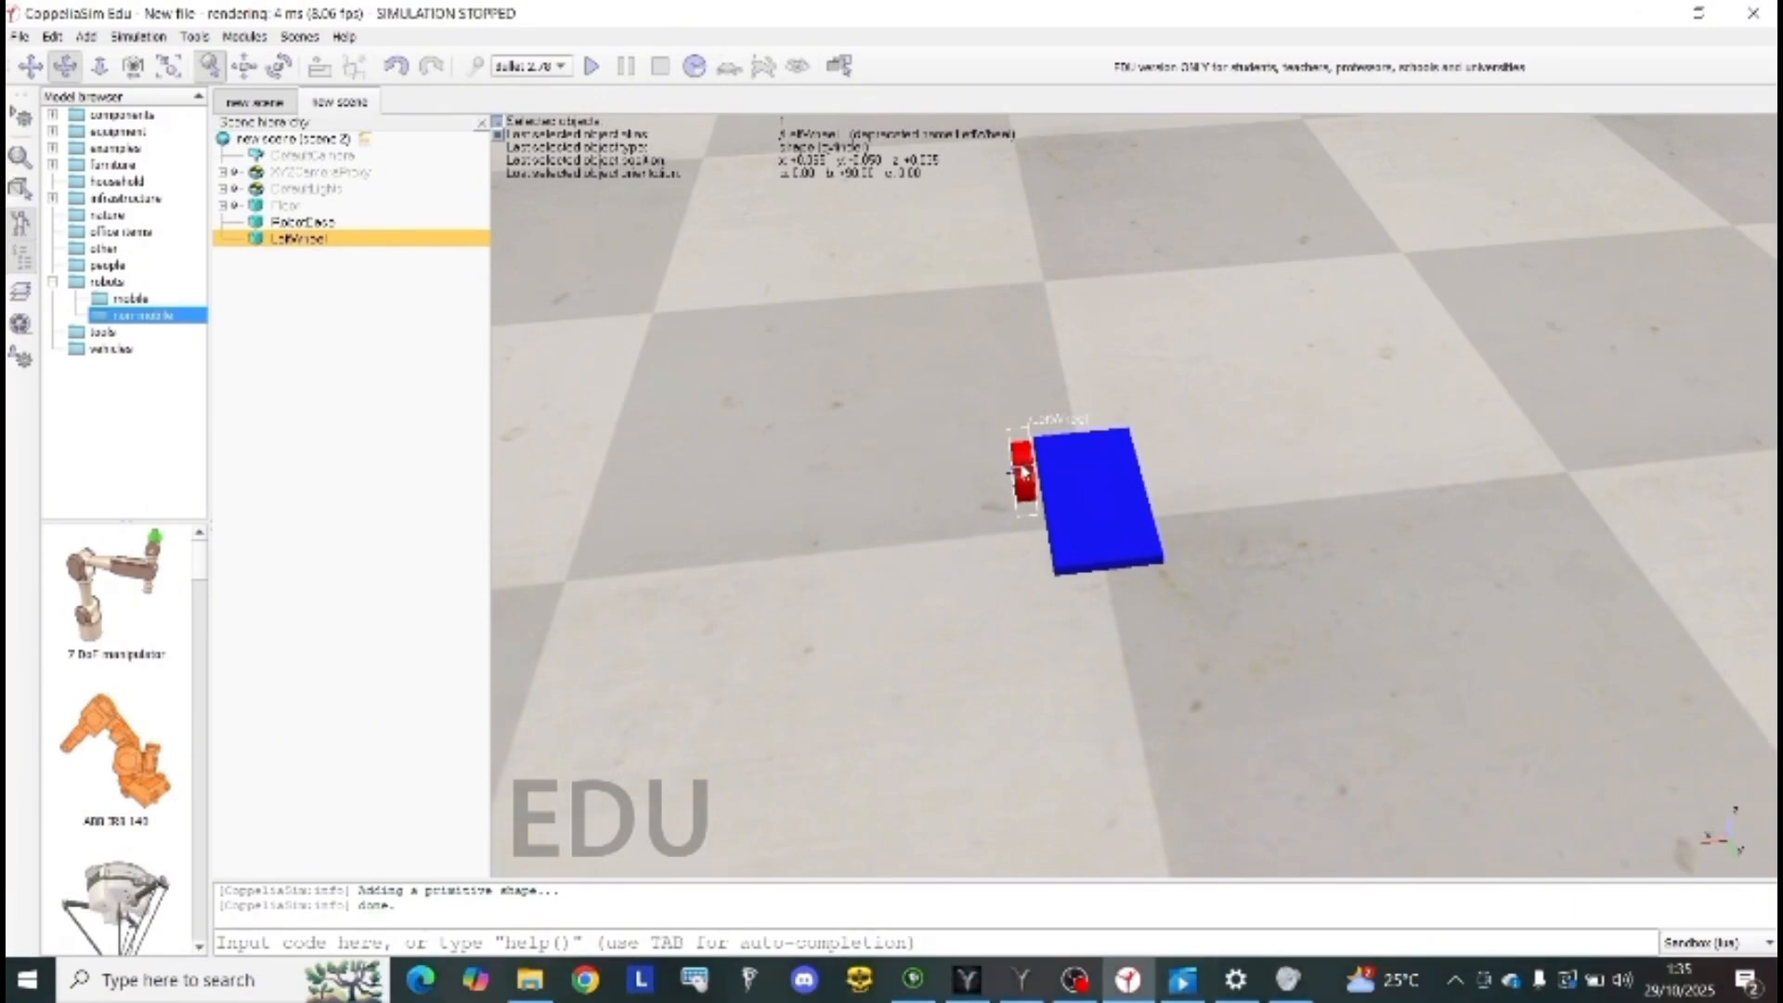
key("ctrl+c")
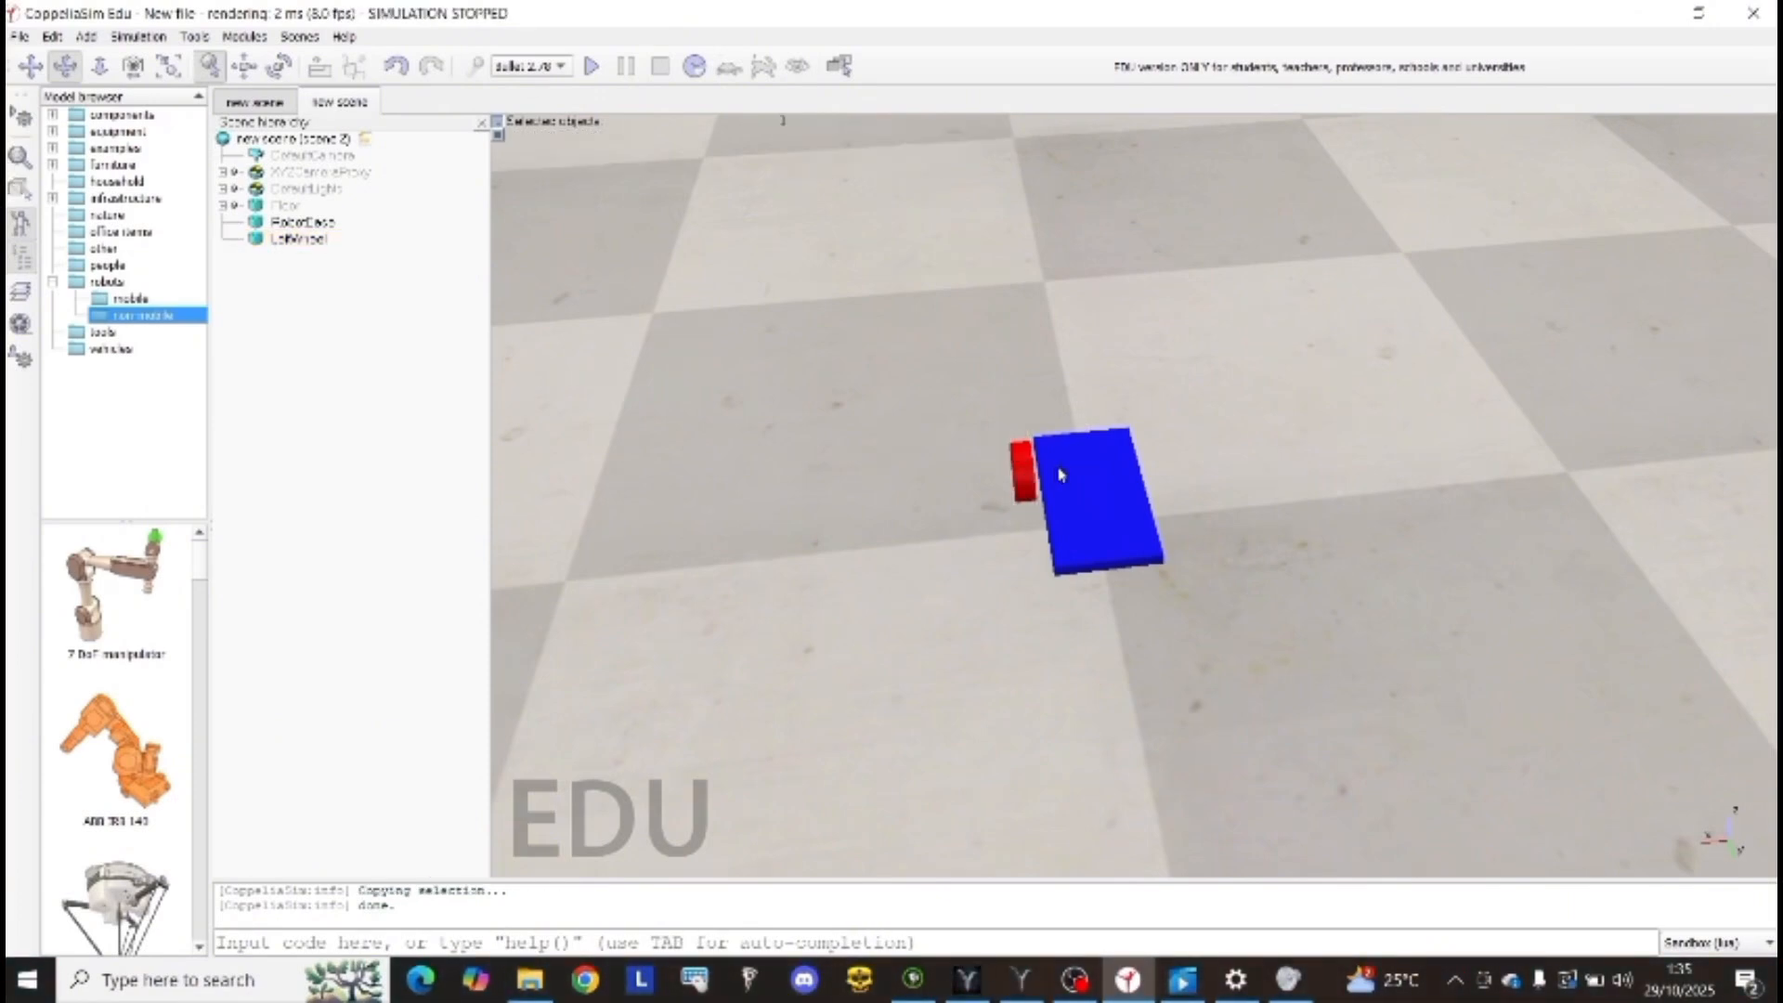
key("ctrl+v")
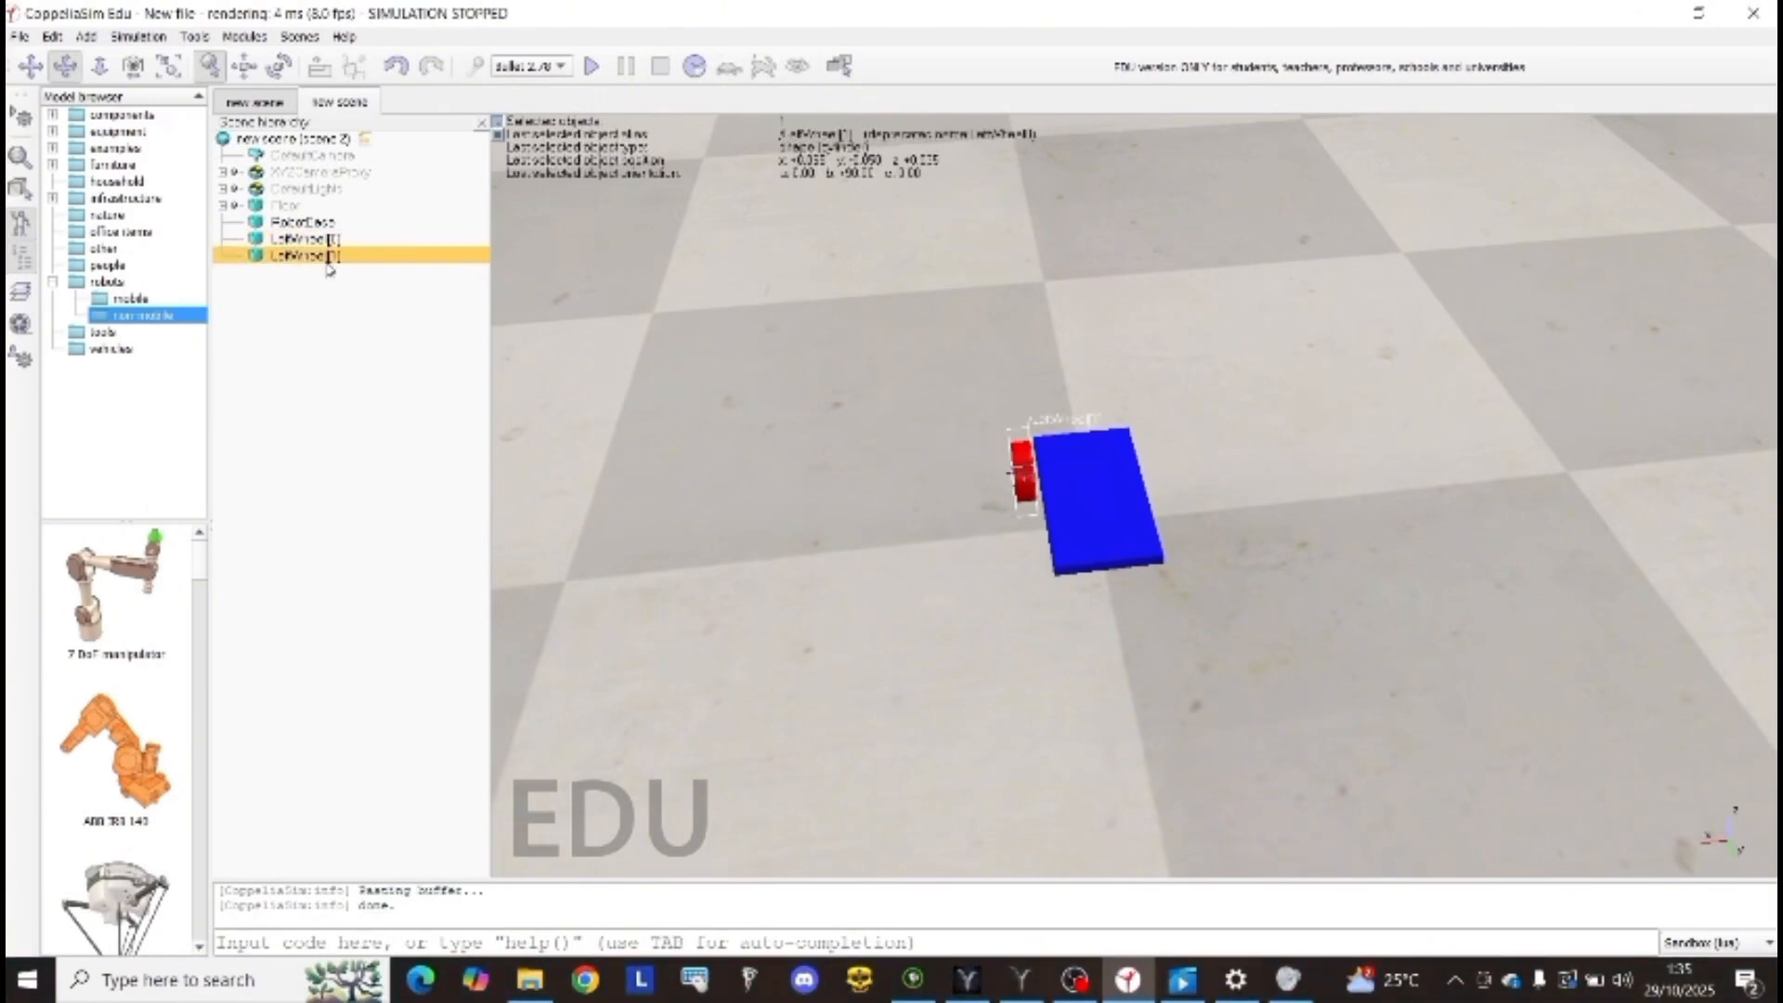
double_click(302, 256)
key("BackSpace")
key("BackSpace")
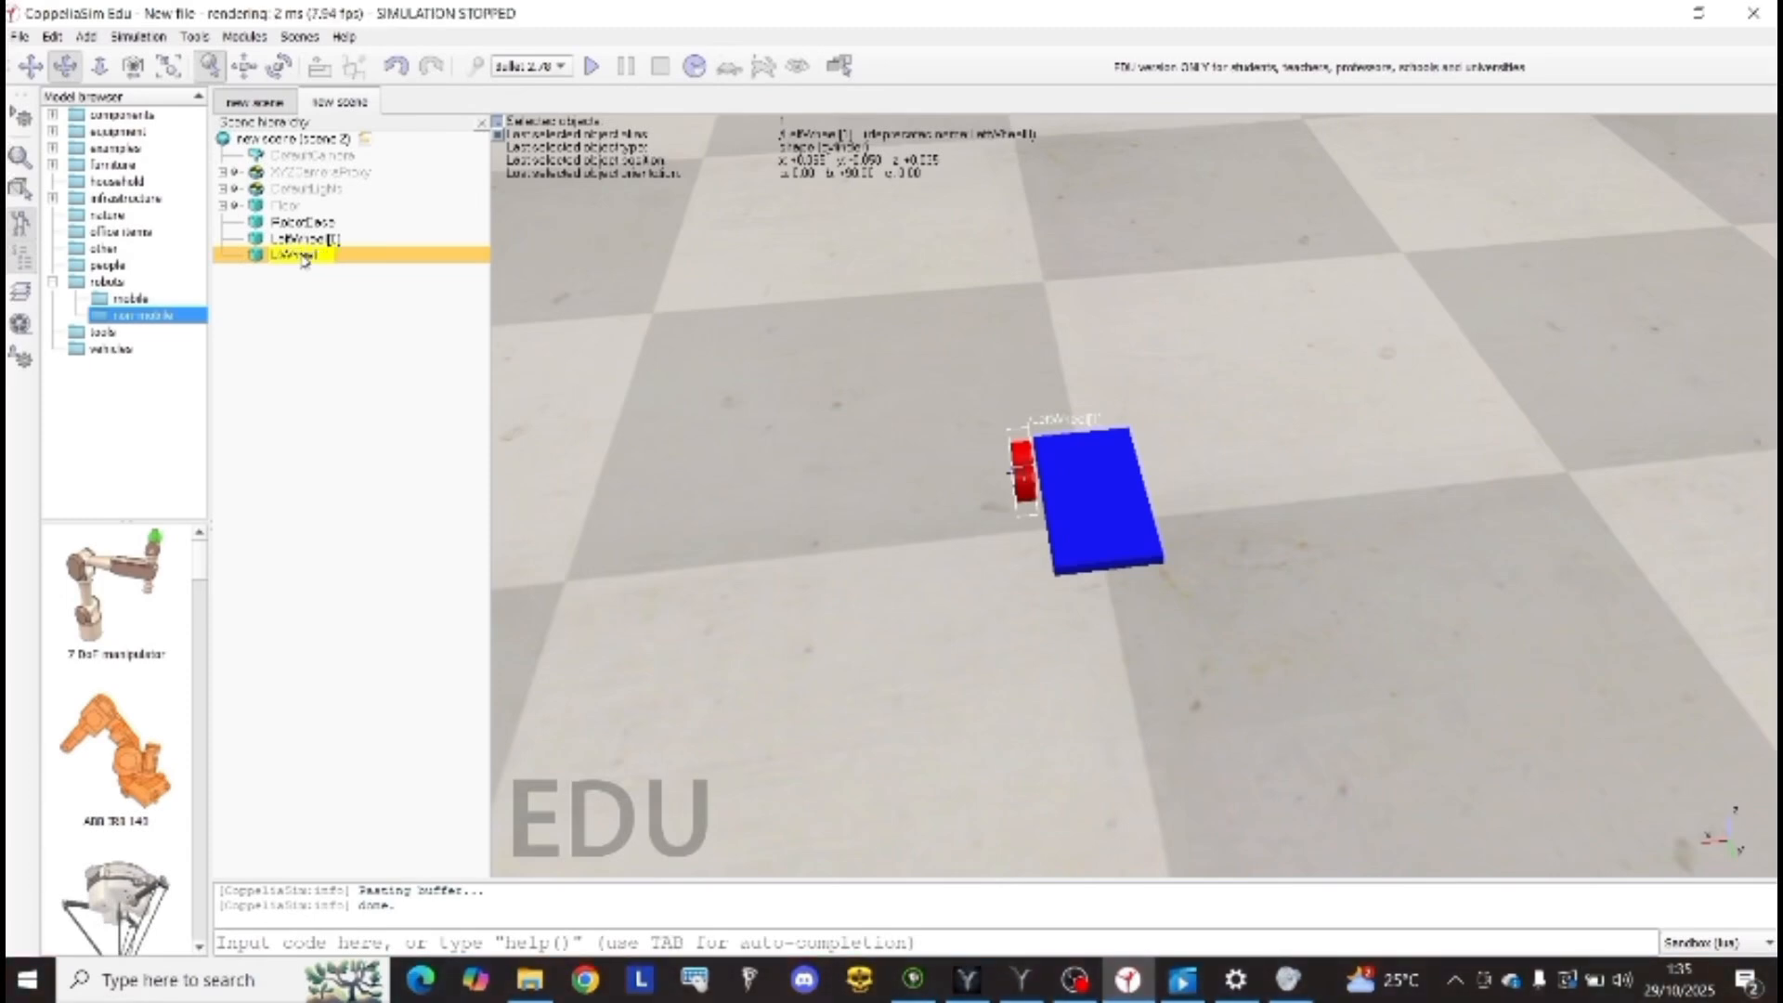
type("Righ")
key("Return")
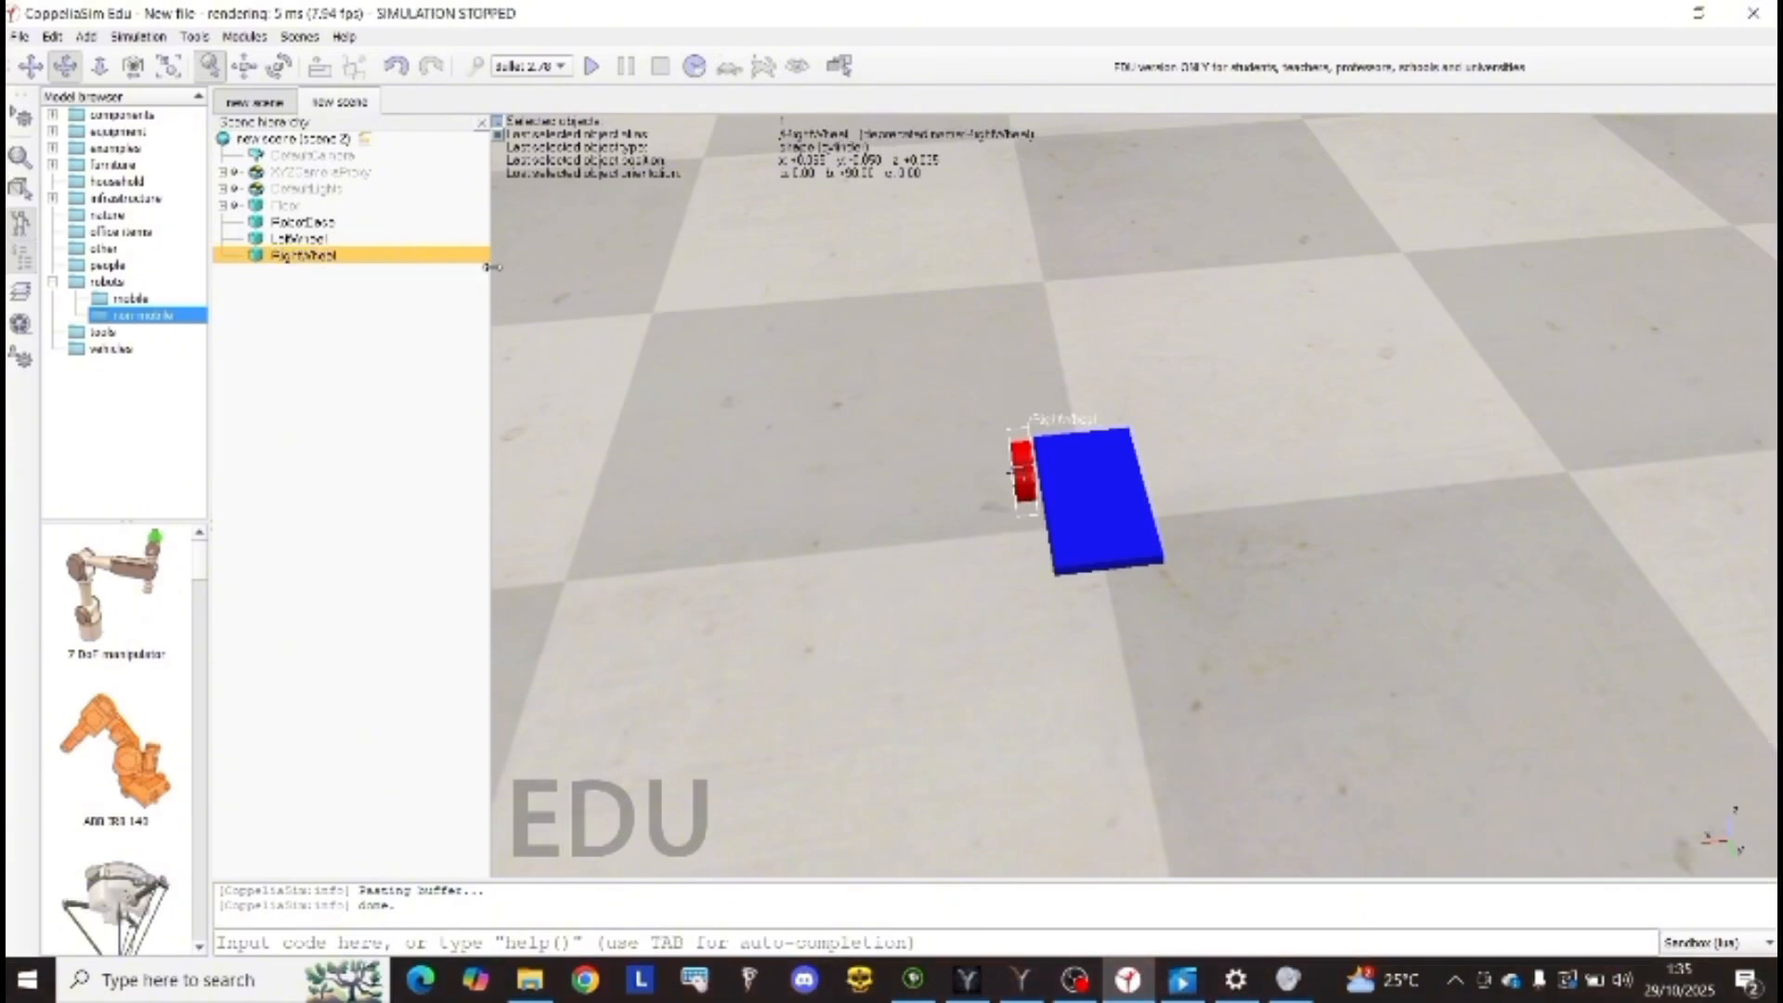
Step: Move RightWheel to the opposite side of the base by setting its world X coordinate to -0.065 m
left_click(244, 65)
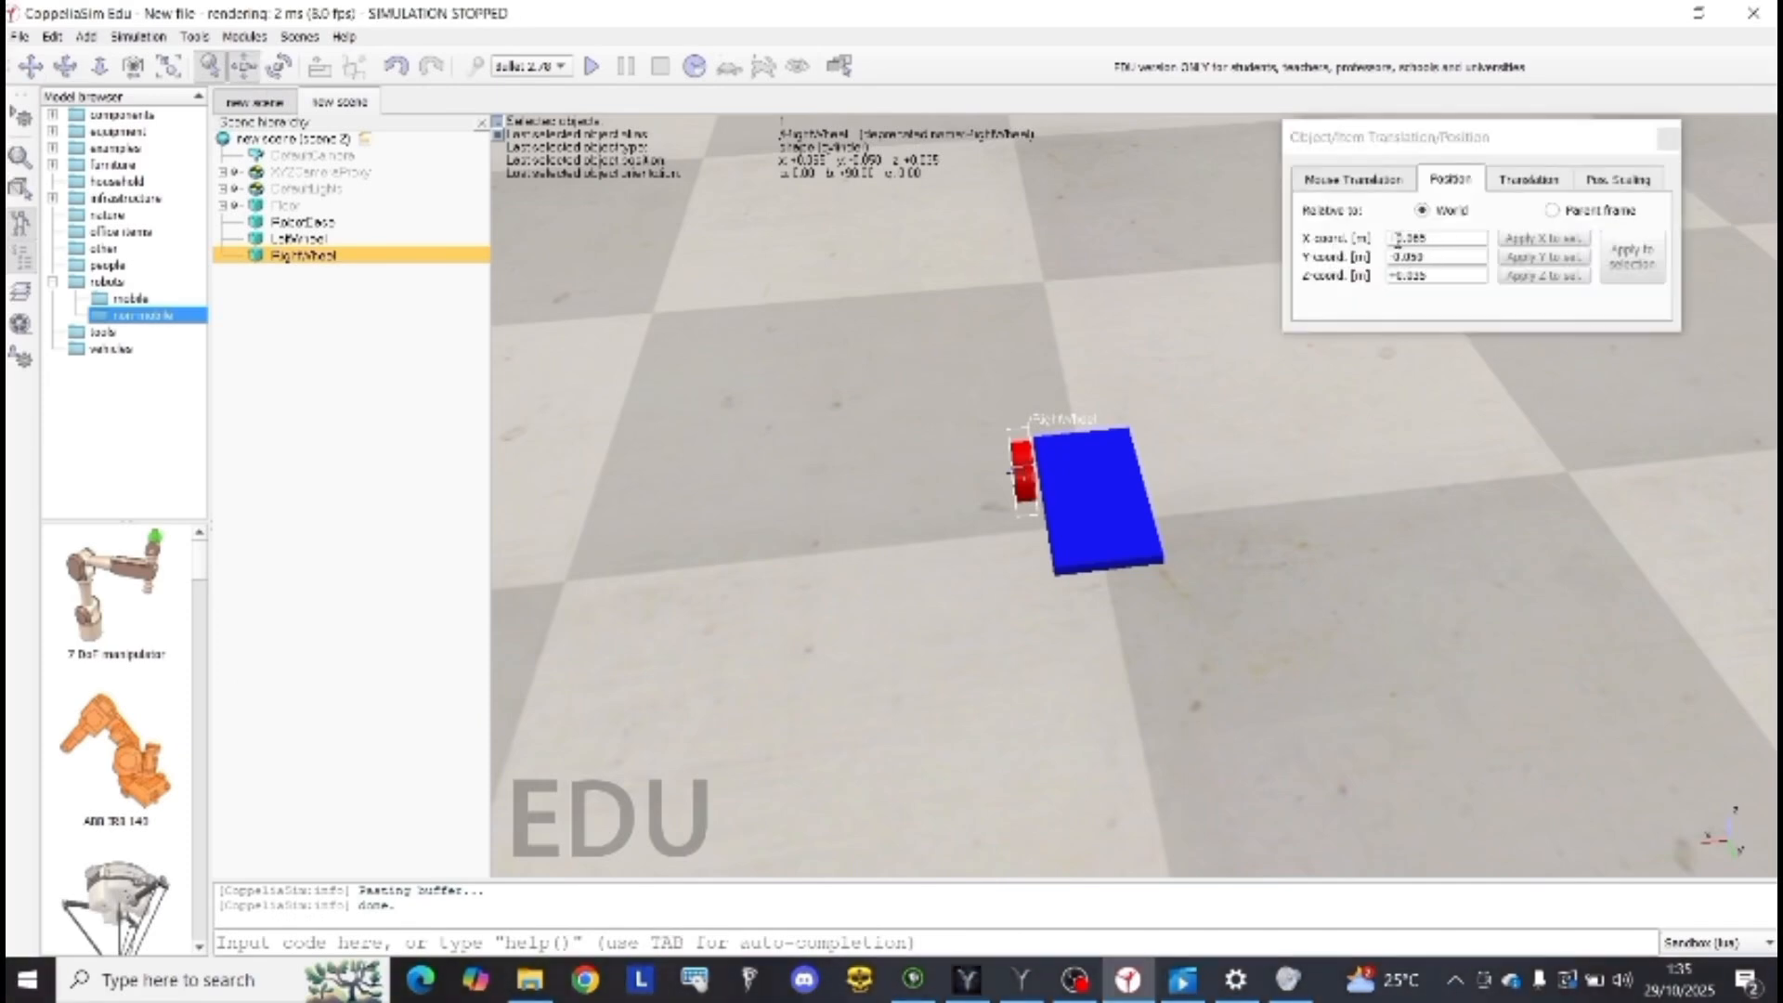
left_click_drag(1397, 239, 1351, 243)
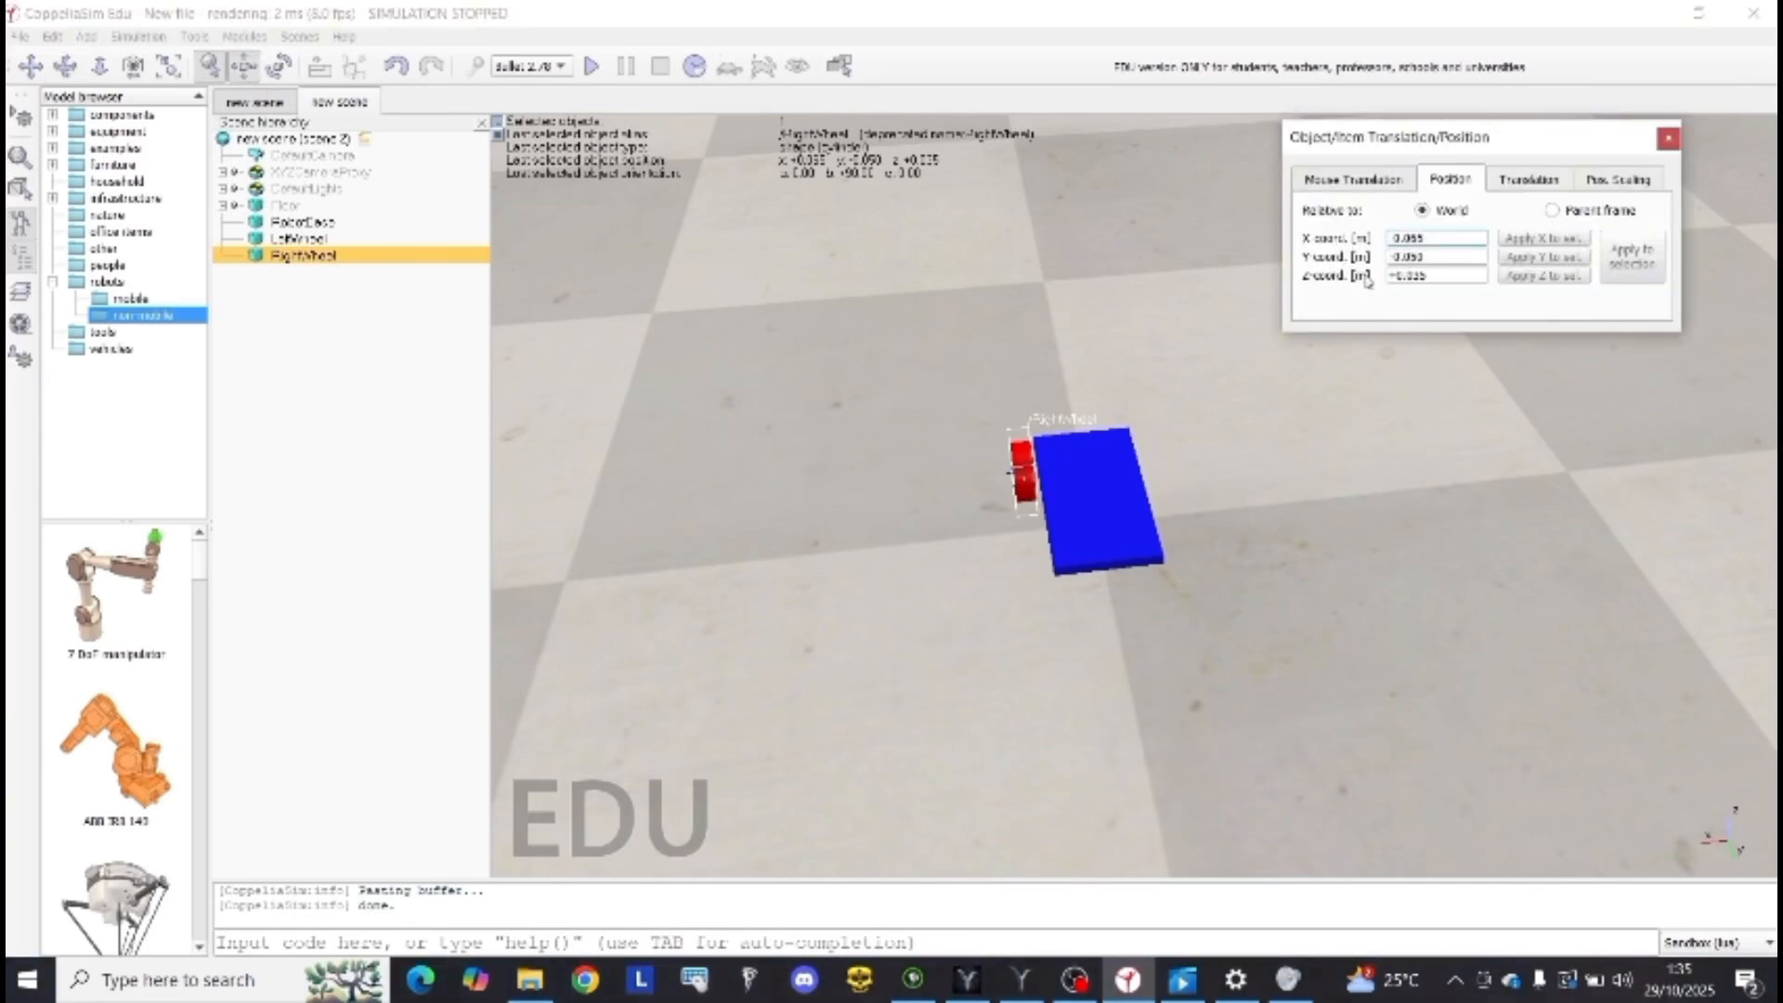
key("Return")
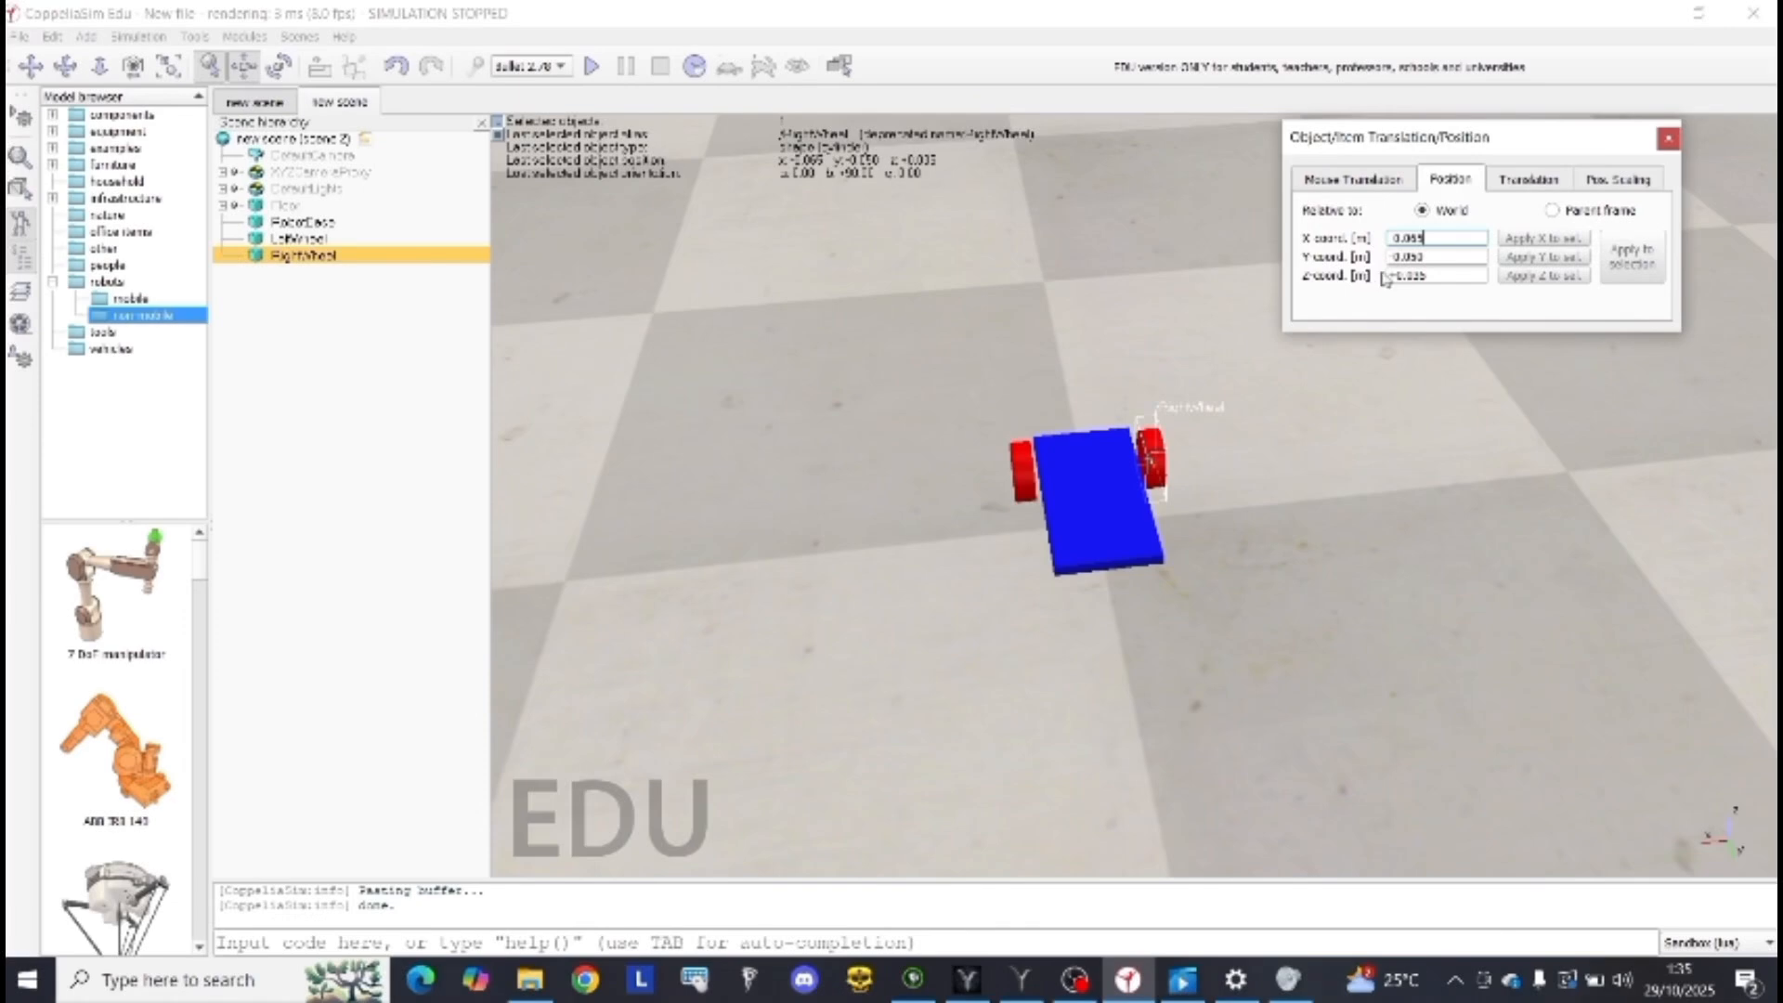
left_click(1666, 139)
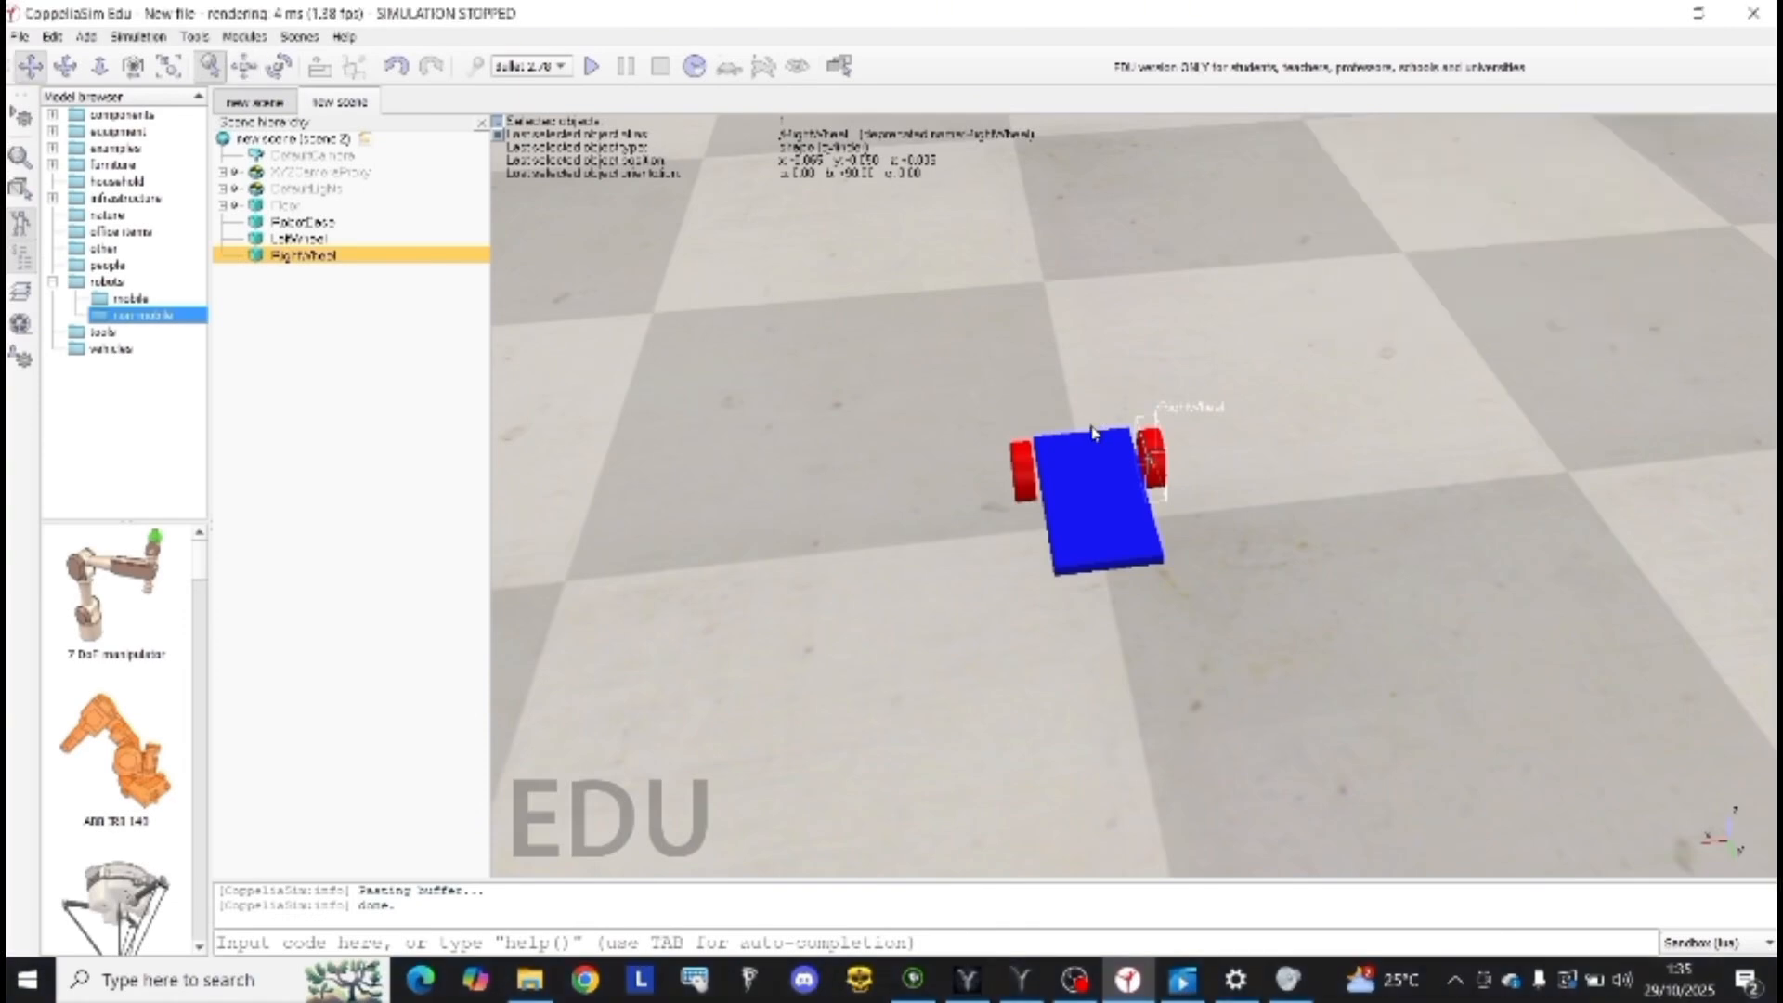
left_click(1096, 494)
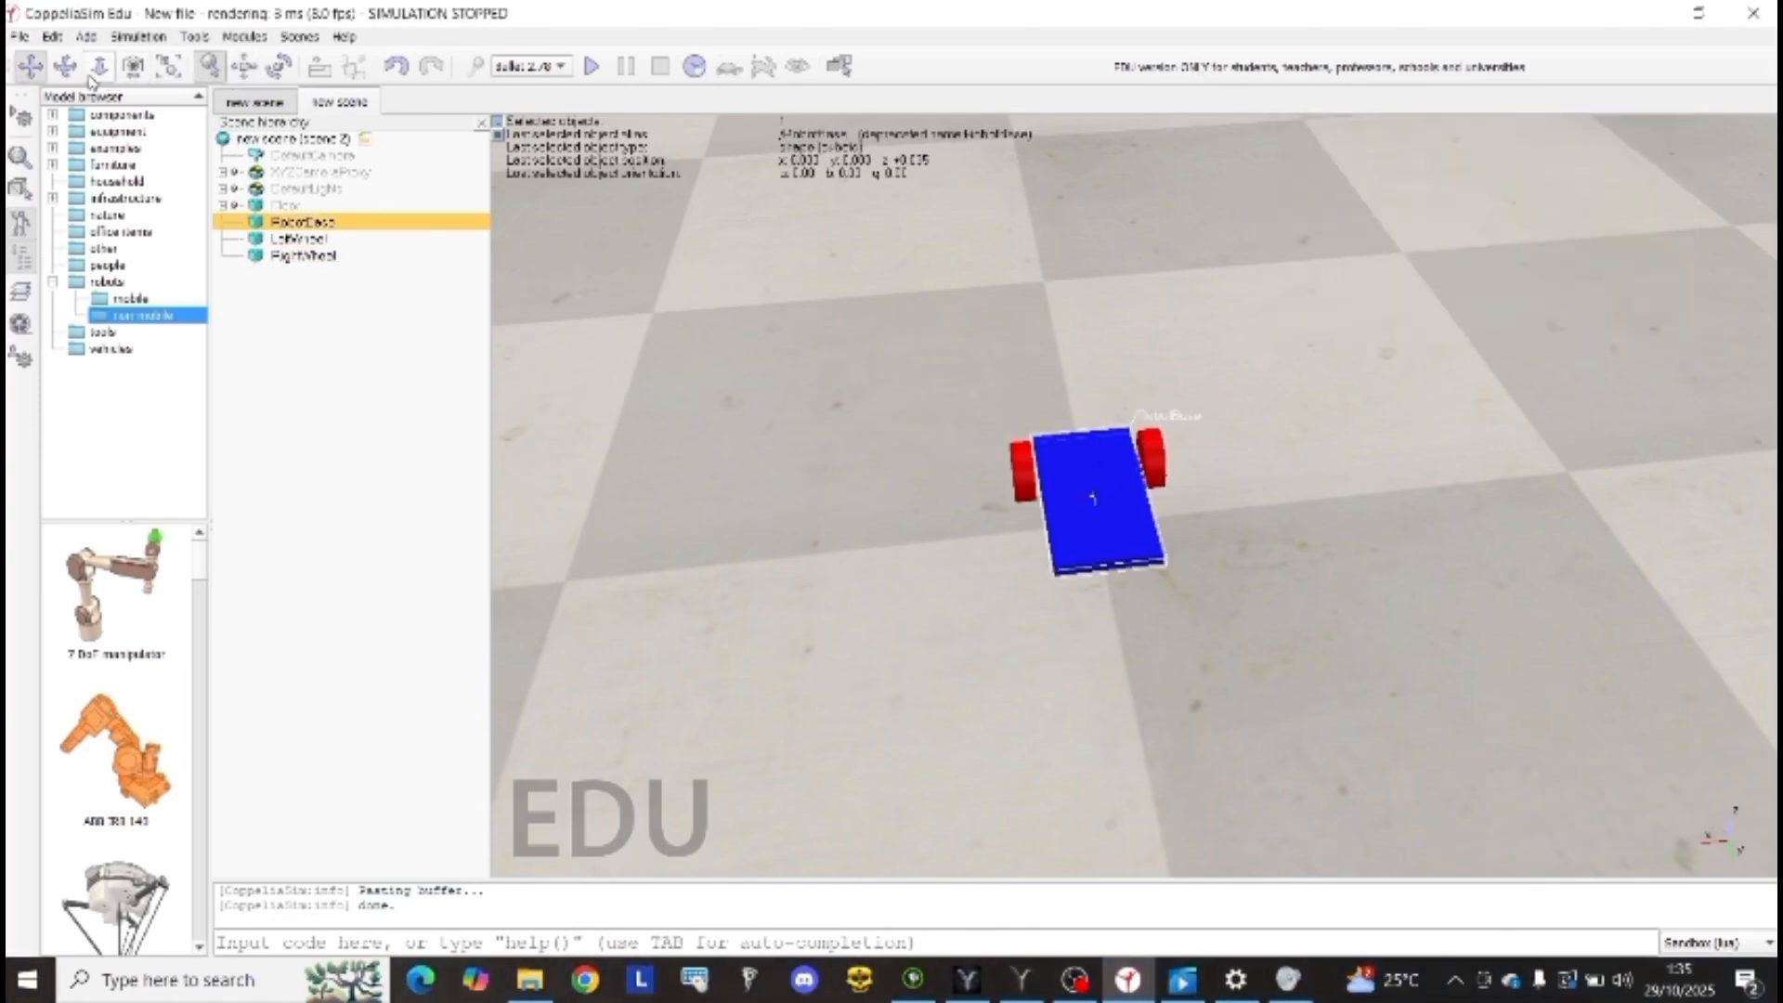
left_click_drag(1105, 501, 889, 507)
mouse_move(1091, 460)
left_mouse_down()
mouse_move(1357, 446)
mouse_move(1112, 426)
mouse_move(1099, 458)
left_mouse_up()
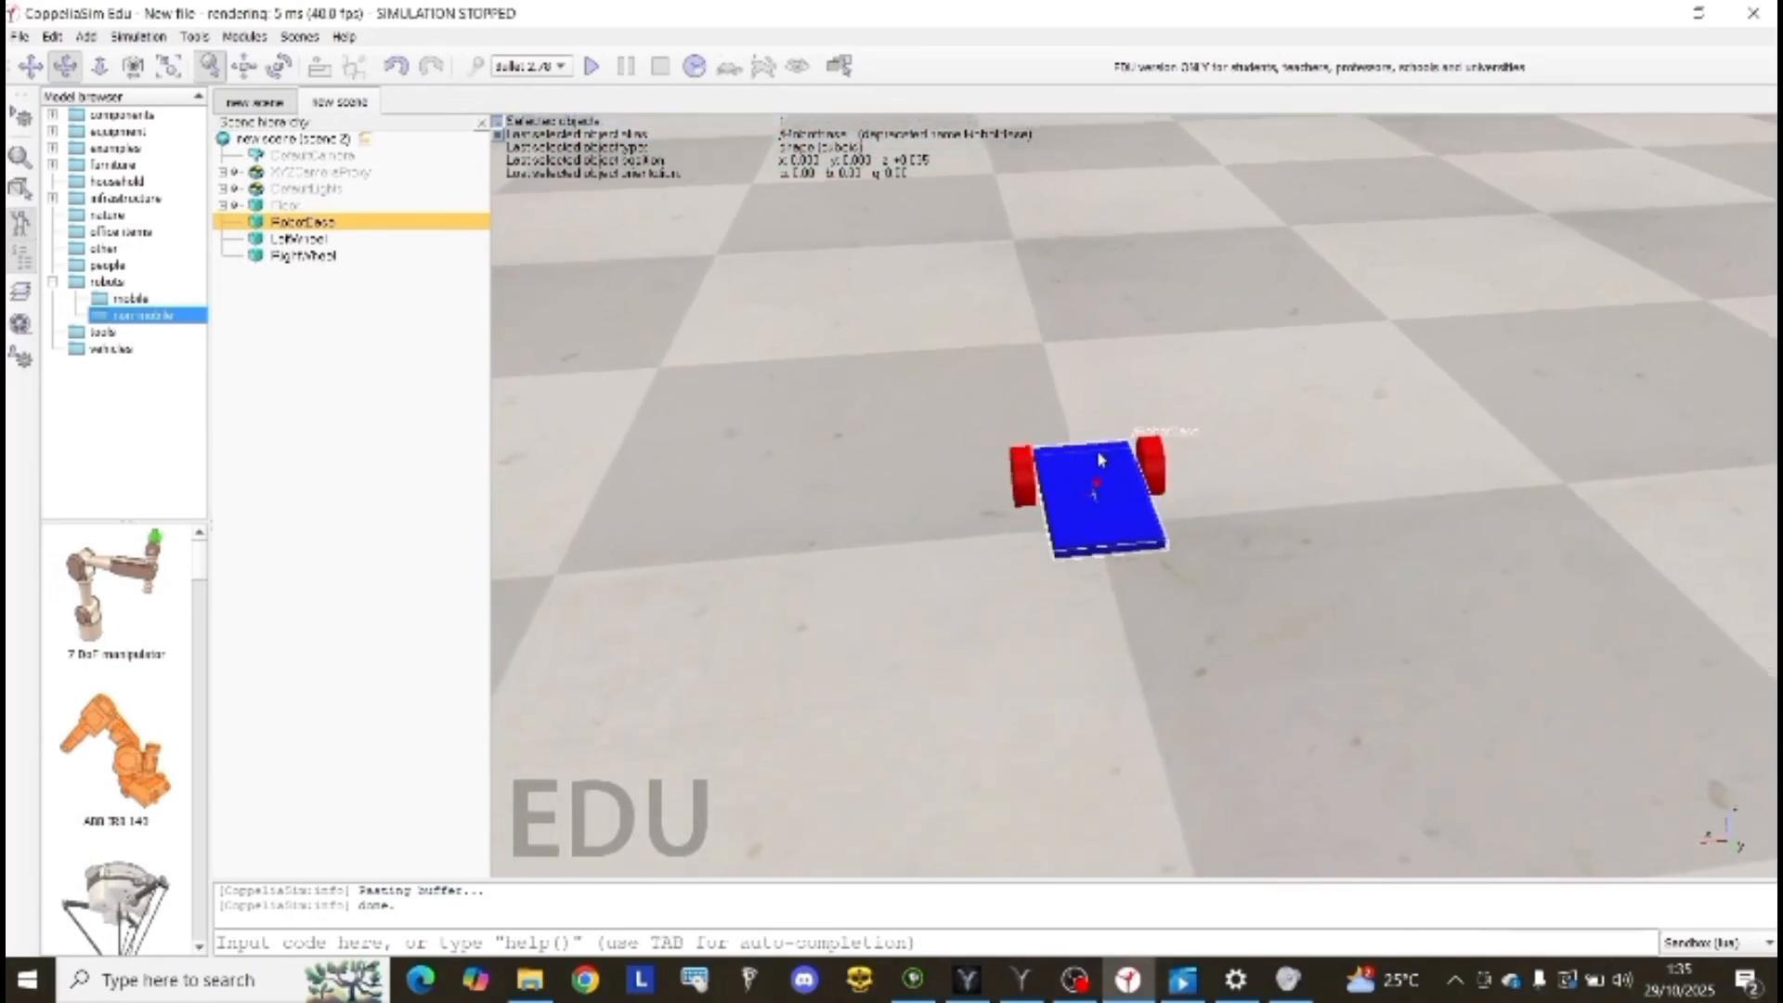
left_click(1210, 482)
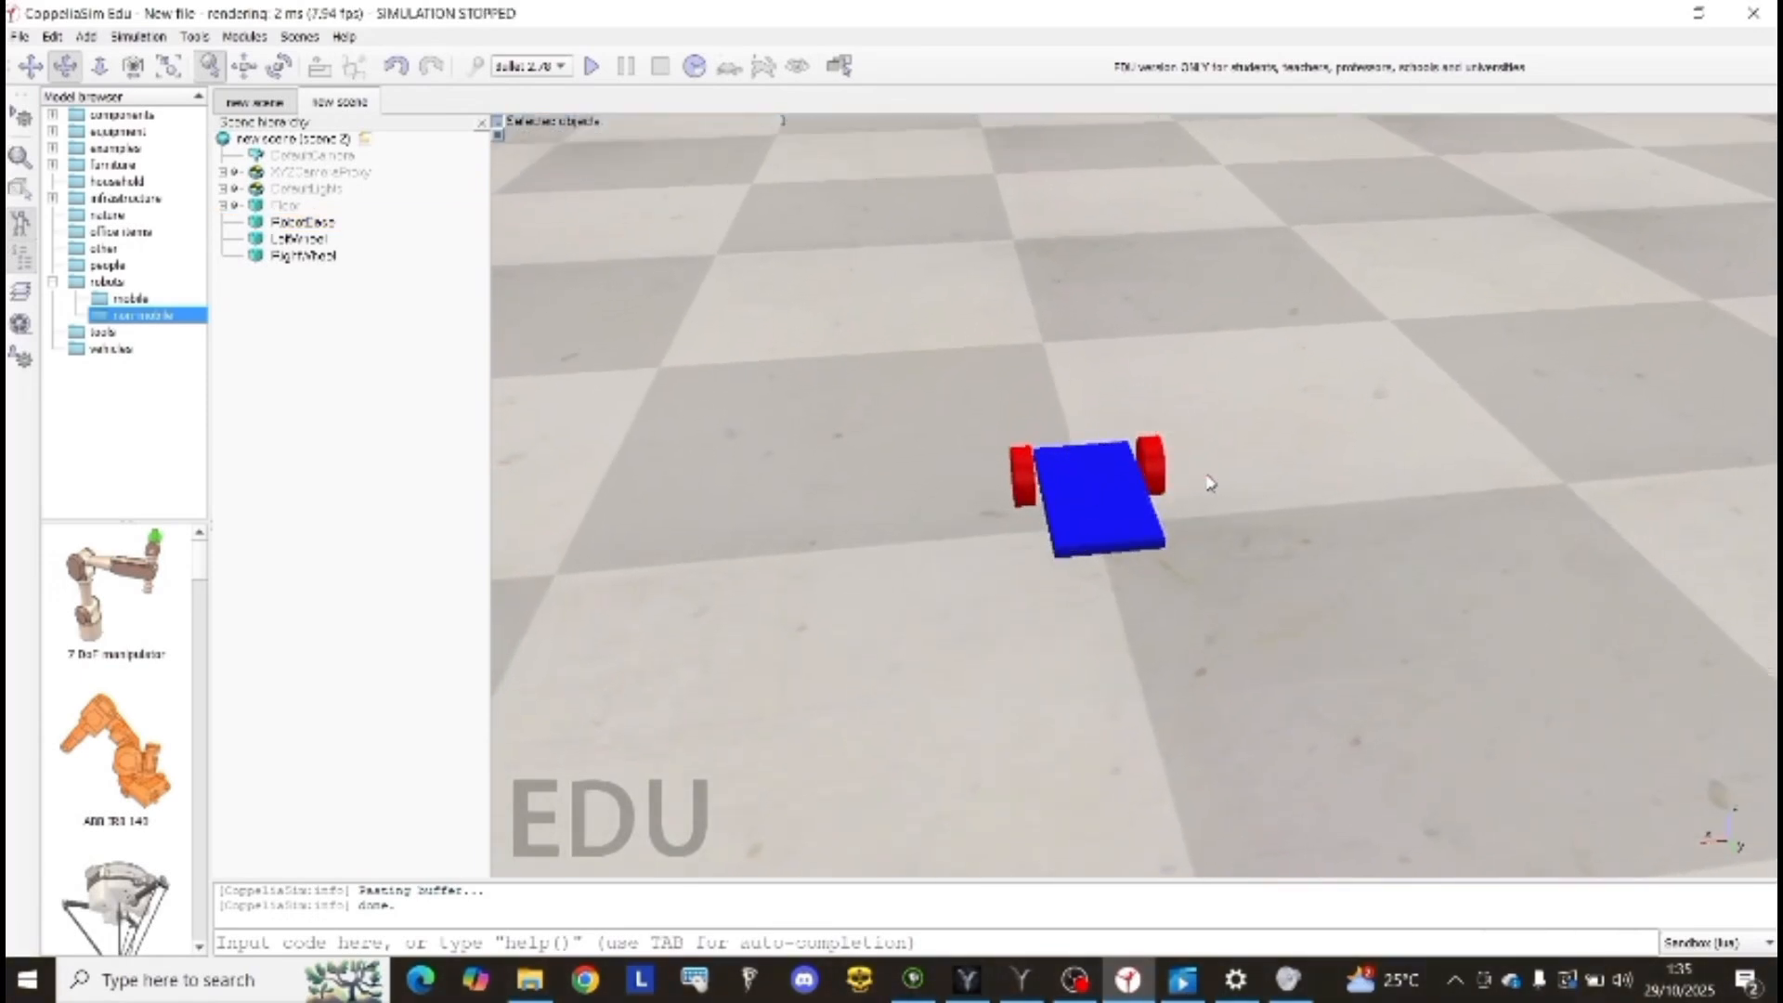
Step: Add a primitive sphere with X-size, Y-size and Z-size of 0.03 m, with Dynamic and respondable turned off
right_click(1271, 509)
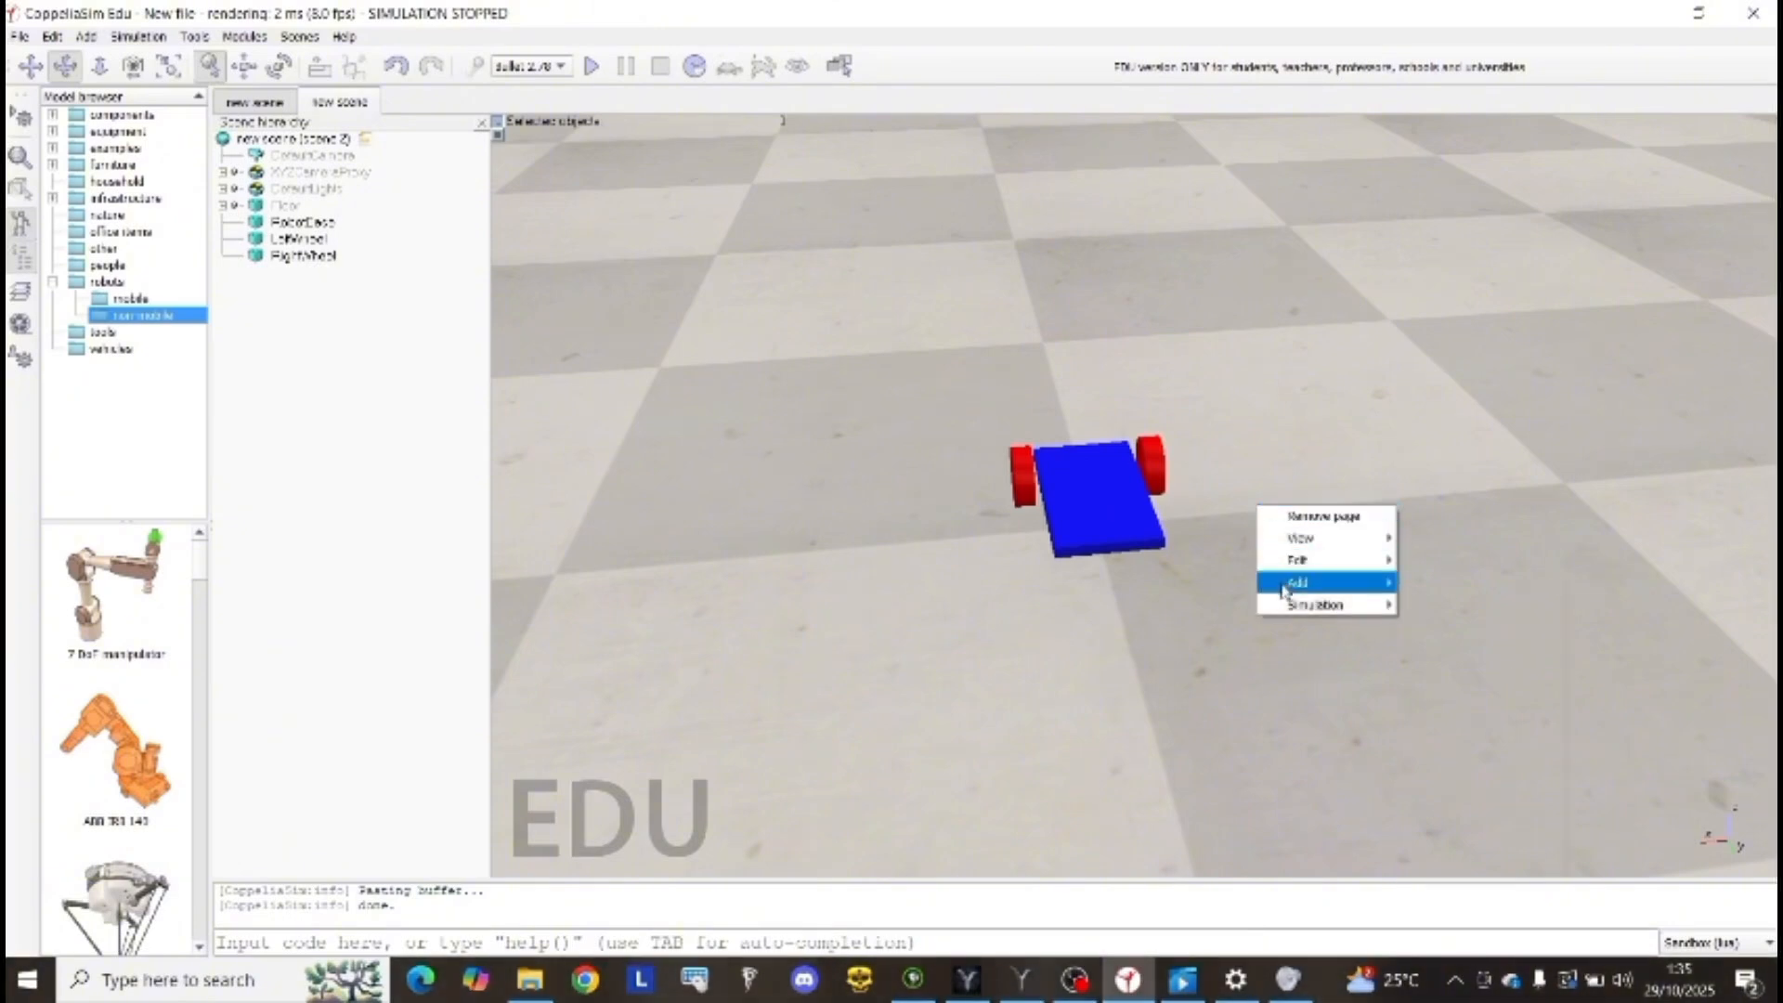
mouse_move(1290, 585)
mouse_move(1476, 607)
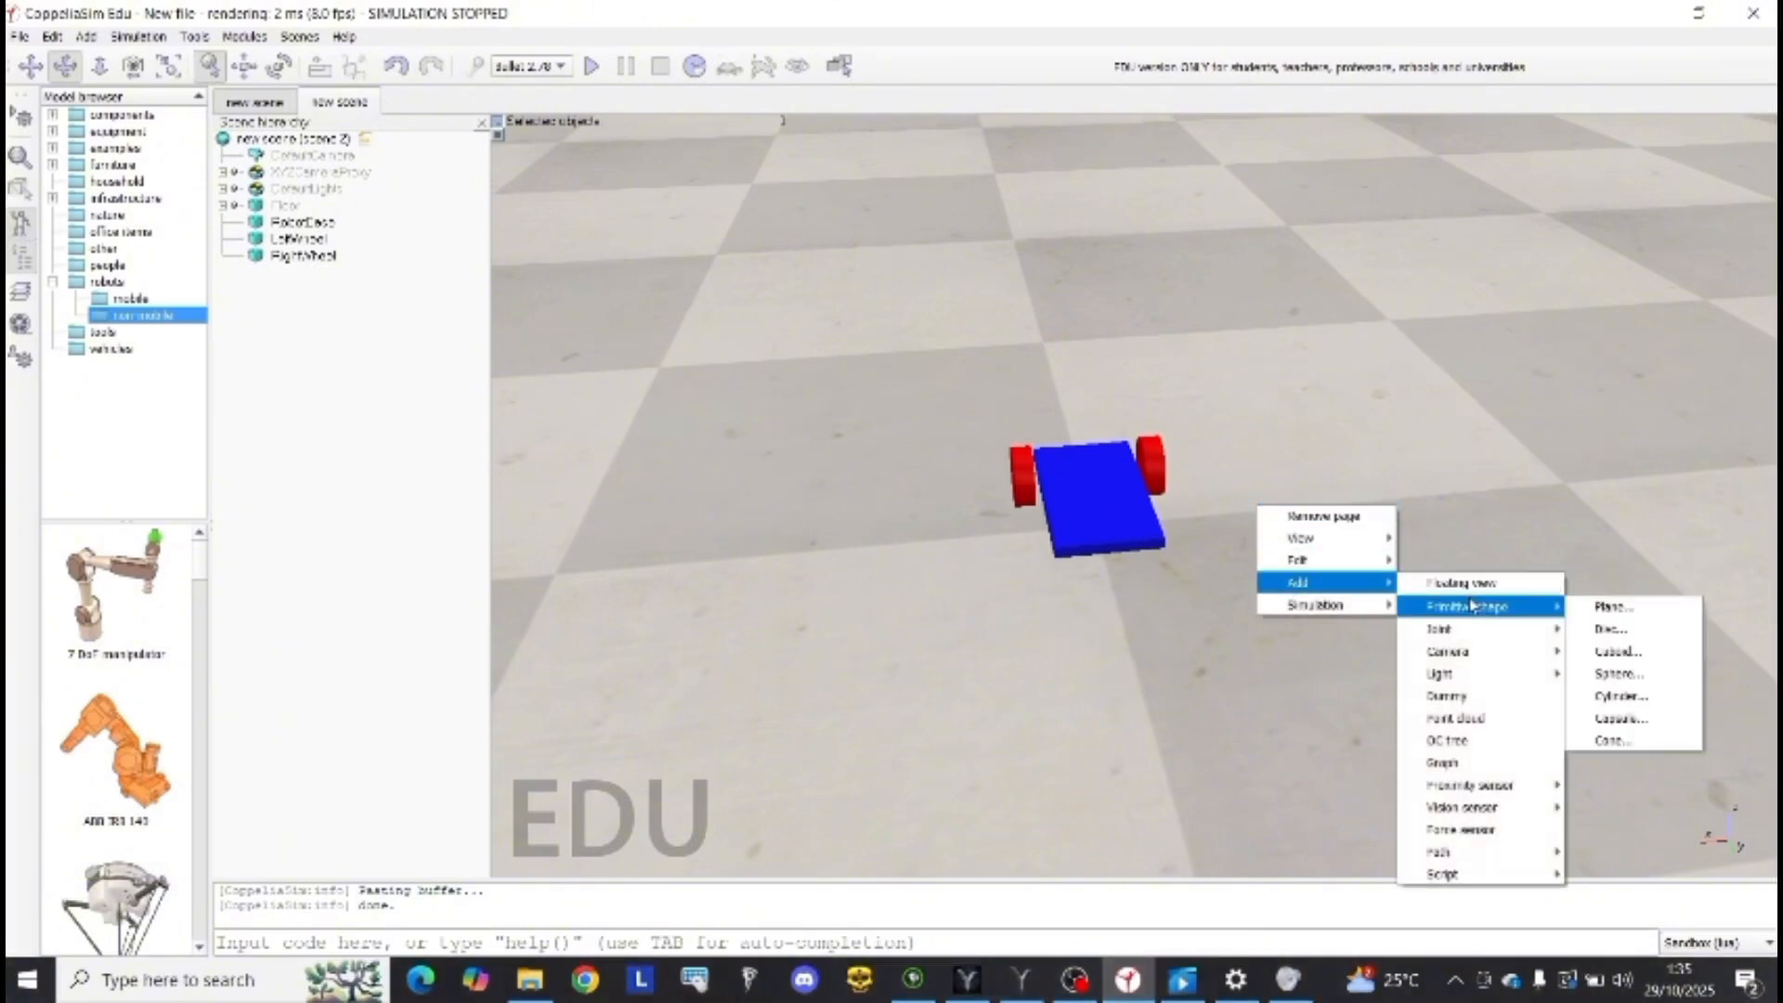
left_click(1611, 675)
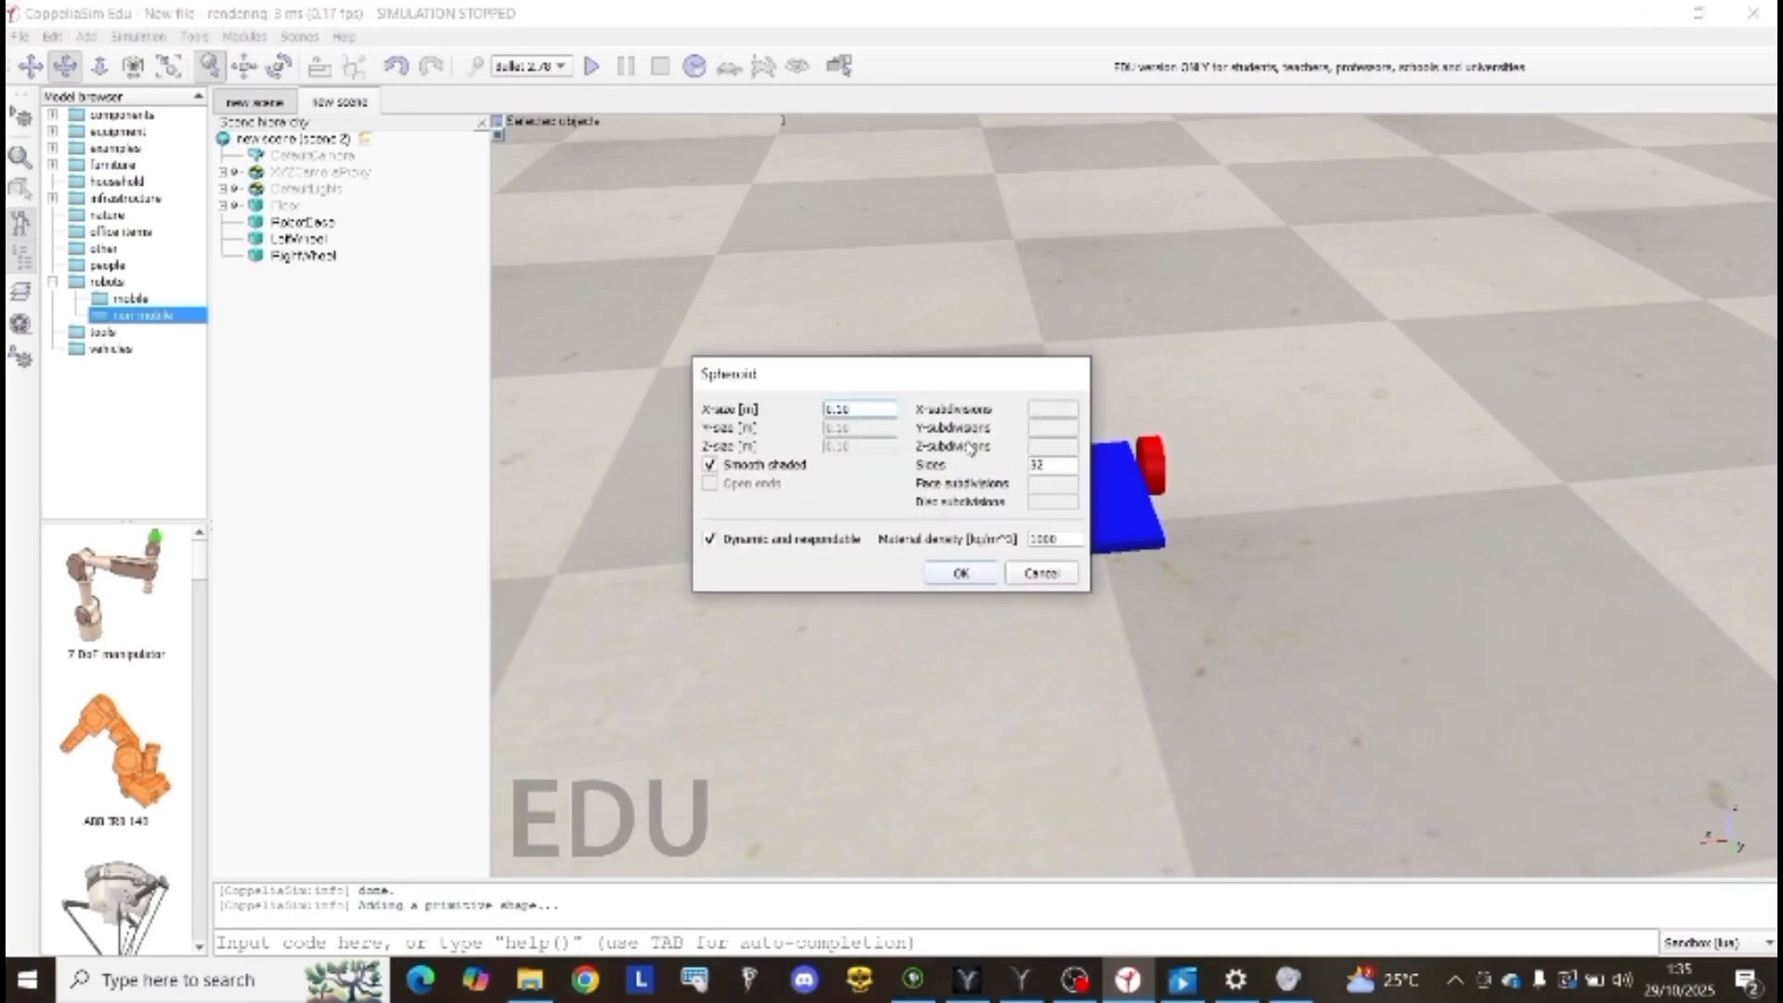
left_click(710, 538)
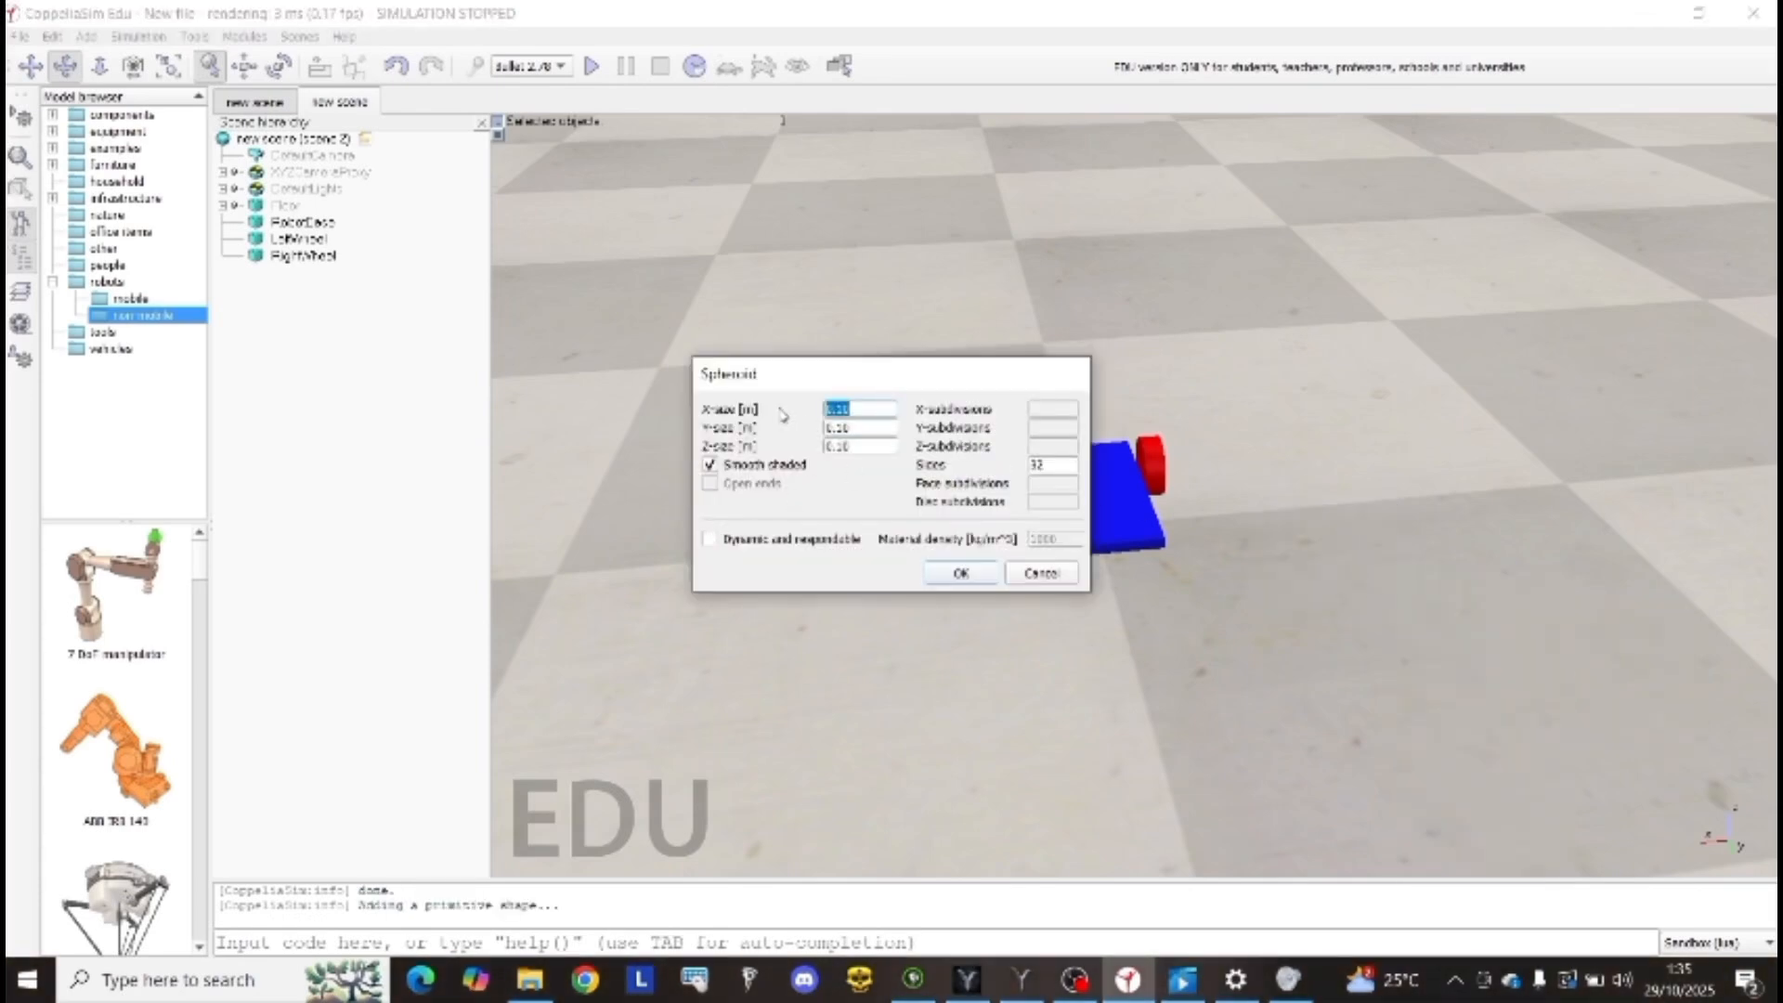
type("0.")
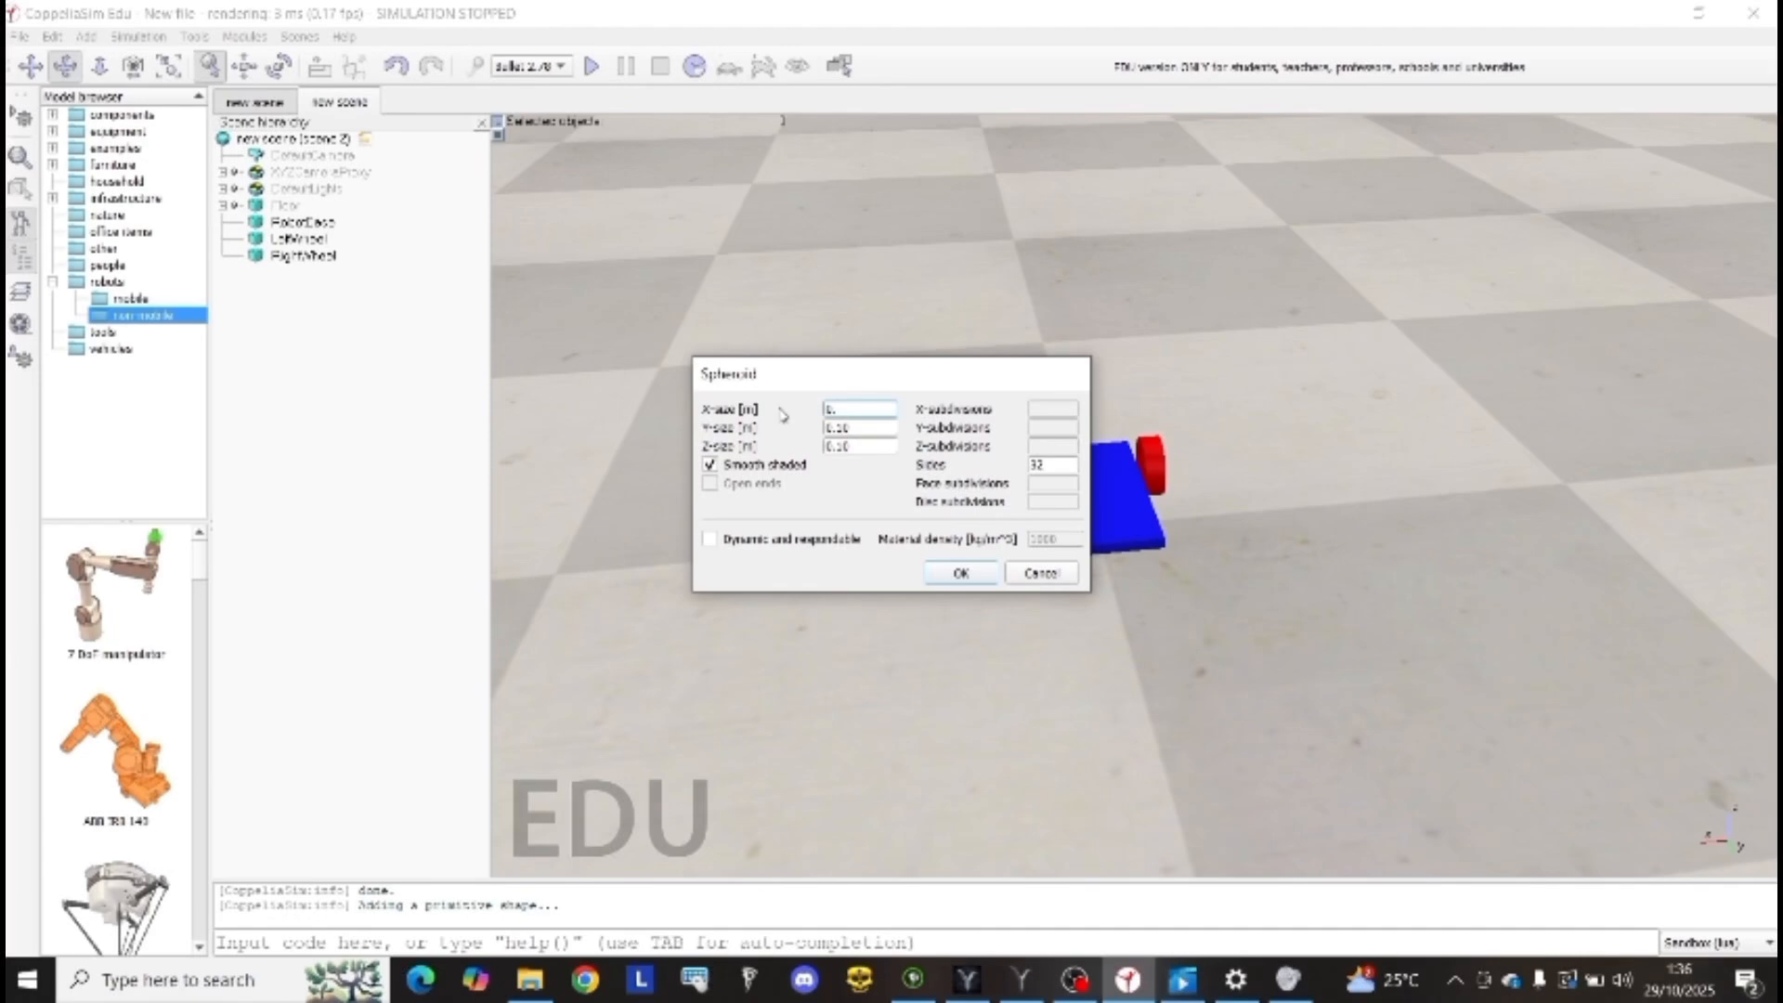
type("03")
key("Tab")
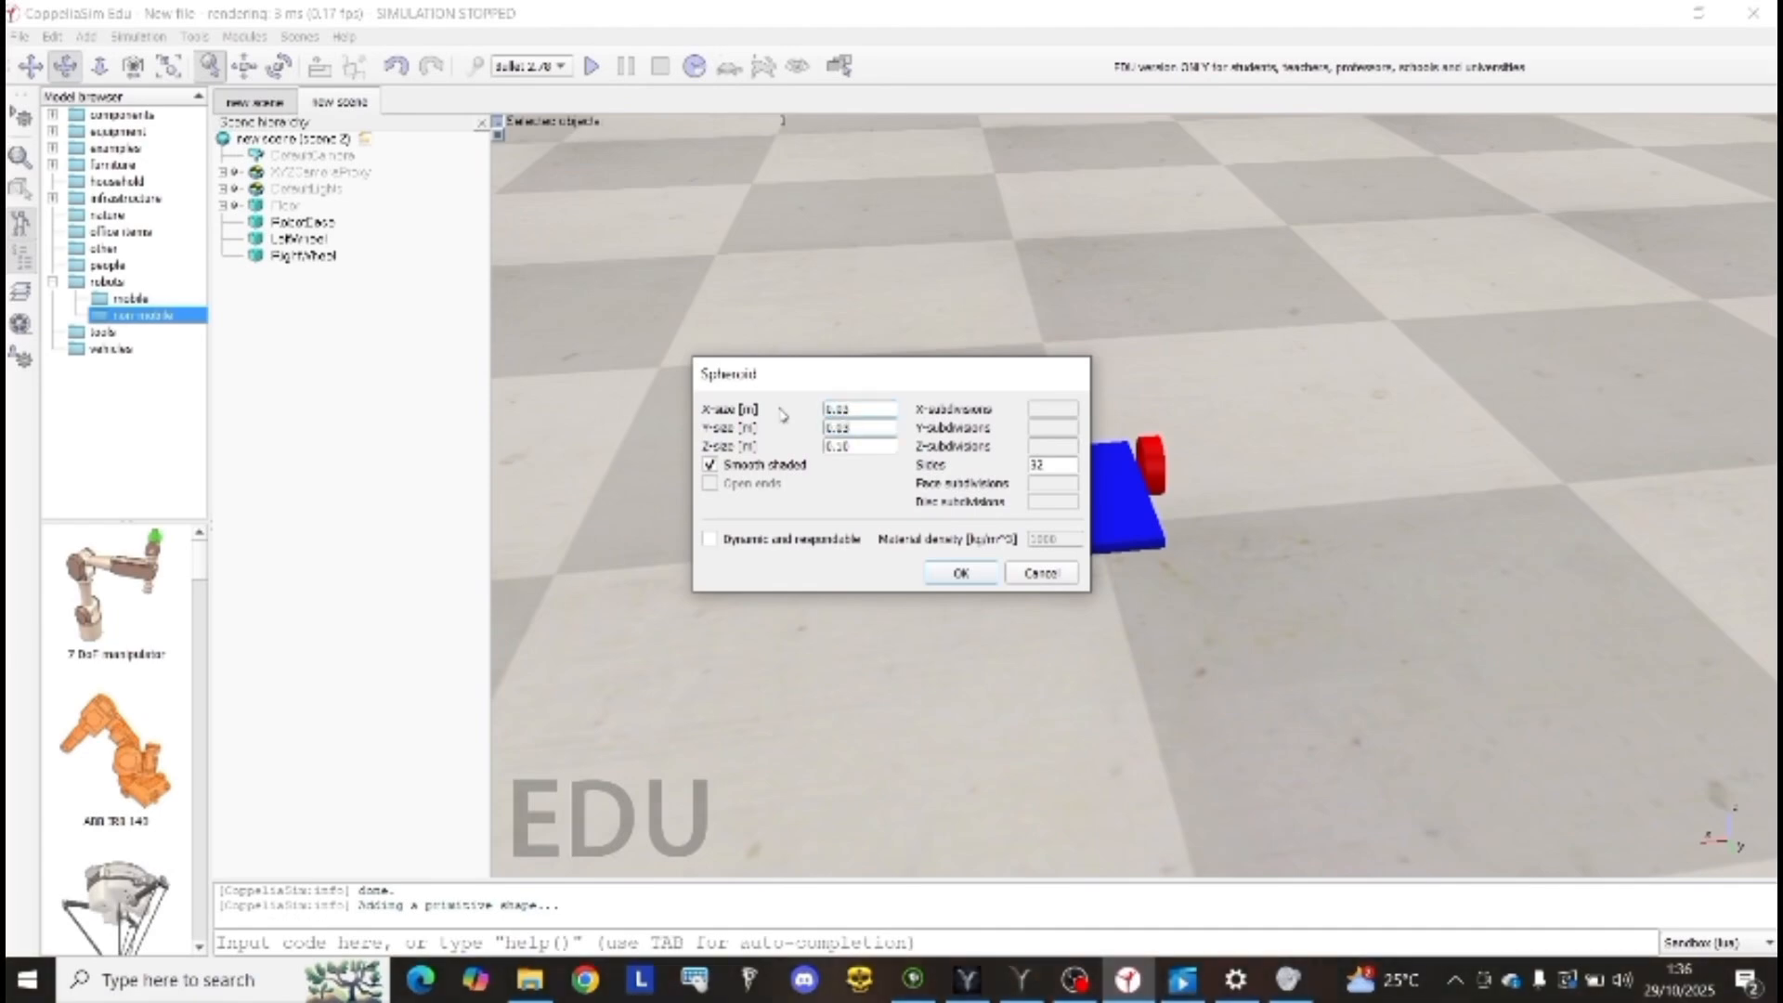
key("Return")
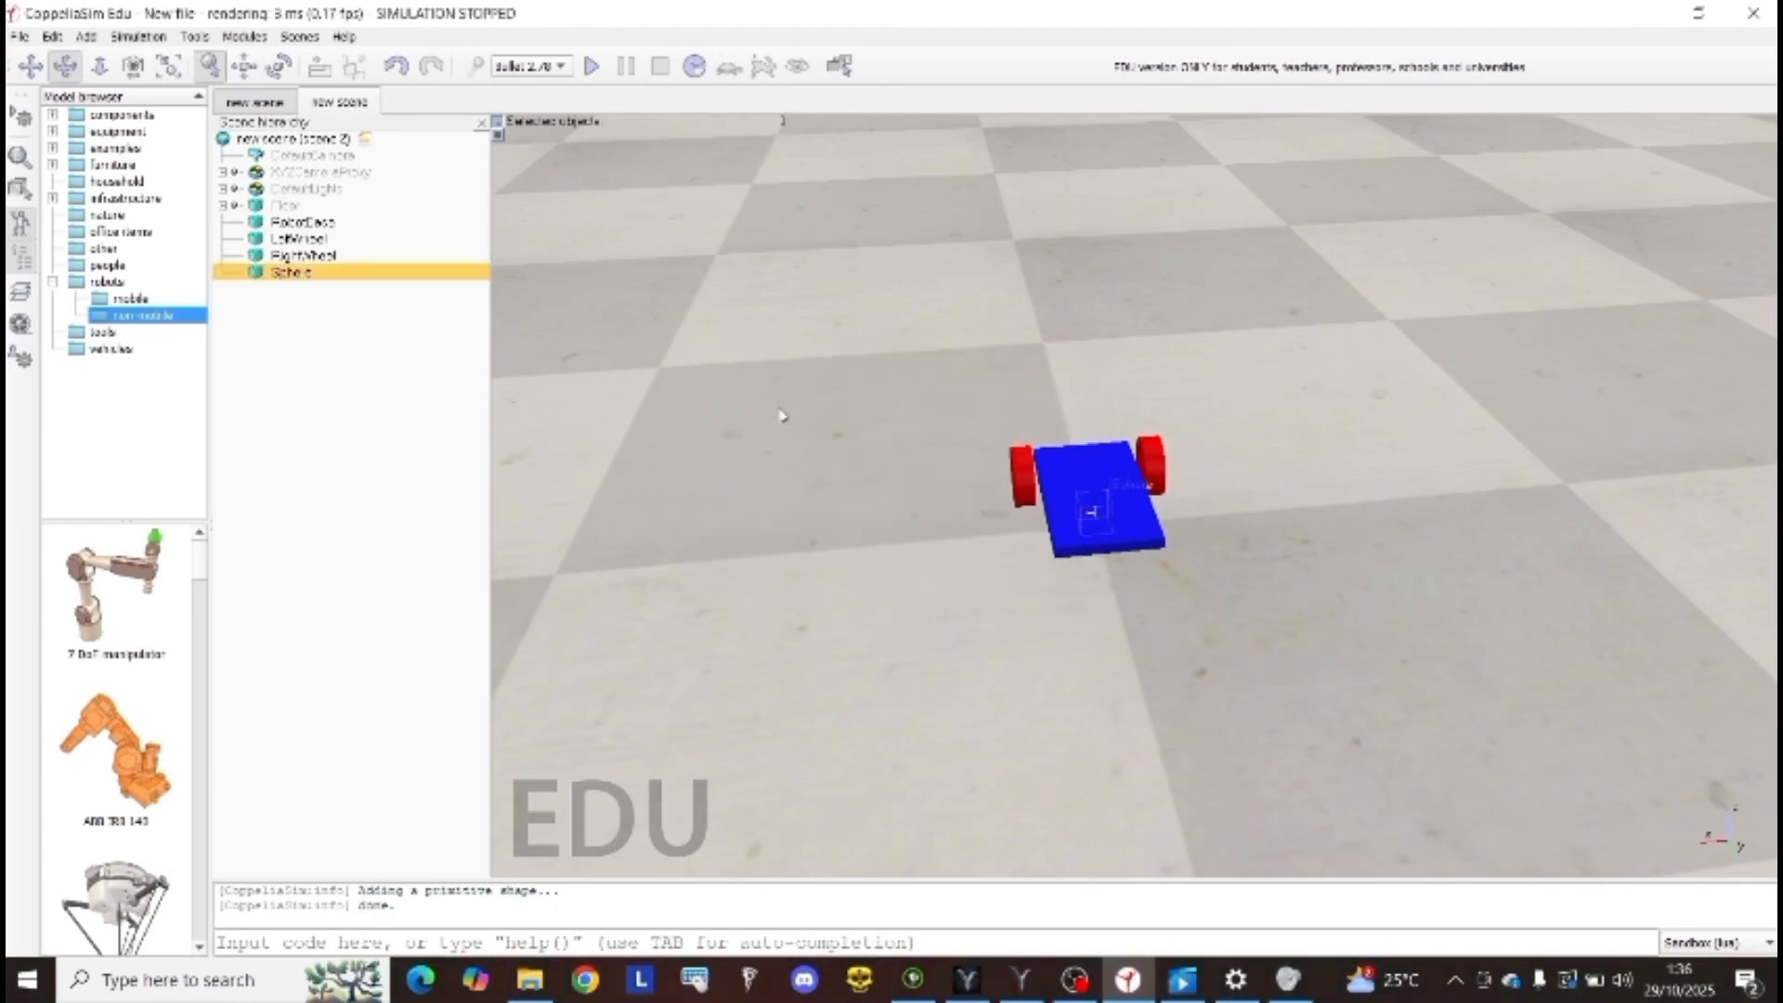
Step: Place the sphere at the wheel-free end of the base by setting its world Y coordinate to 0.1 m
left_click(245, 65)
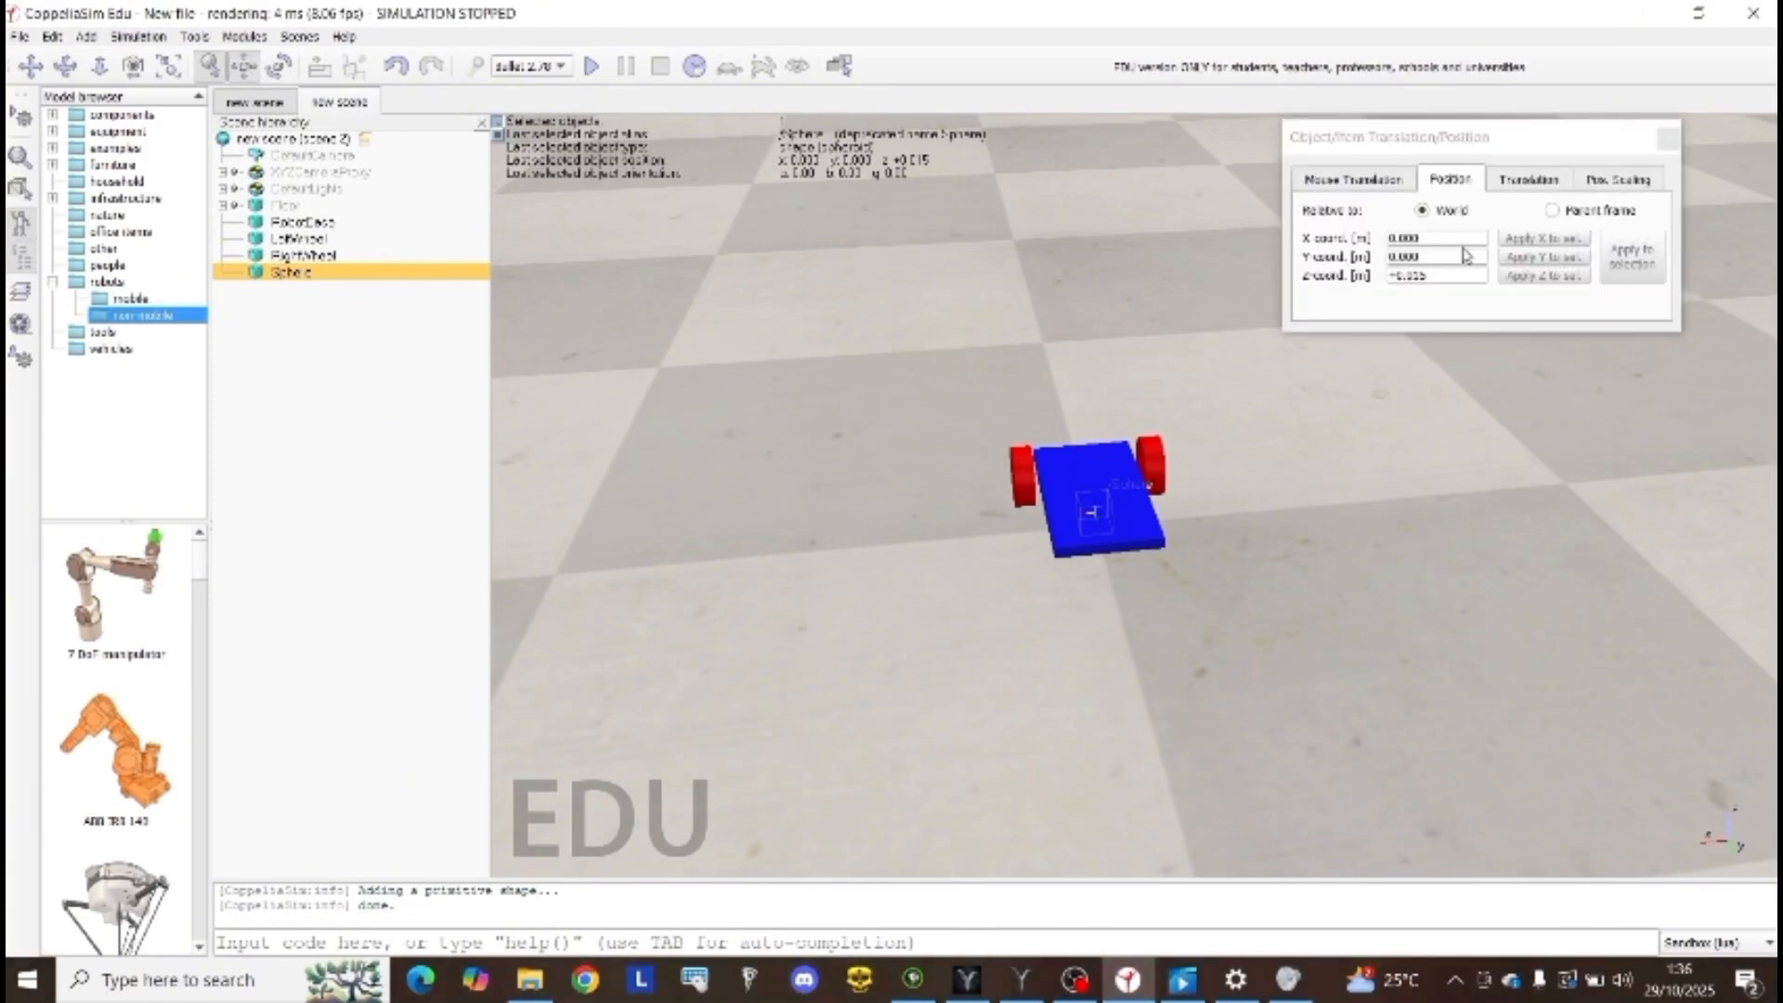
left_click_drag(1463, 256, 1384, 257)
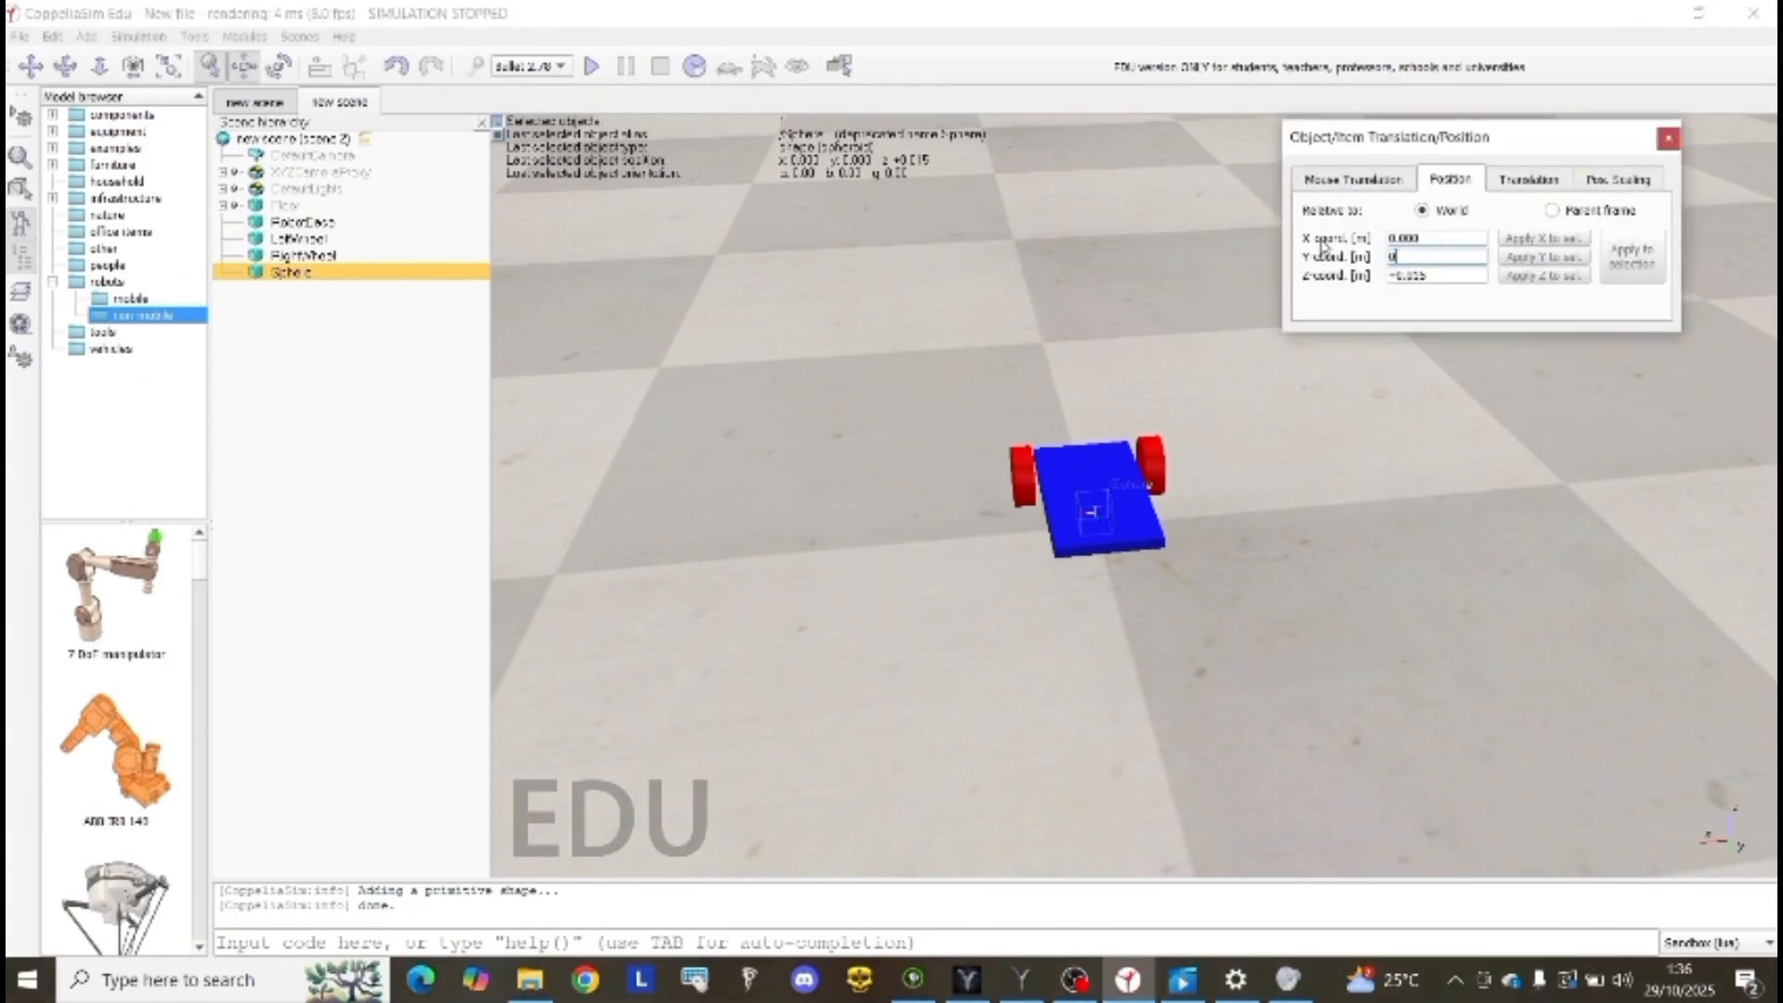
type("0.0")
type("1")
key("Tab")
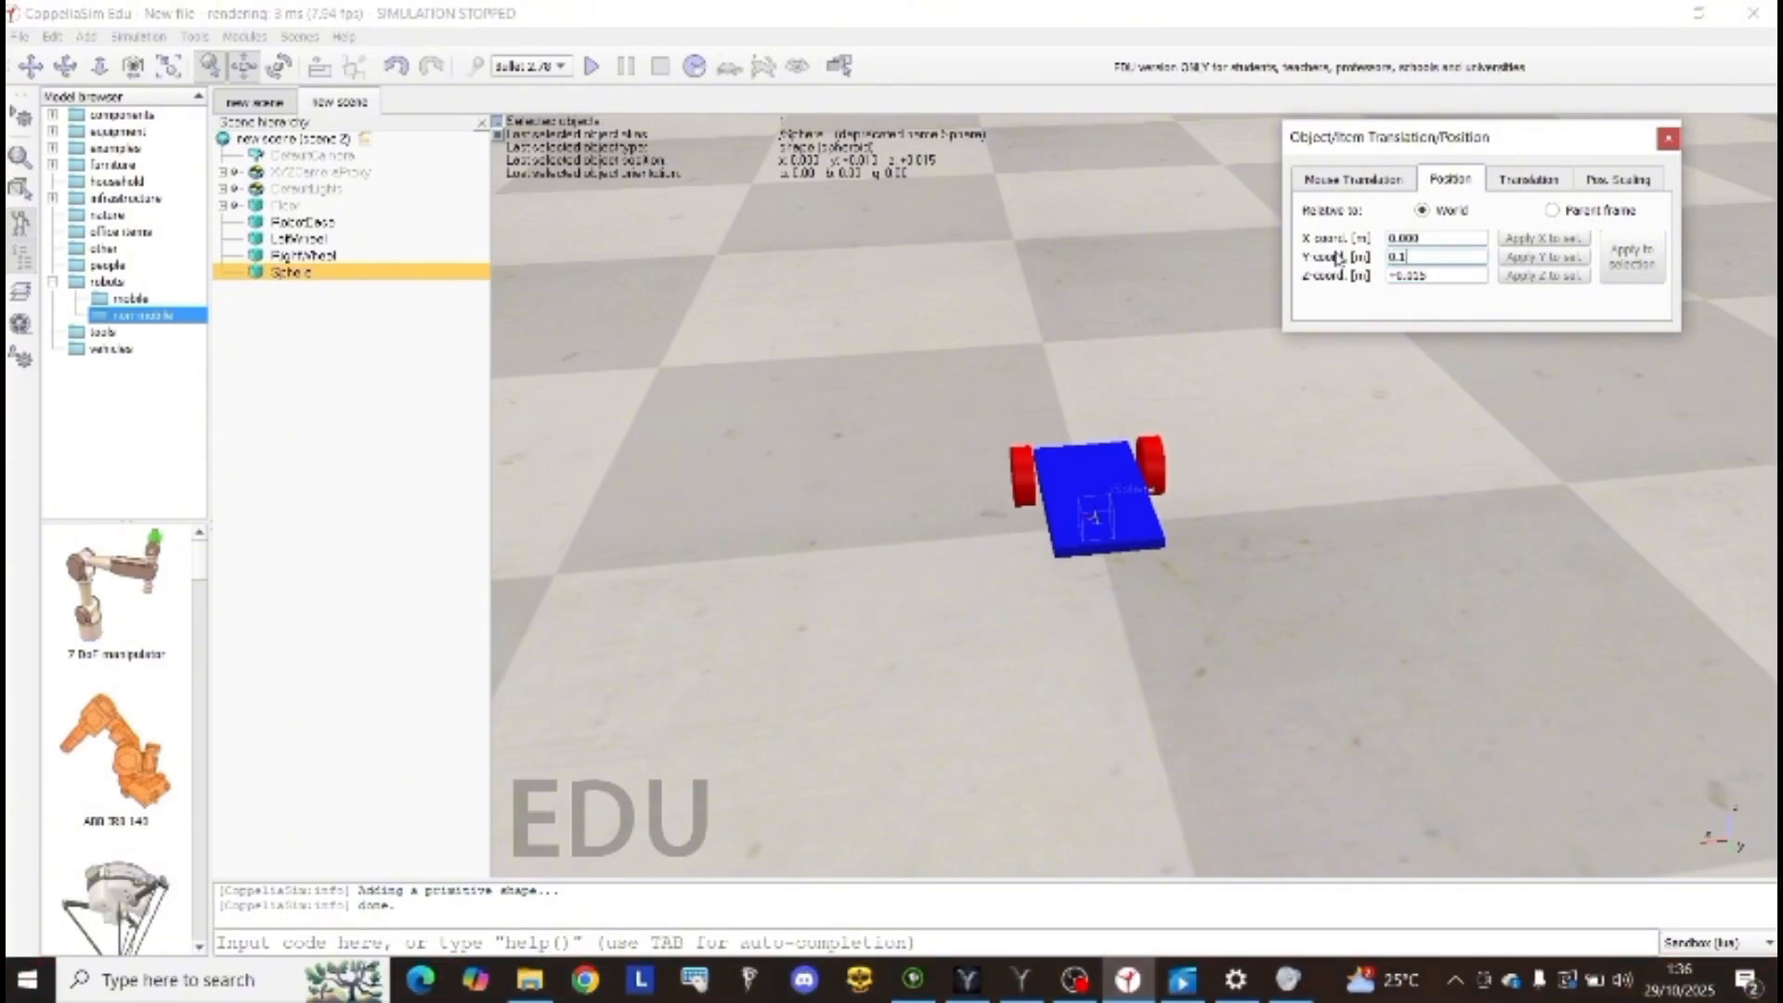
left_click(1669, 138)
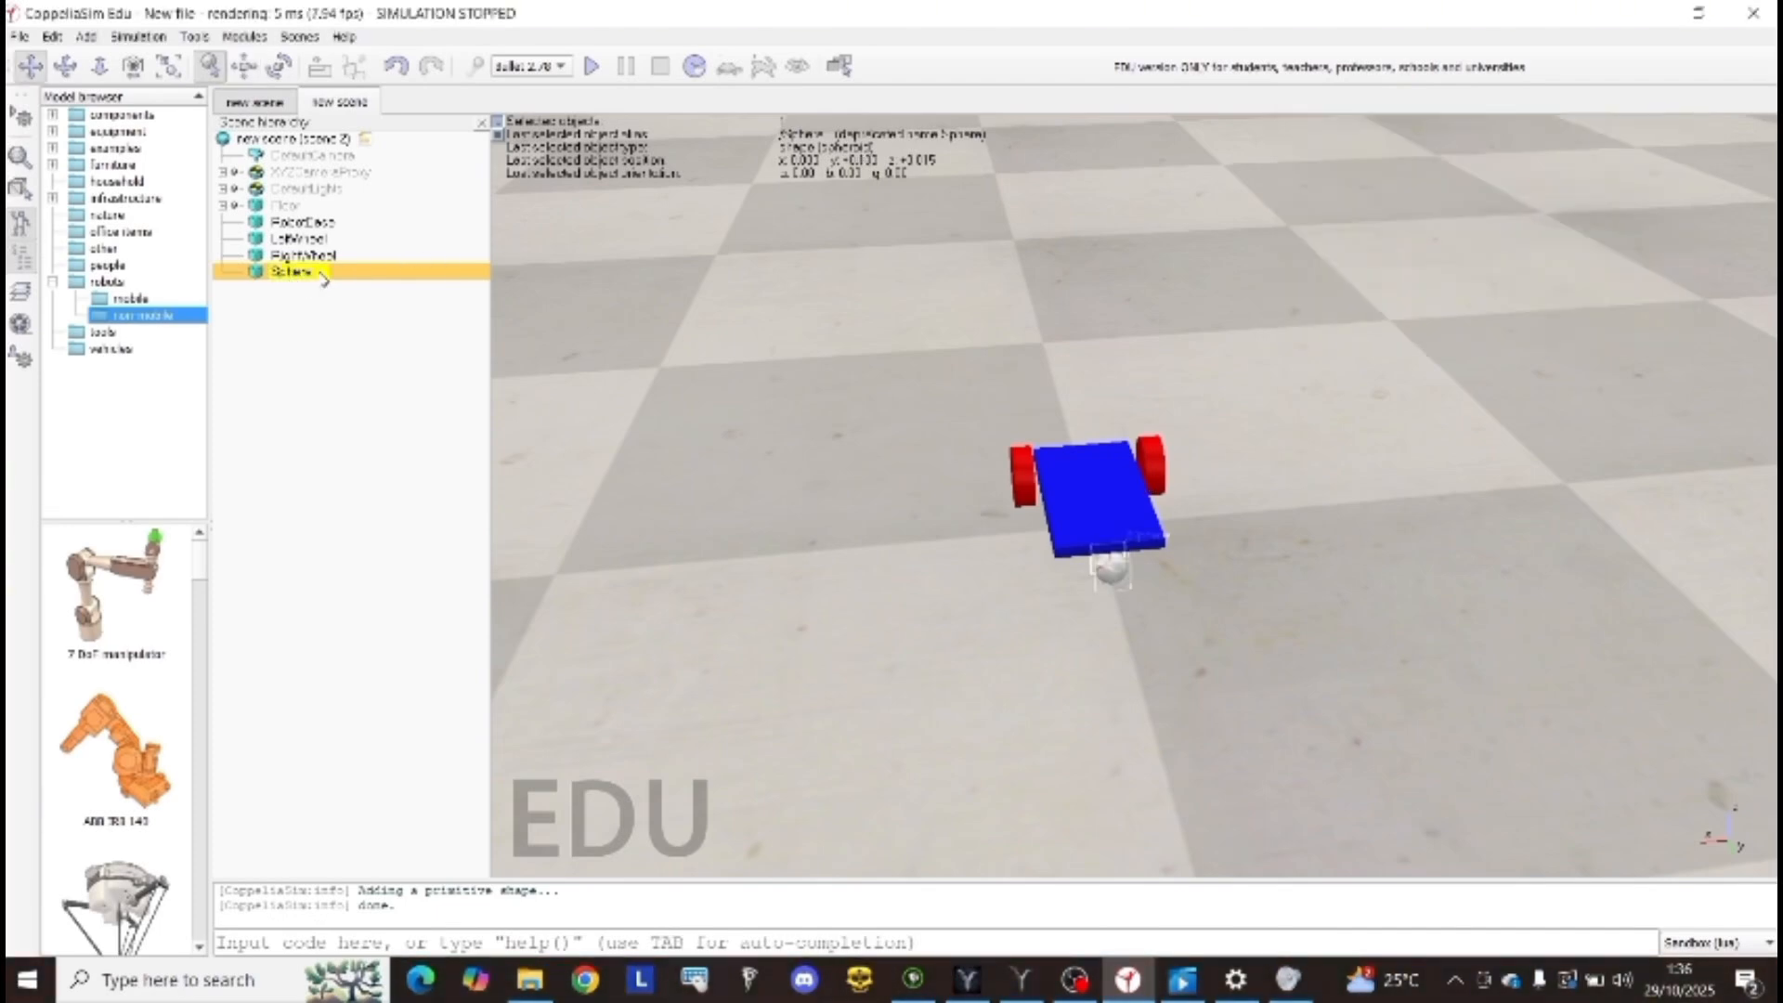
Step: Rename the sphere as CastorJoint in the scene hierarchy
key("BackSpace")
key("BackSpace")
type("CastorJoint")
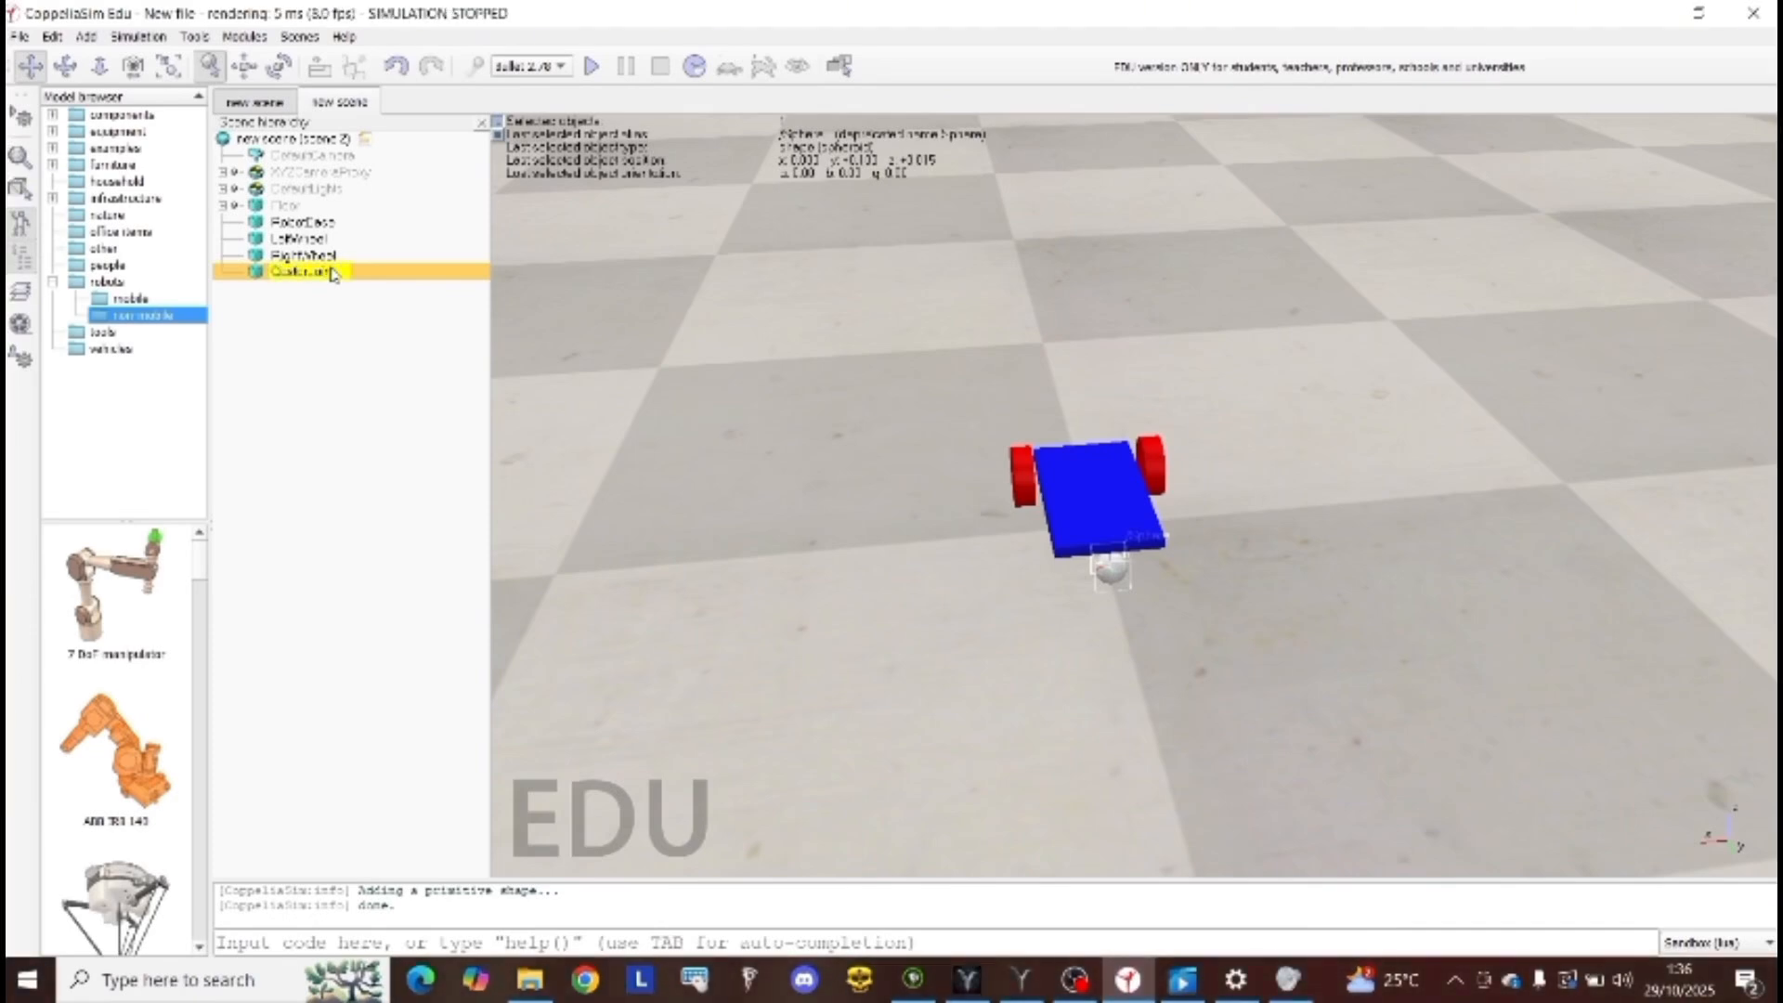
key("Return")
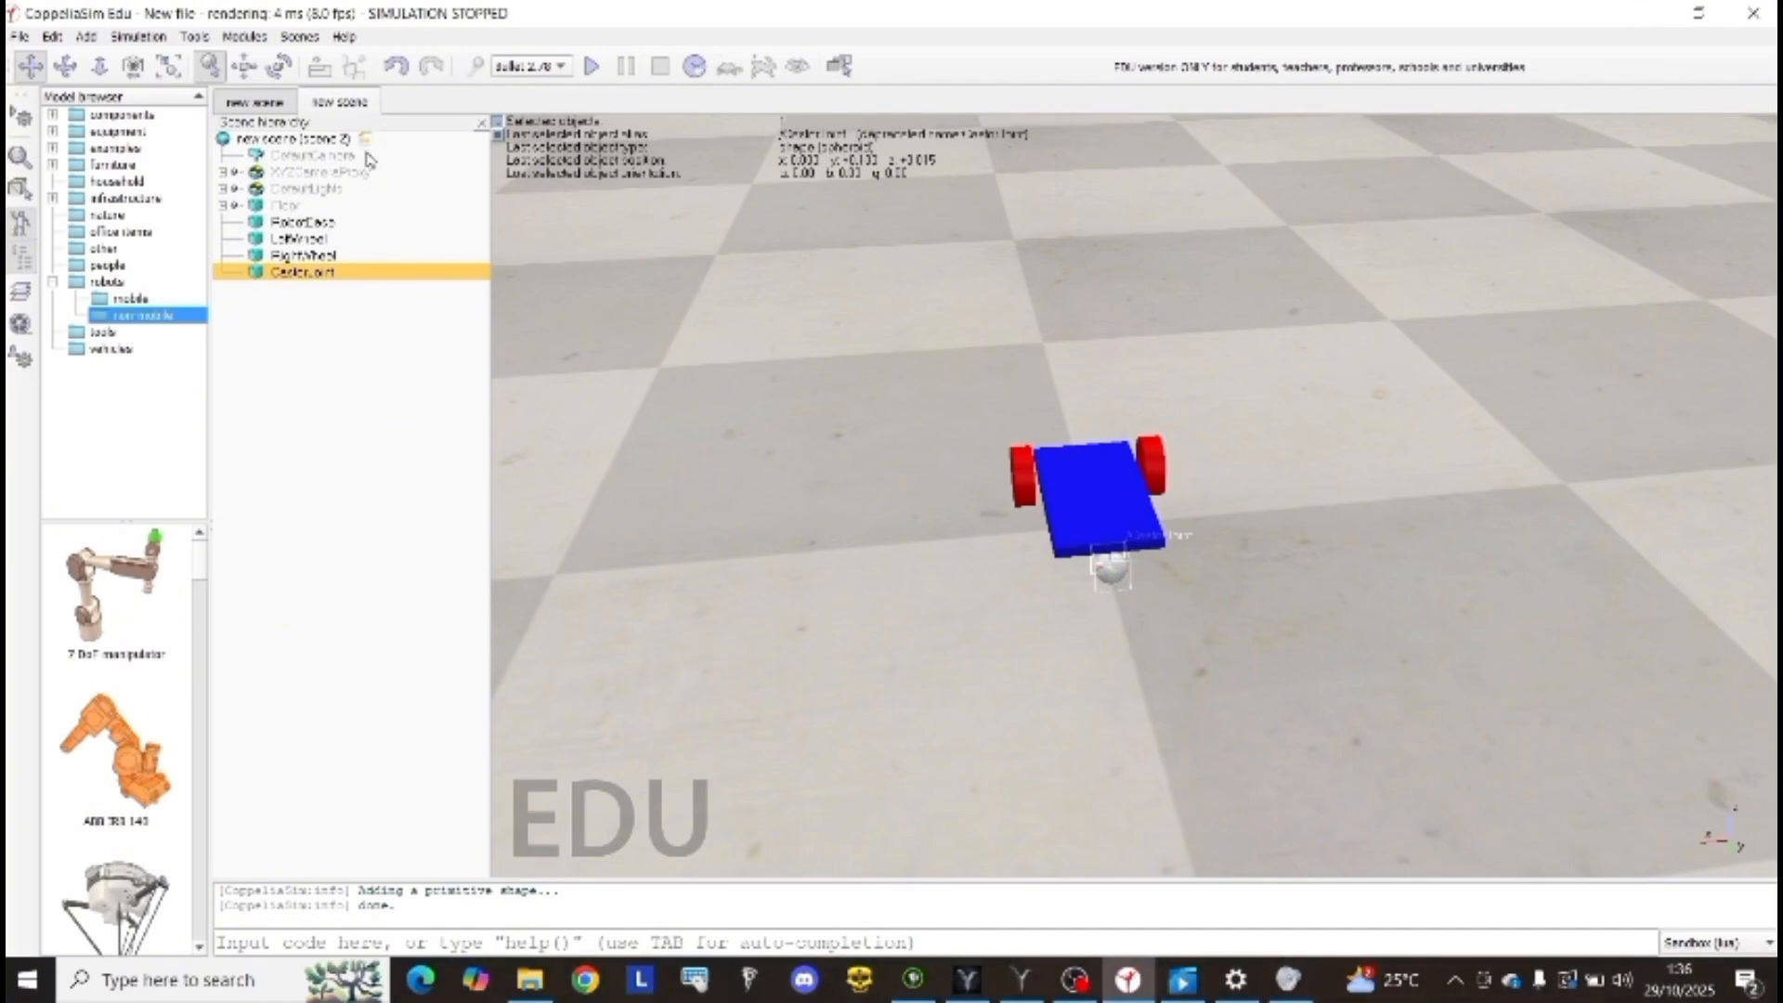
Step: Colour CastorJoint green through its ambient/diffuse component, with red 0.34, green 0.96 and blue 0.00
left_click(20, 158)
left_click(1448, 206)
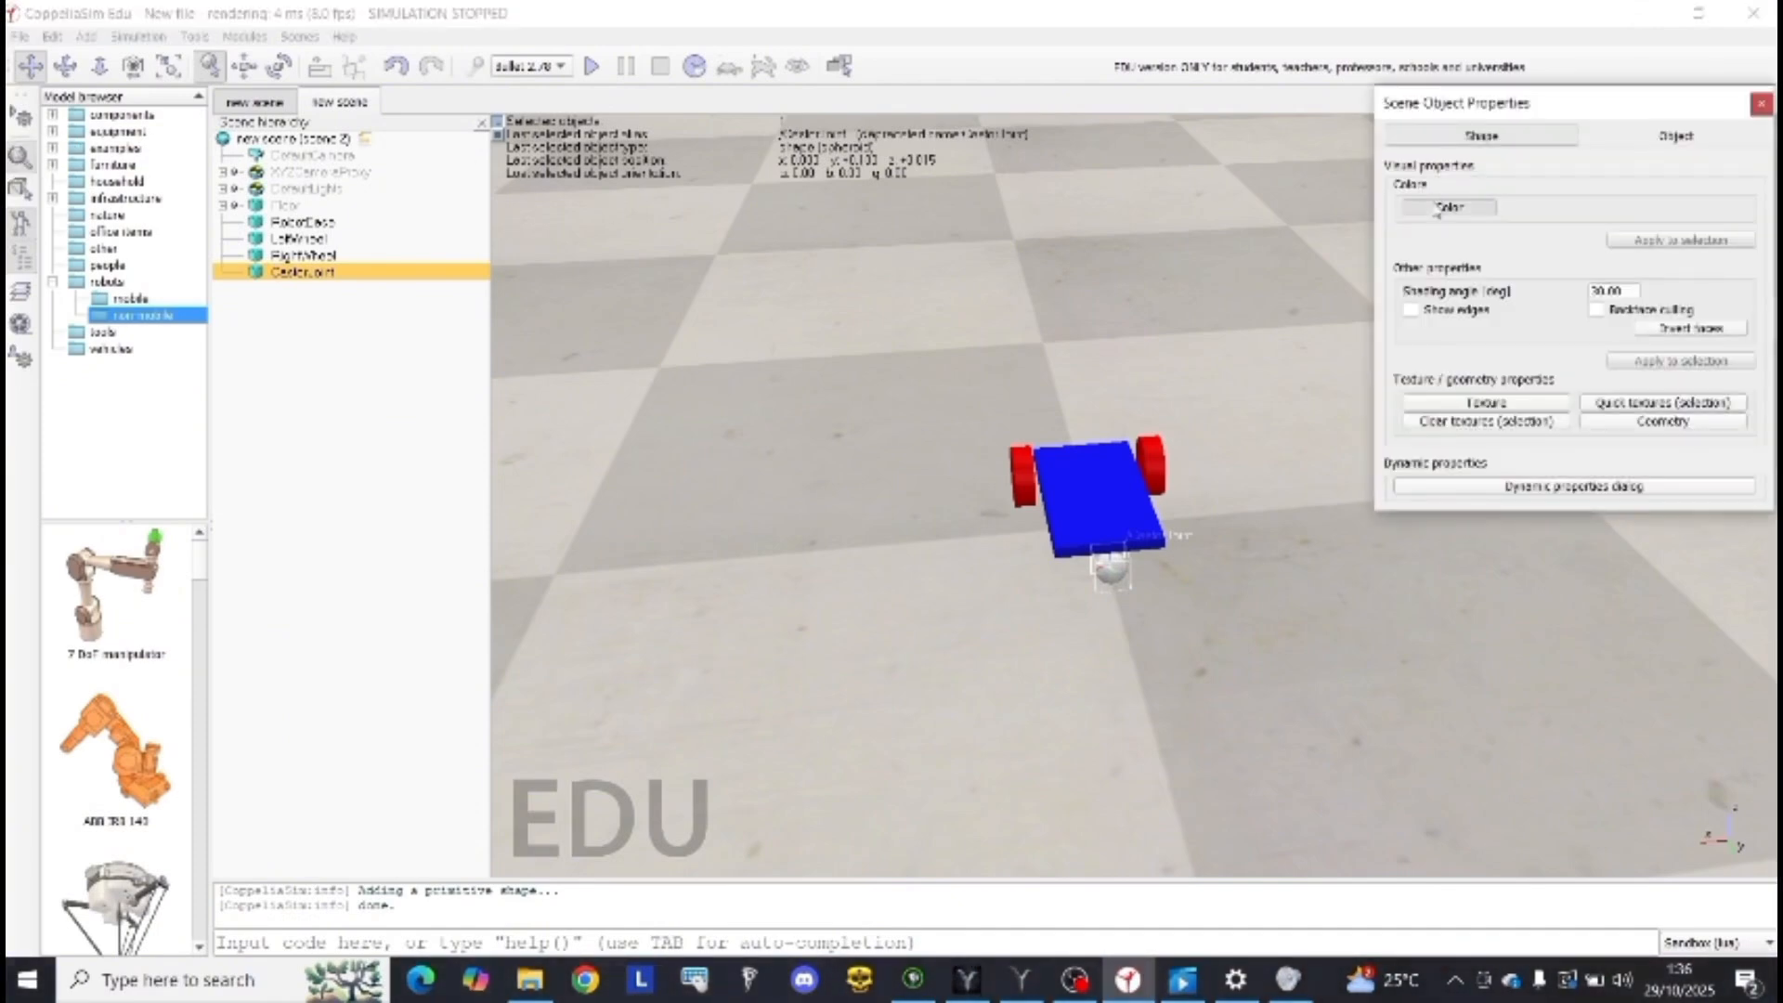
left_click(1447, 247)
mouse_move(1750, 199)
left_mouse_down()
mouse_move(1622, 198)
mouse_move(1676, 187)
mouse_move(1662, 160)
mouse_move(1744, 180)
left_mouse_up()
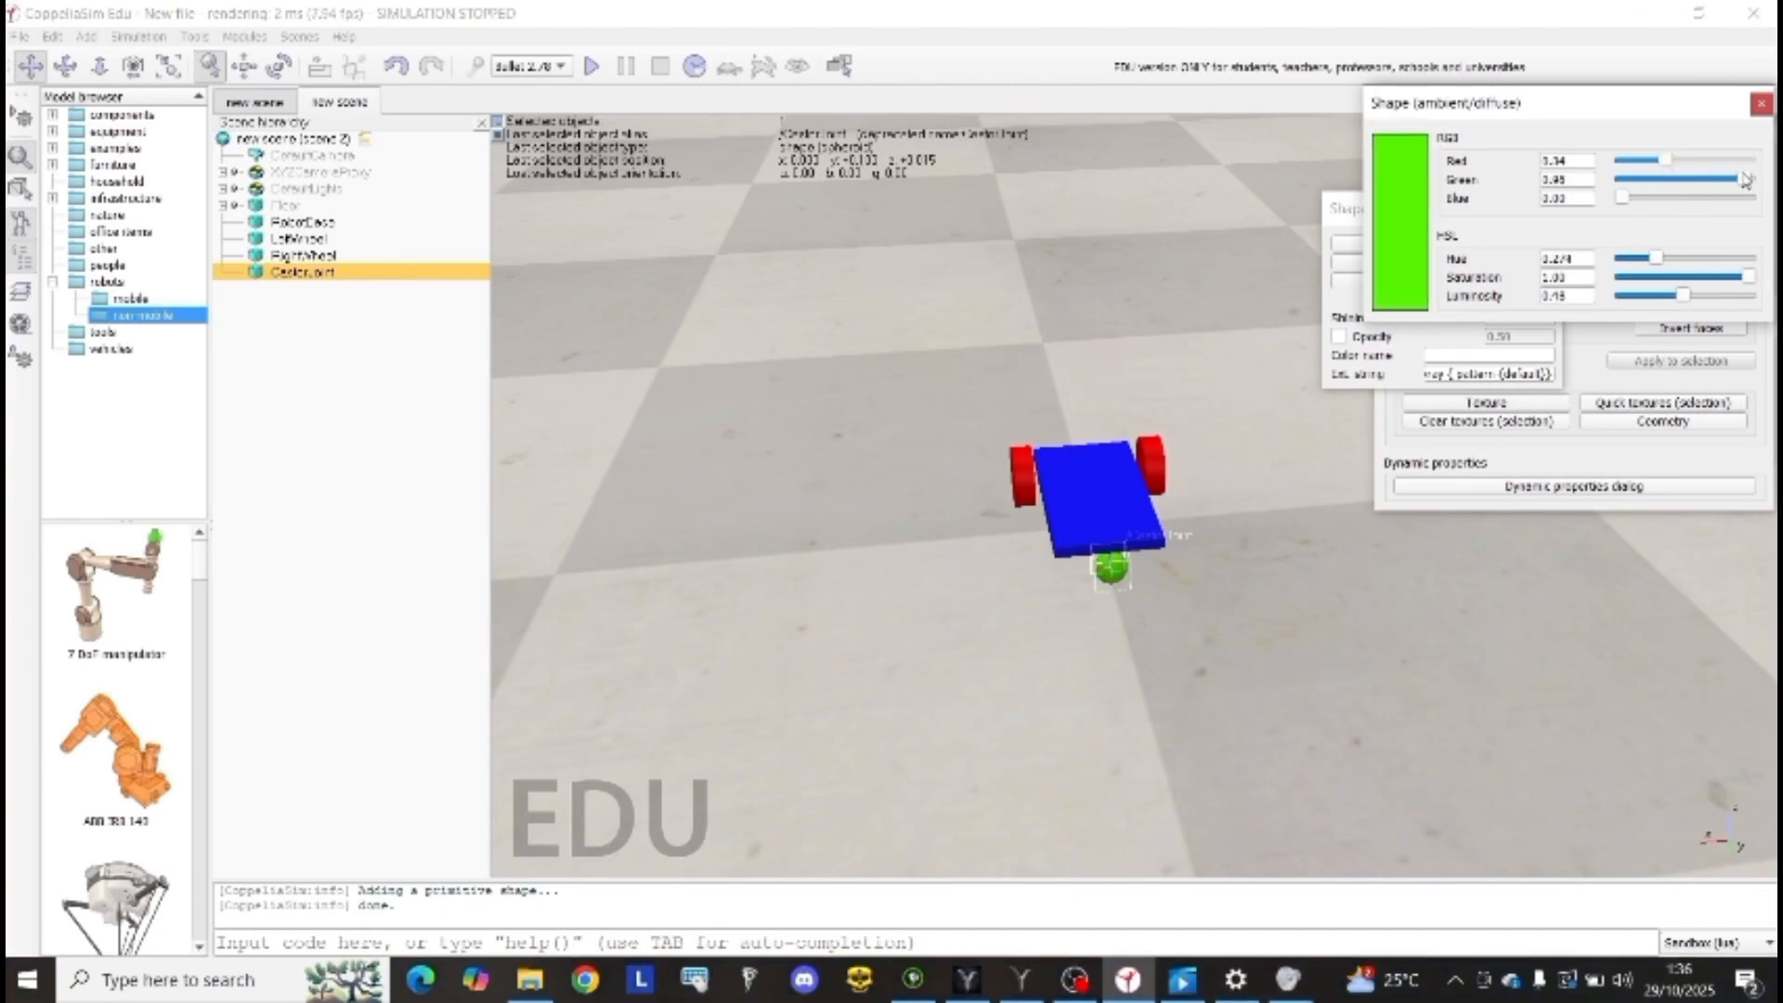
left_click(1760, 104)
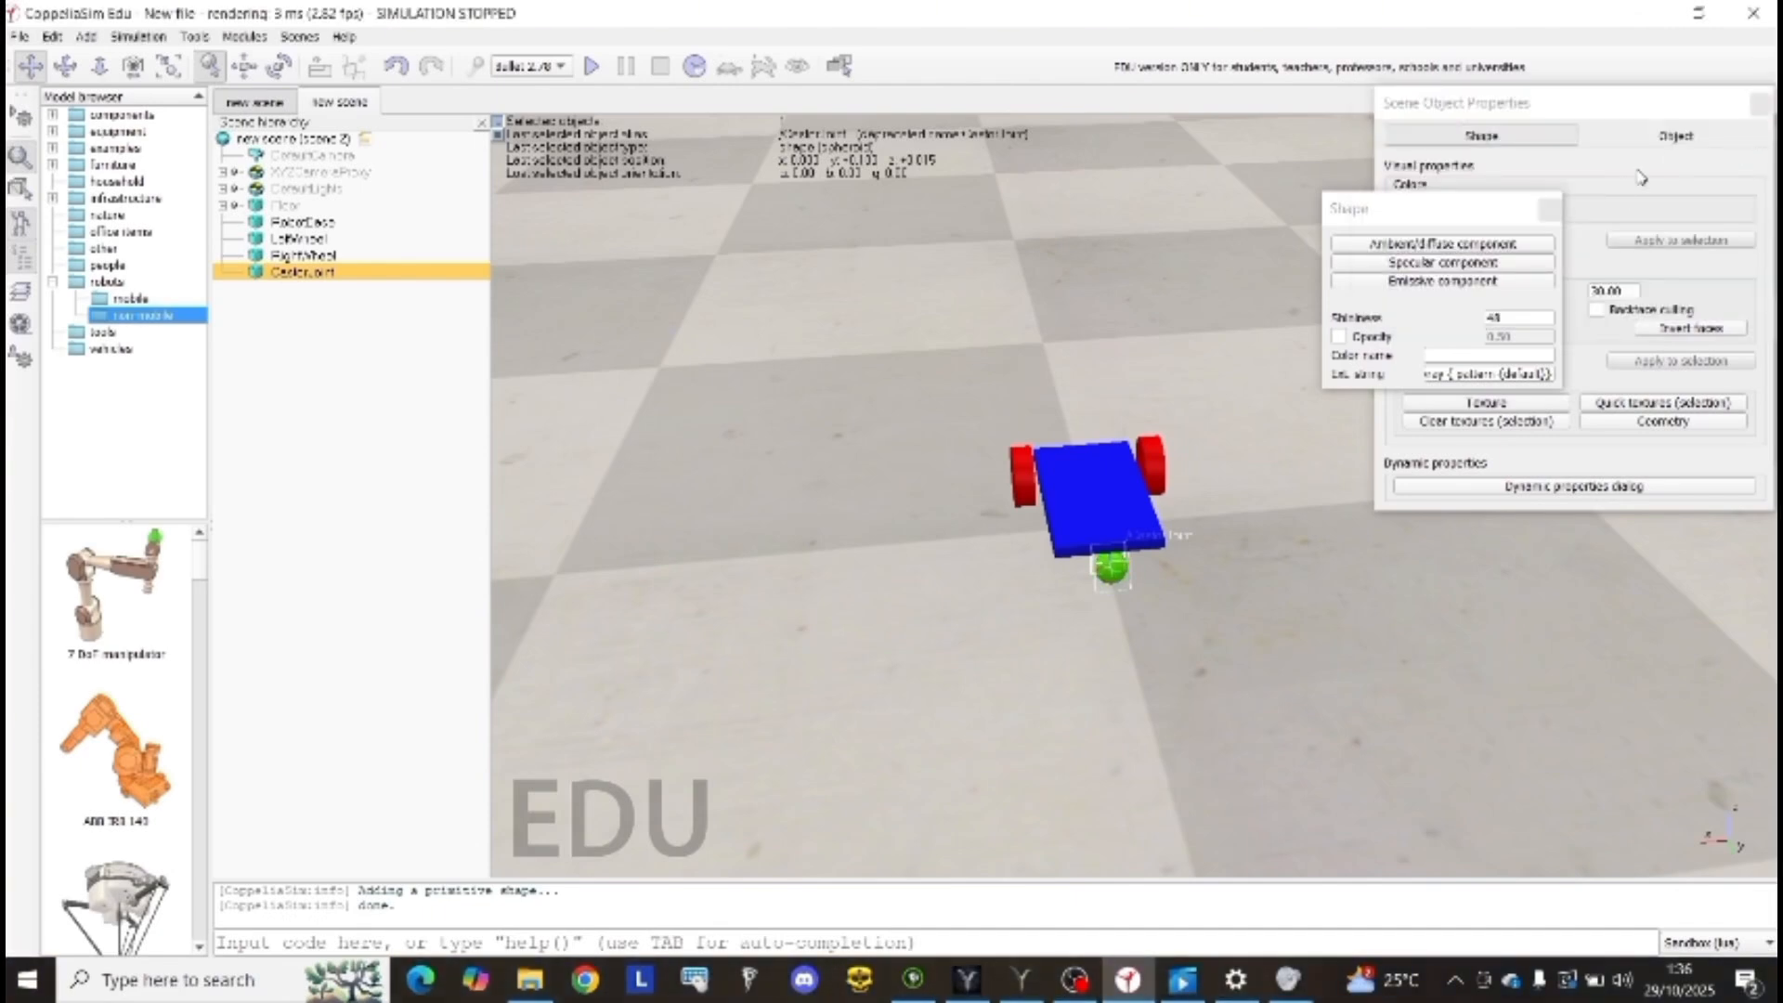
Step: Close the Shape colour and Scene Object Properties dialogs and deselect CastorJoint
left_click(1549, 209)
left_click(1760, 104)
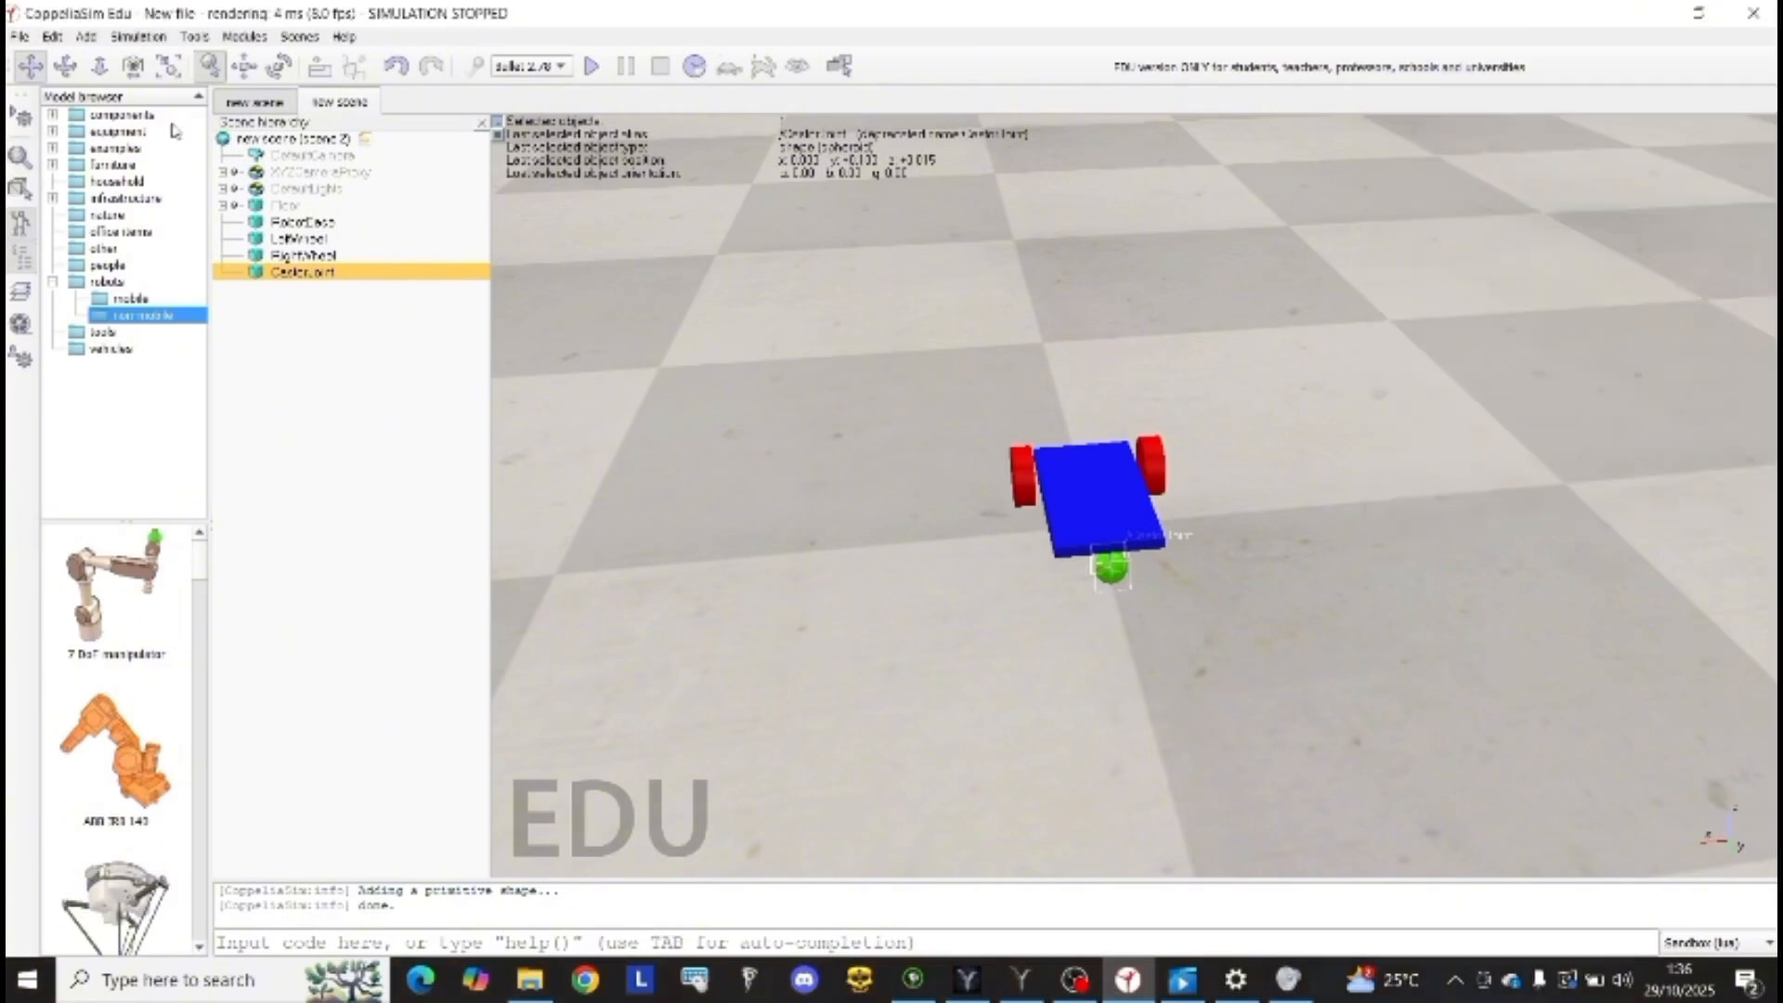
left_click(70, 71)
left_click_drag(1097, 494, 1073, 541)
left_click(1204, 509)
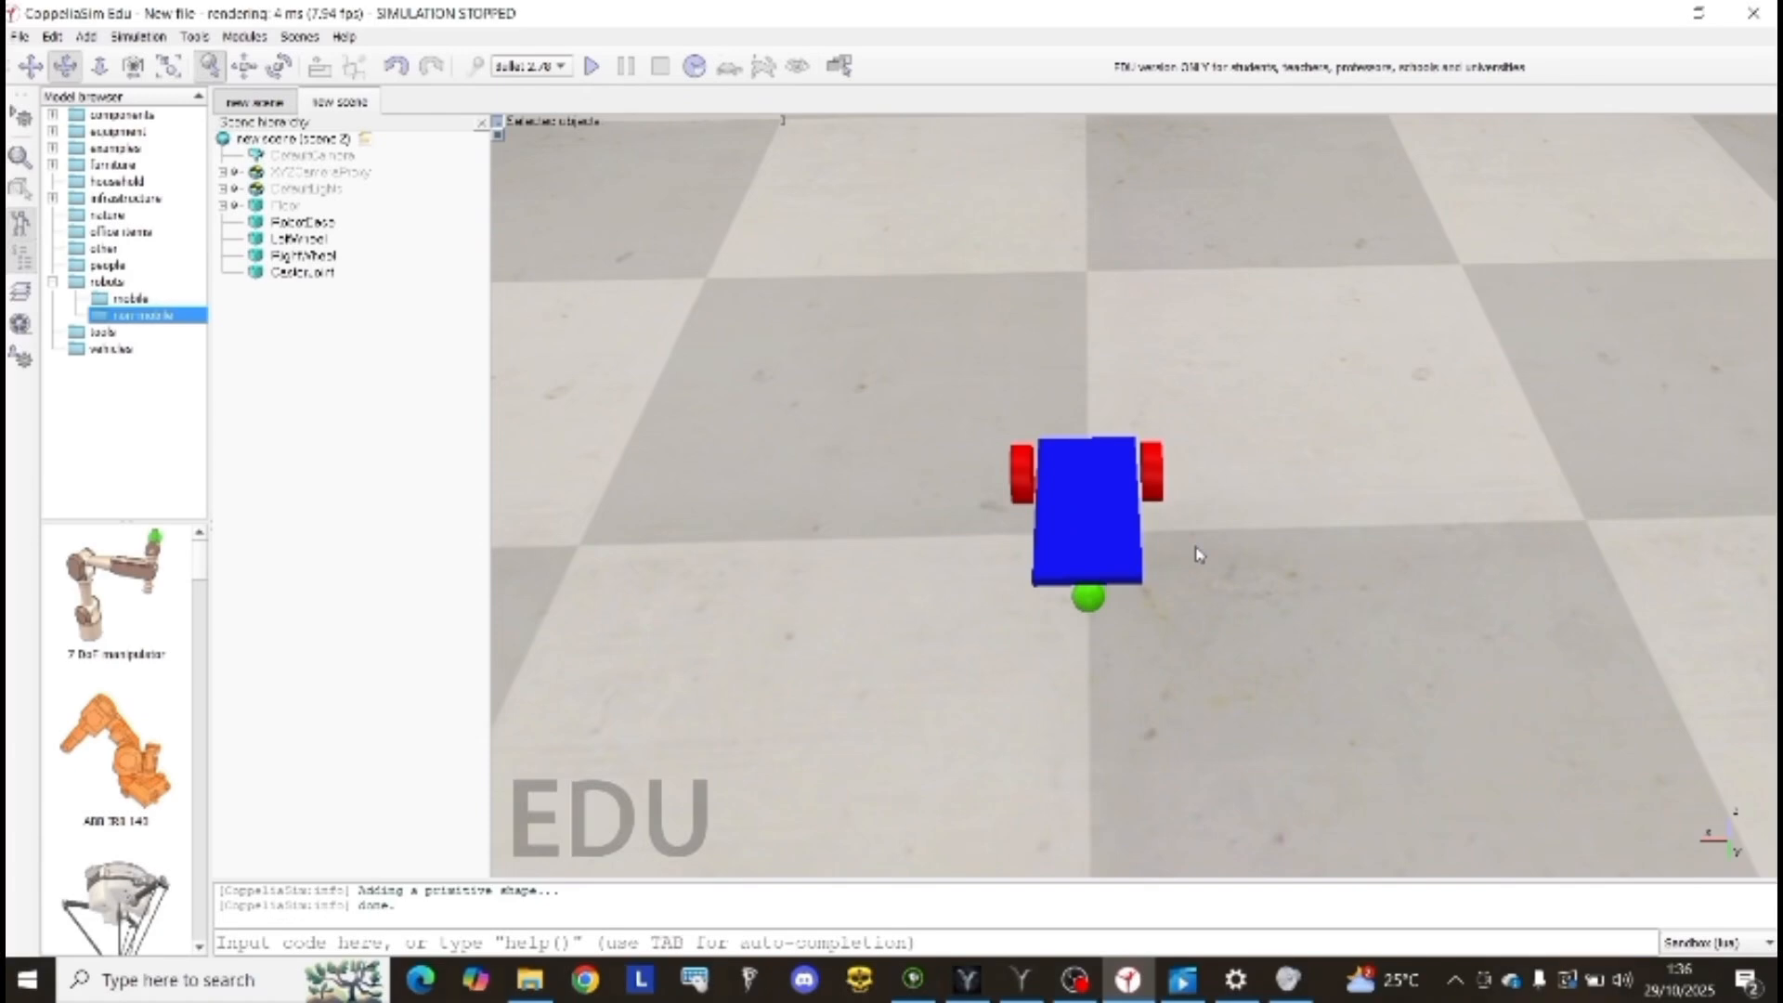
left_click(1018, 480)
left_click(1150, 473)
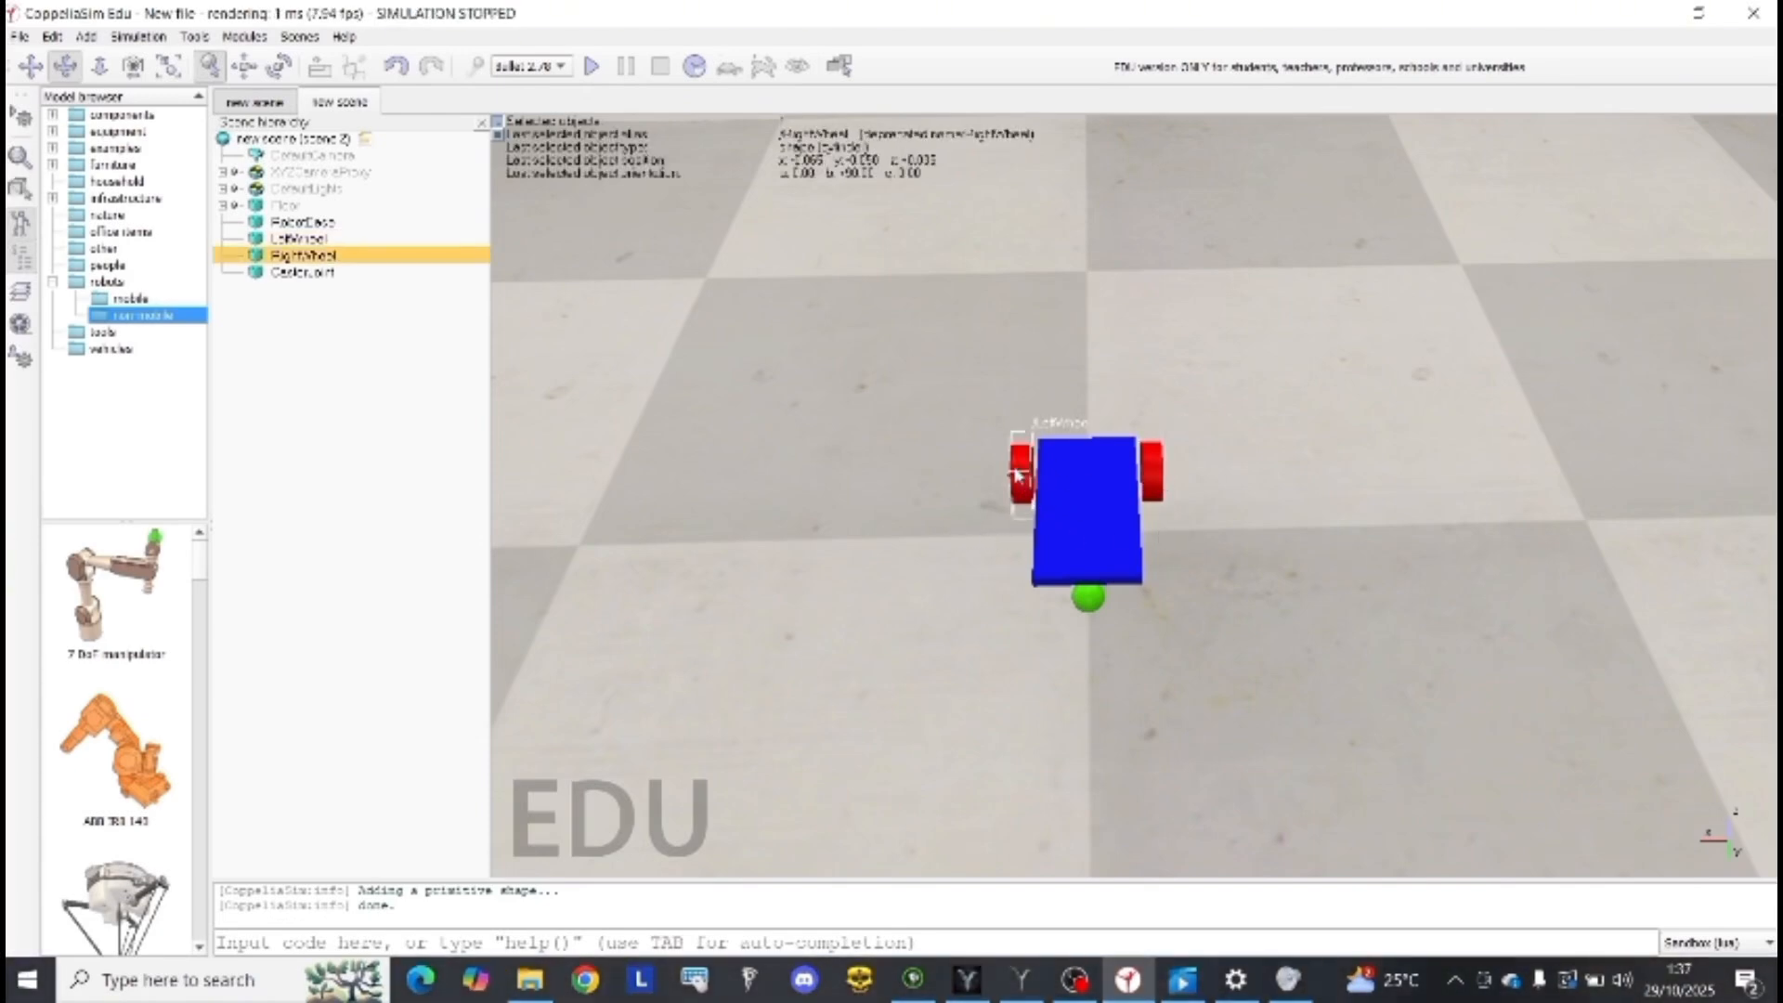
left_click(1018, 476)
left_click(1158, 487)
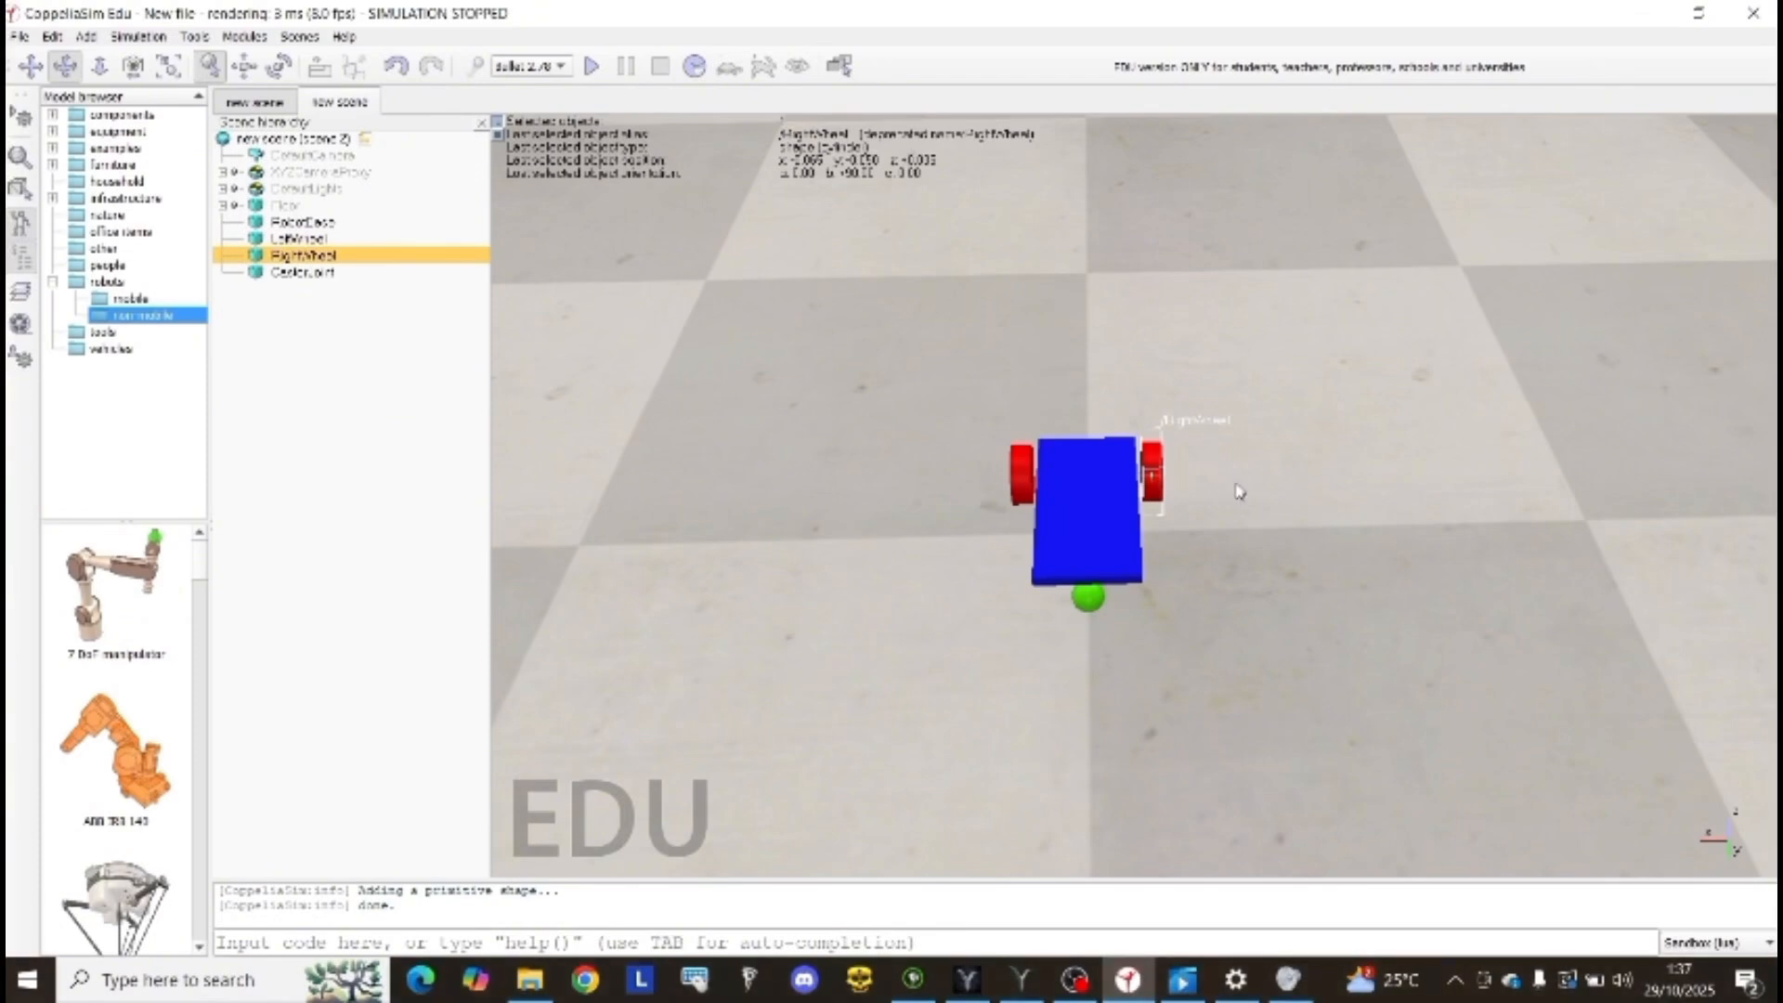
Step: Add a revolute joint to the scene and set its visual length to 0.06 m
right_click(1220, 527)
mouse_move(1300, 604)
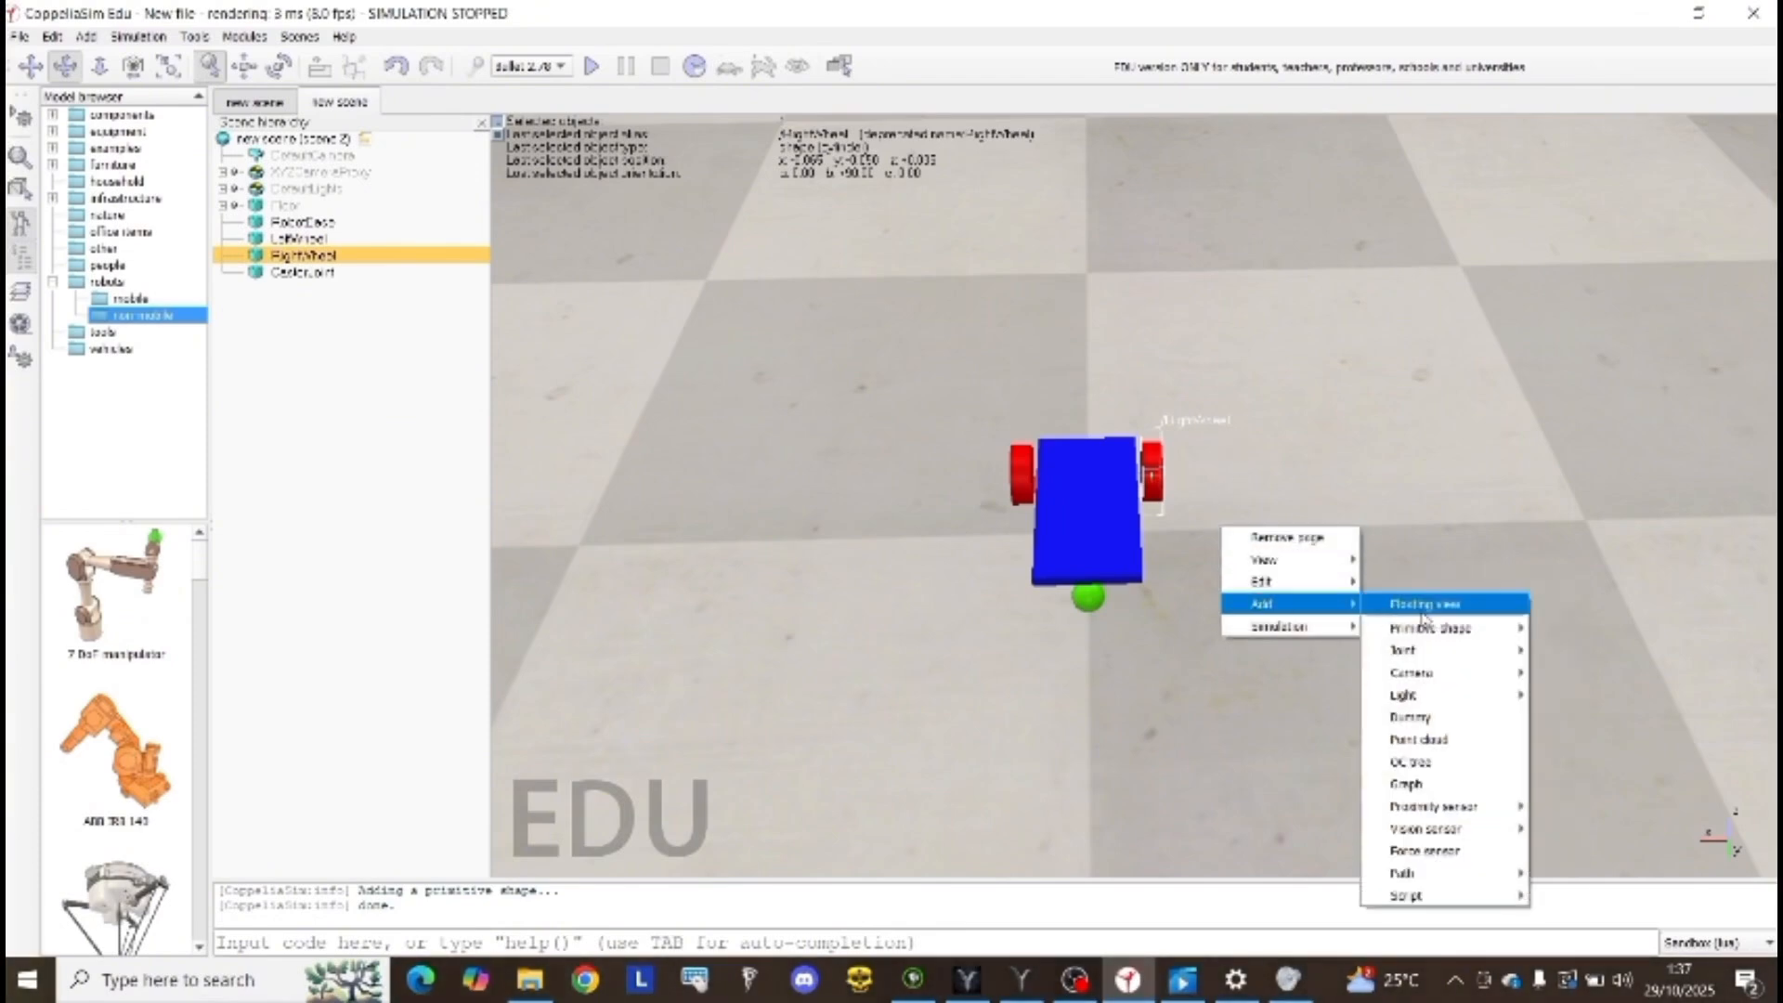
mouse_move(1485, 649)
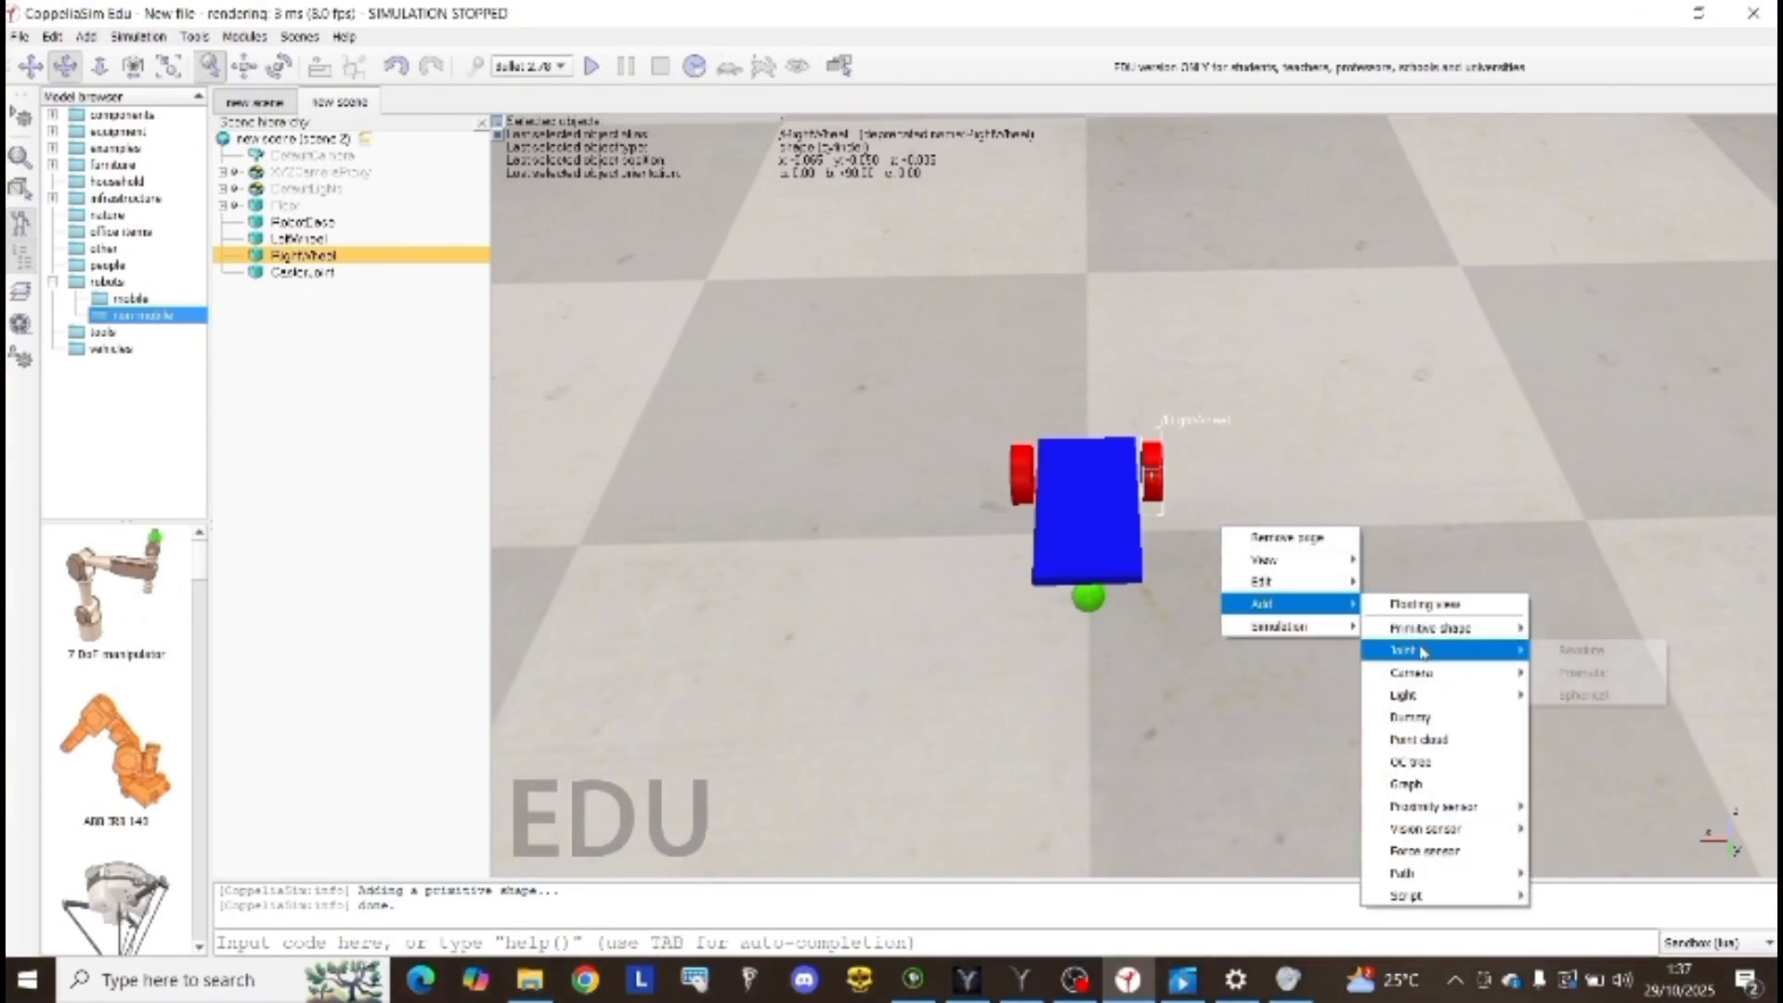
left_click(1554, 650)
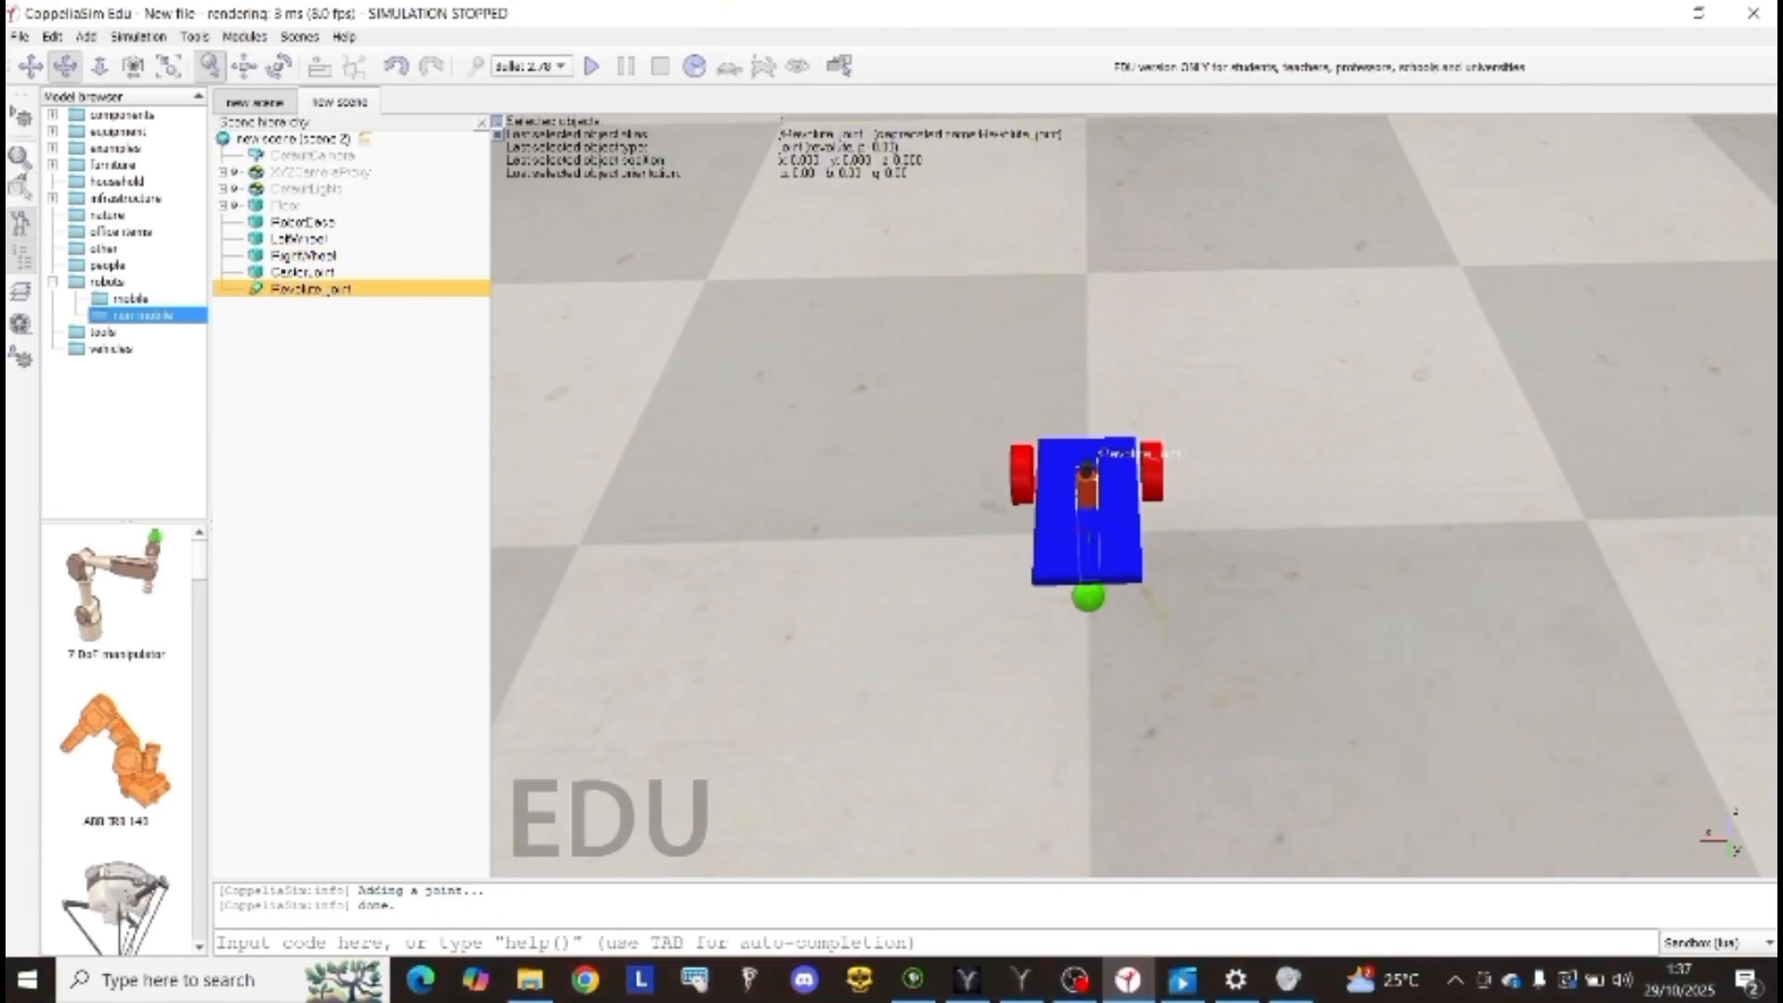
left_click(18, 161)
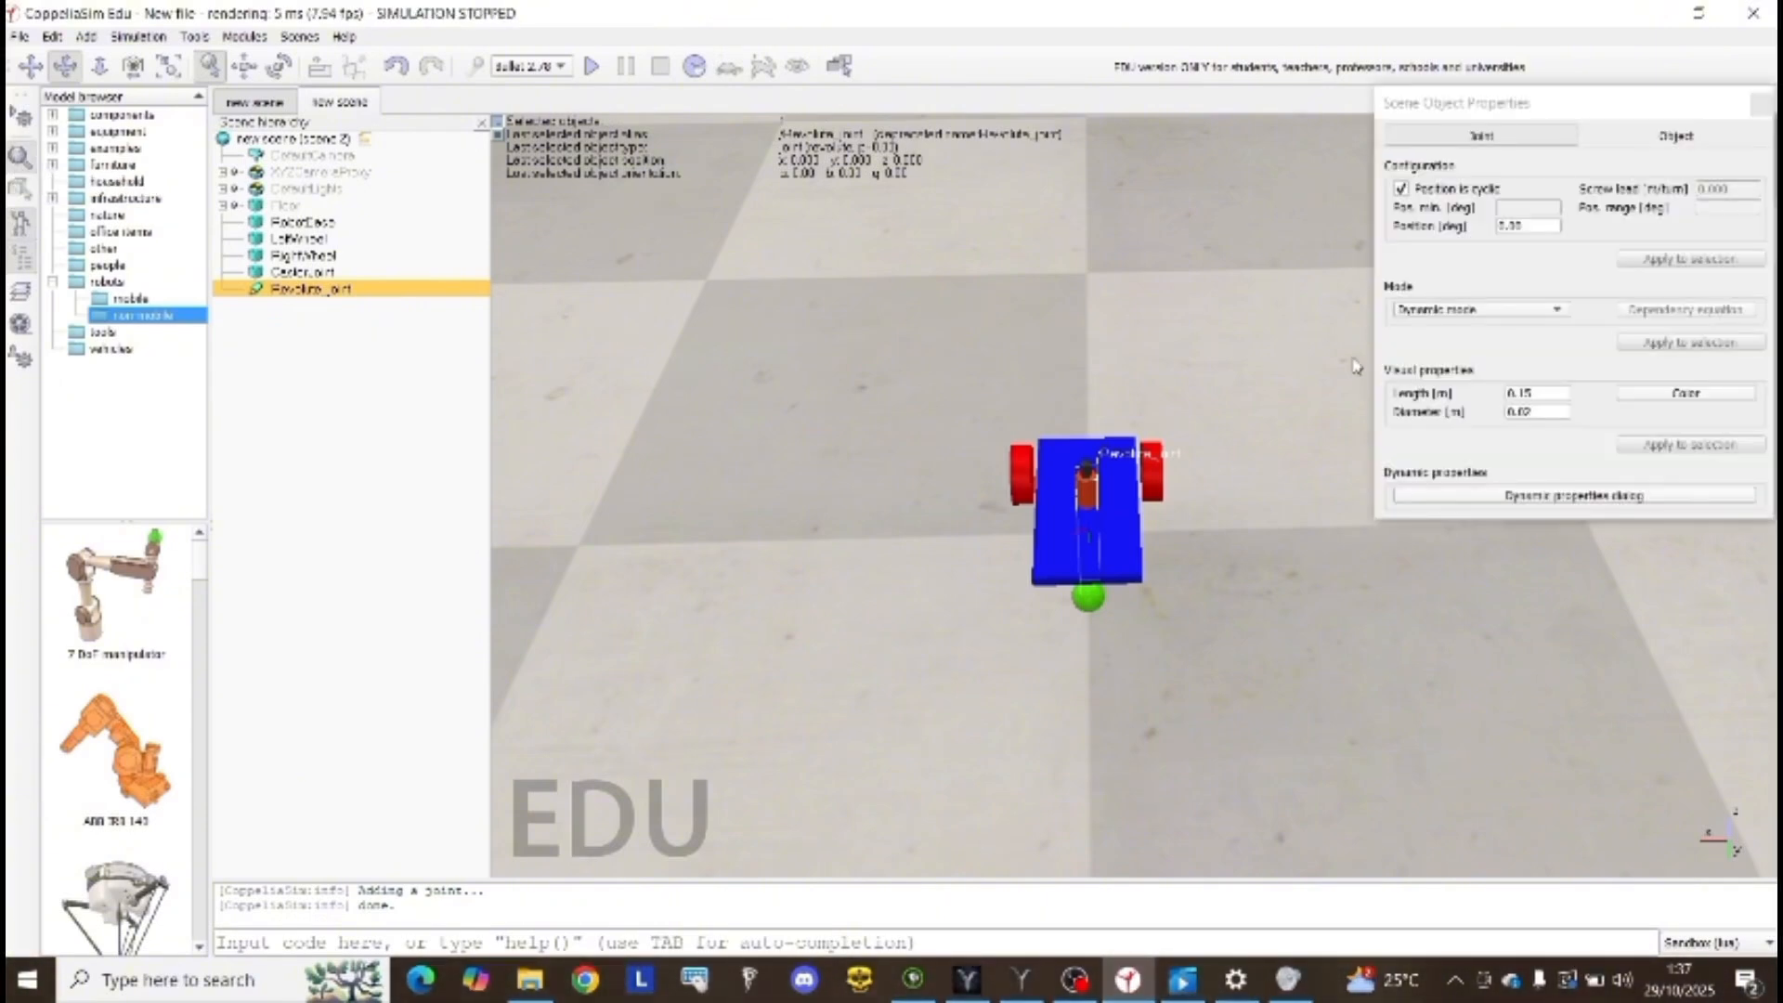
type("0.06")
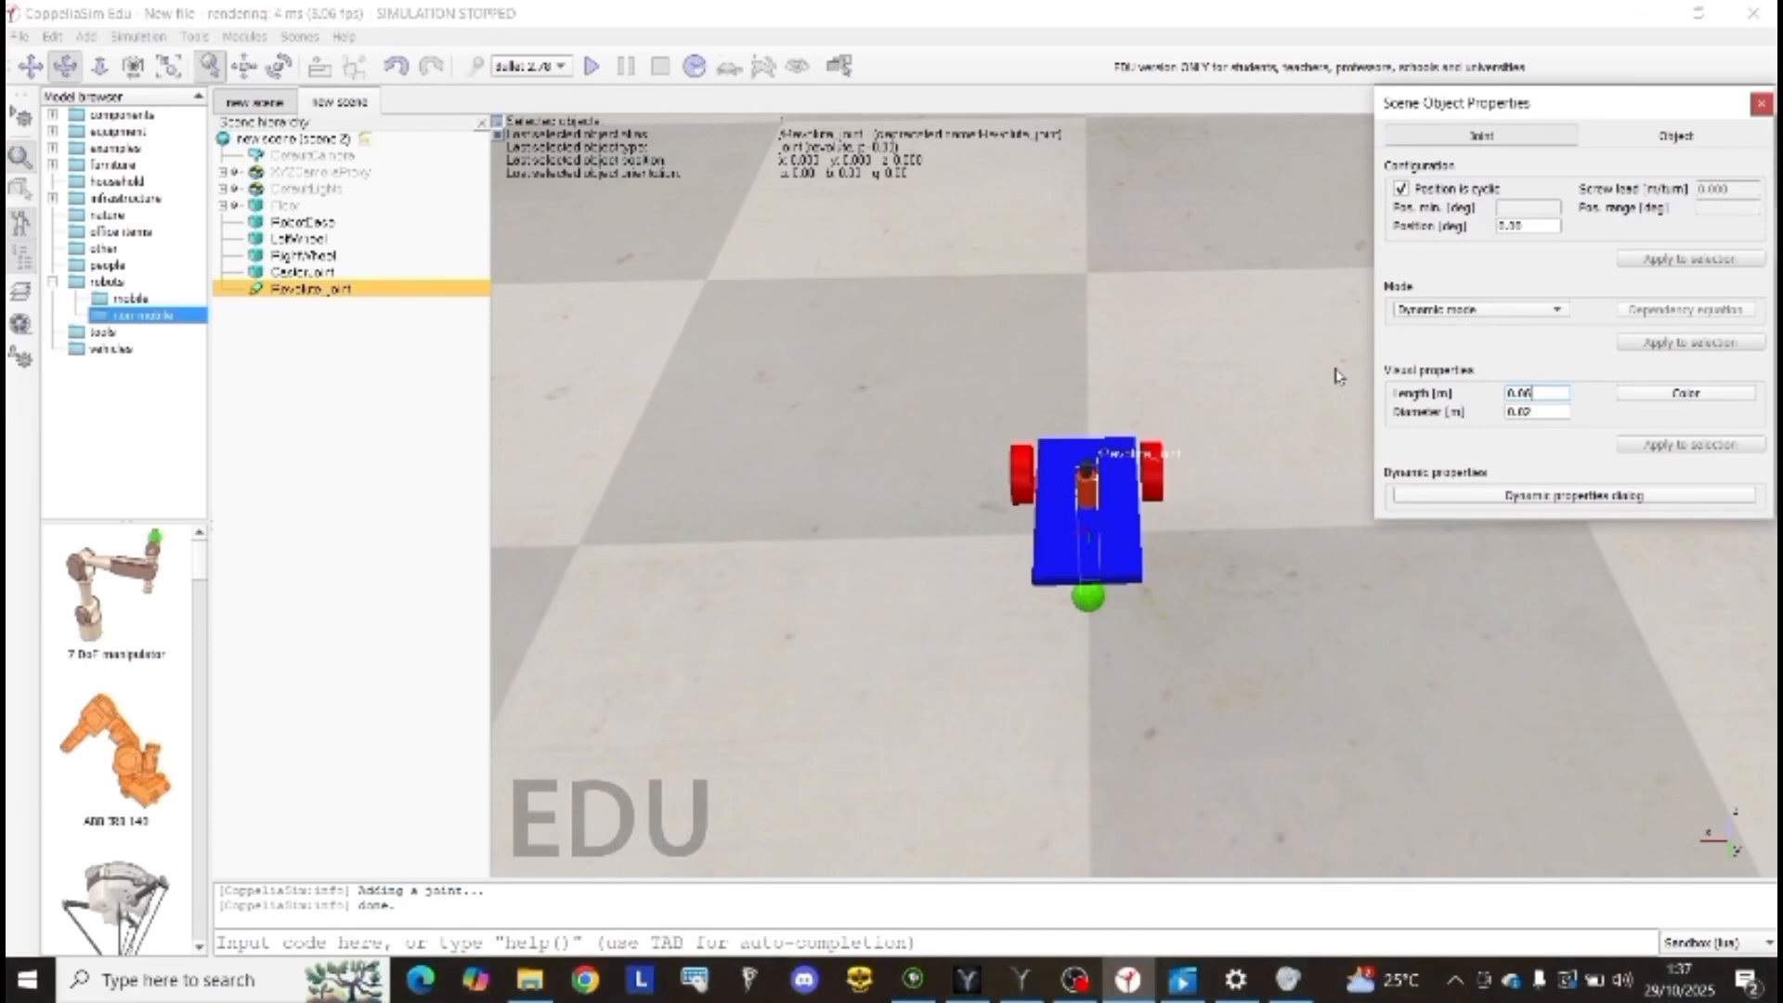
key("Return")
Step: Set the revolute joint's dynamic control mode to Velocity
left_click(1579, 495)
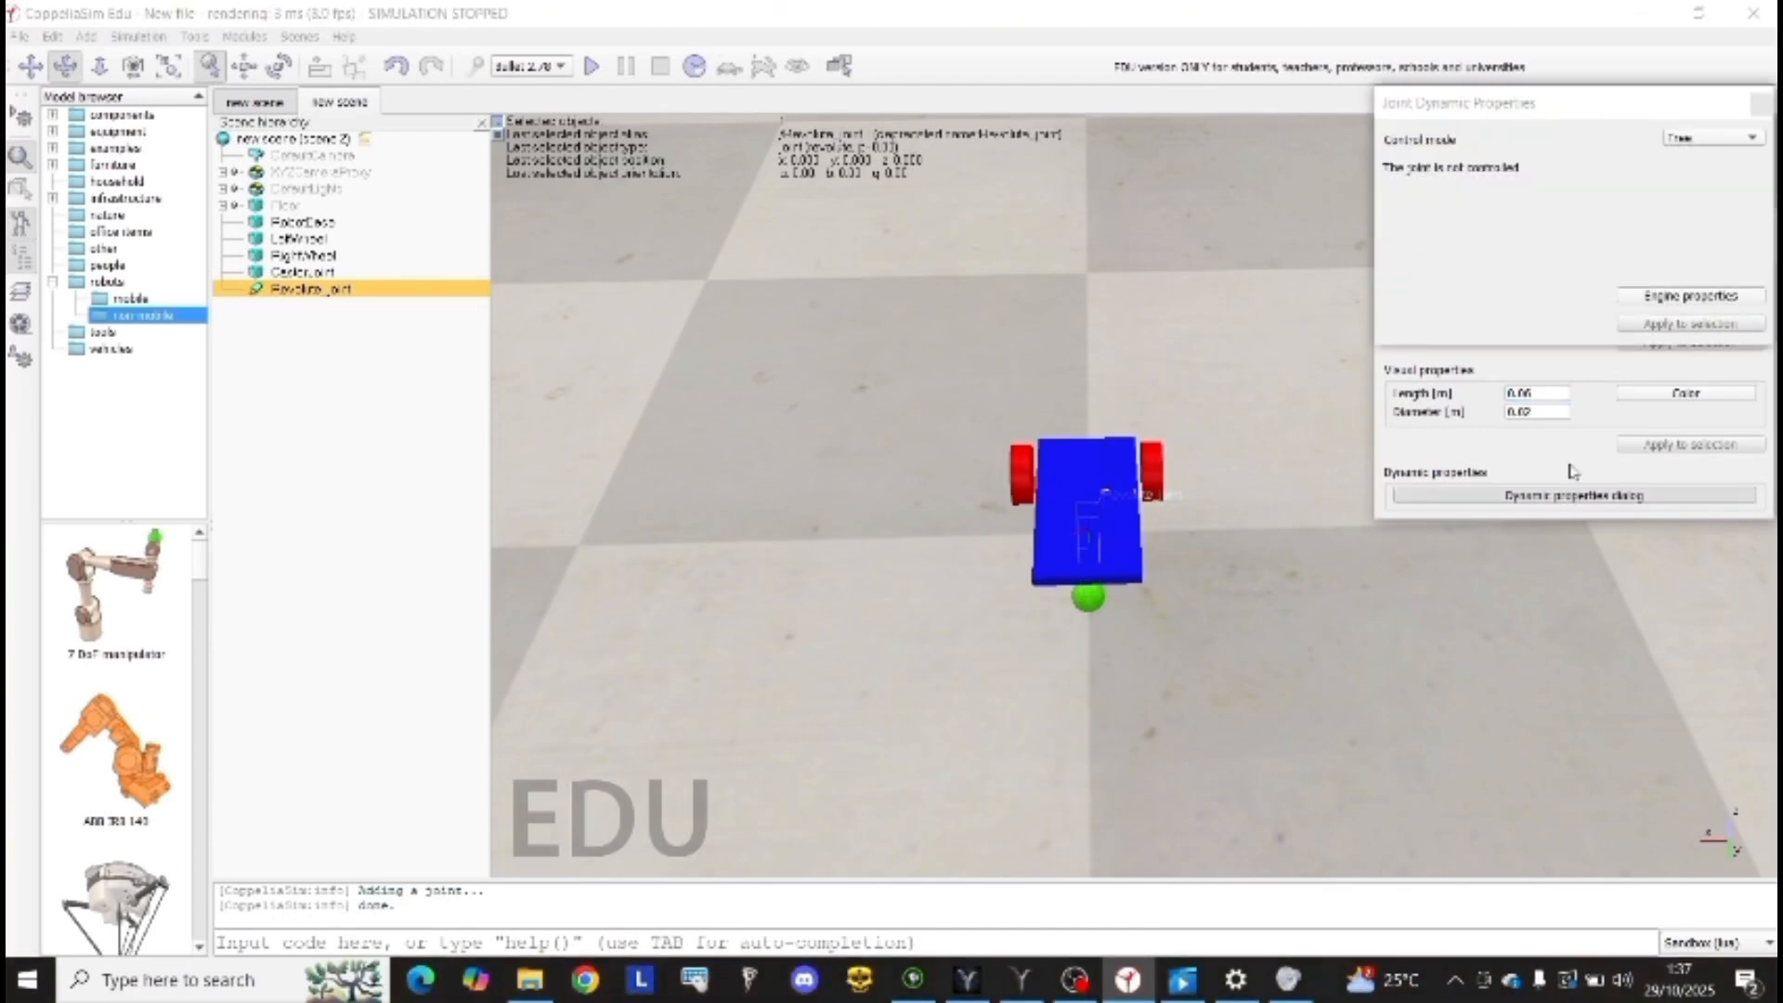
left_click(1708, 140)
left_click(1704, 186)
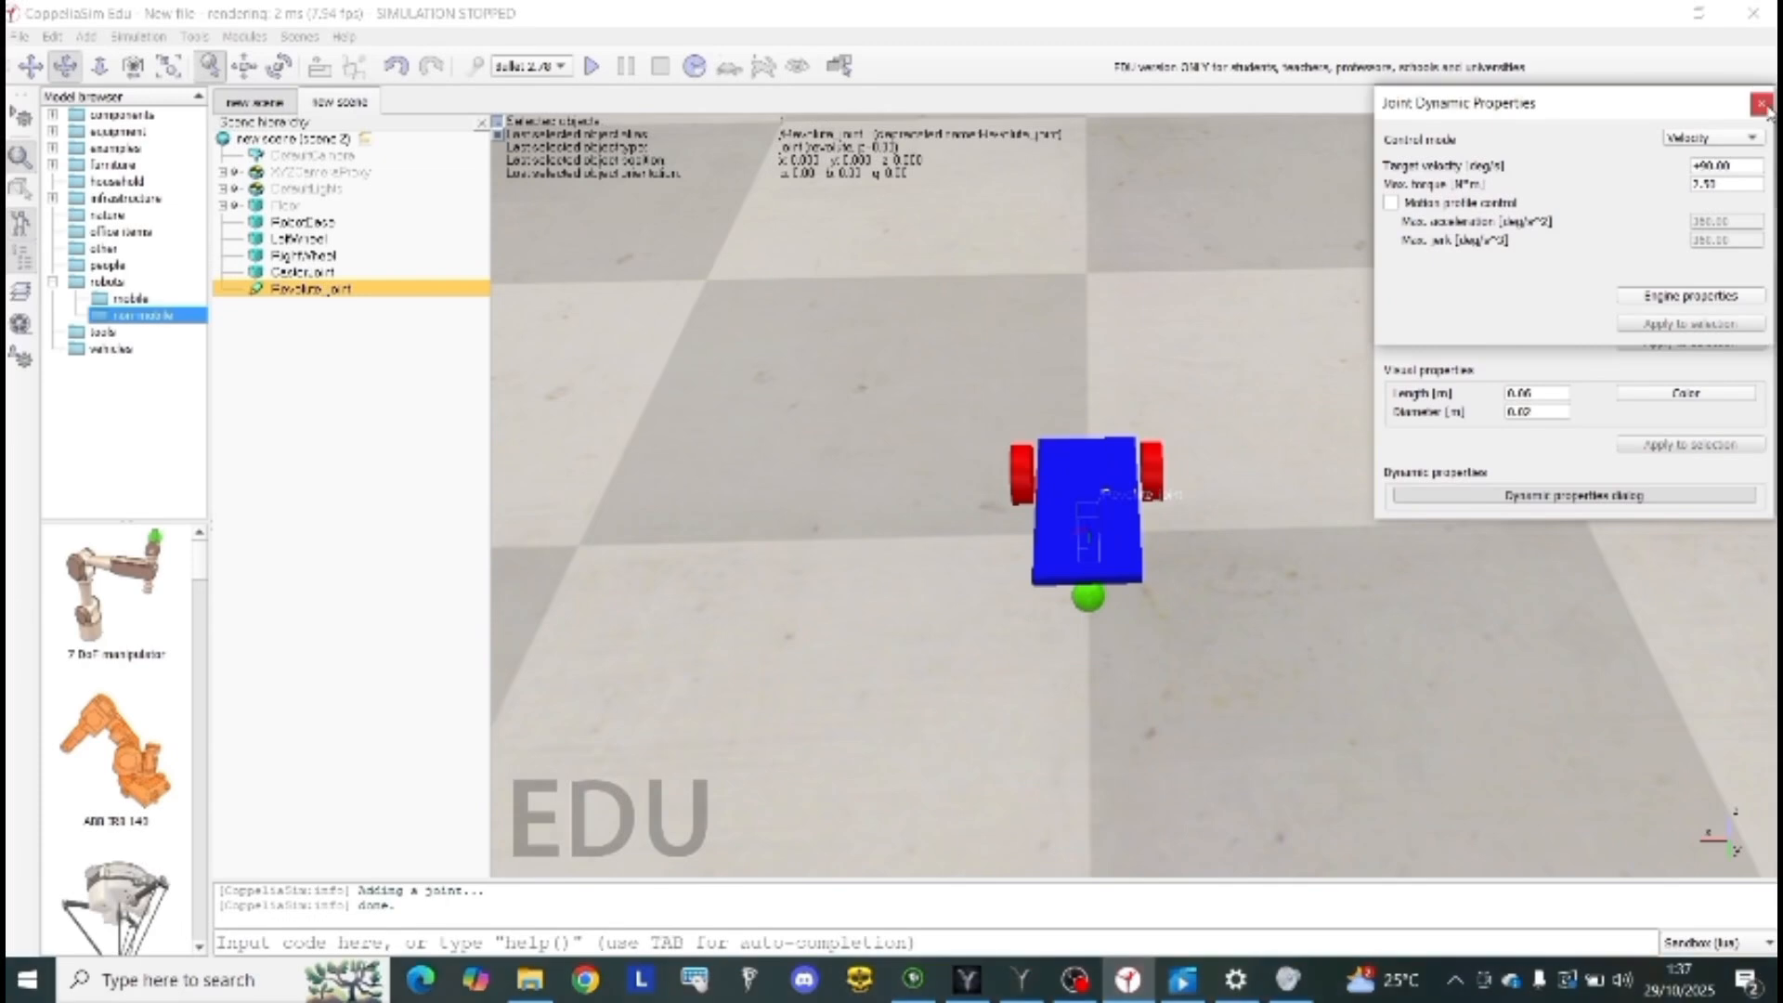
left_click(1762, 104)
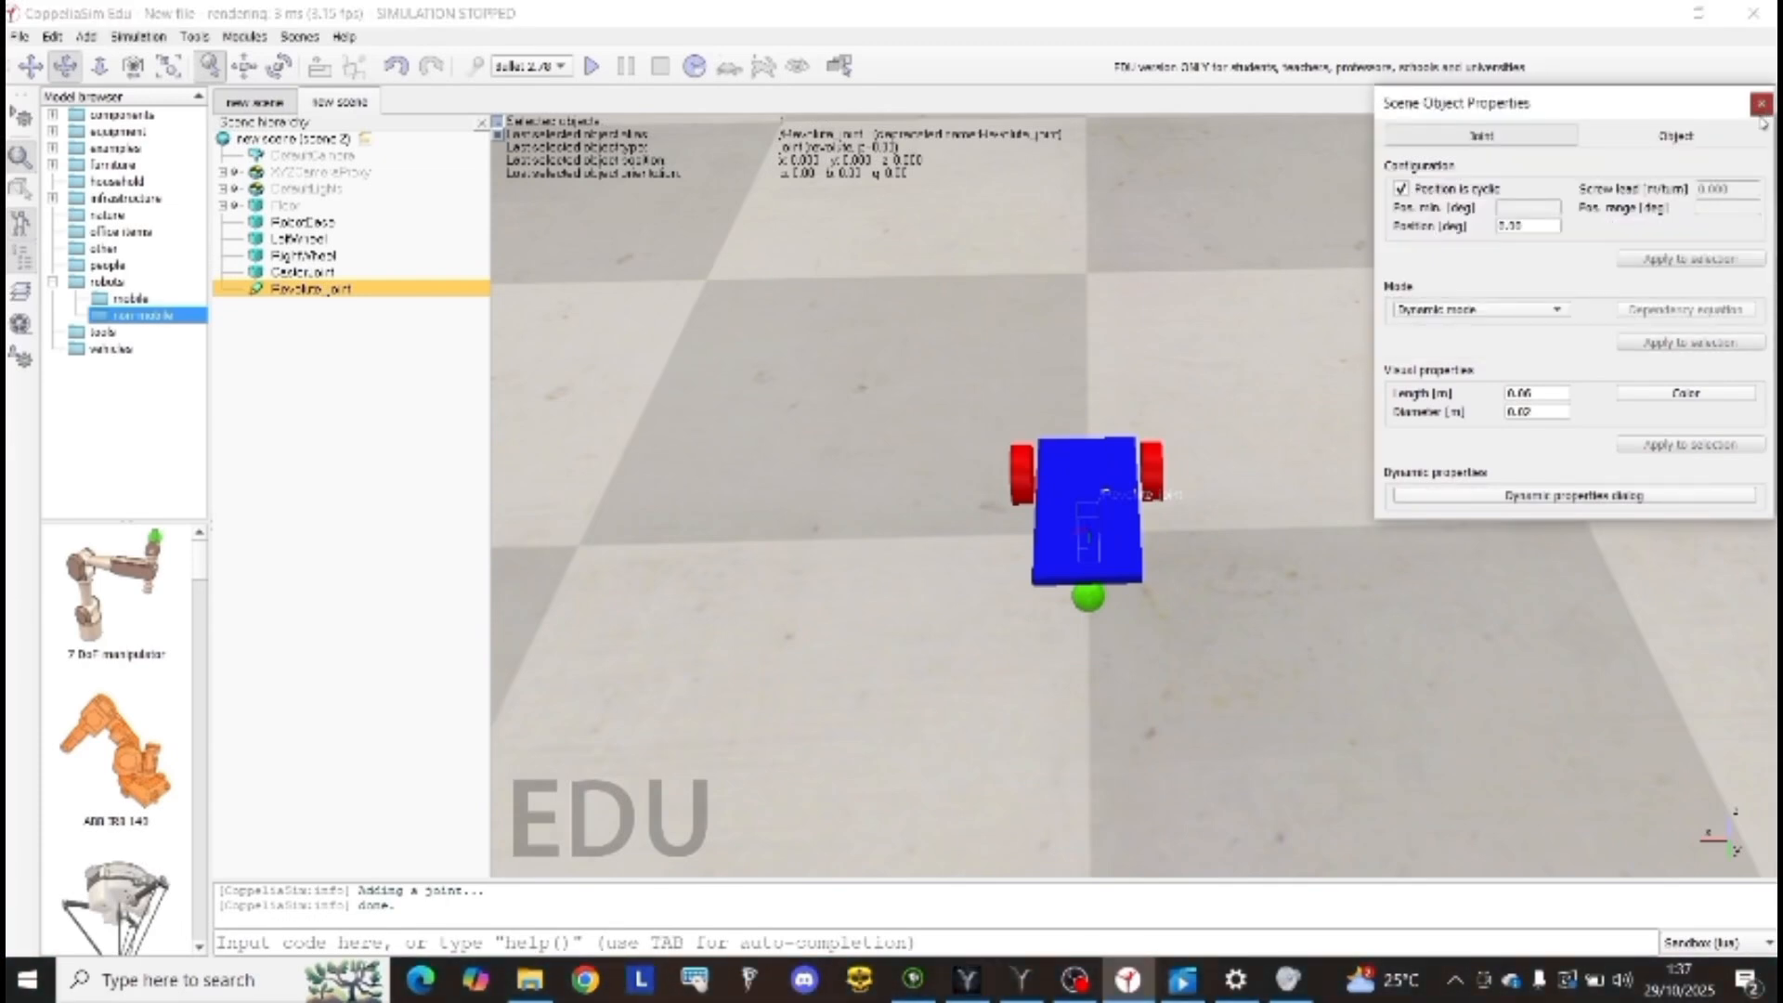
left_click(1762, 104)
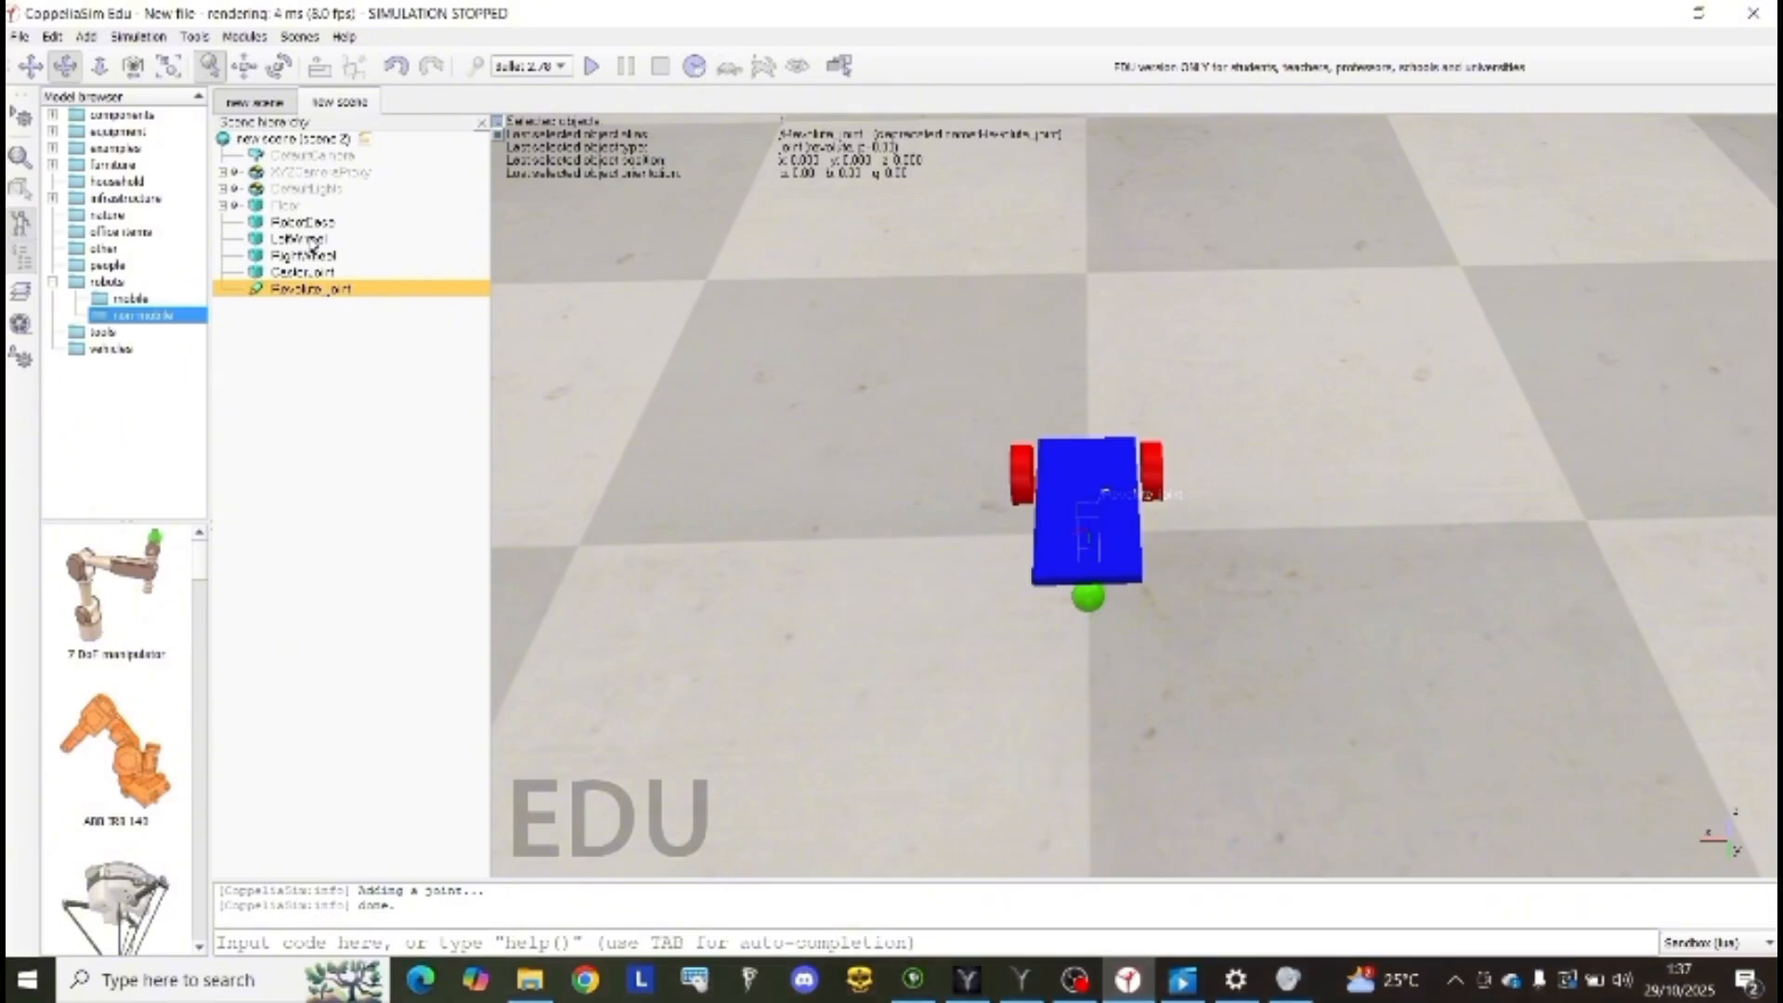
Step: Move the revolute joint to the left wheel by applying LeftWheel's world position to it
left_click(314, 241, "ctrl")
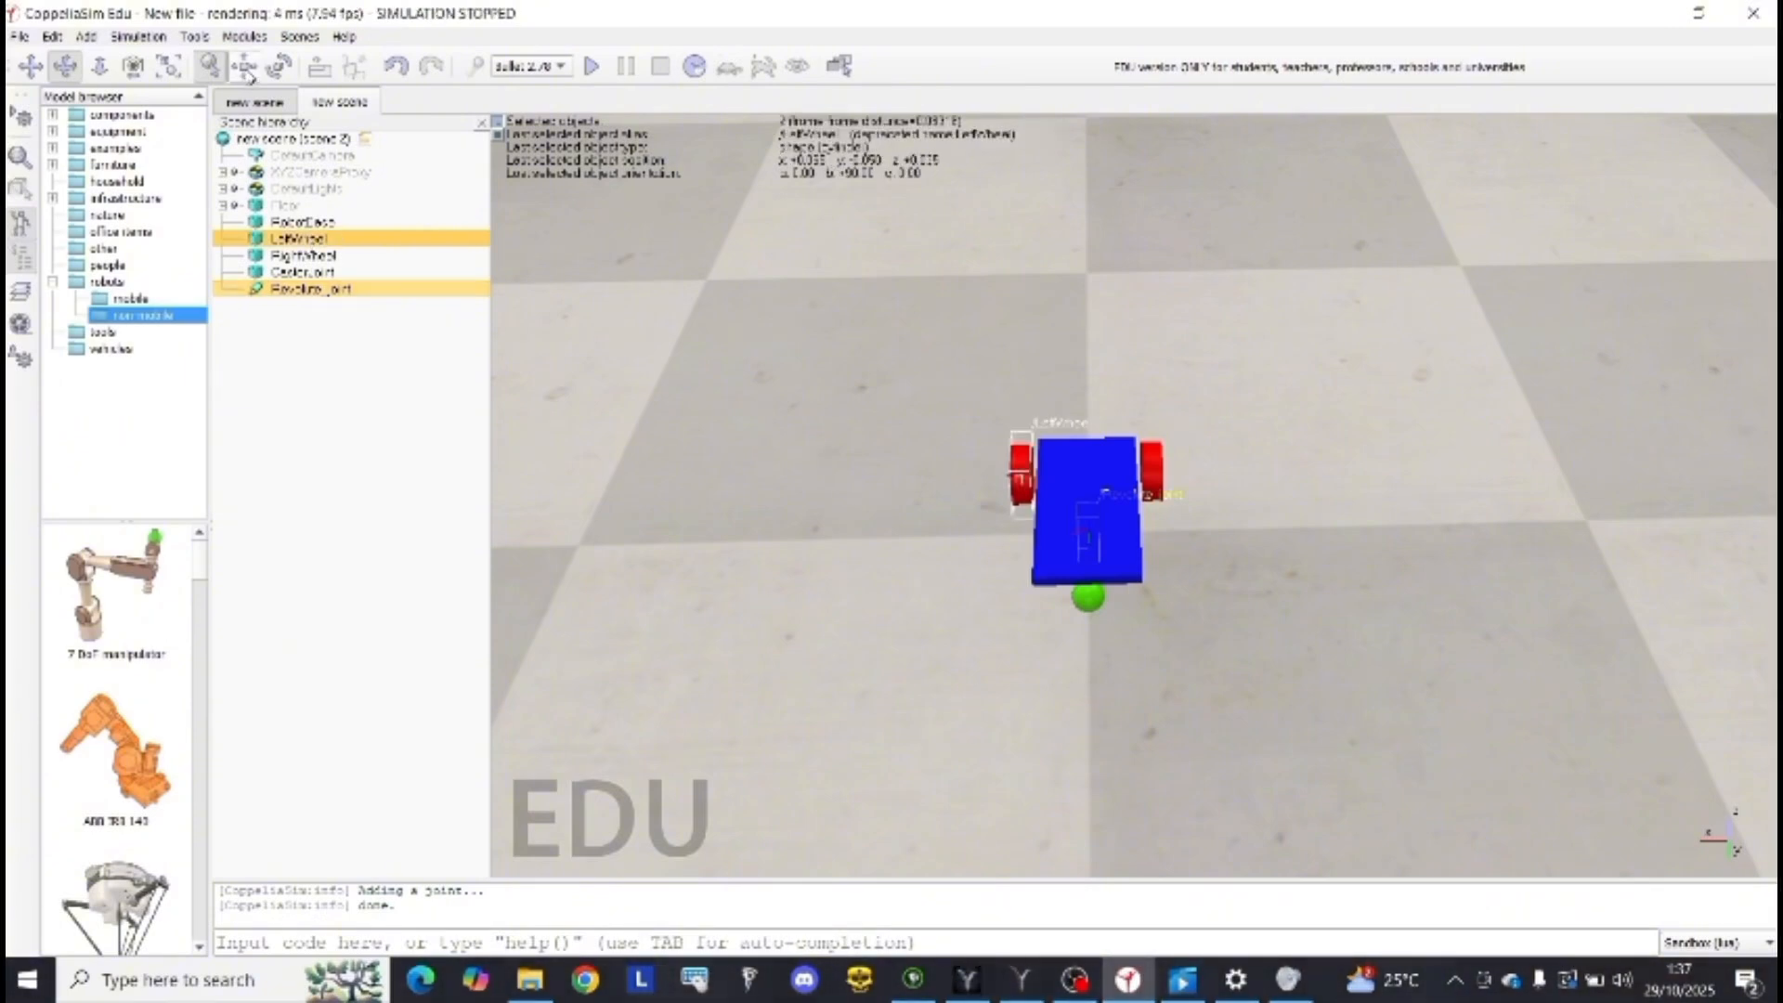
left_click(247, 71)
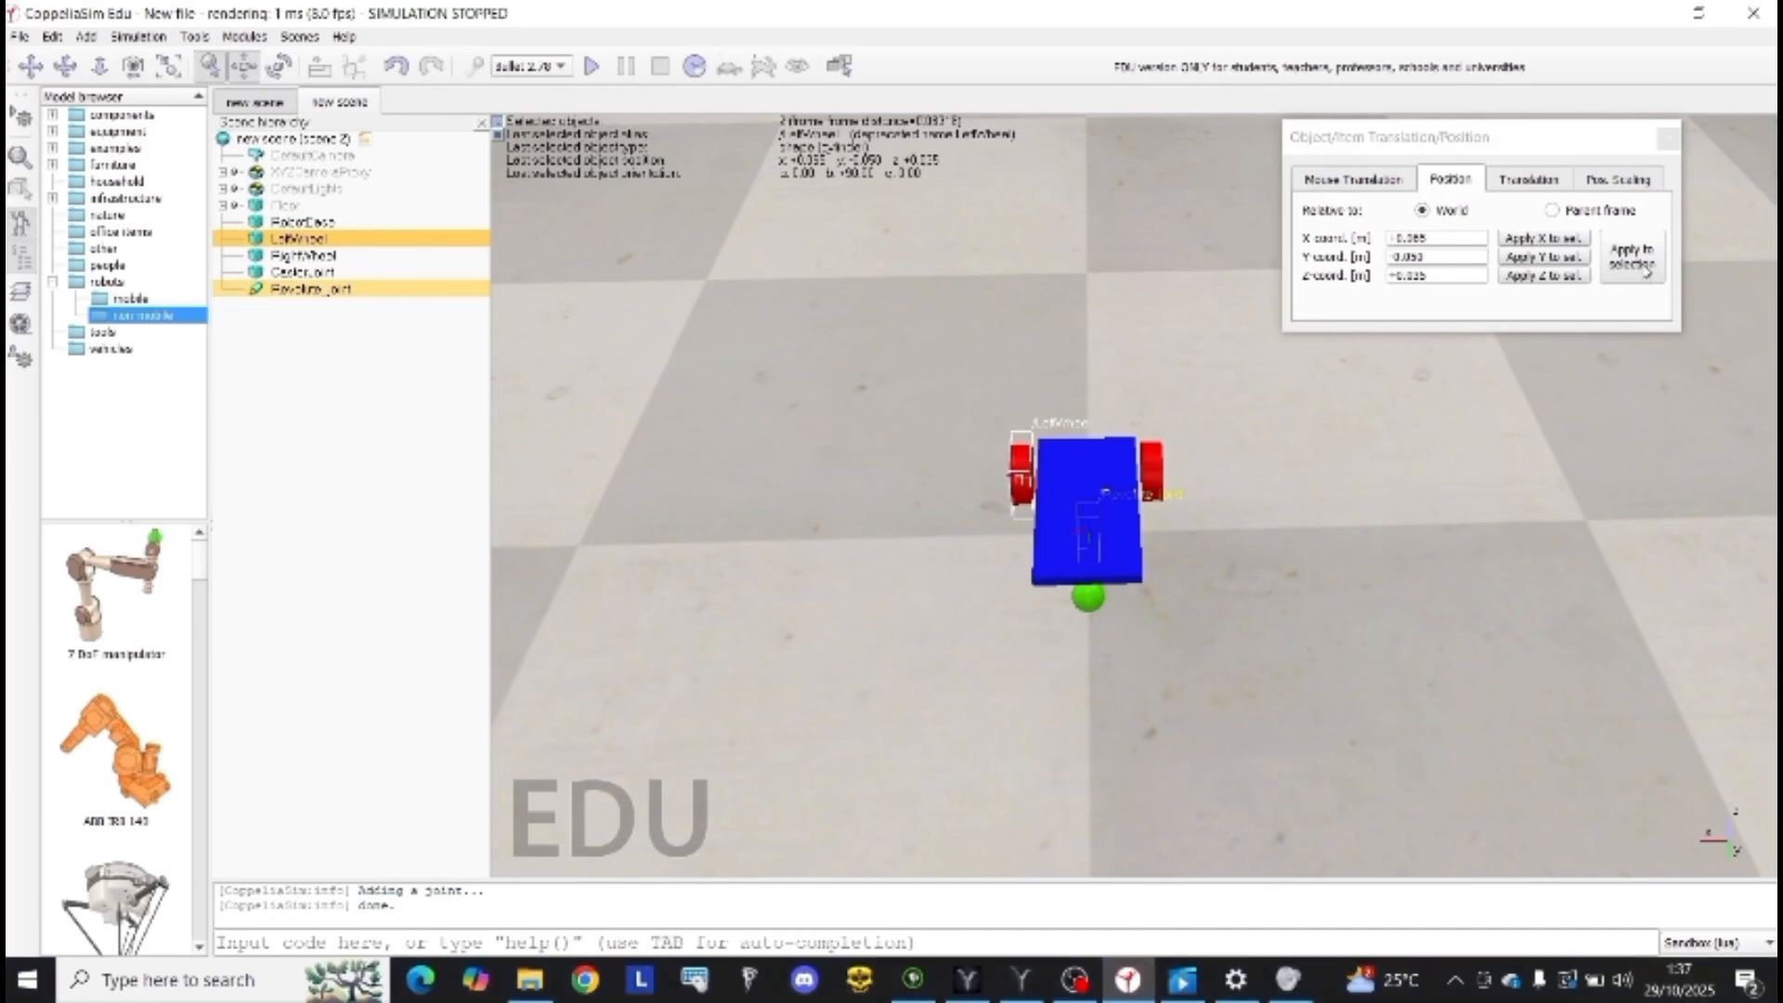
left_click(1647, 270)
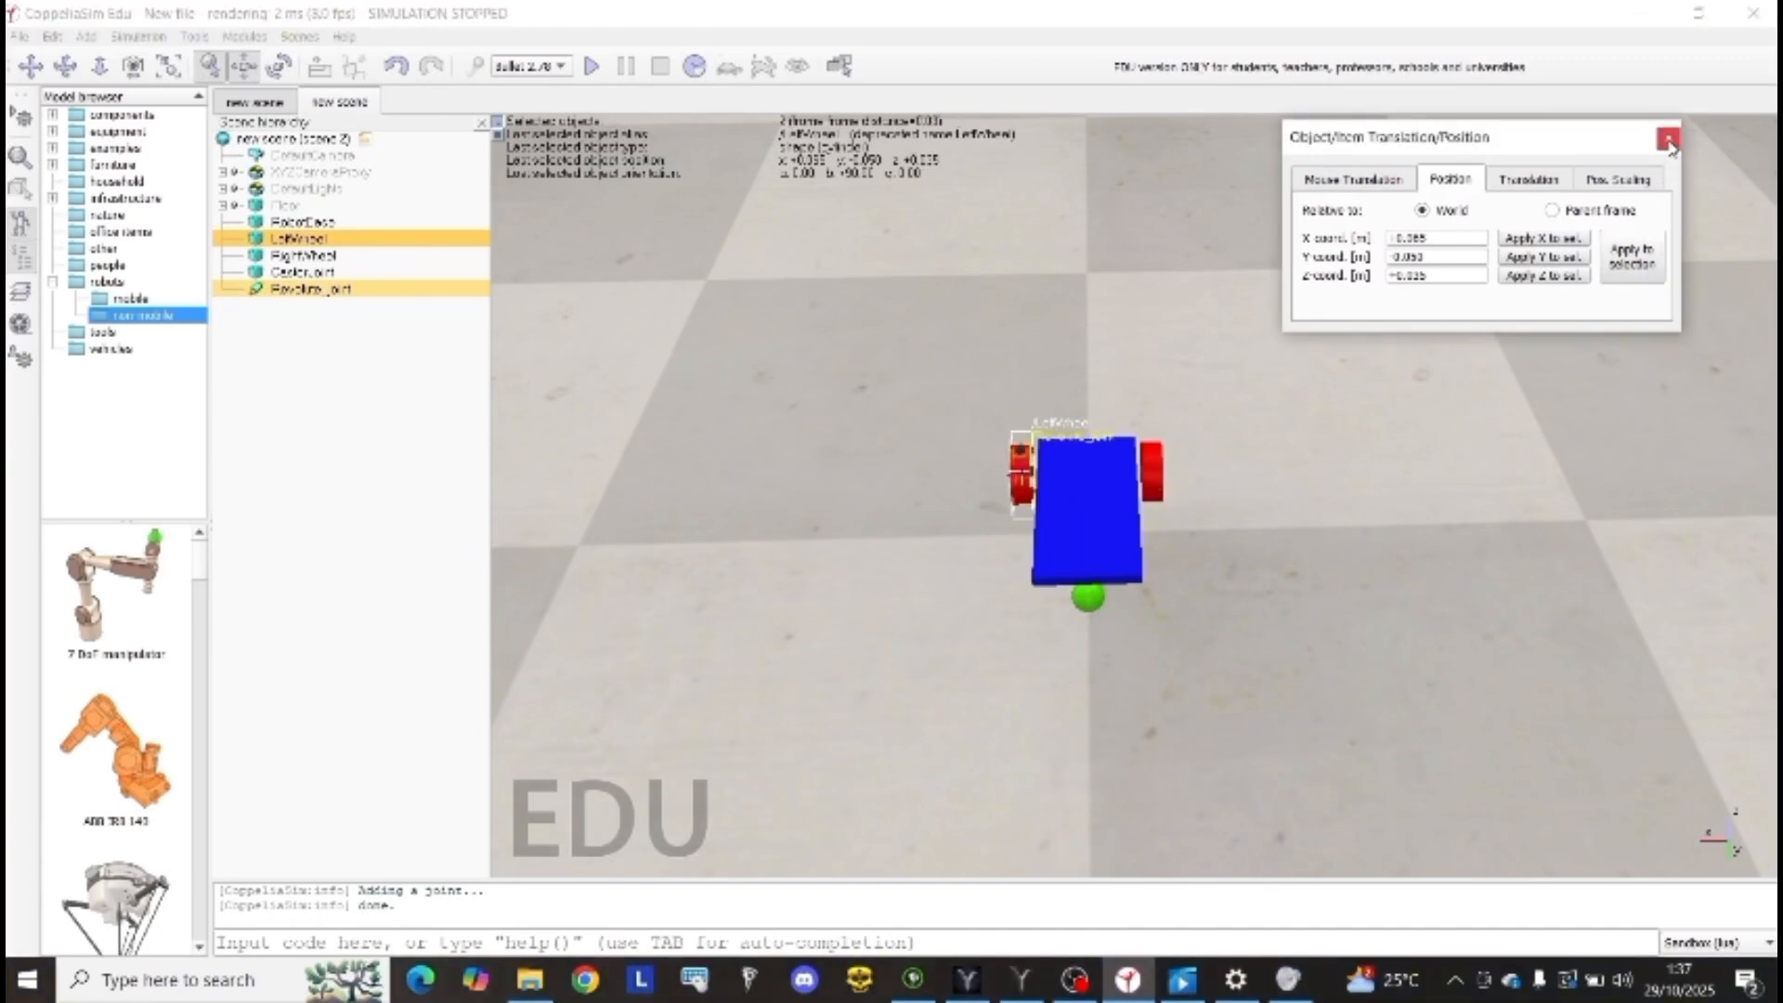
left_click(1667, 141)
Step: Align the revolute joint with LeftWheel by applying the wheel's world orientation, with Alpha 0, Beta 90 and Gamma 0 degrees
left_click(280, 68)
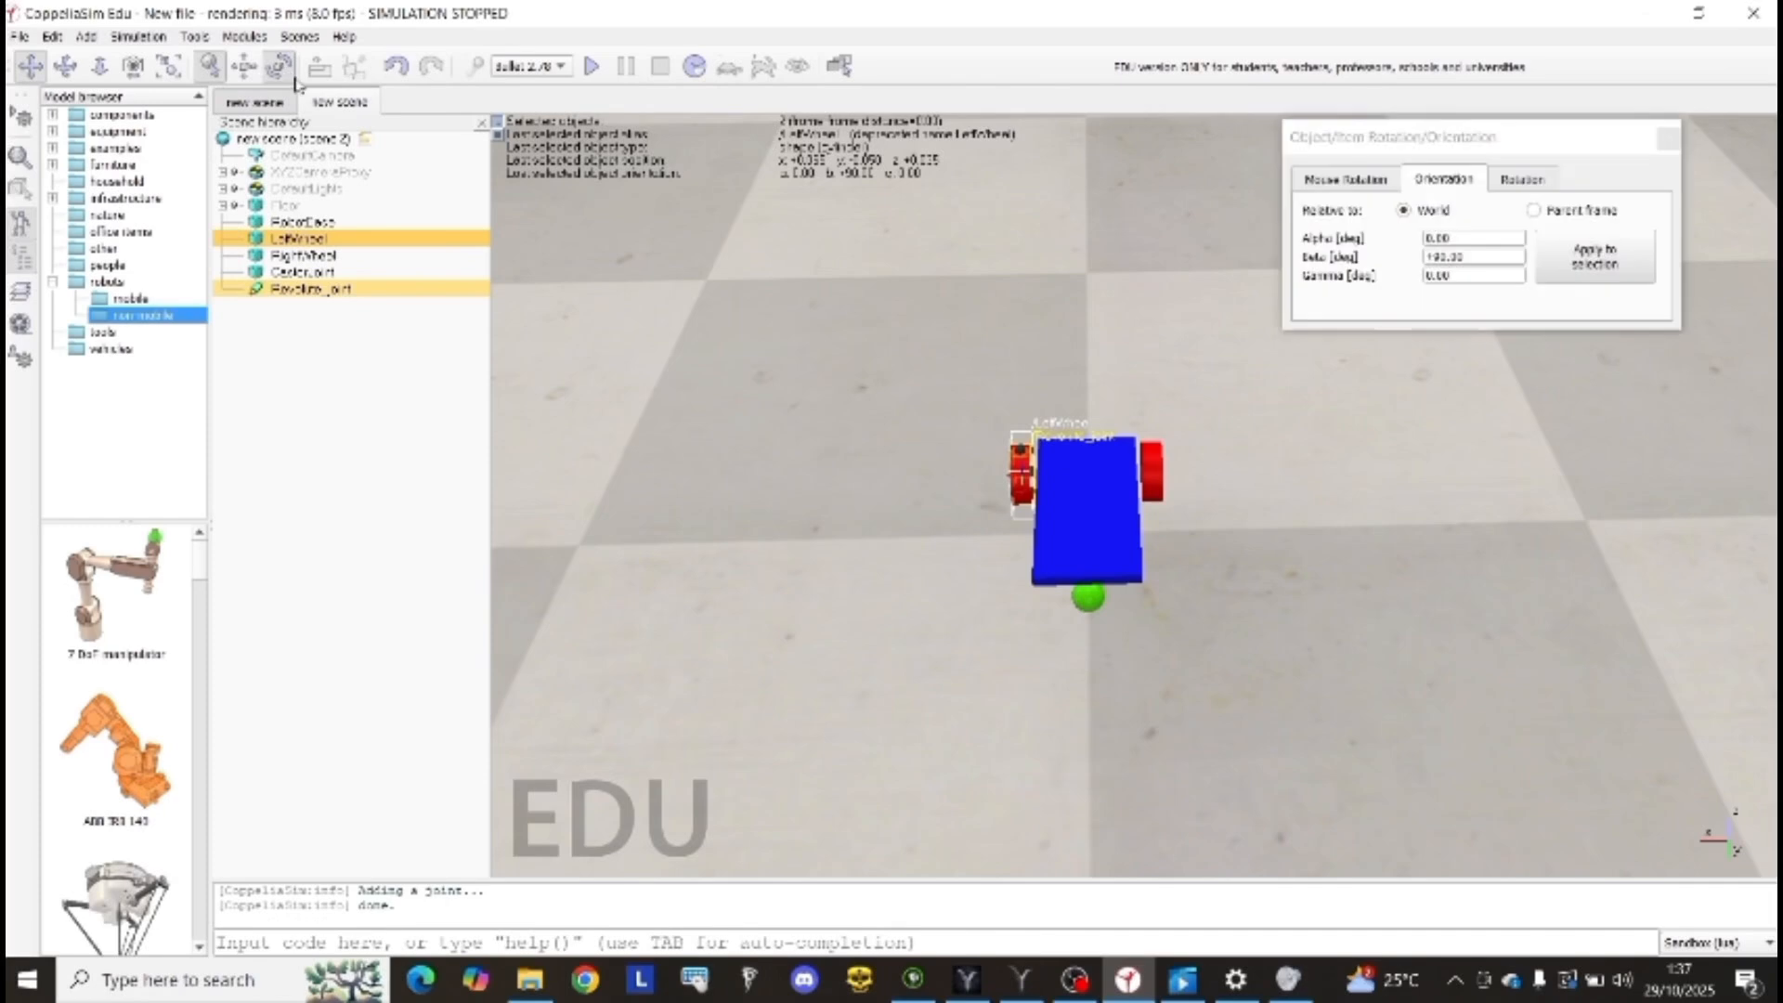
left_click(1613, 279)
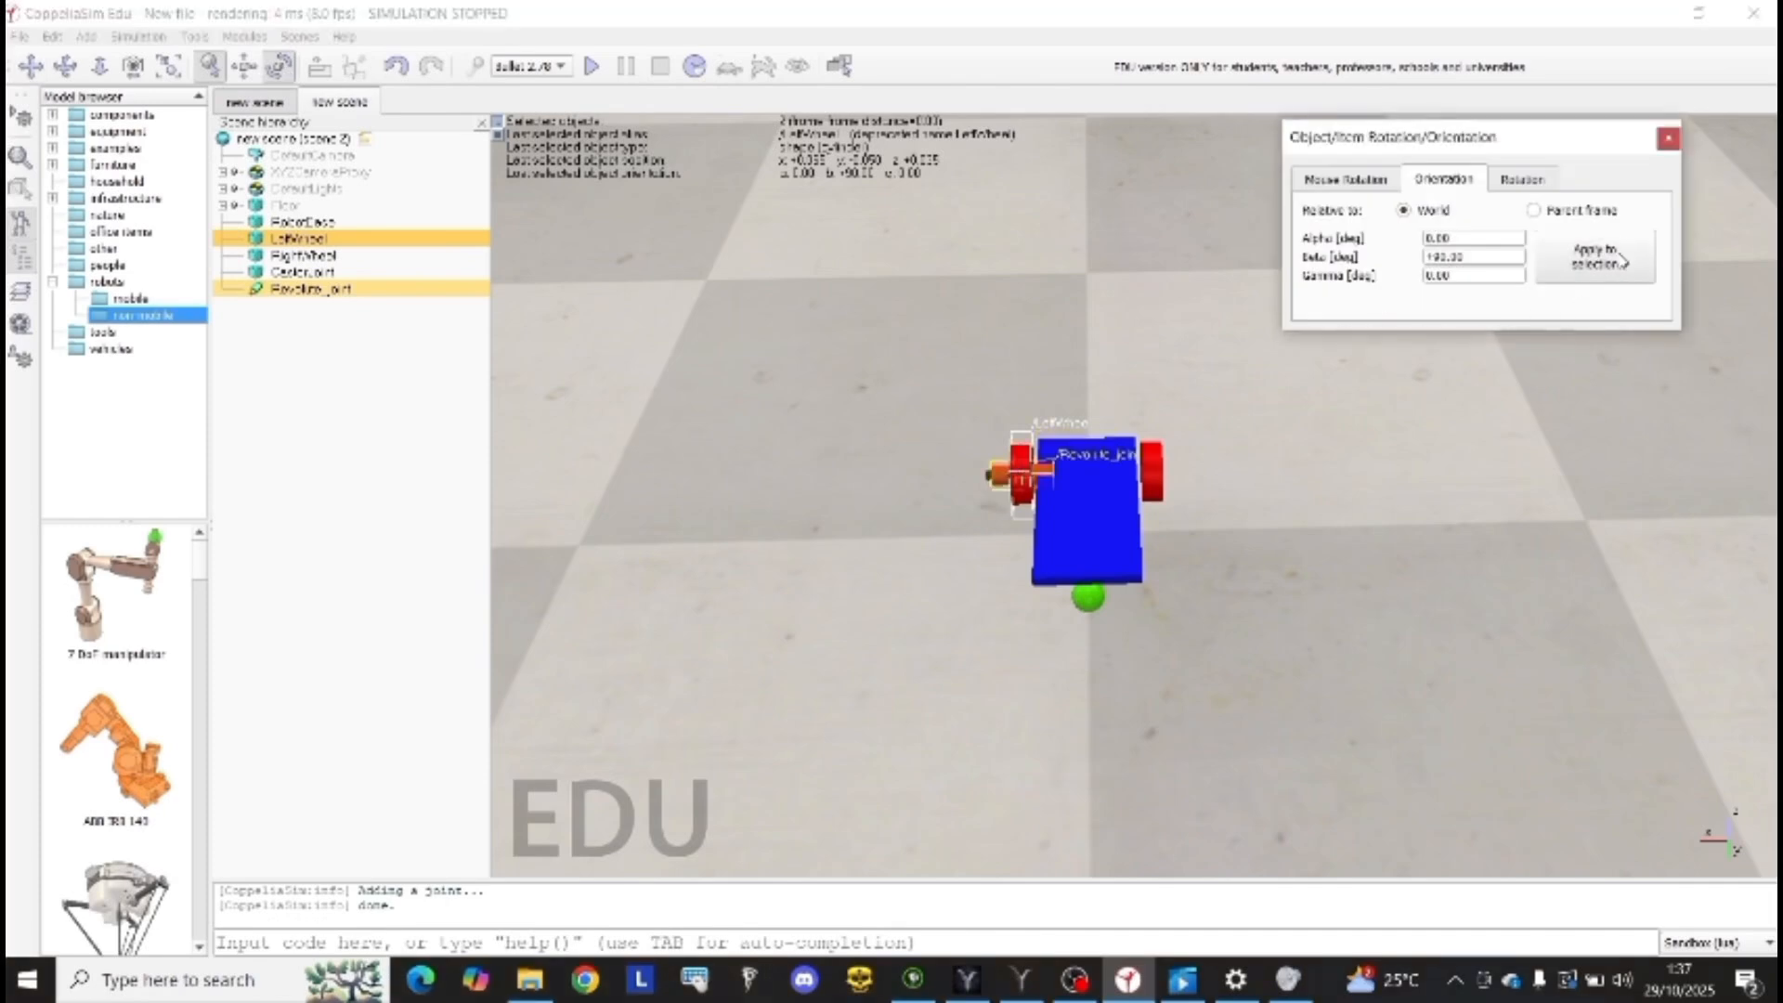
left_click(1667, 139)
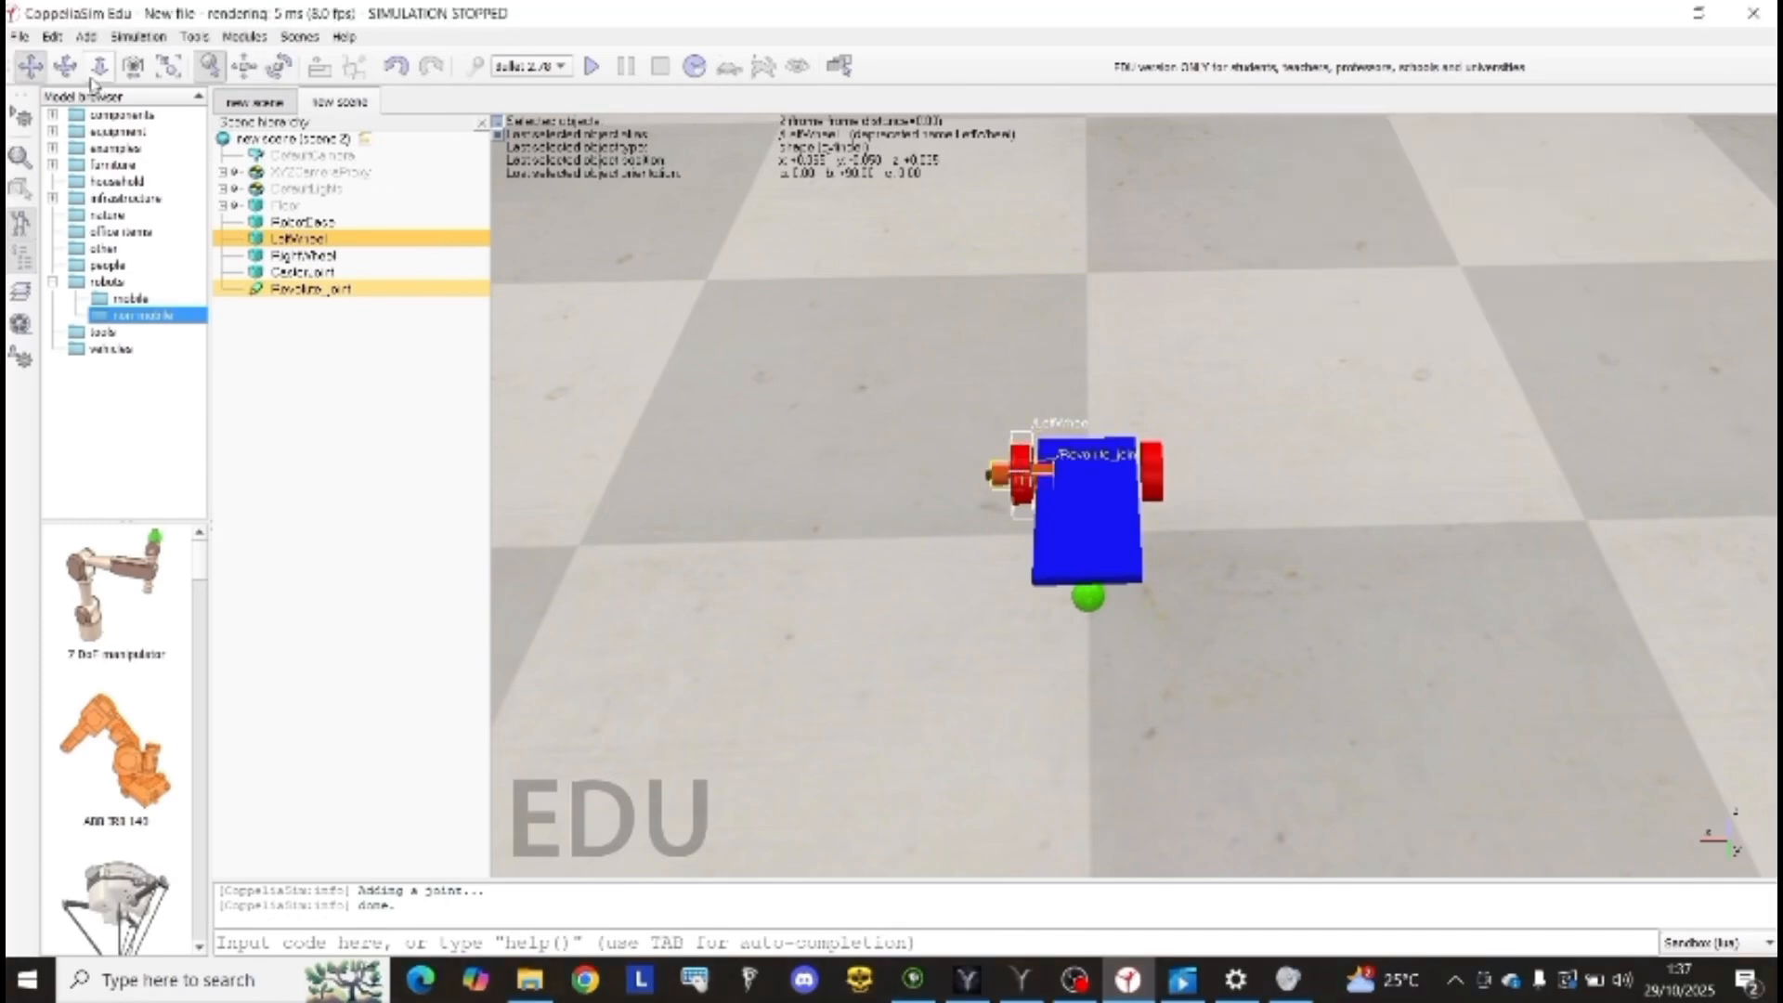
Step: Rename the revolute joint as LeftMotor in the scene hierarchy
left_click(65, 66)
left_click_drag(1110, 497, 949, 462)
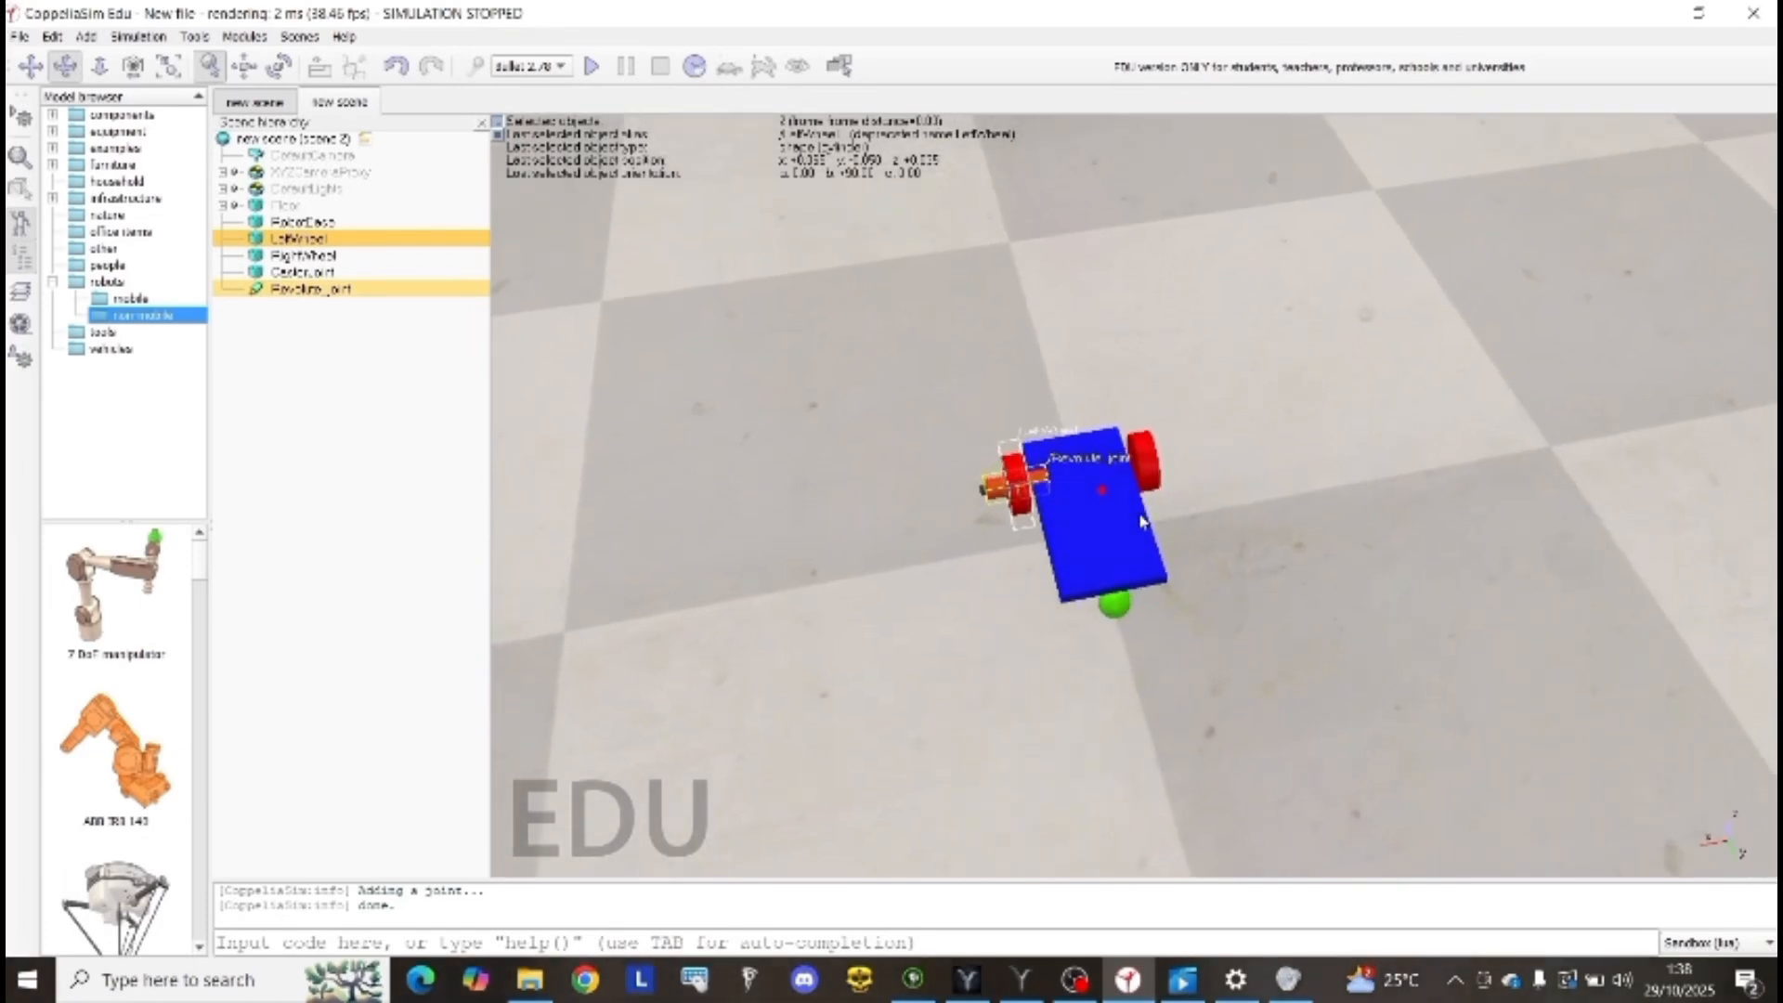
left_click(345, 291)
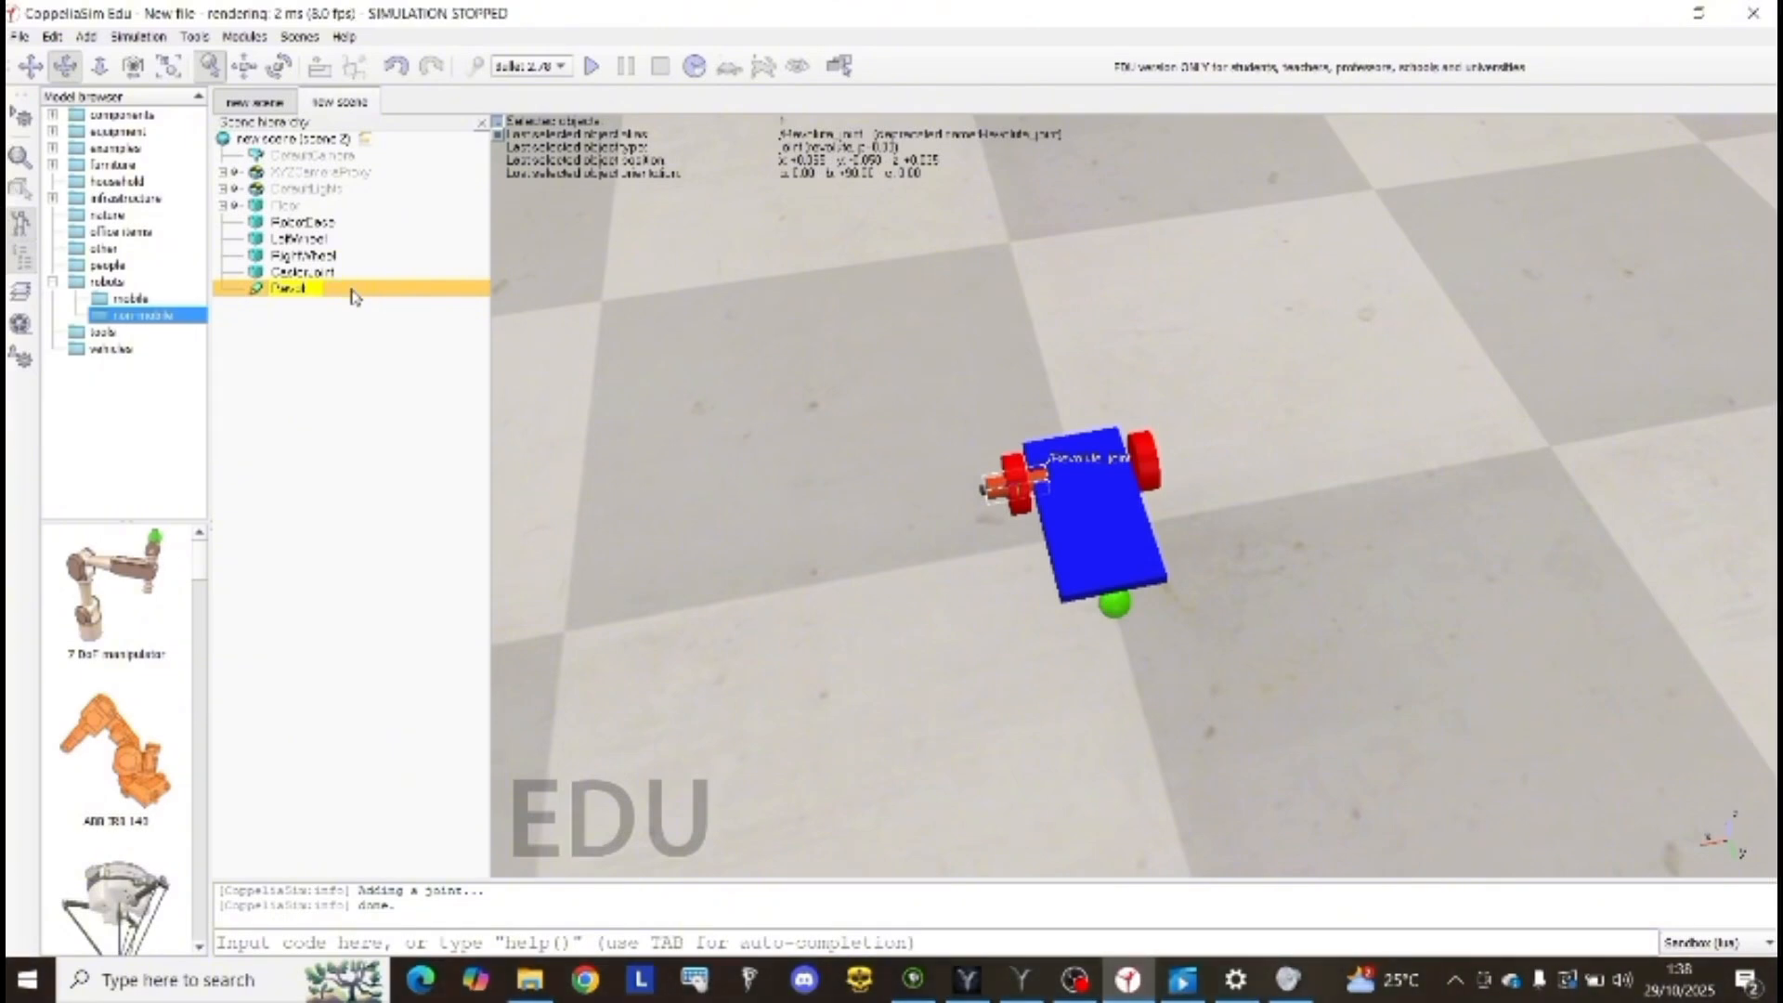
type("Ref")
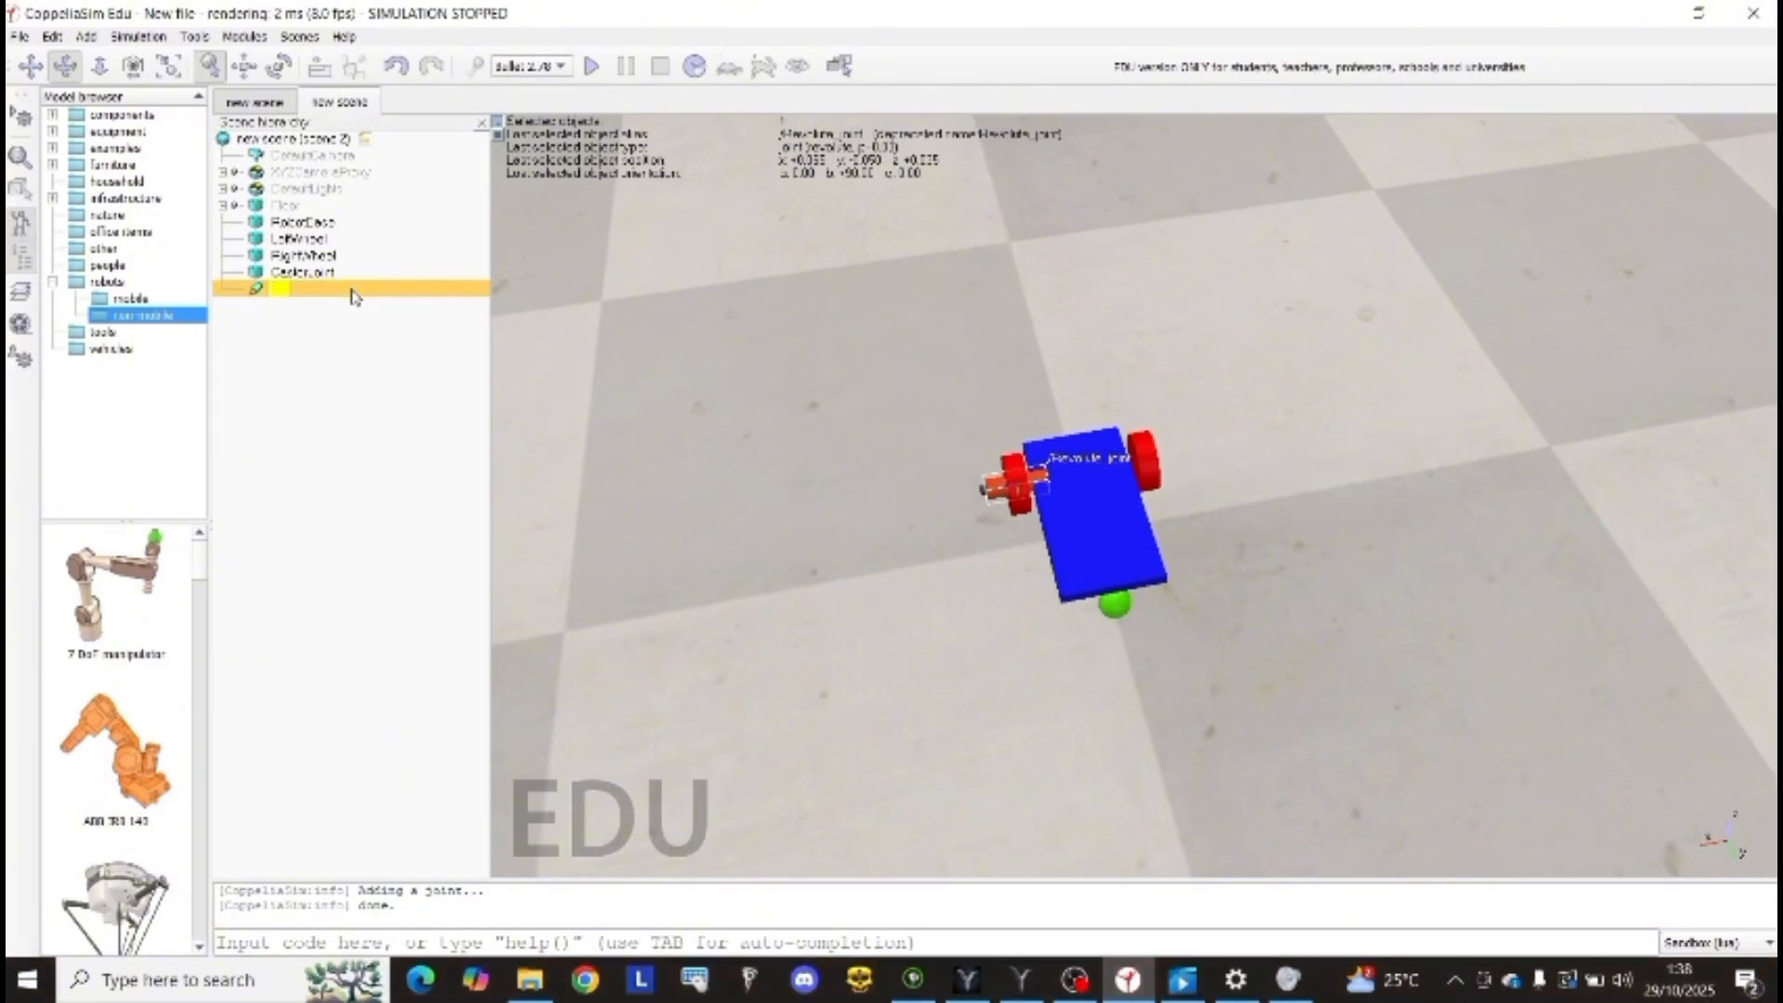
type("tMoto")
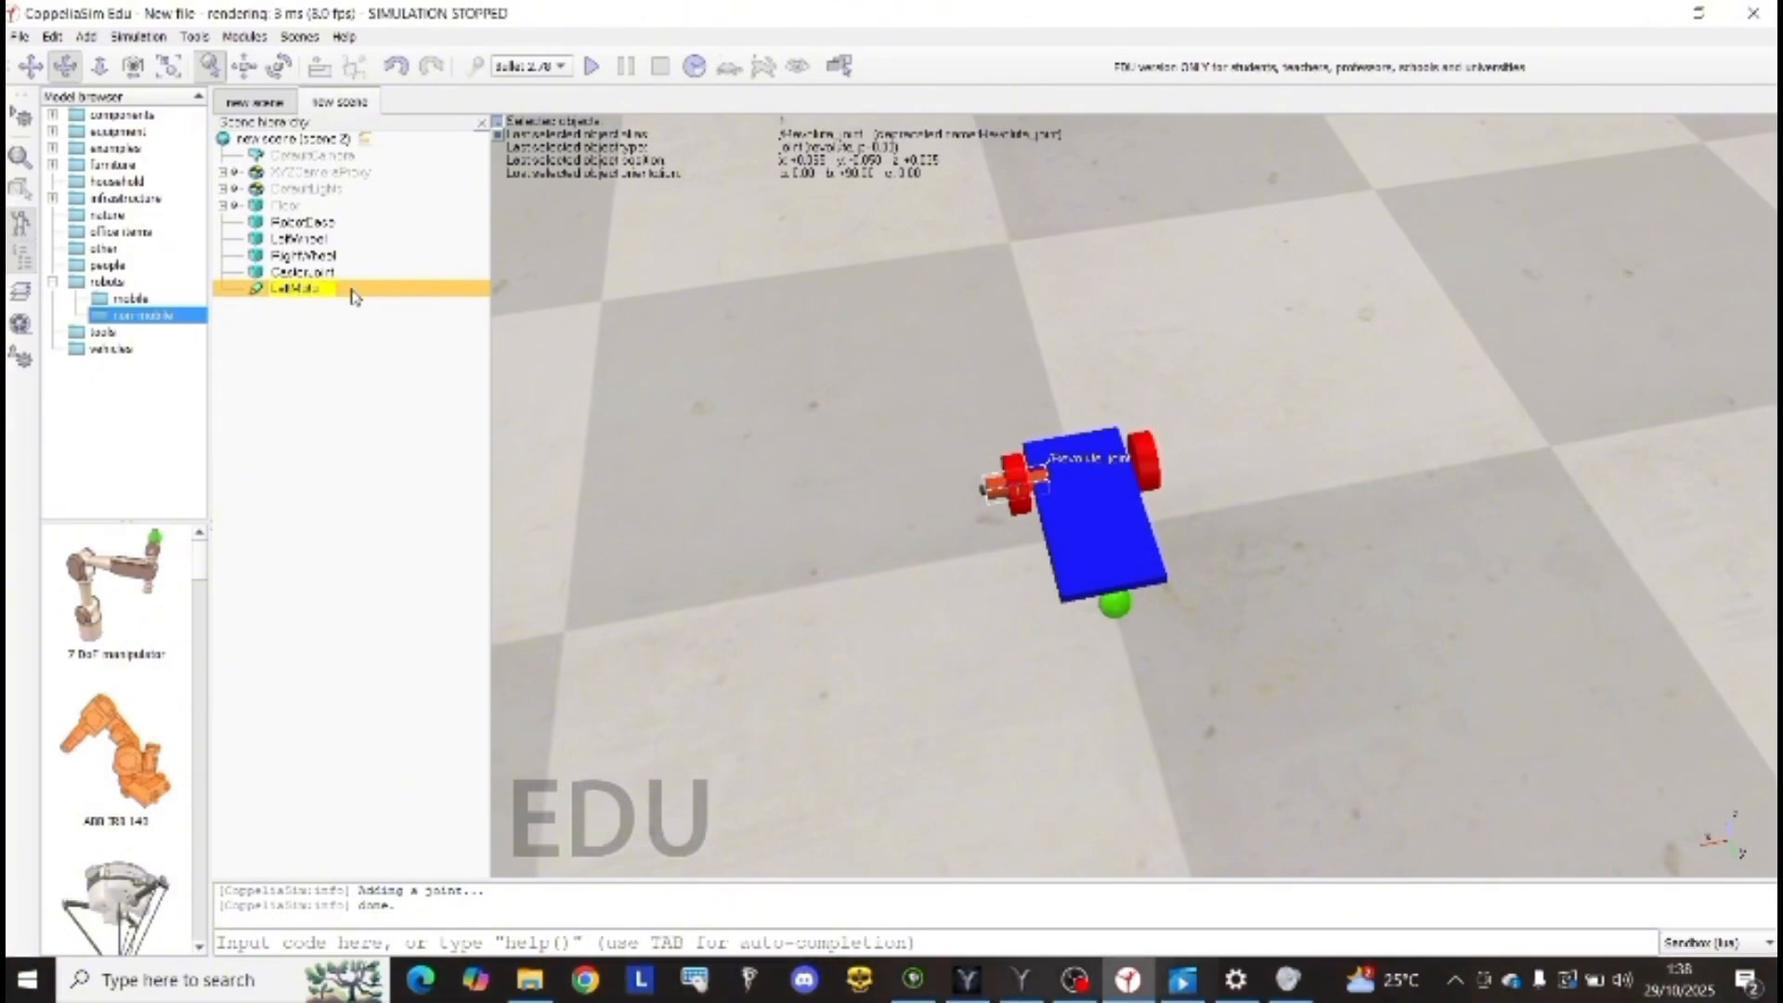
key("Return")
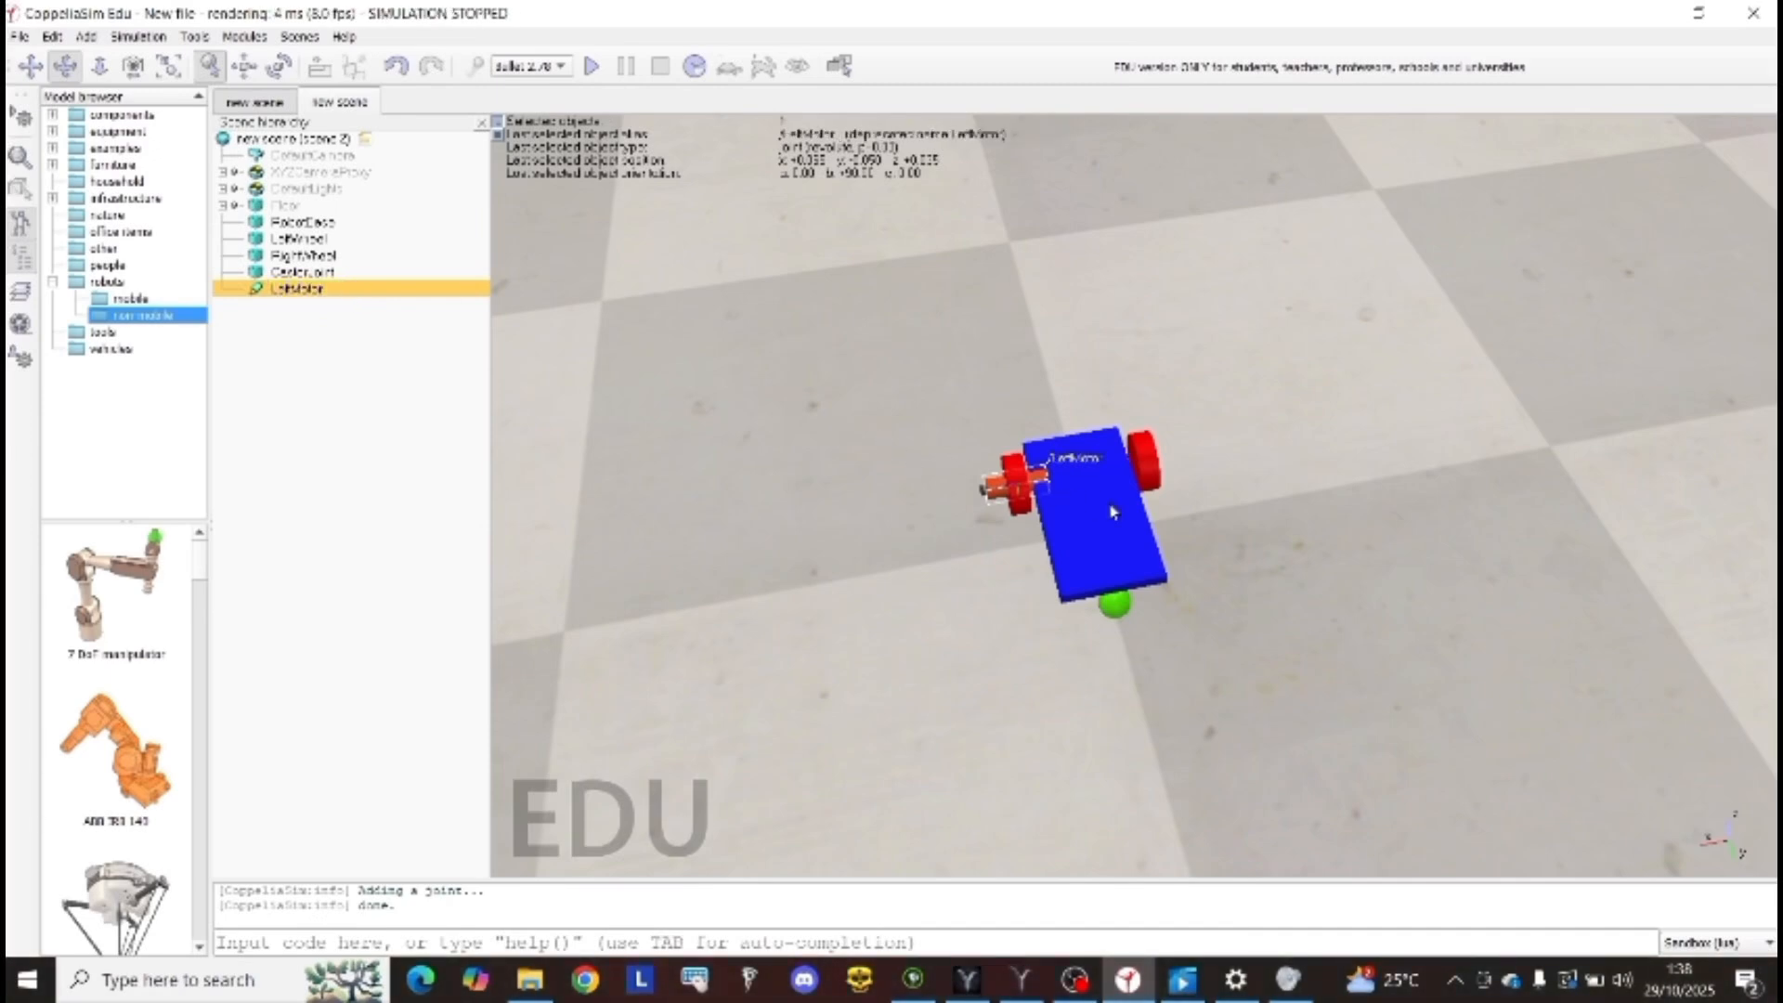
left_click(1112, 512)
left_click(1015, 490)
left_click(1002, 484)
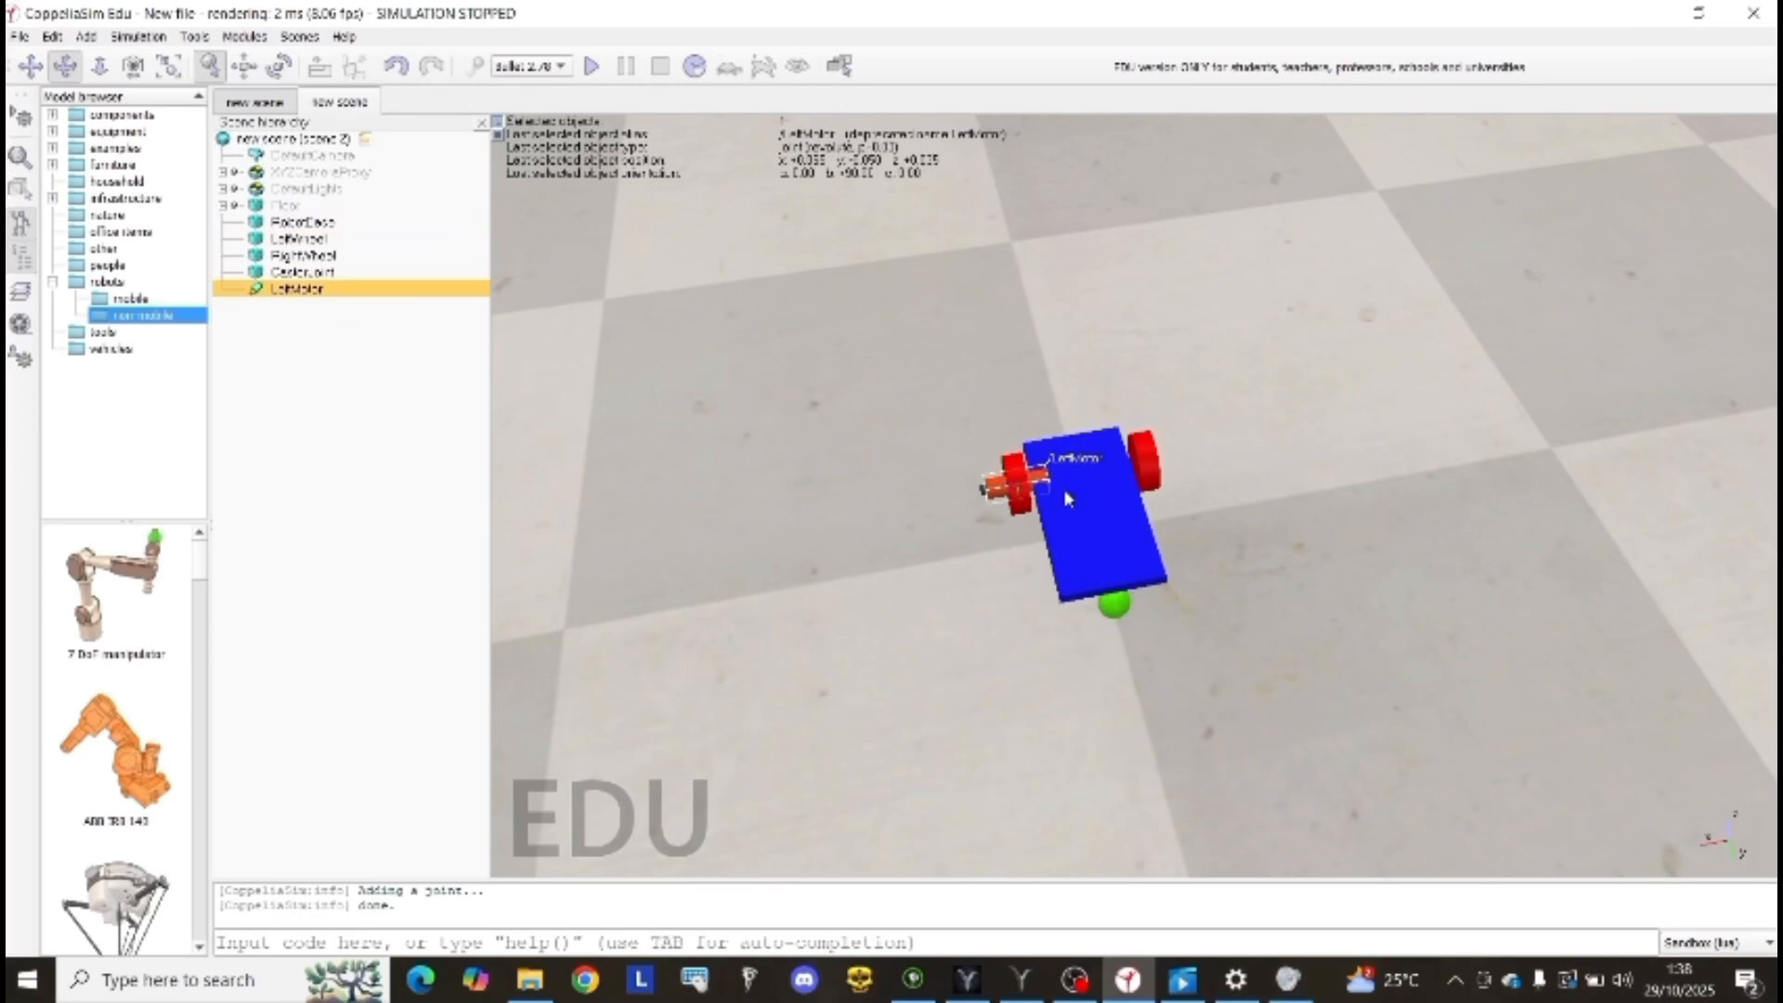
left_click(1054, 501)
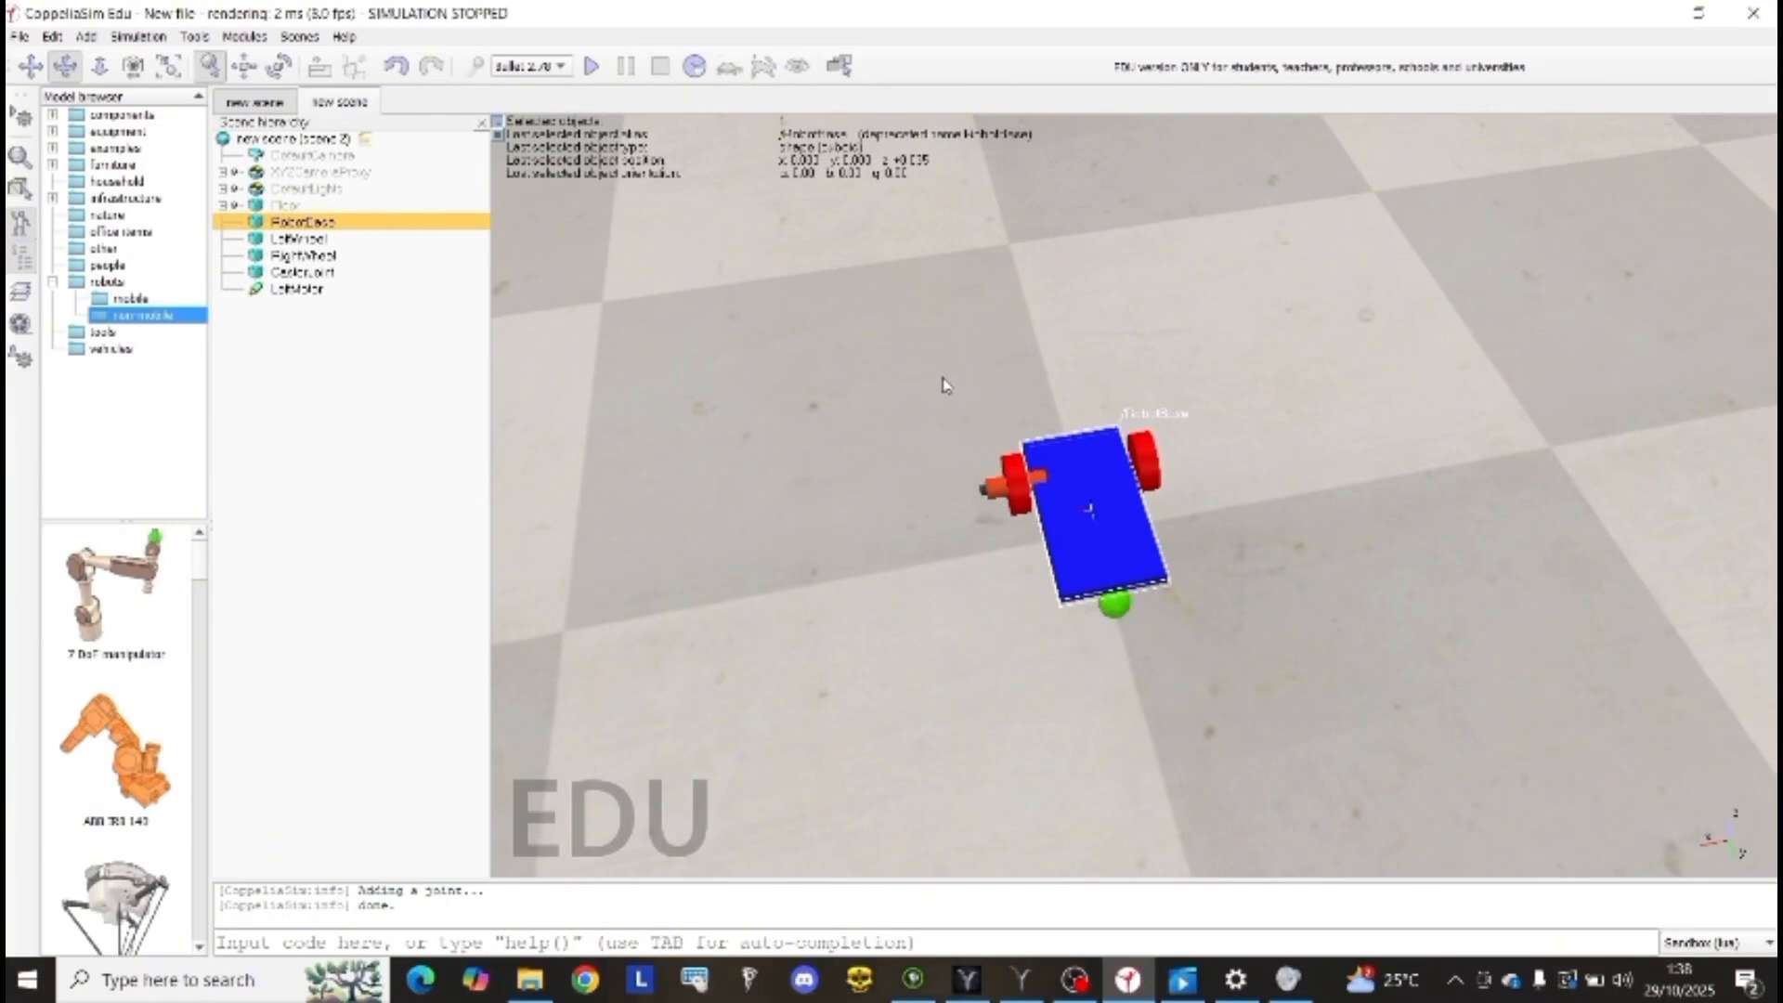
Step: Duplicate the LeftMotor joint in the scene
left_click(321, 291)
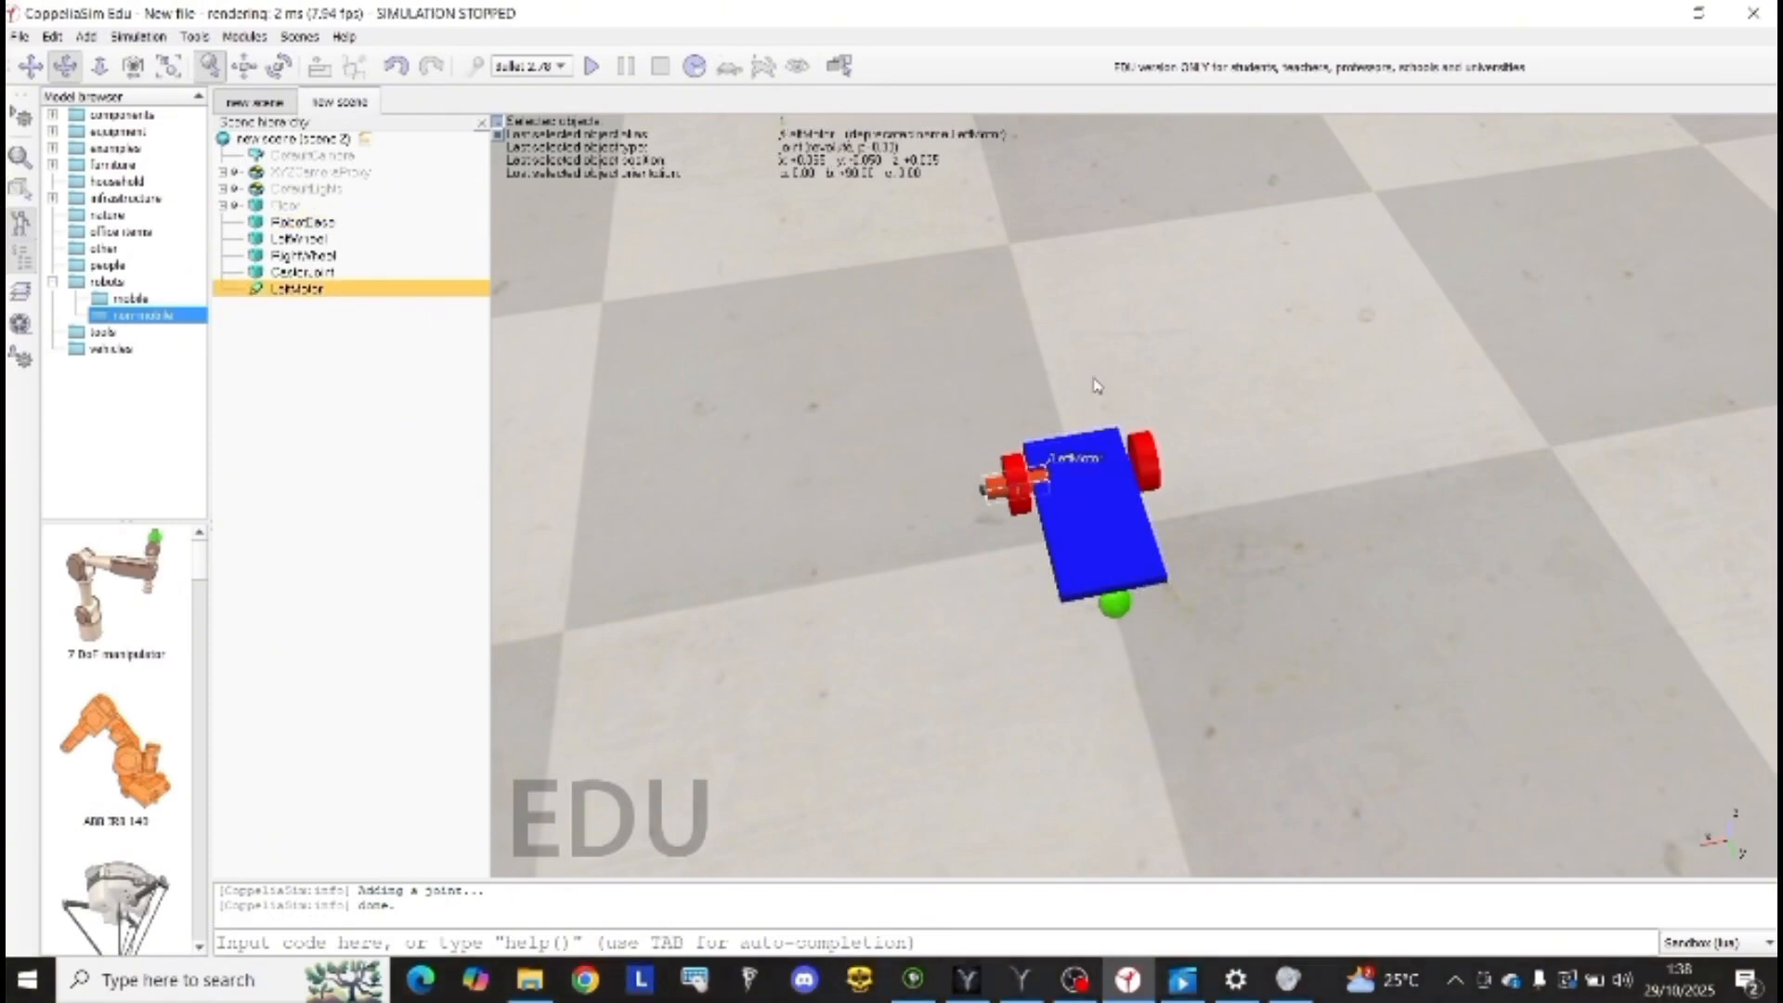
key("ctrl+c")
key("ctrl+v")
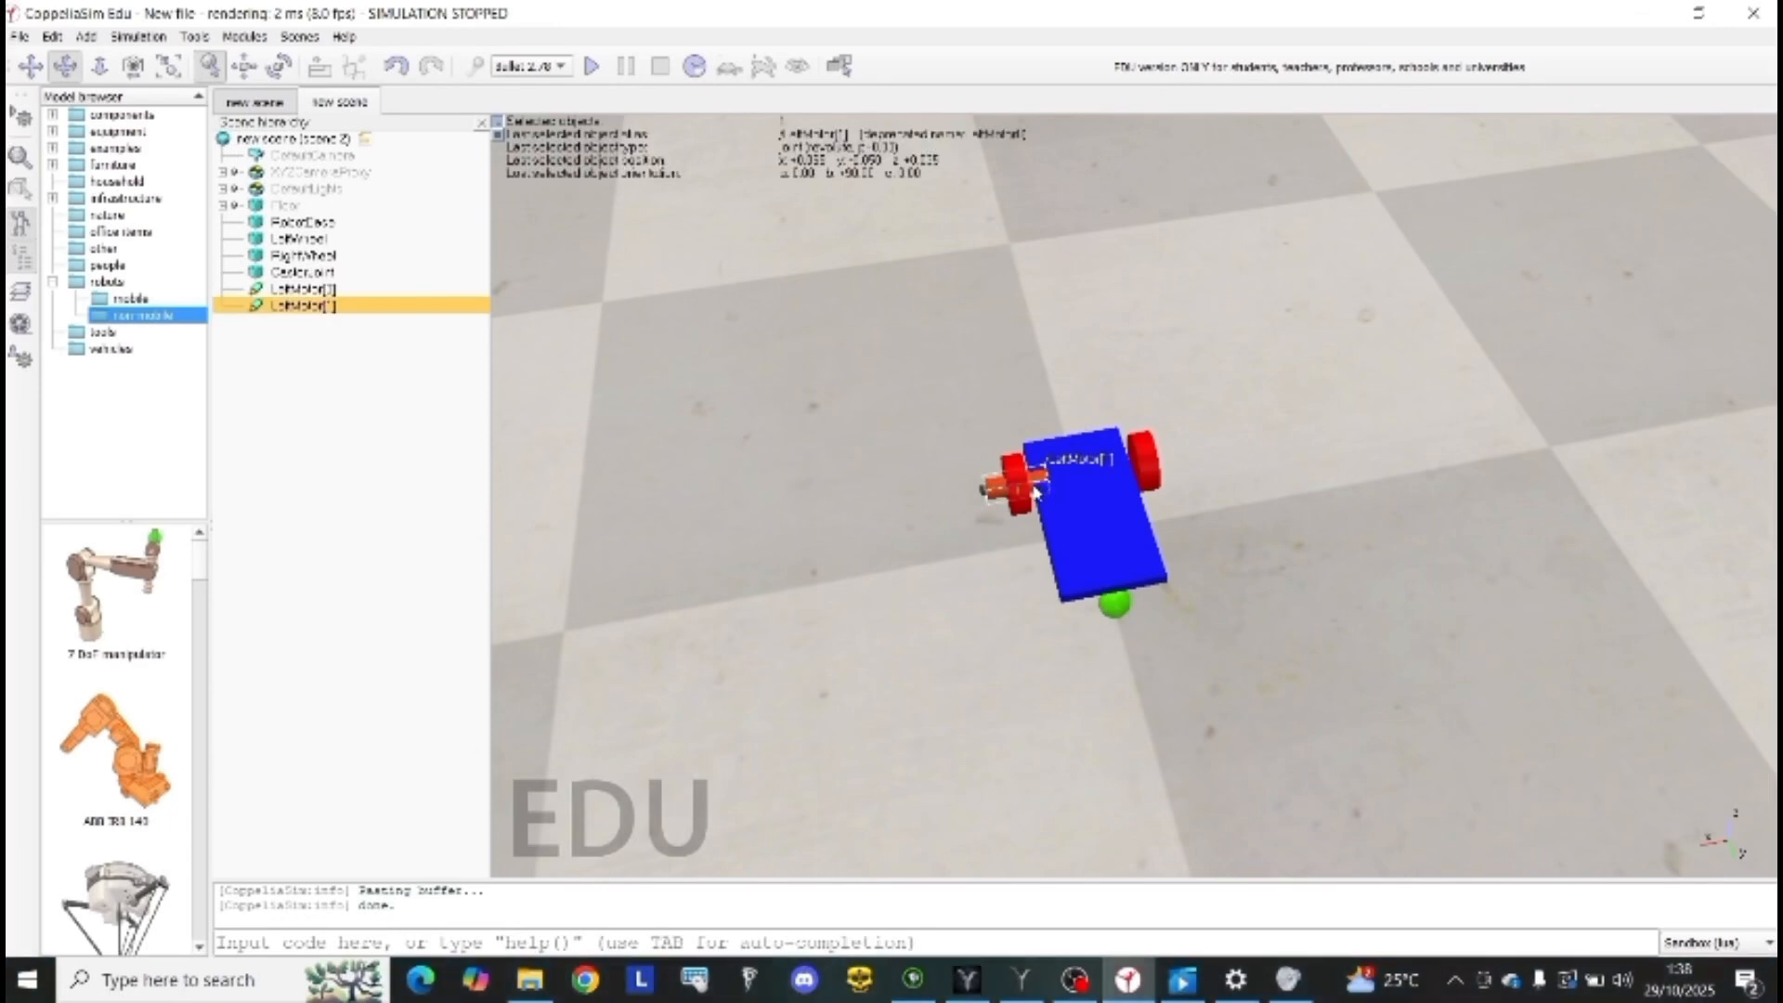
Step: Rename the copied motor joint as RightMotor in the scene hierarchy
double_click(296, 306)
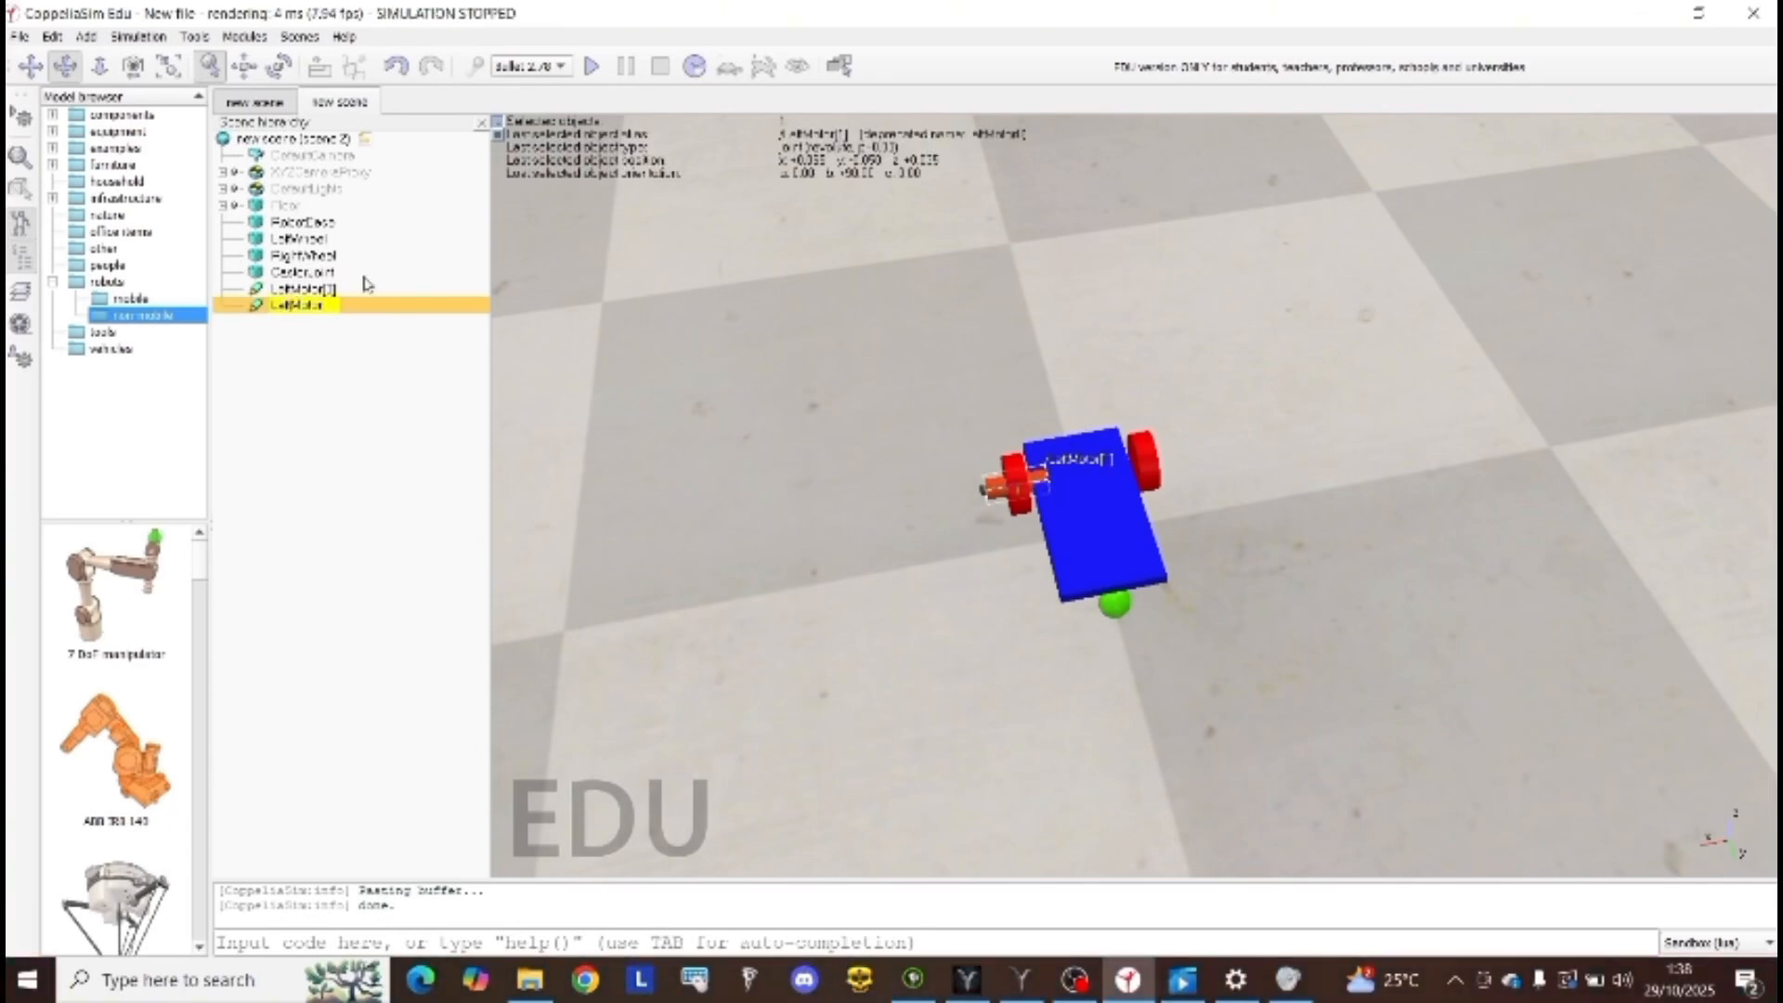
key("Home")
key("Delete")
key("Delete")
key("Delete")
key("Delete")
key("Delete")
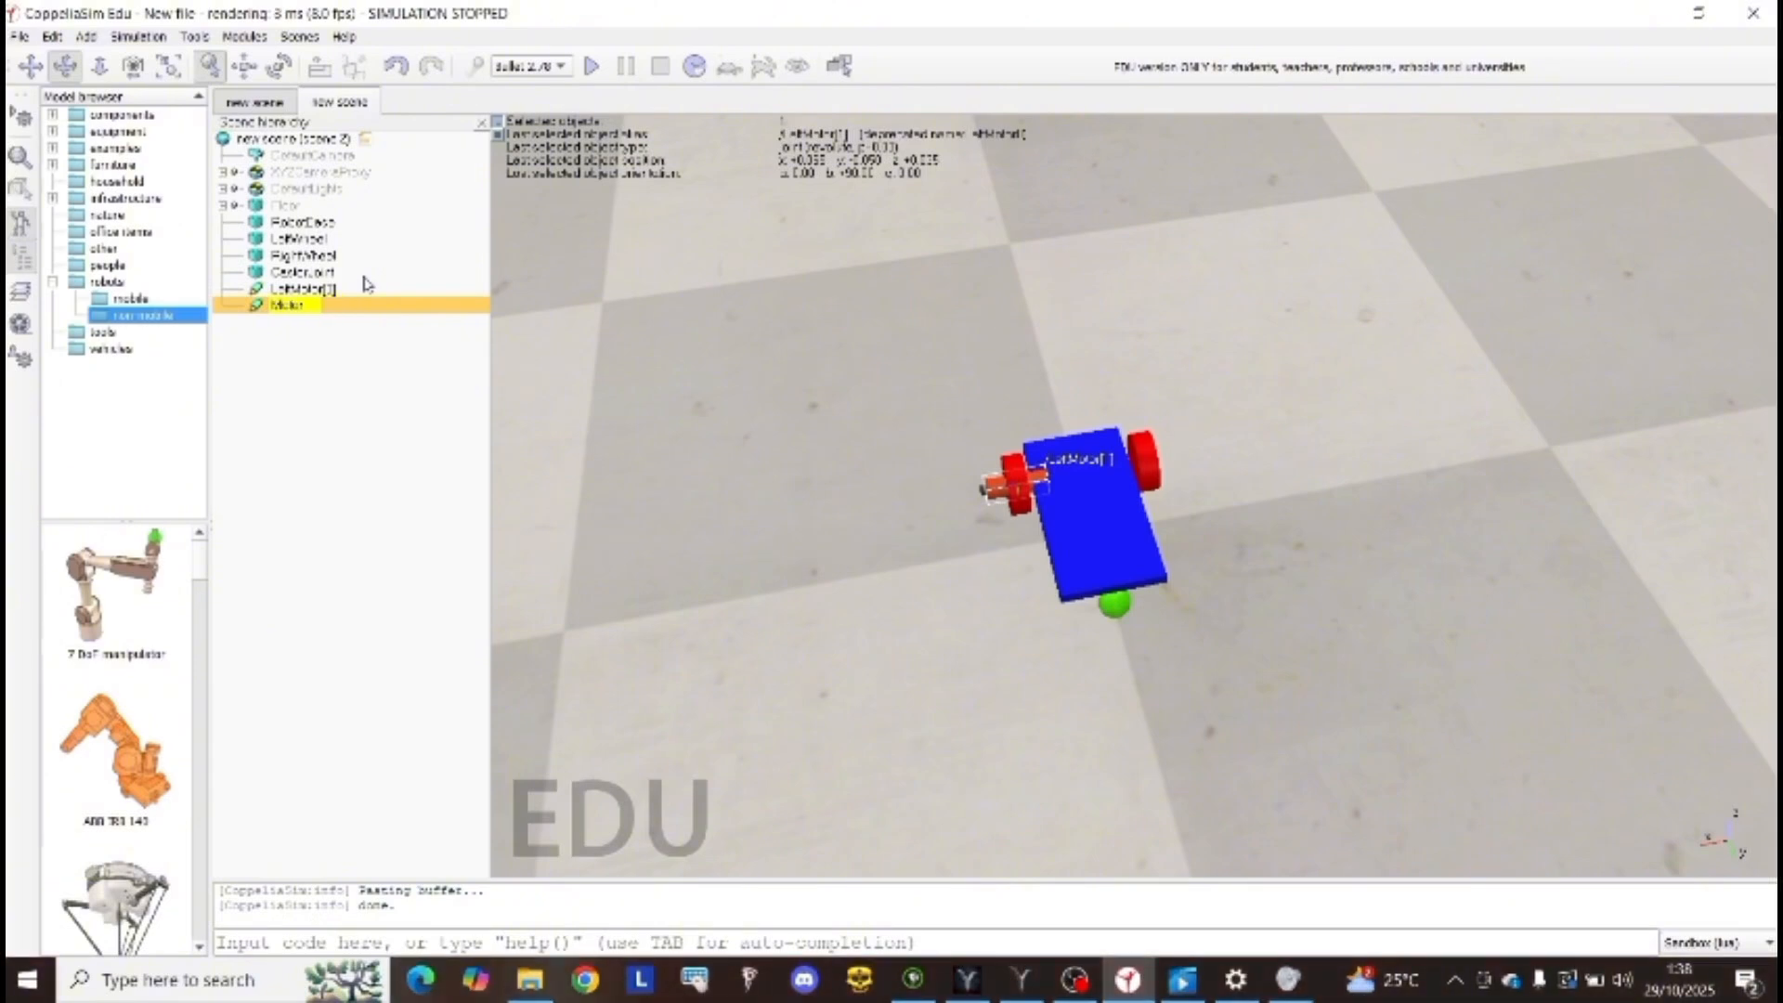
type("Right")
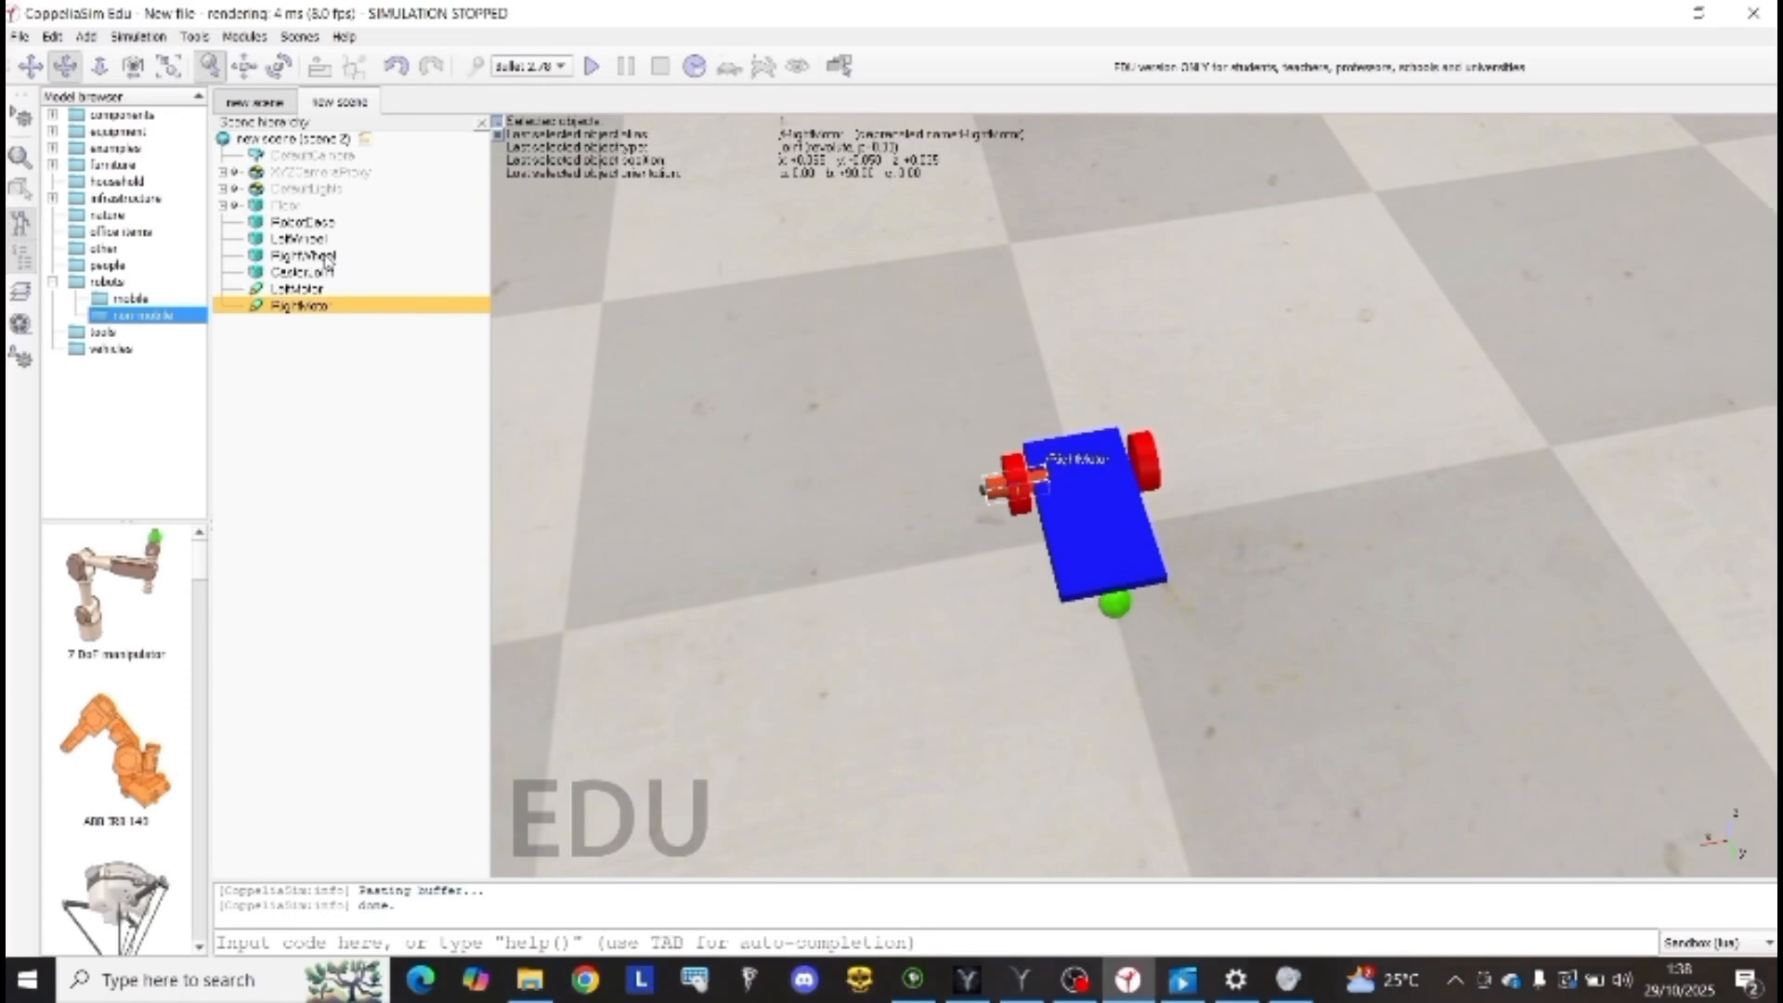
Step: Move RightMotor to the right wheel by applying RightWheel's world position to it
left_click(327, 257, "ctrl")
left_click(243, 65)
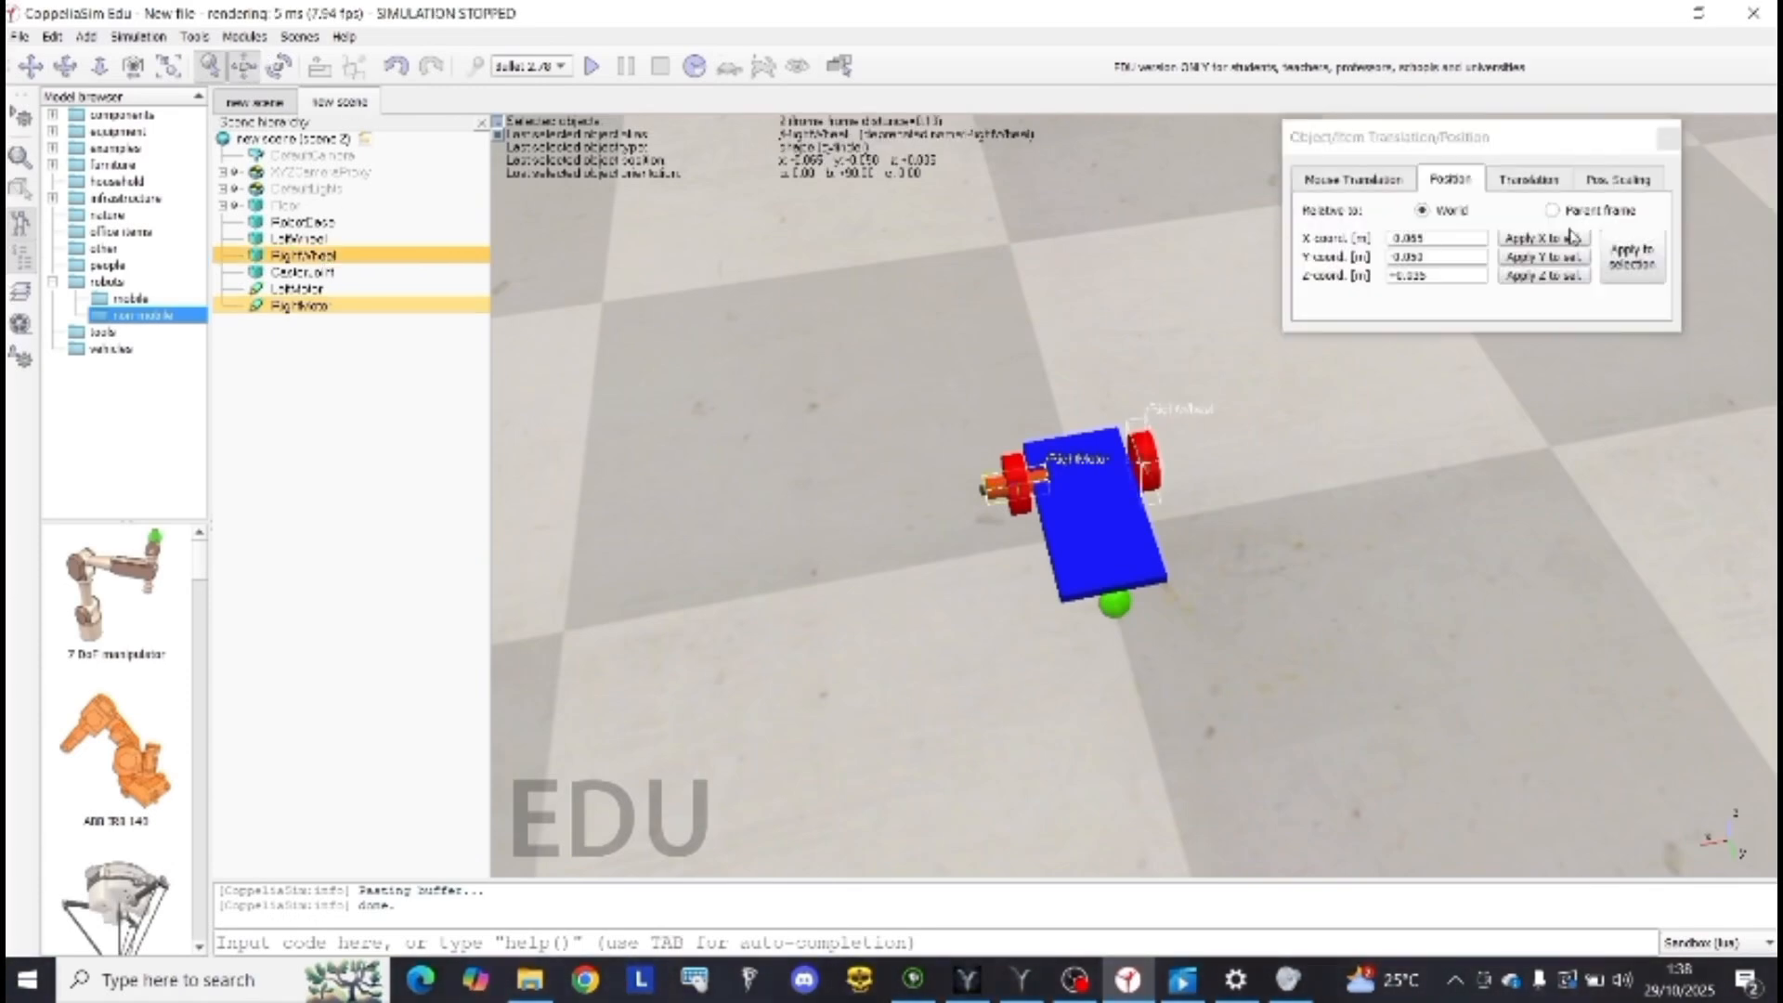
left_click(1627, 251)
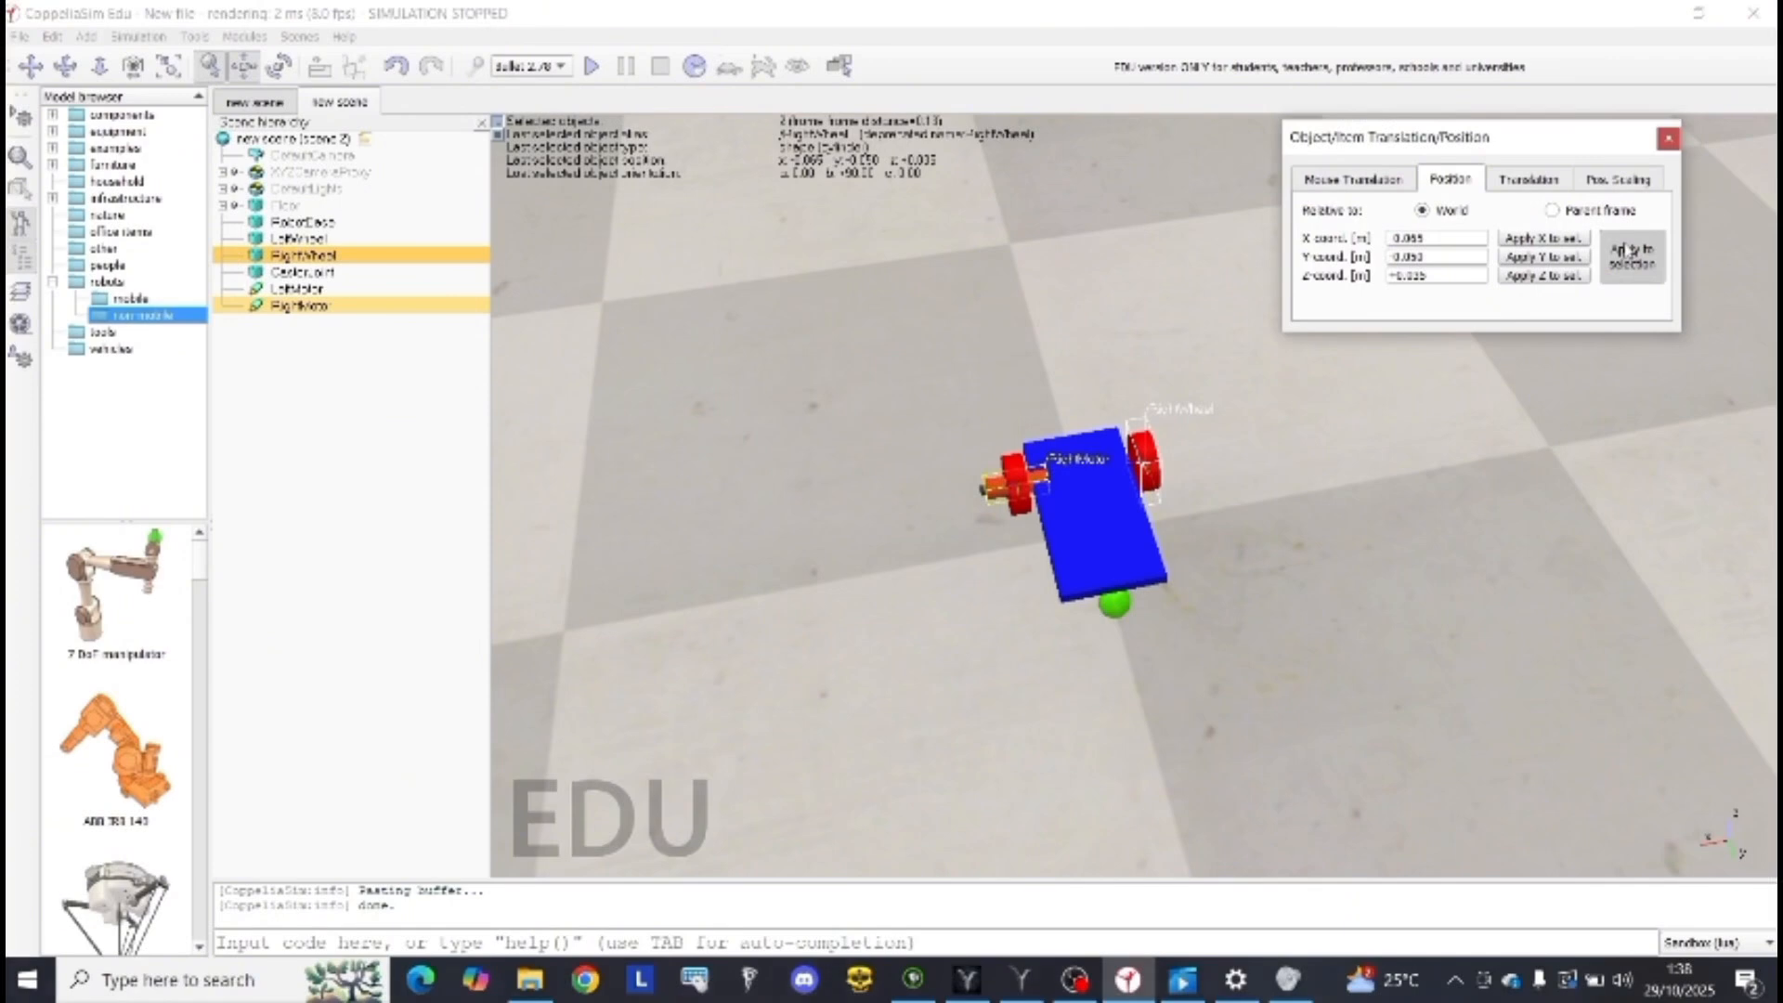
left_click(1667, 138)
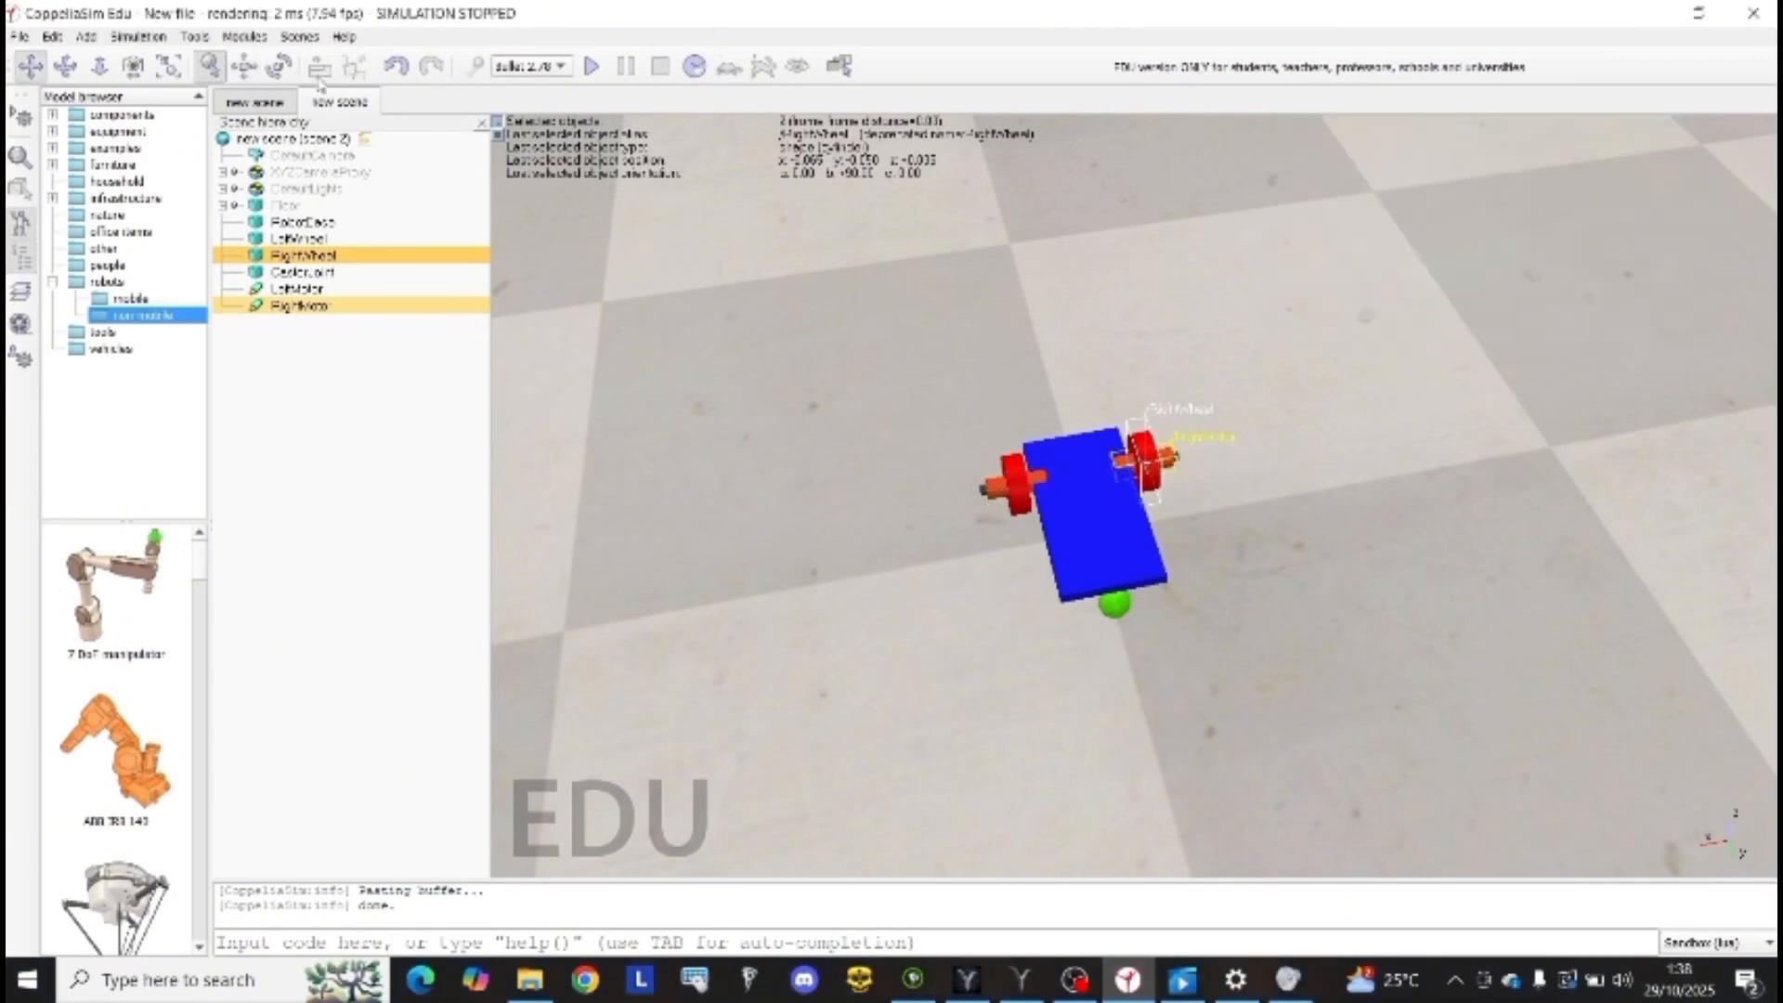
left_click(279, 65)
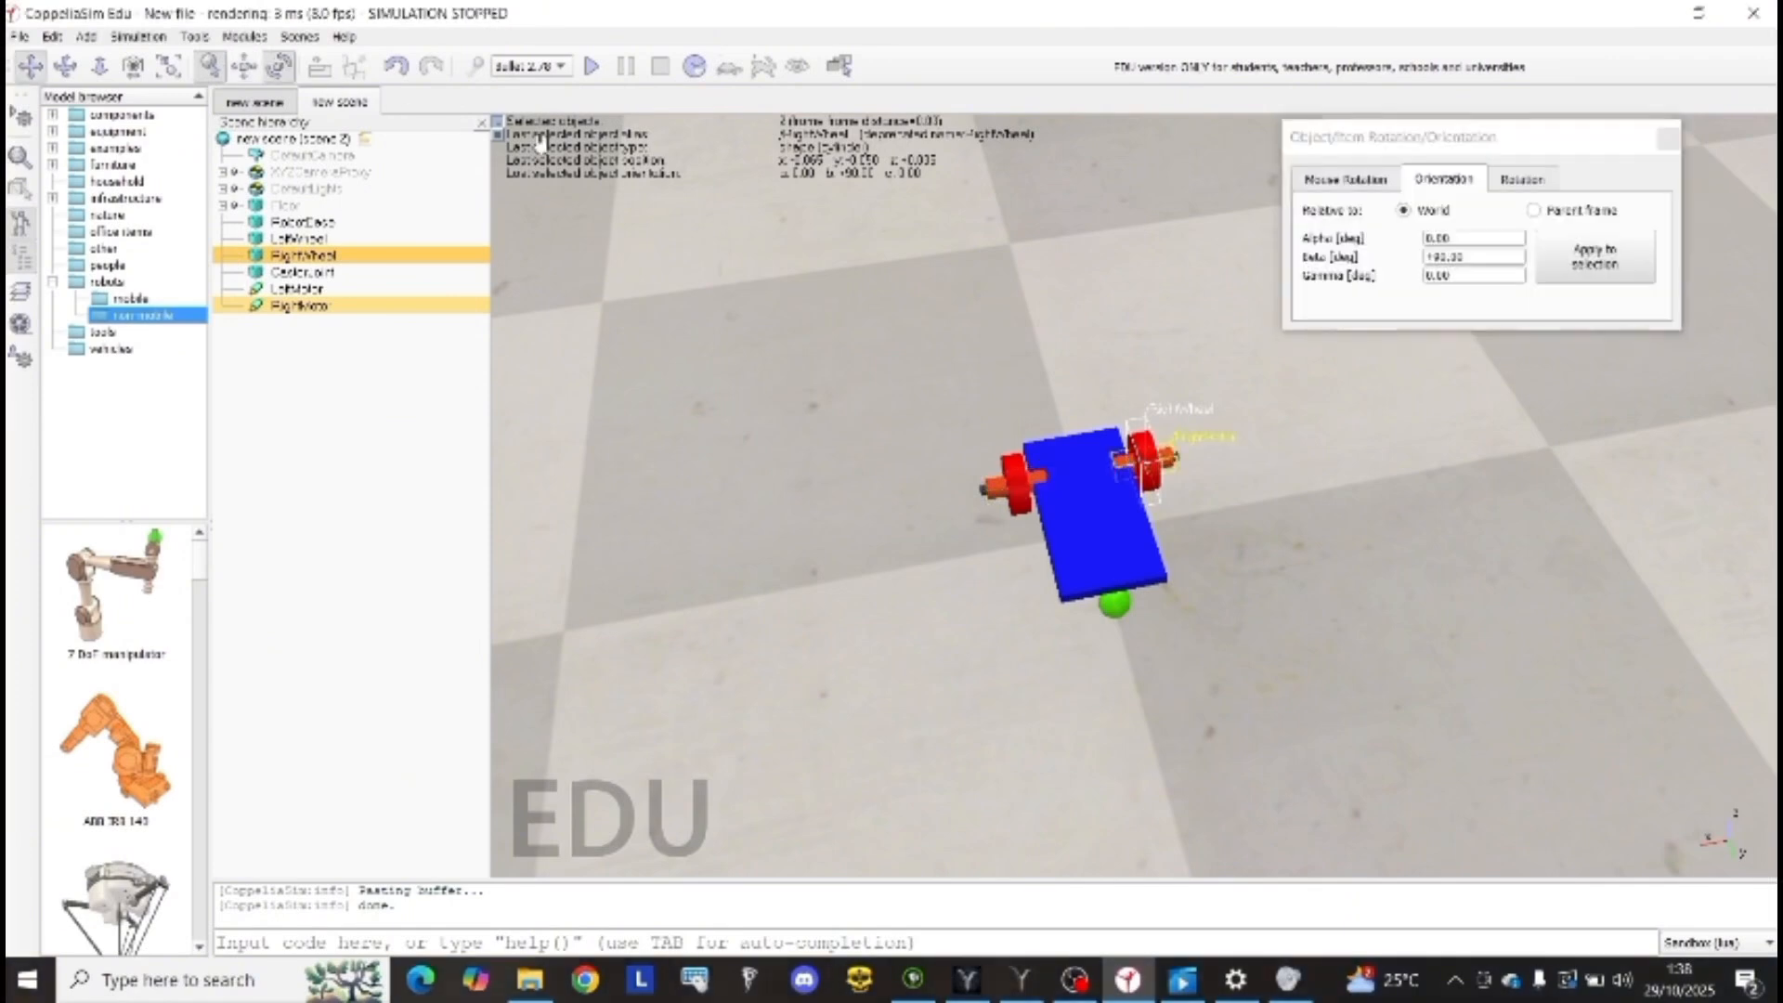
left_click(1668, 137)
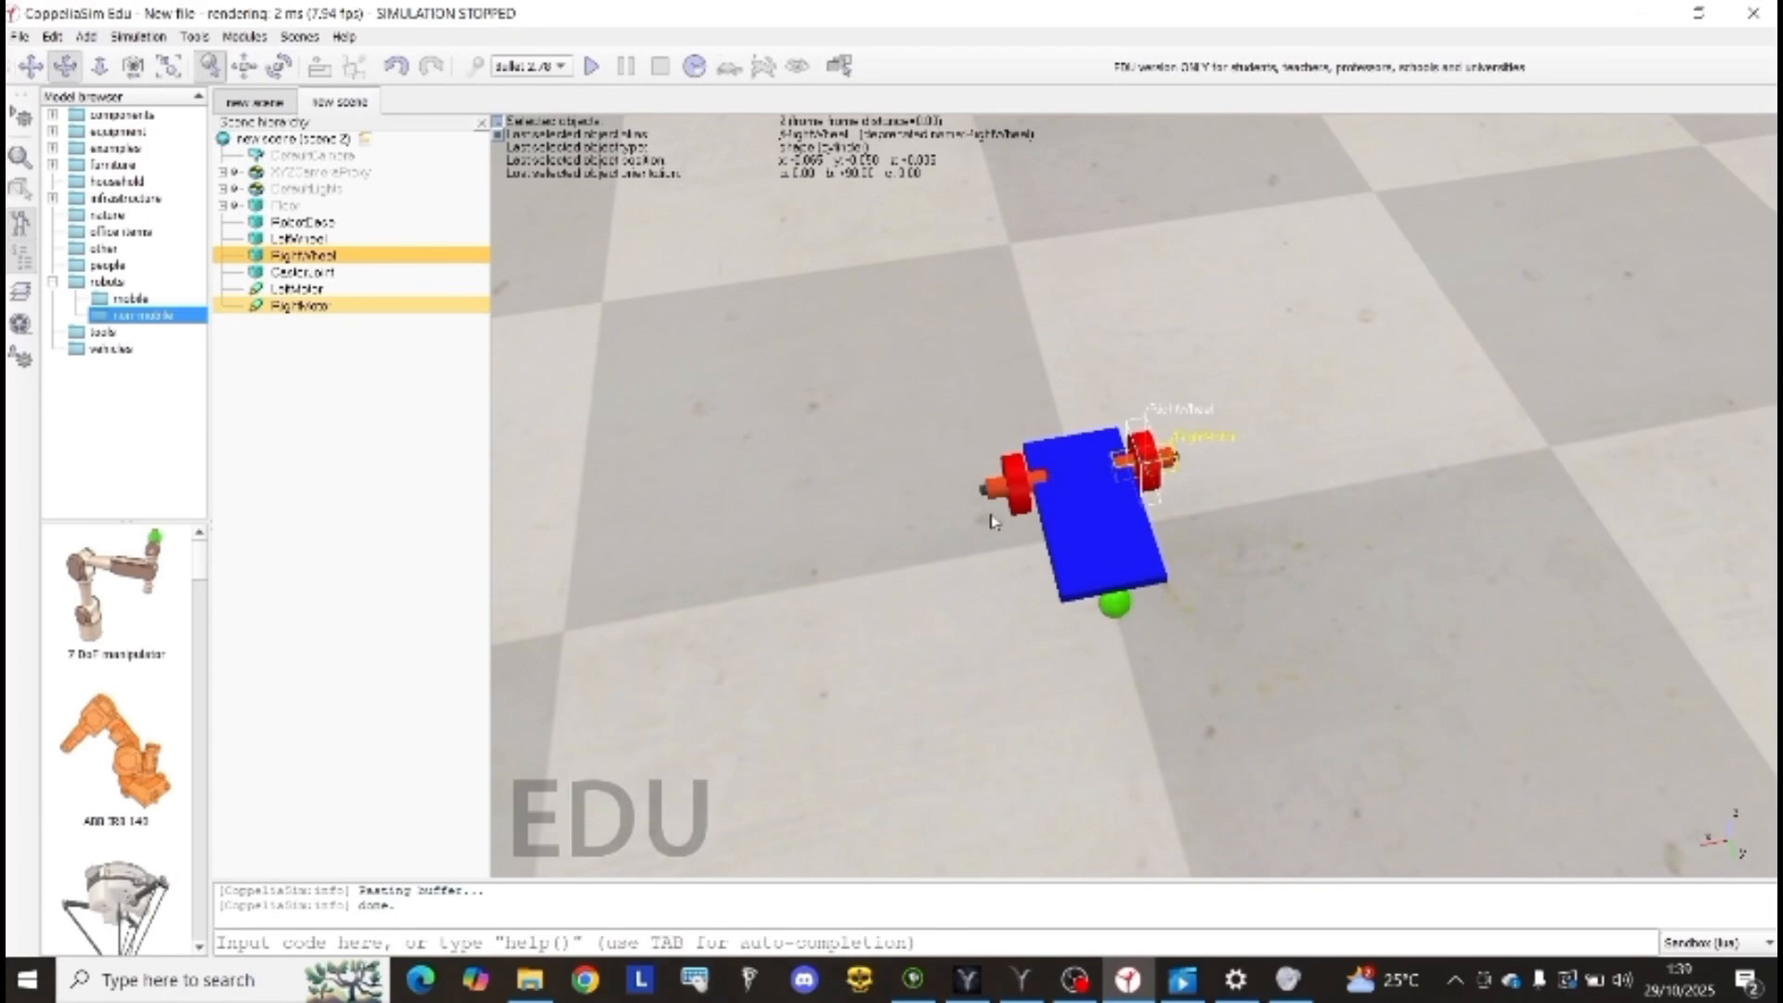
left_click_drag(1094, 522, 1061, 431)
left_click_drag(1029, 485, 1068, 508)
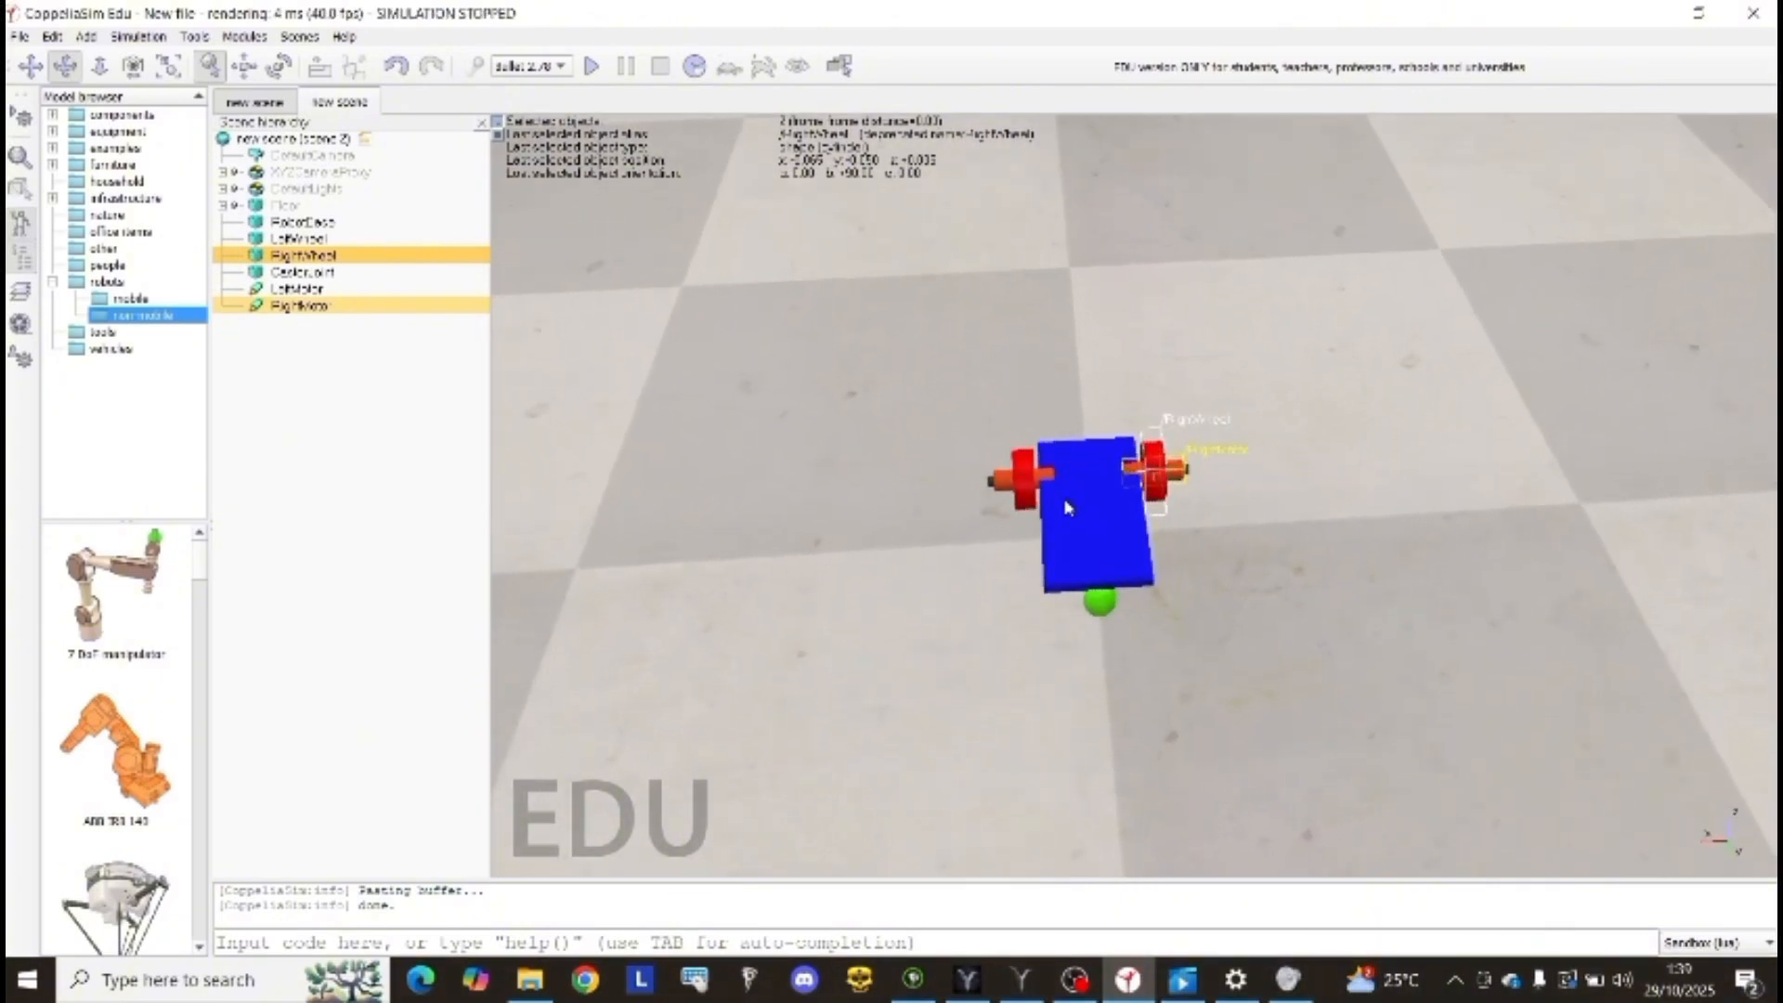
left_click(1251, 550)
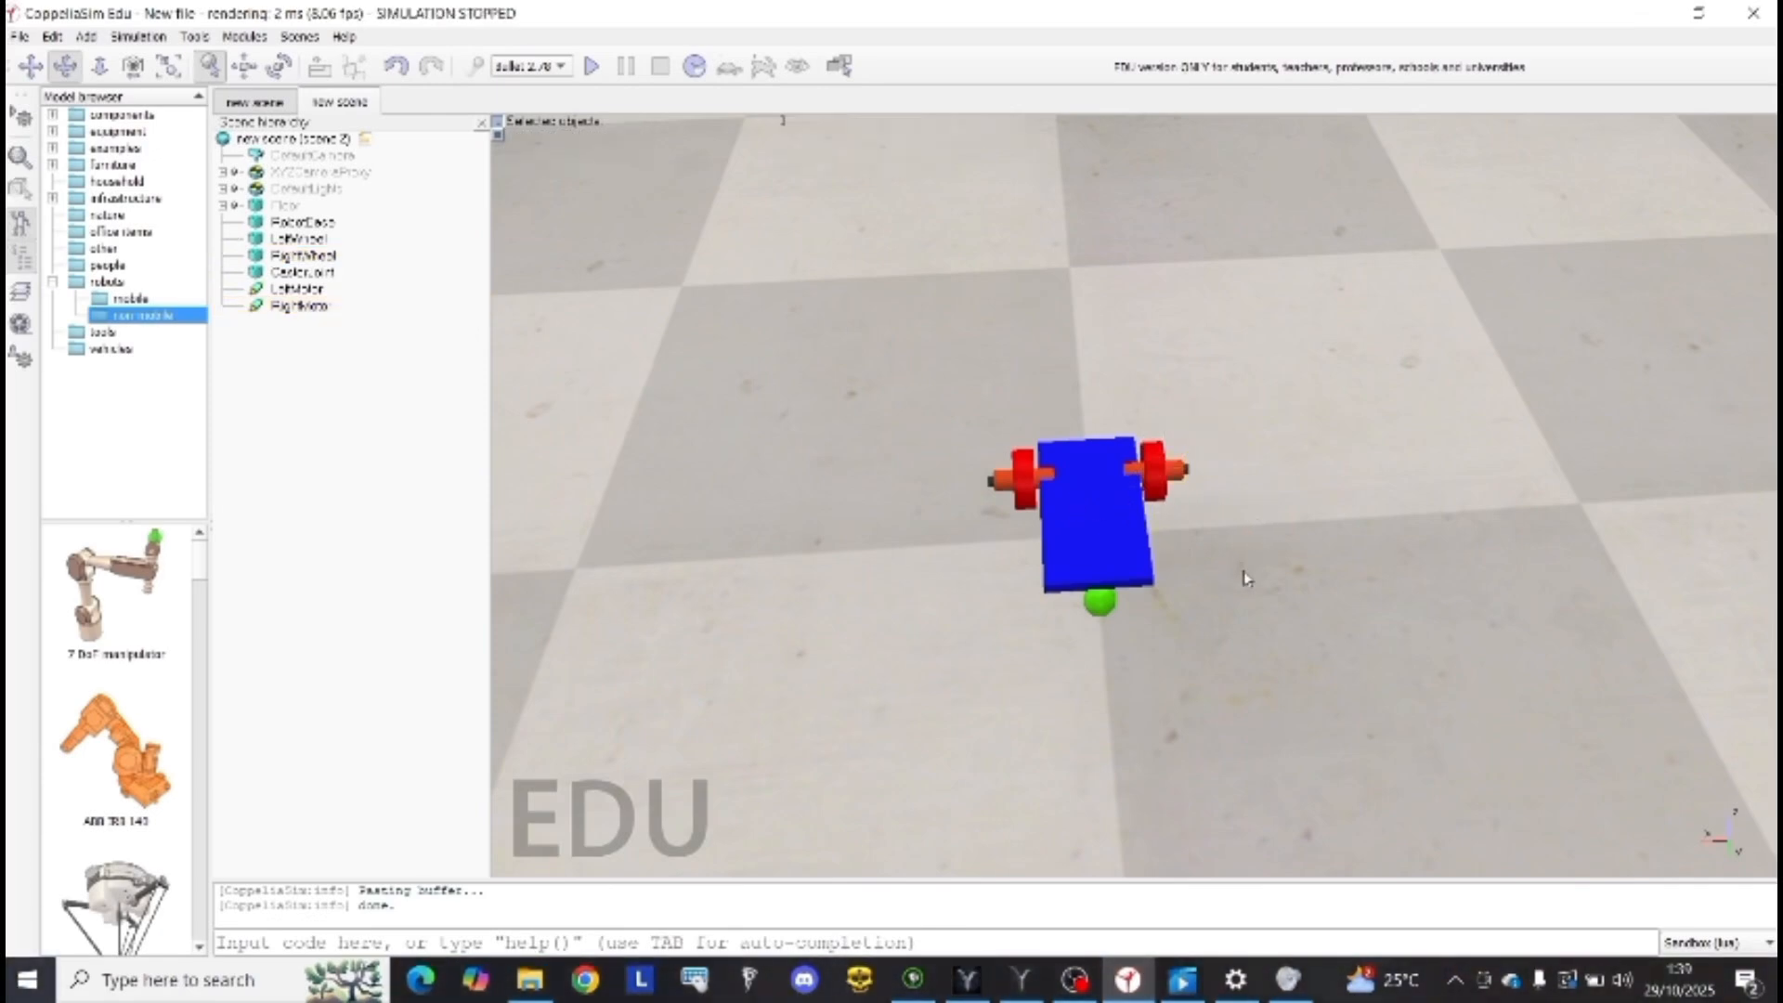
Step: Add a force sensor to the scene and set its object size to 0.03 m
right_click(1287, 442)
mouse_move(1359, 455)
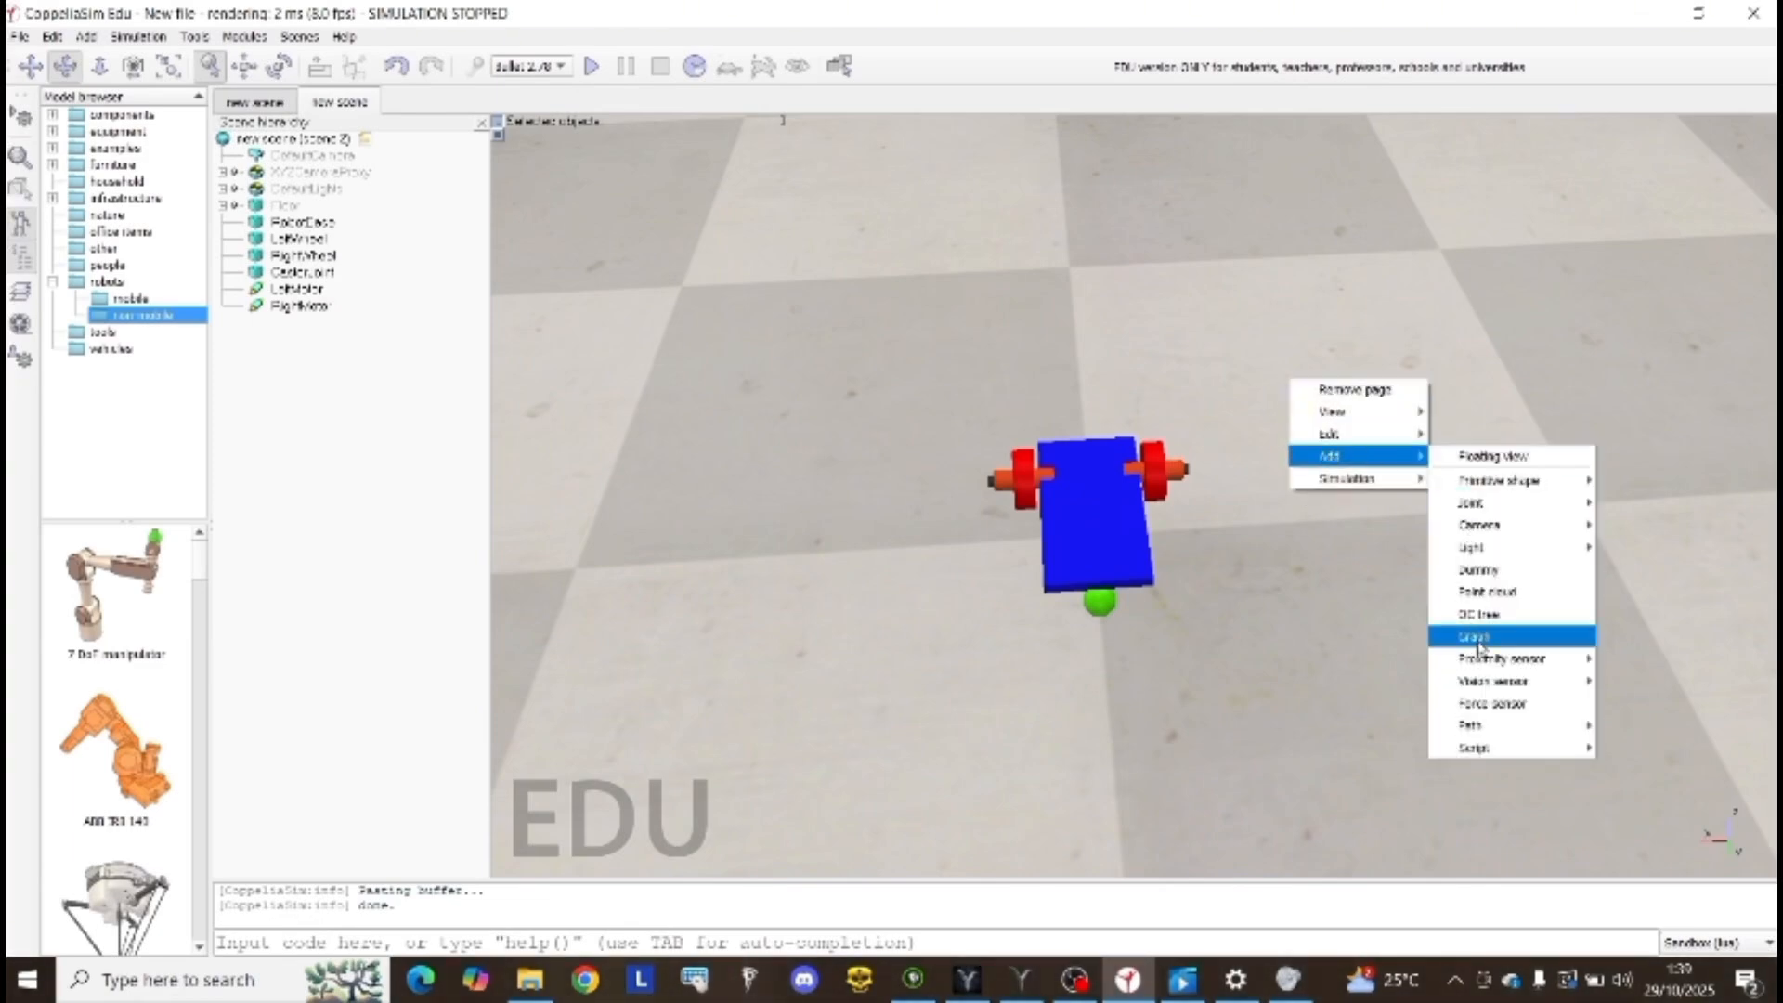
left_click(1490, 703)
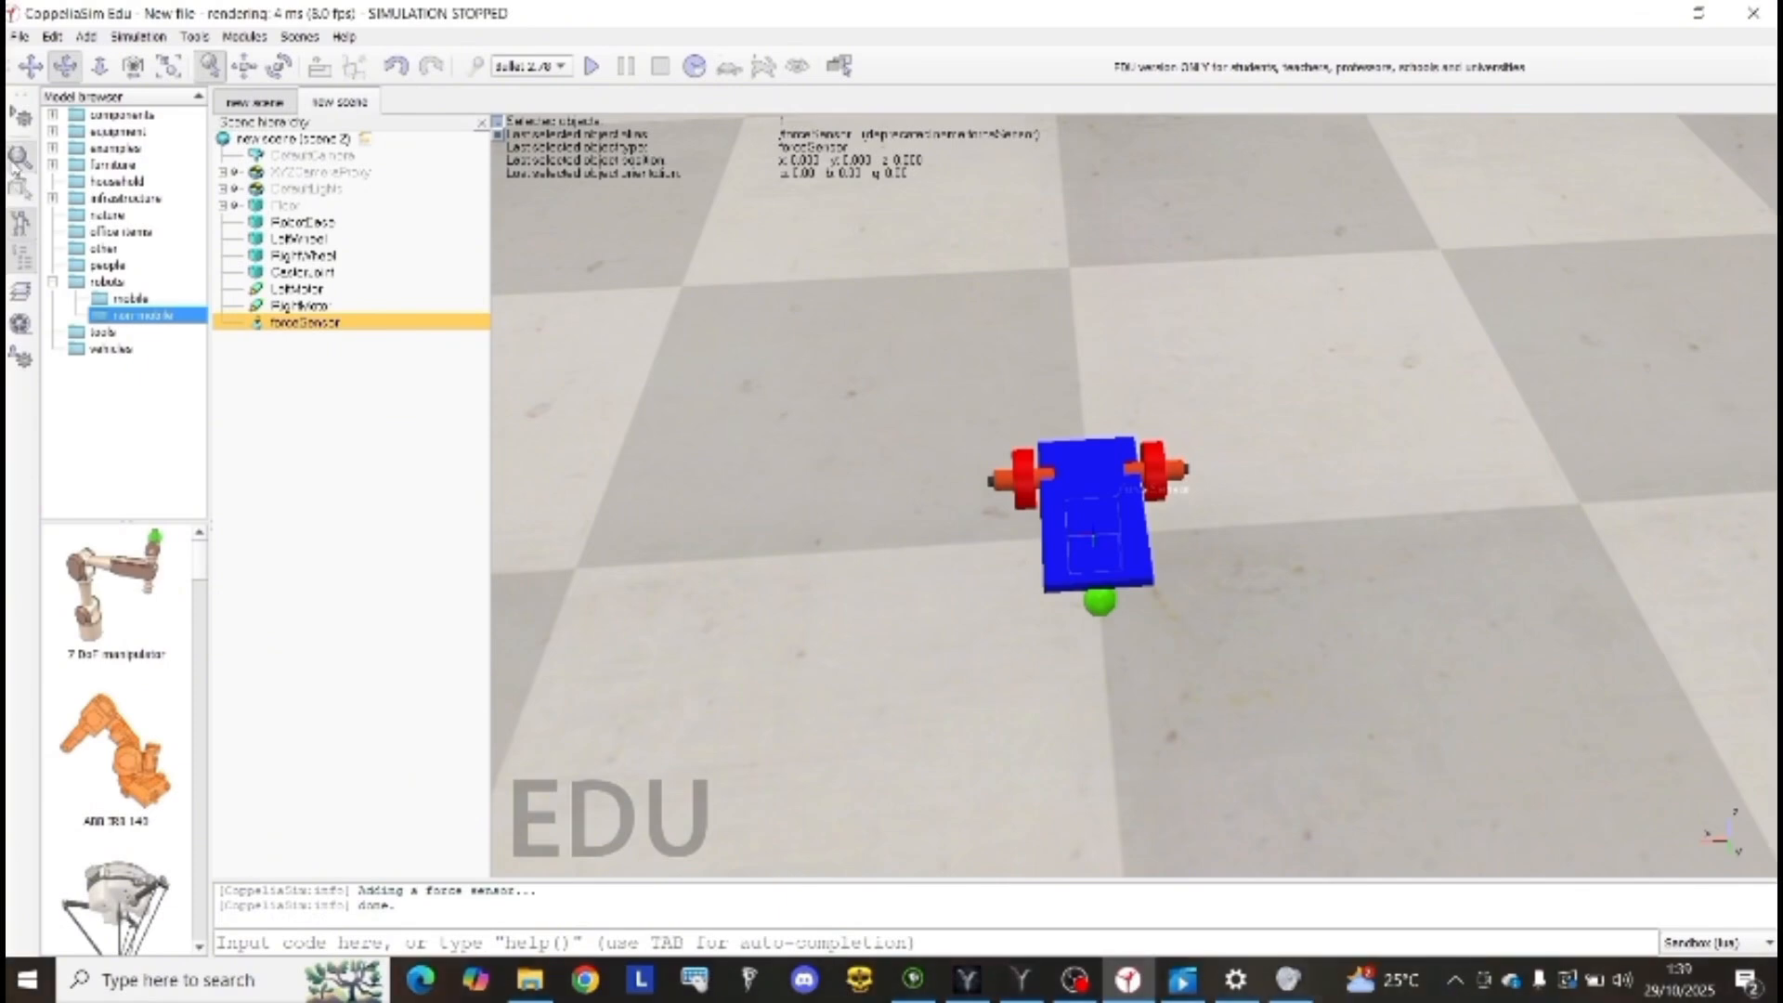
left_click(24, 189)
left_click(1438, 393)
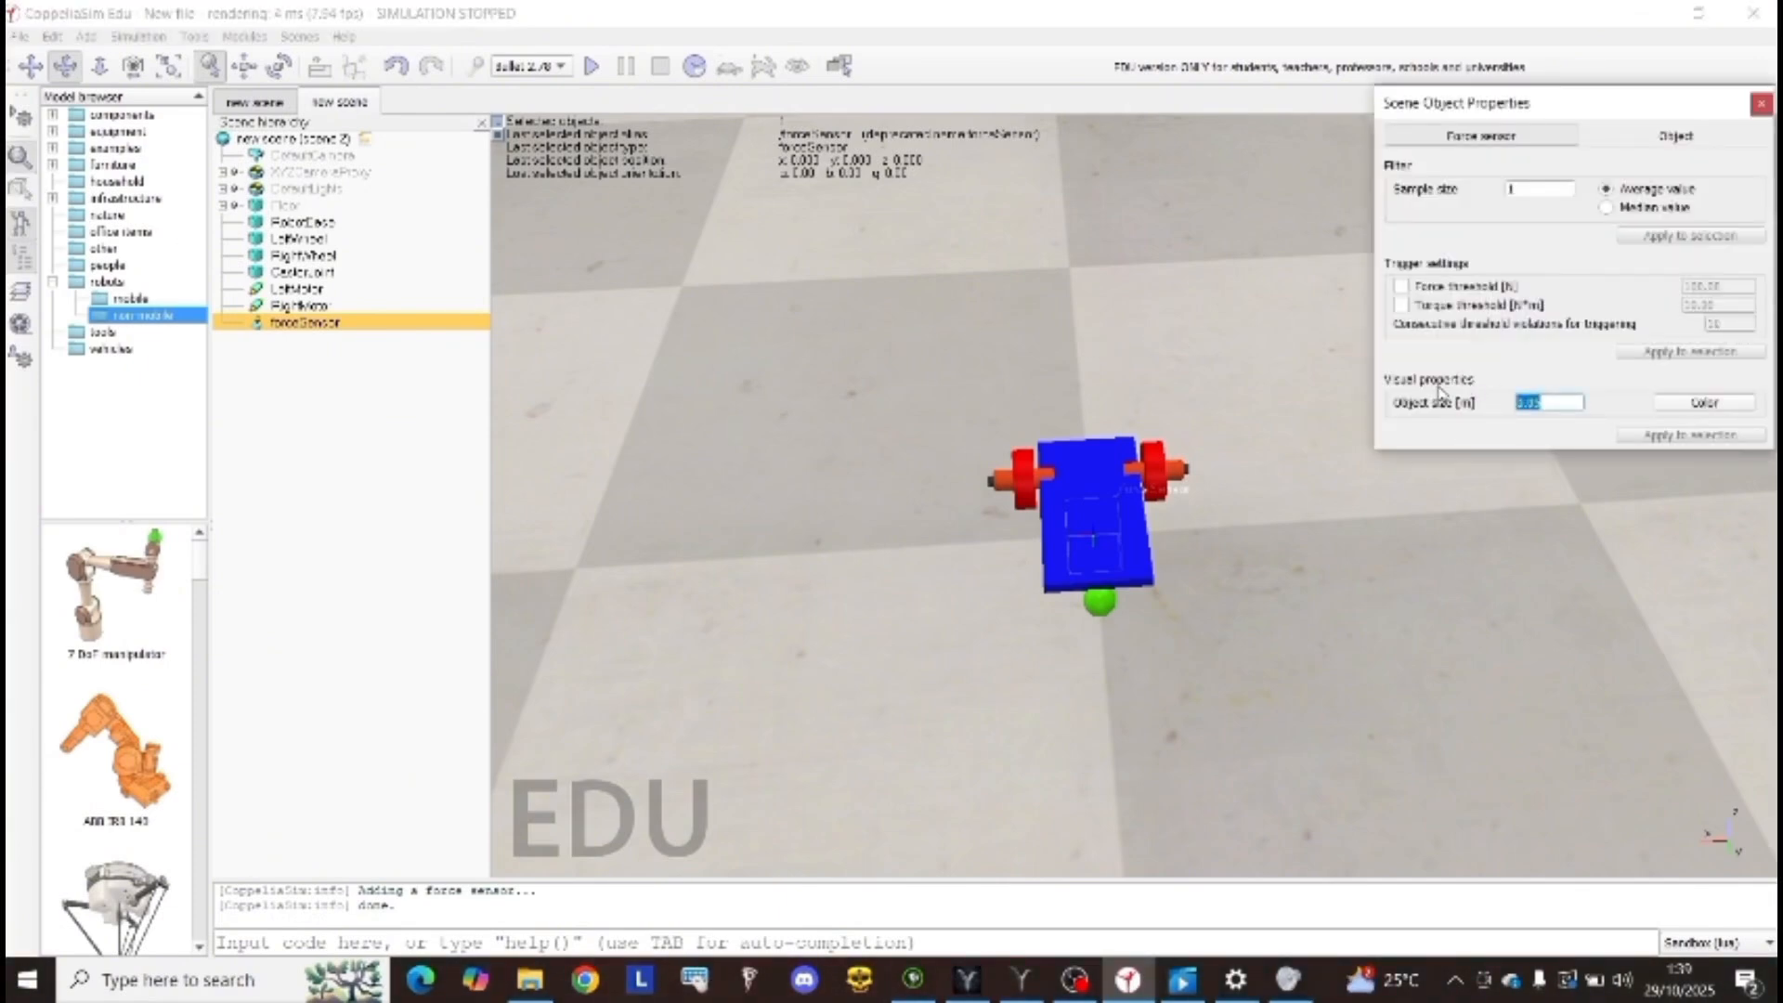
type("0.45")
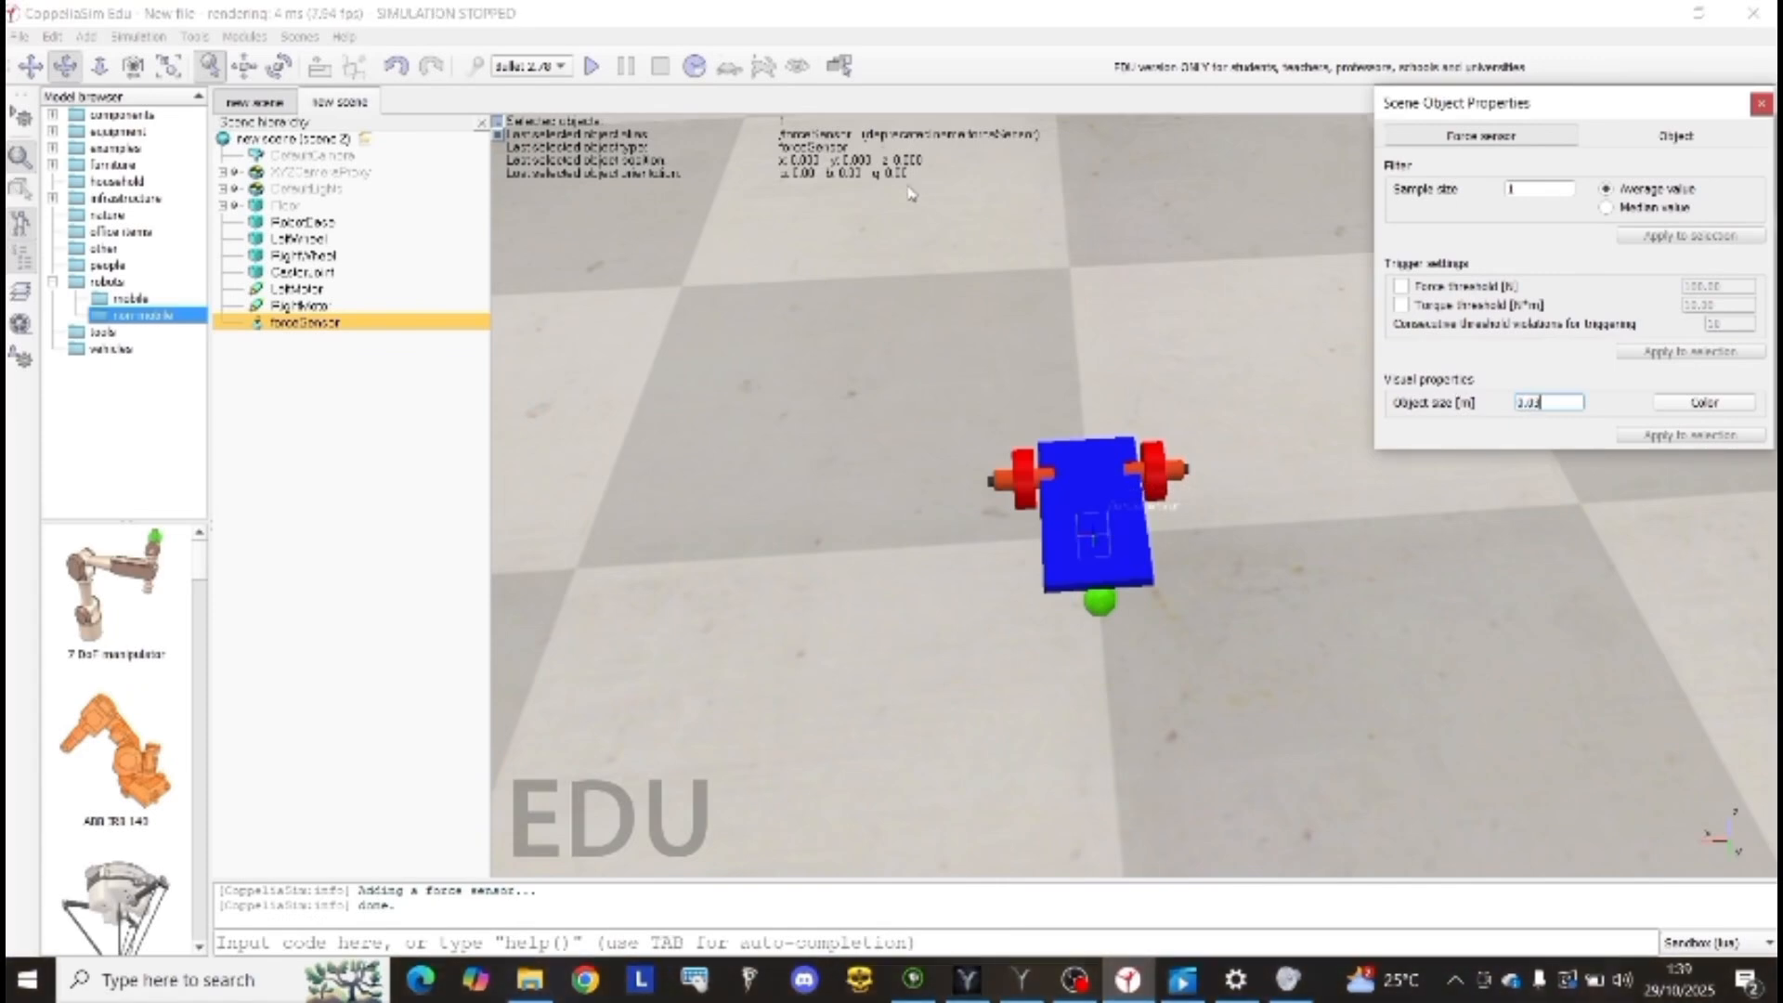
Step: Position the force sensor at the castor with world coordinates Y 0.1 m and Z 0.03 m
left_click(245, 66)
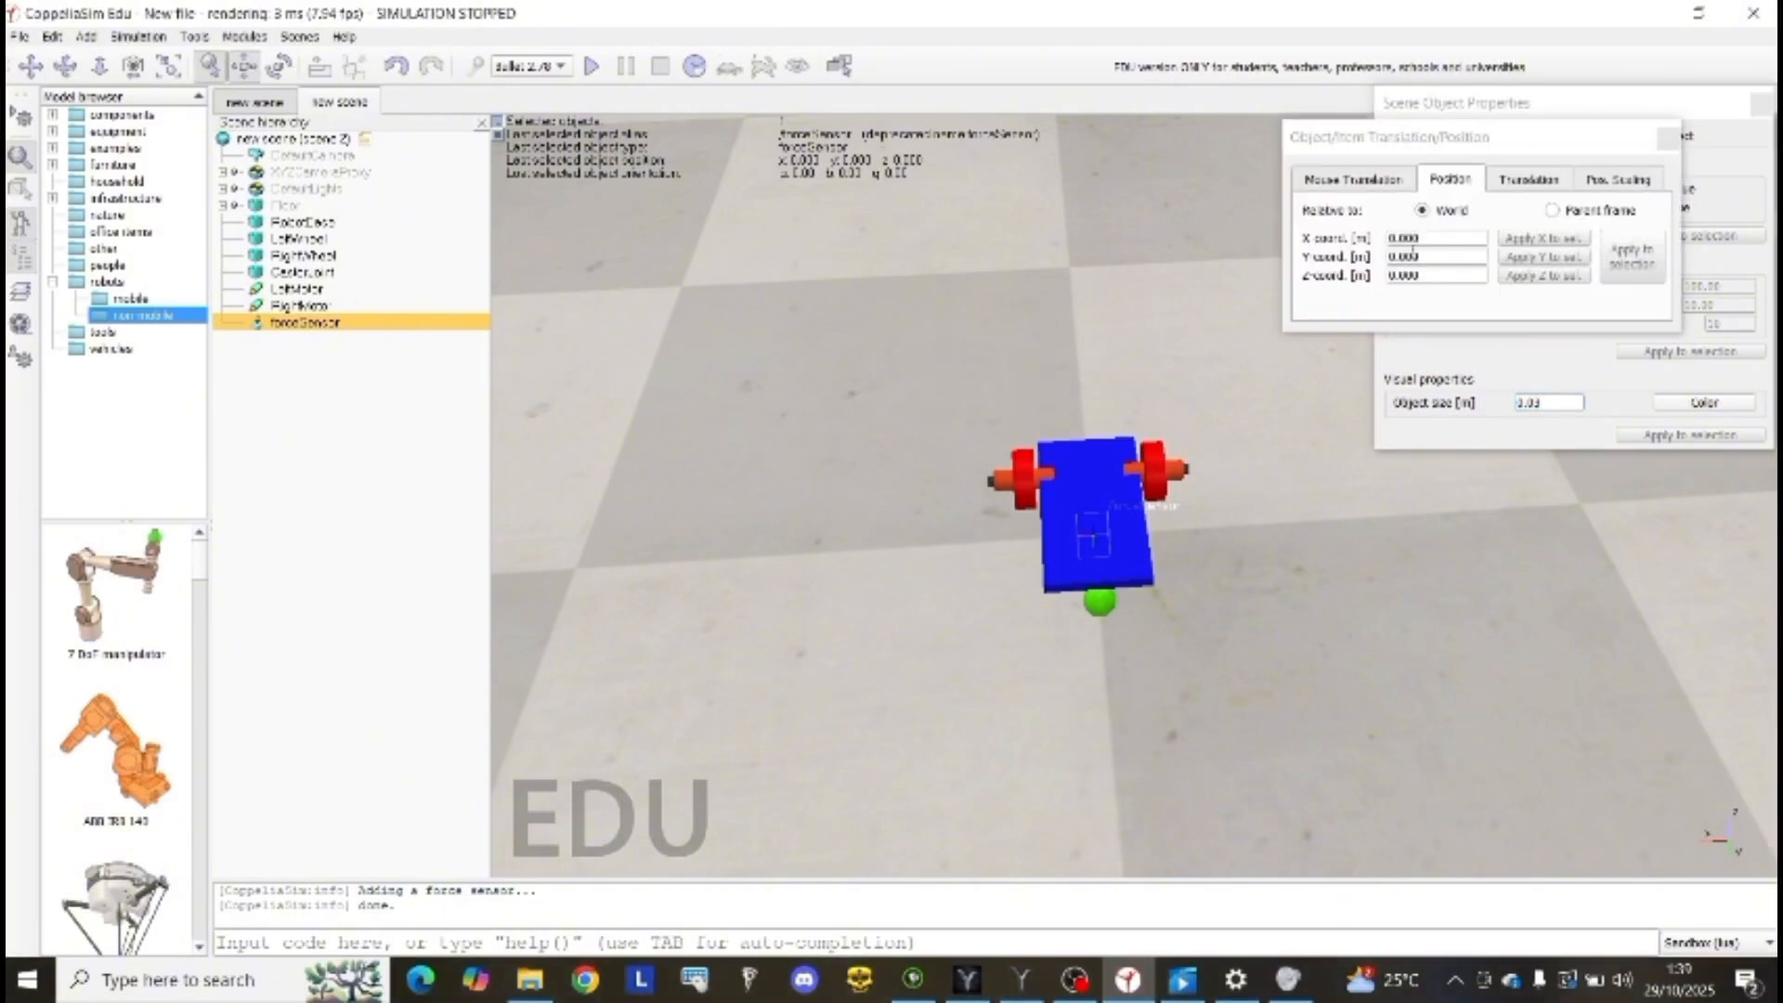
left_click(1435, 235)
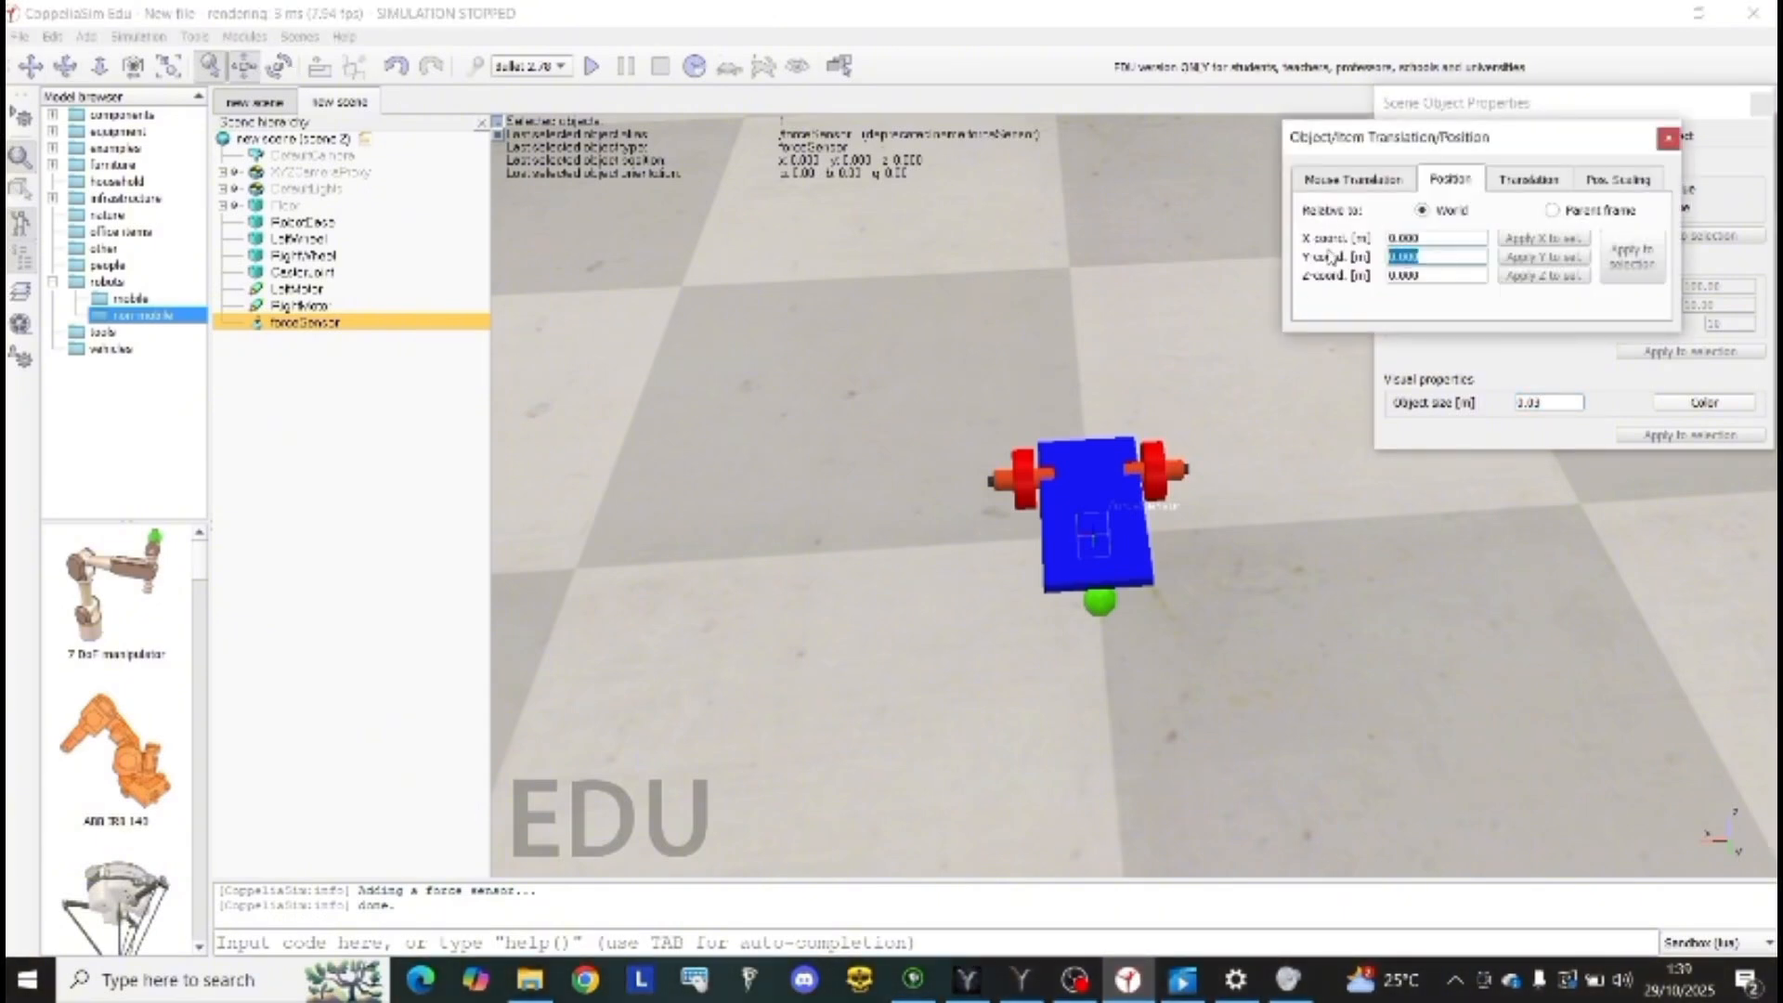
type("0.1")
key("Tab")
type("0")
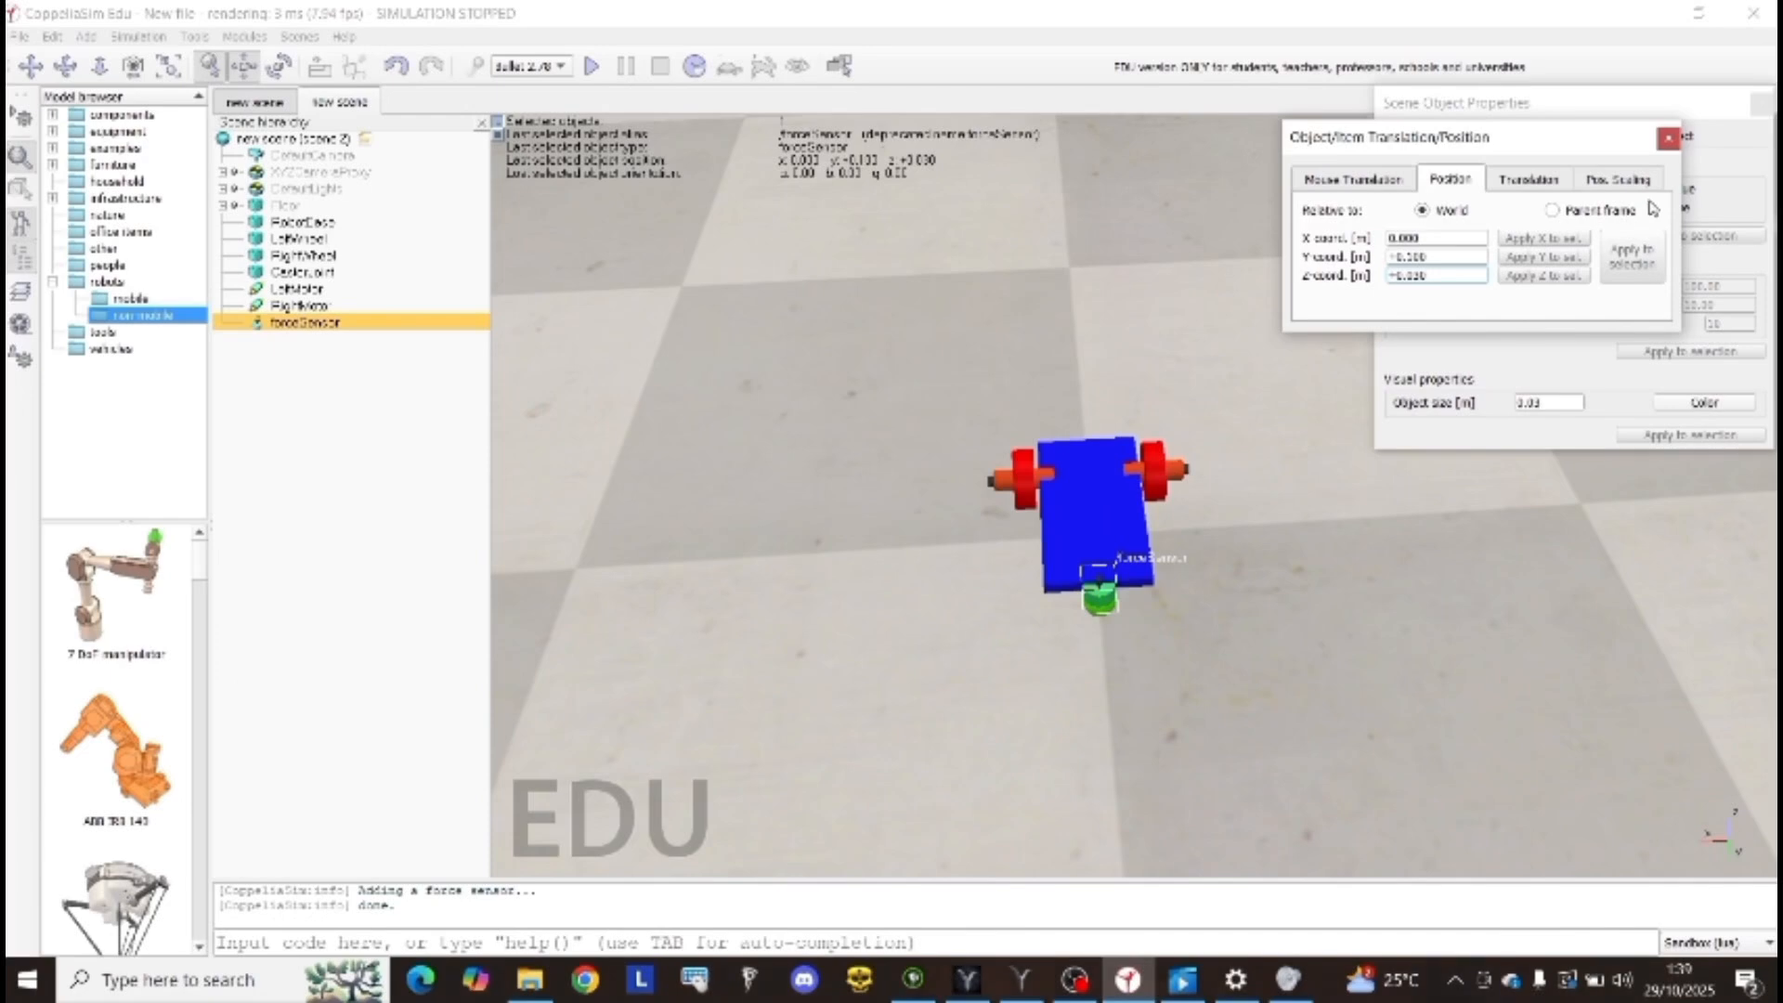
left_click(1667, 137)
left_click(1751, 119)
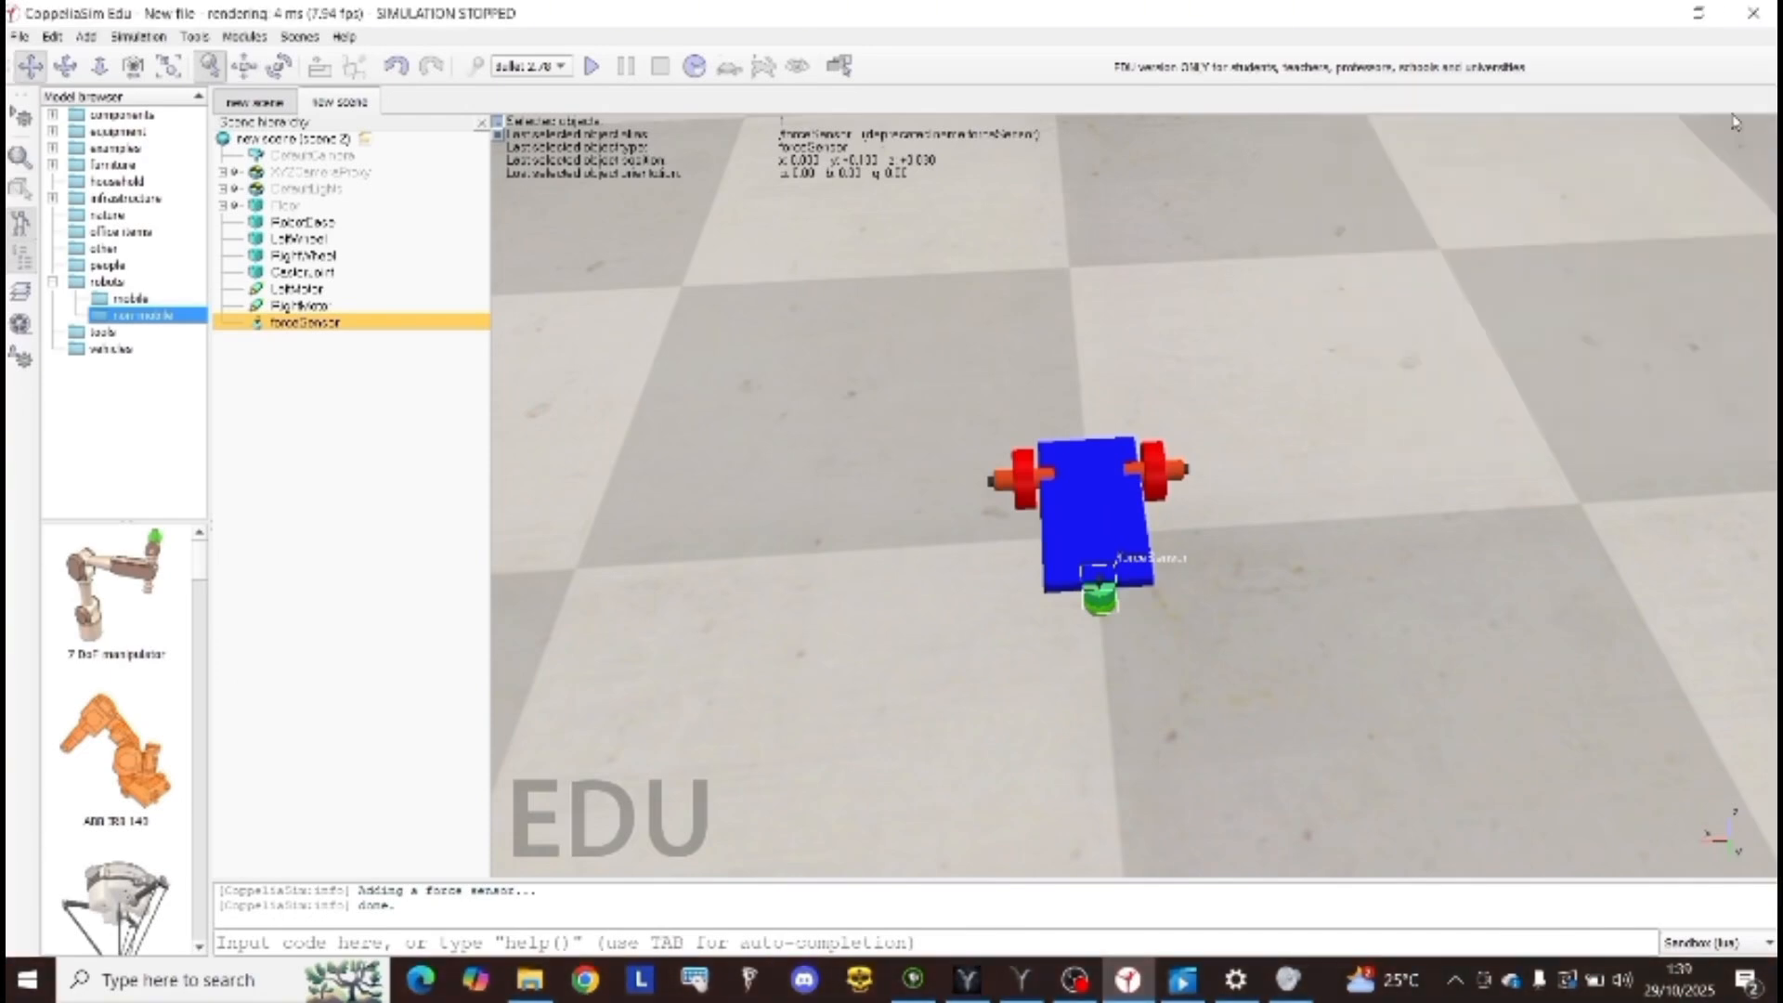
Step: Rename the force sensor as CastorSensor in the scene hierarchy
right_click_drag(1194, 555, 1094, 492)
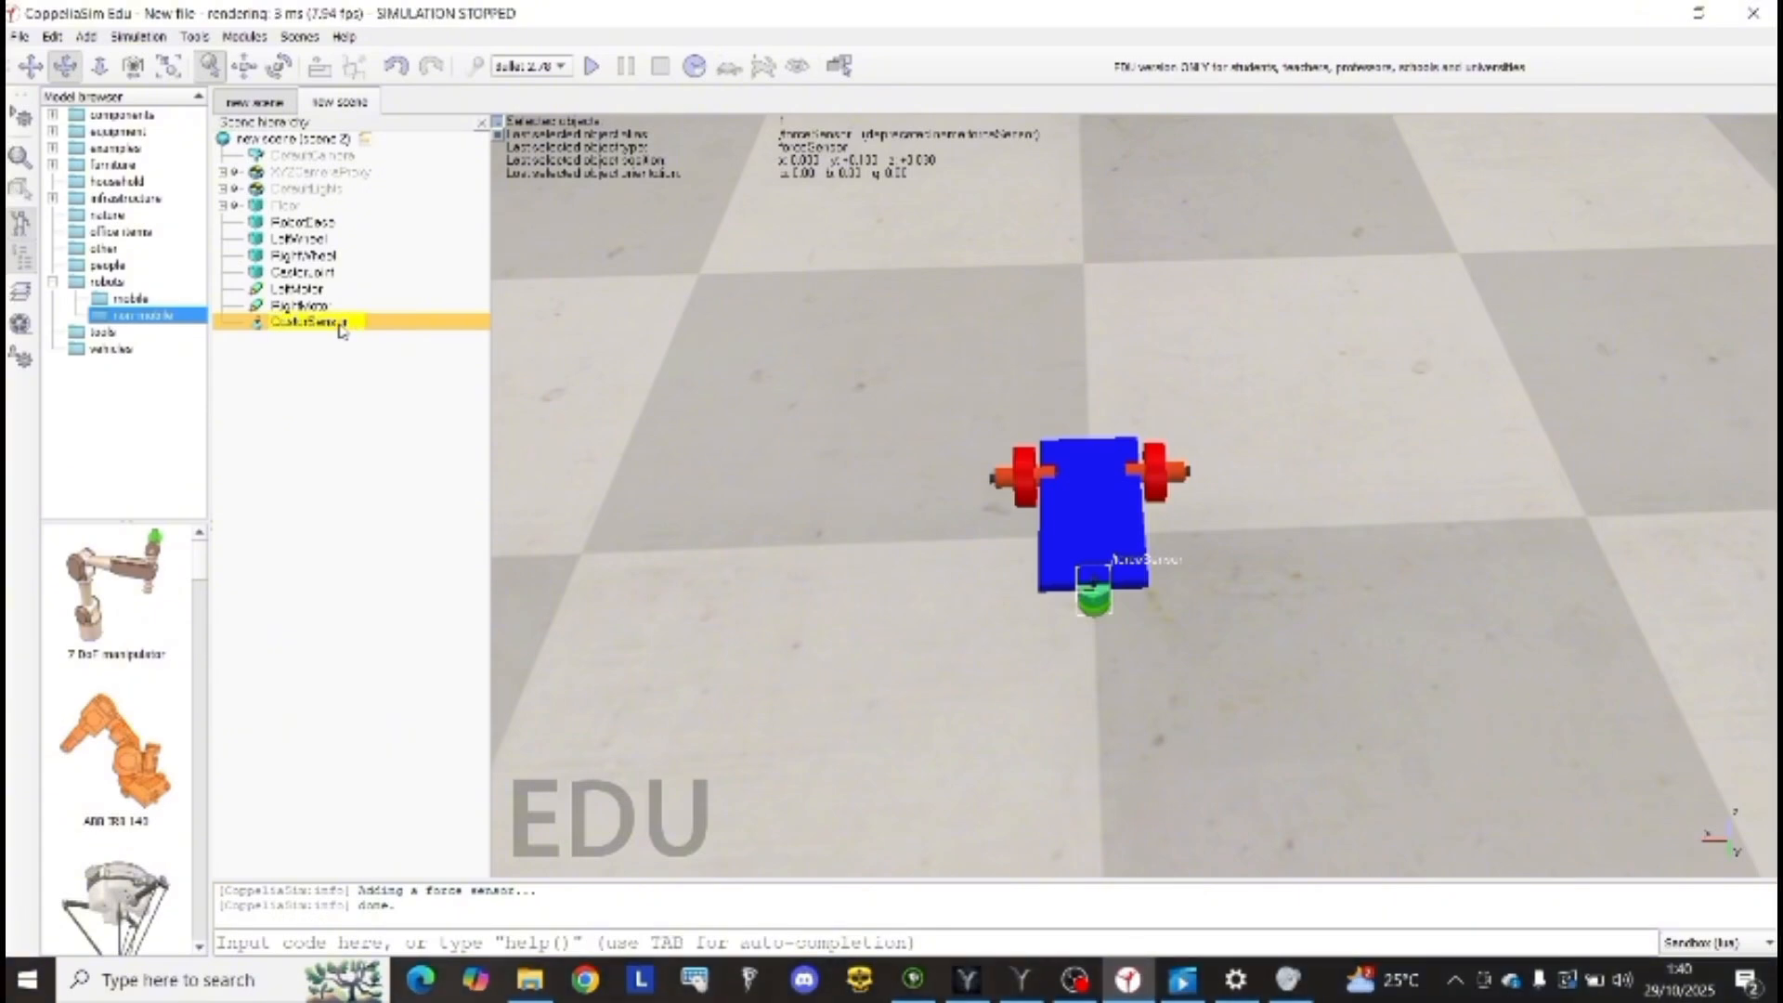
left_click(1098, 524)
left_click(1098, 601)
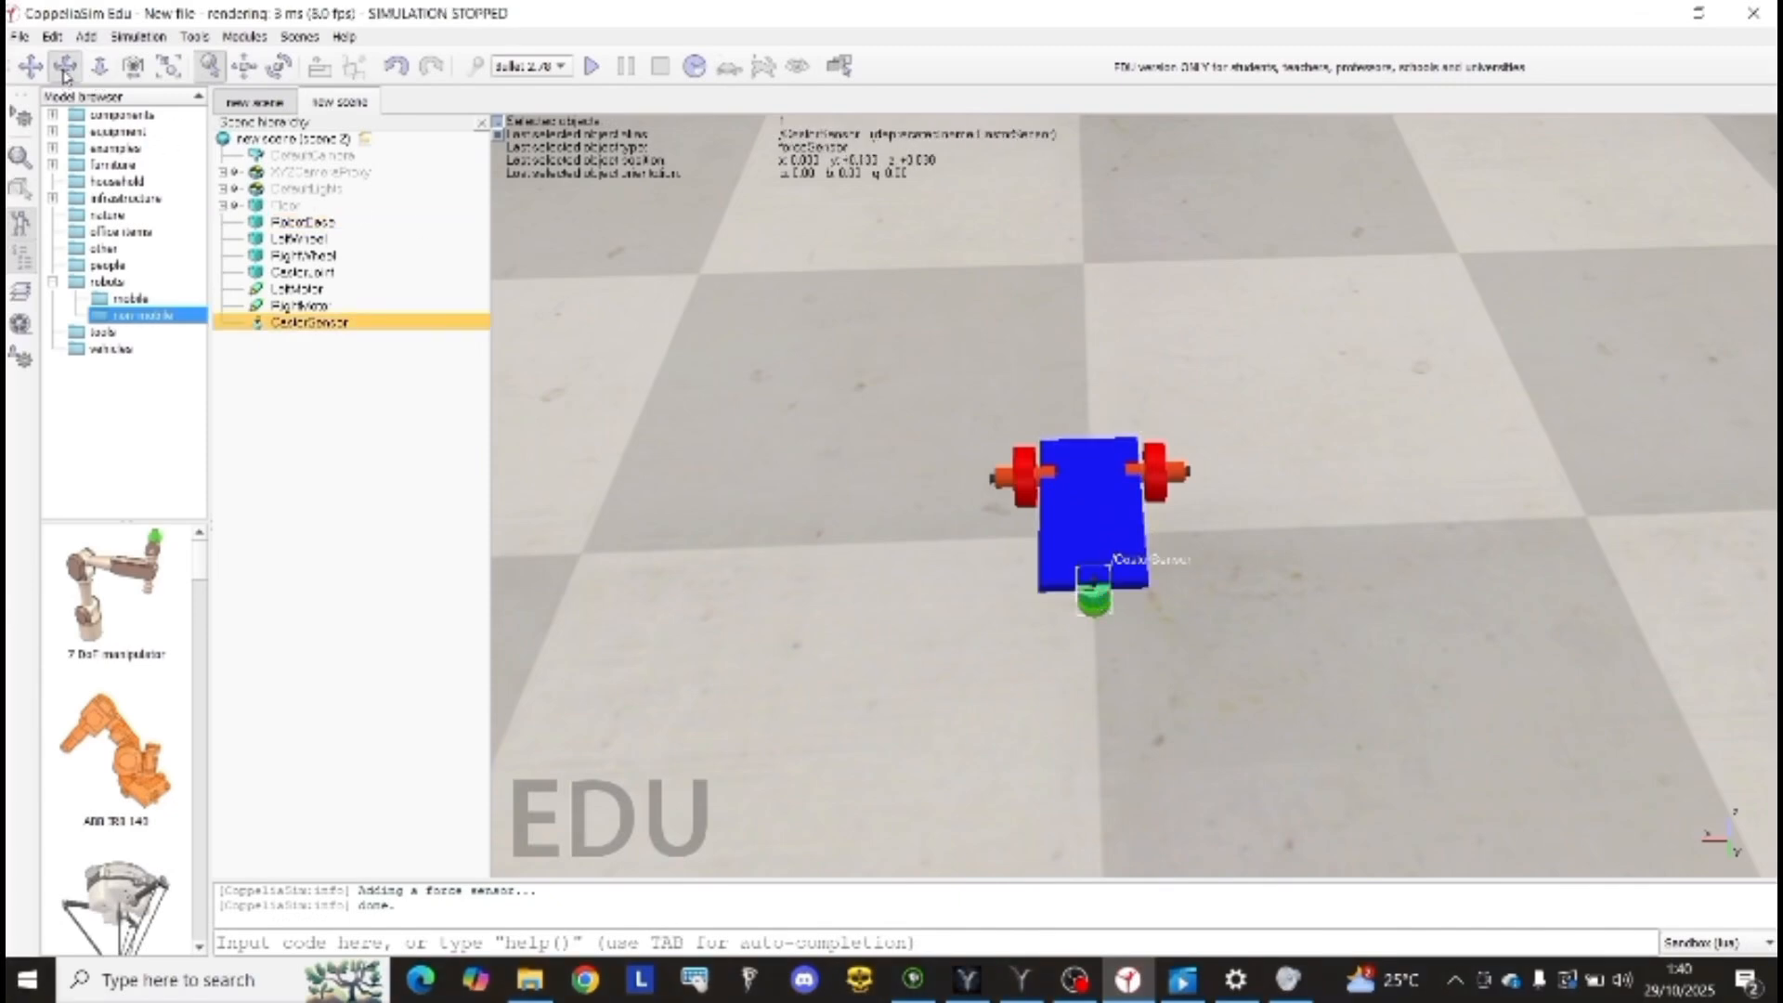
mouse_move(1105, 509)
left_mouse_down()
mouse_move(1027, 406)
mouse_move(832, 422)
mouse_move(762, 461)
mouse_move(1186, 462)
mouse_move(1238, 505)
mouse_move(1341, 485)
mouse_move(1102, 509)
mouse_move(1115, 490)
mouse_move(1278, 482)
mouse_move(1385, 446)
mouse_move(1365, 482)
mouse_move(1096, 513)
left_mouse_up()
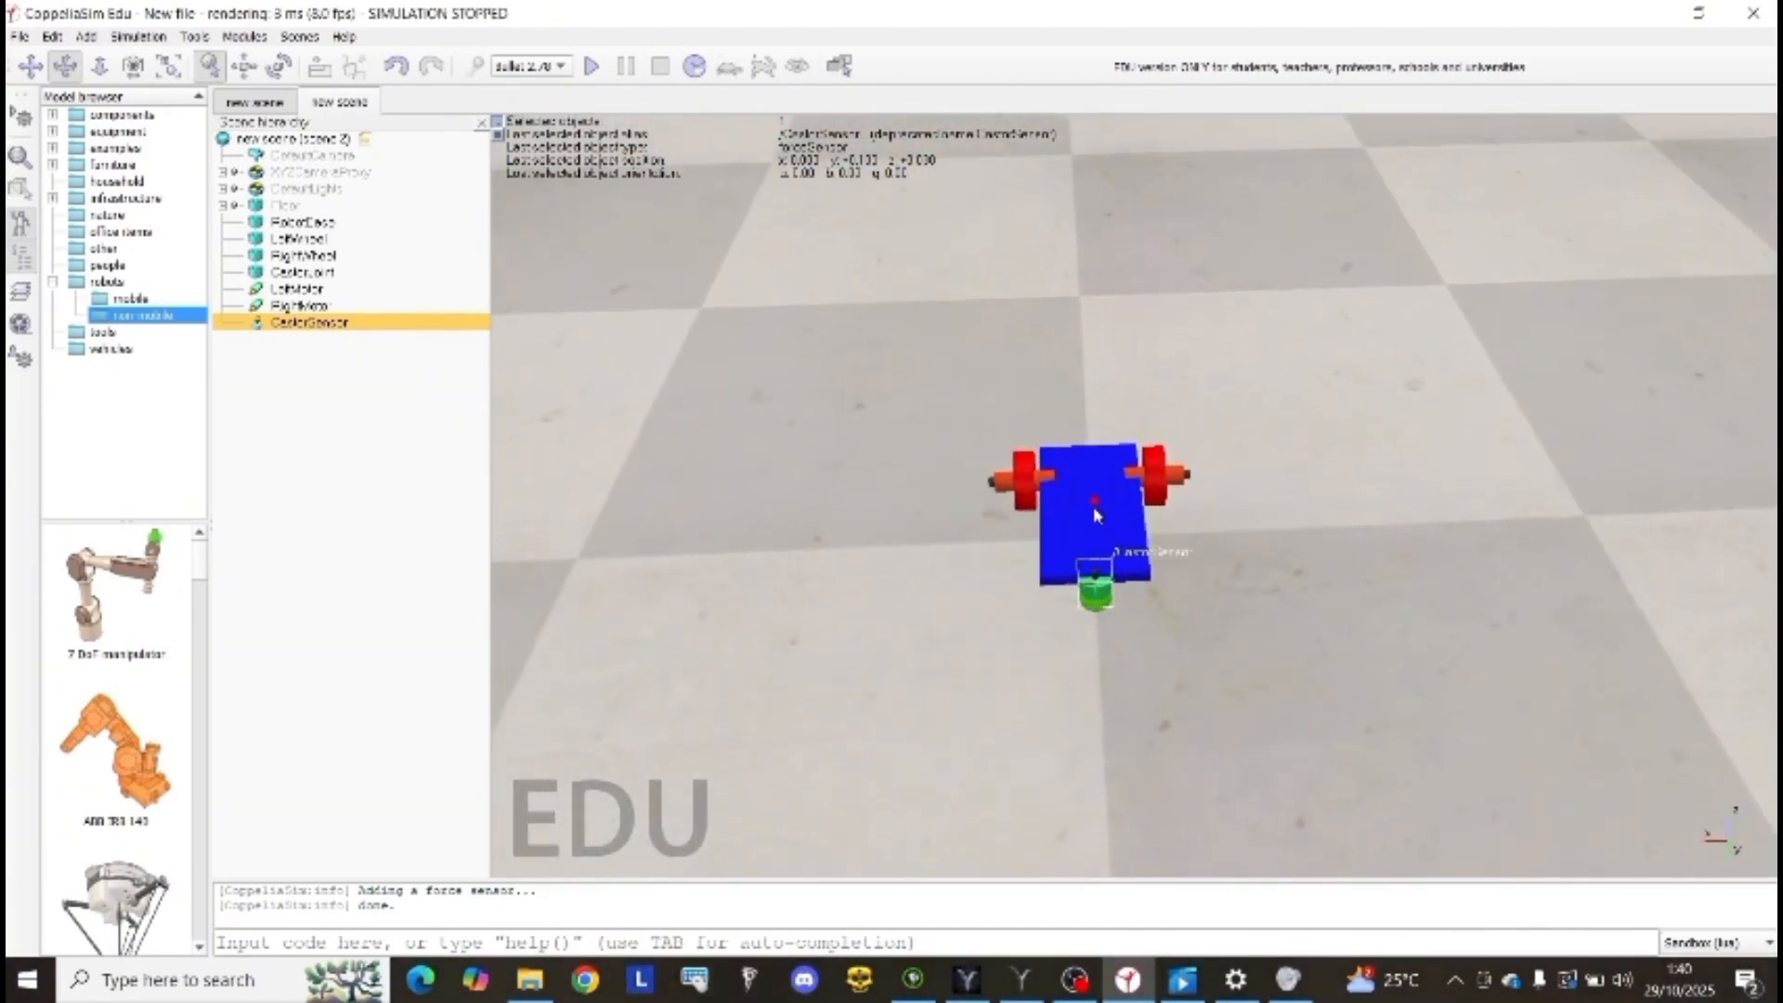
Step: Add a cone-type proximity sensor to the scene
right_click(1251, 517)
mouse_move(1271, 592)
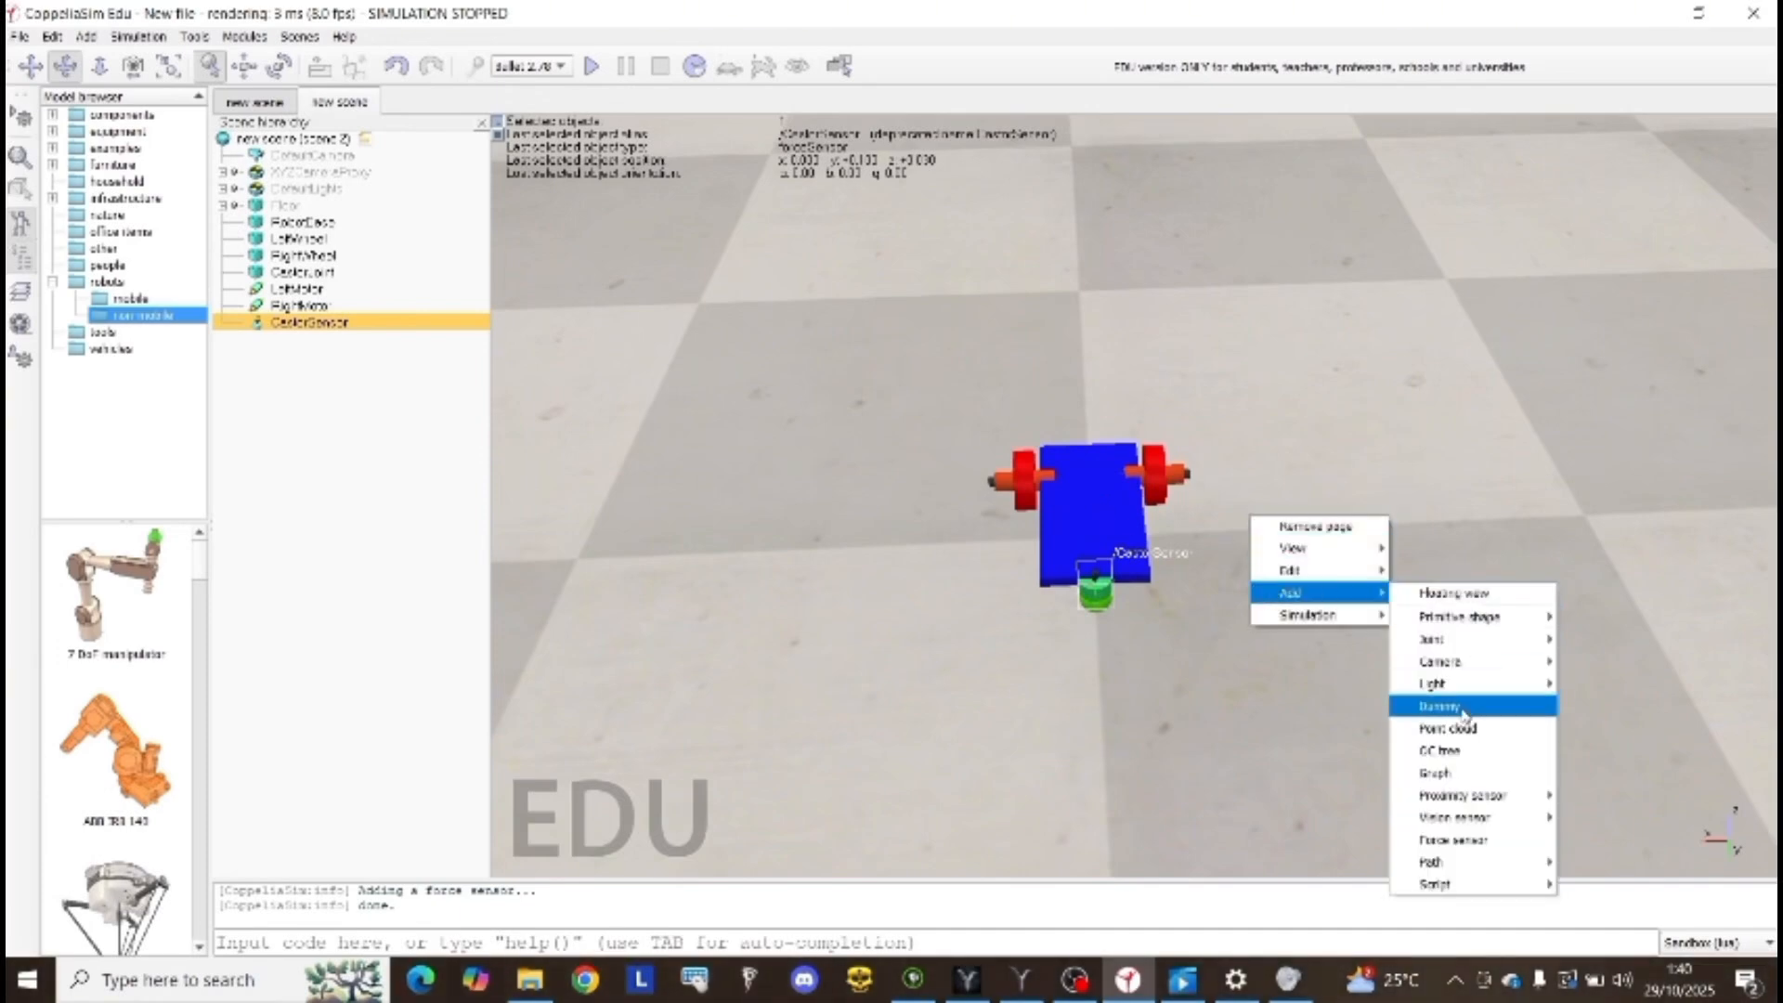
mouse_move(1457, 794)
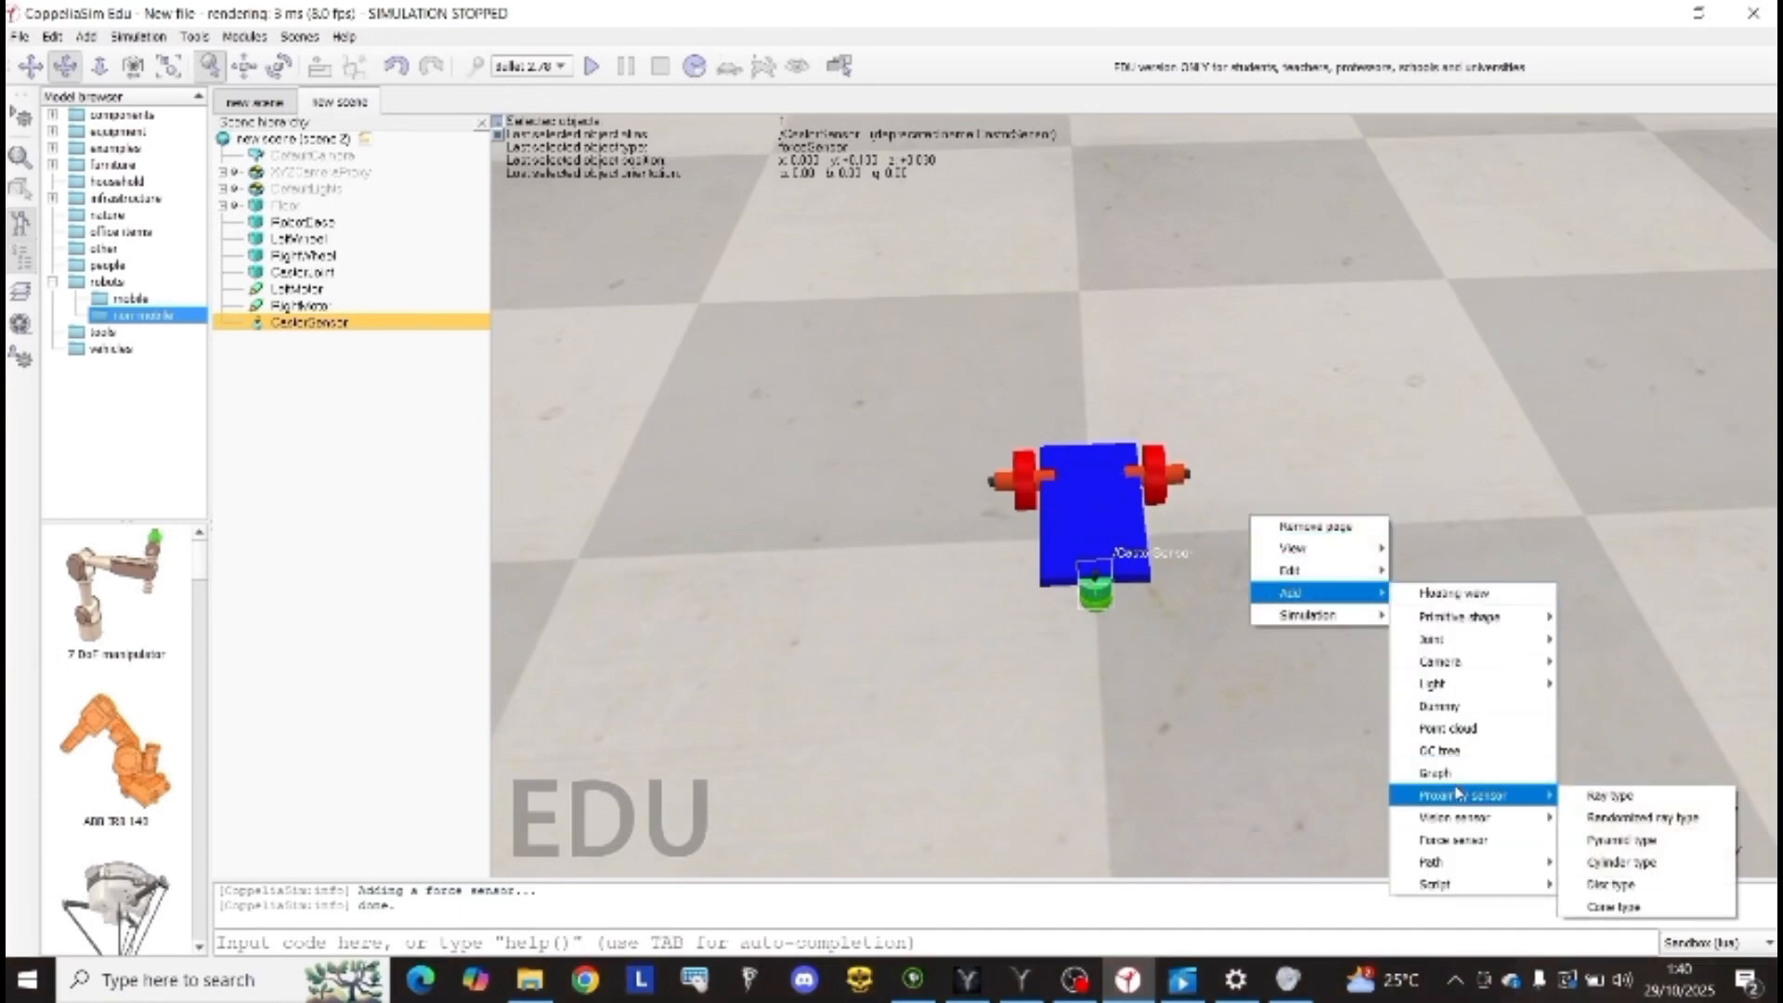
left_click(1626, 908)
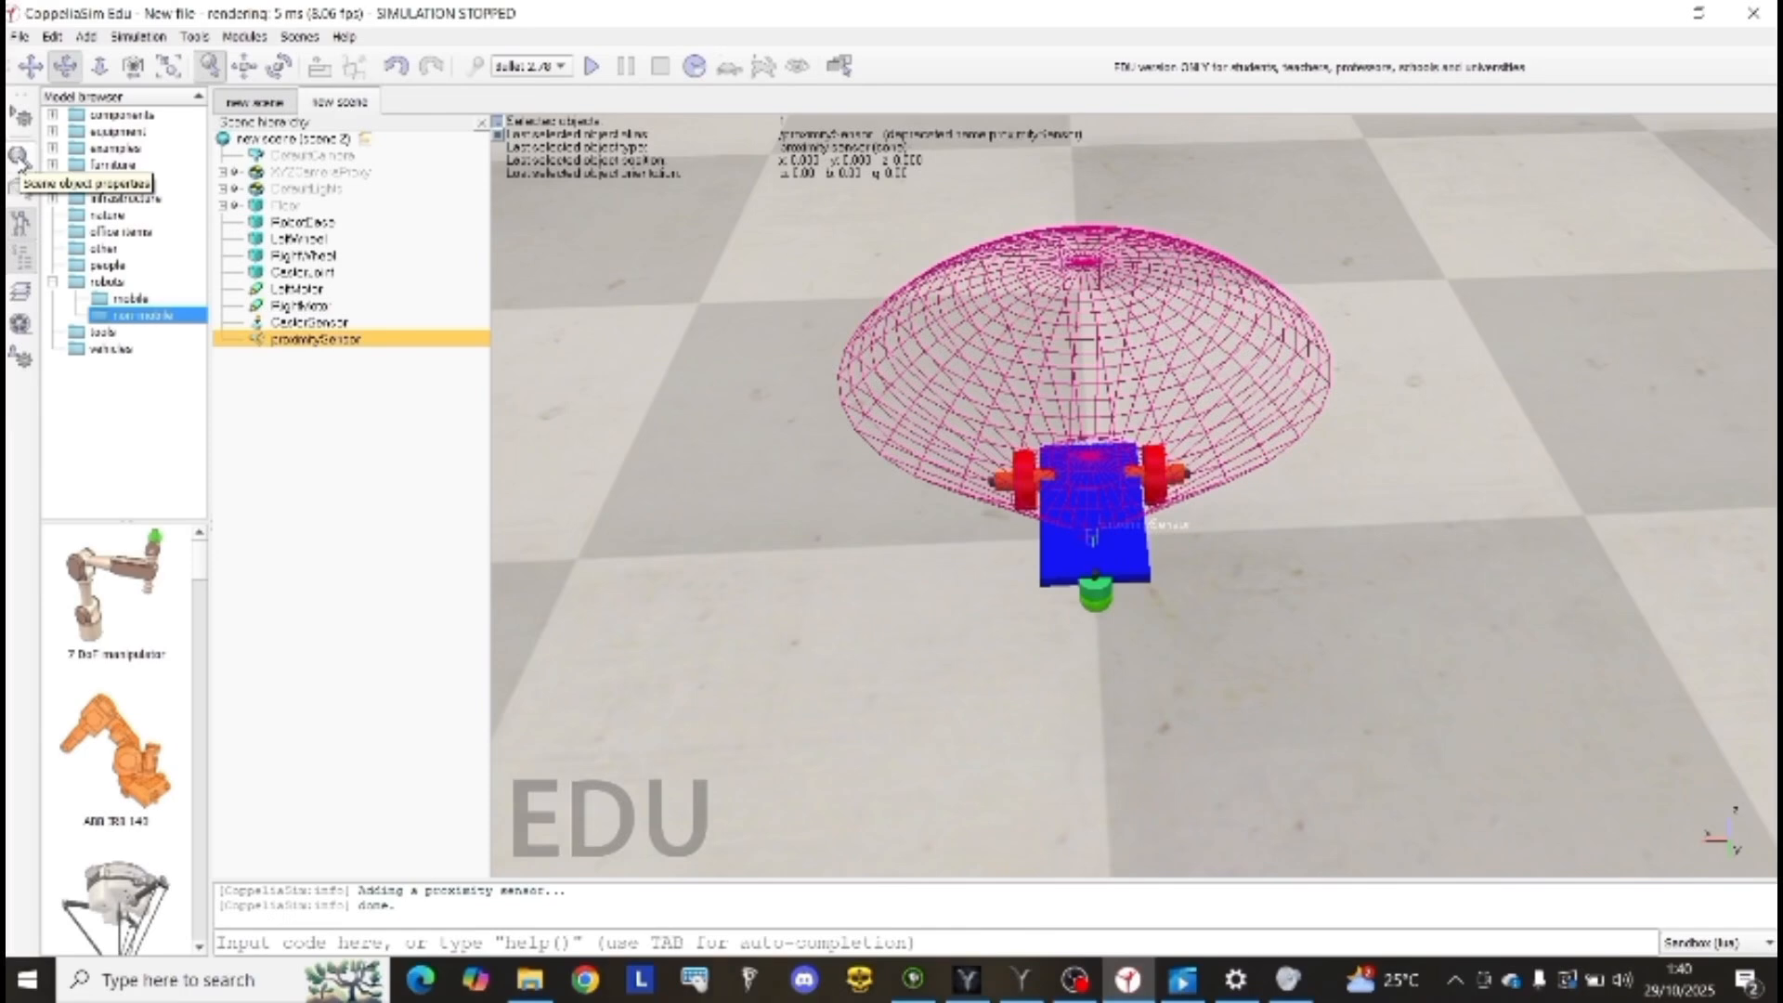
Step: Set the proximity sensor's detection volume to radius 0.005 m, range 1 m and angle 8 degrees
left_click(19, 157)
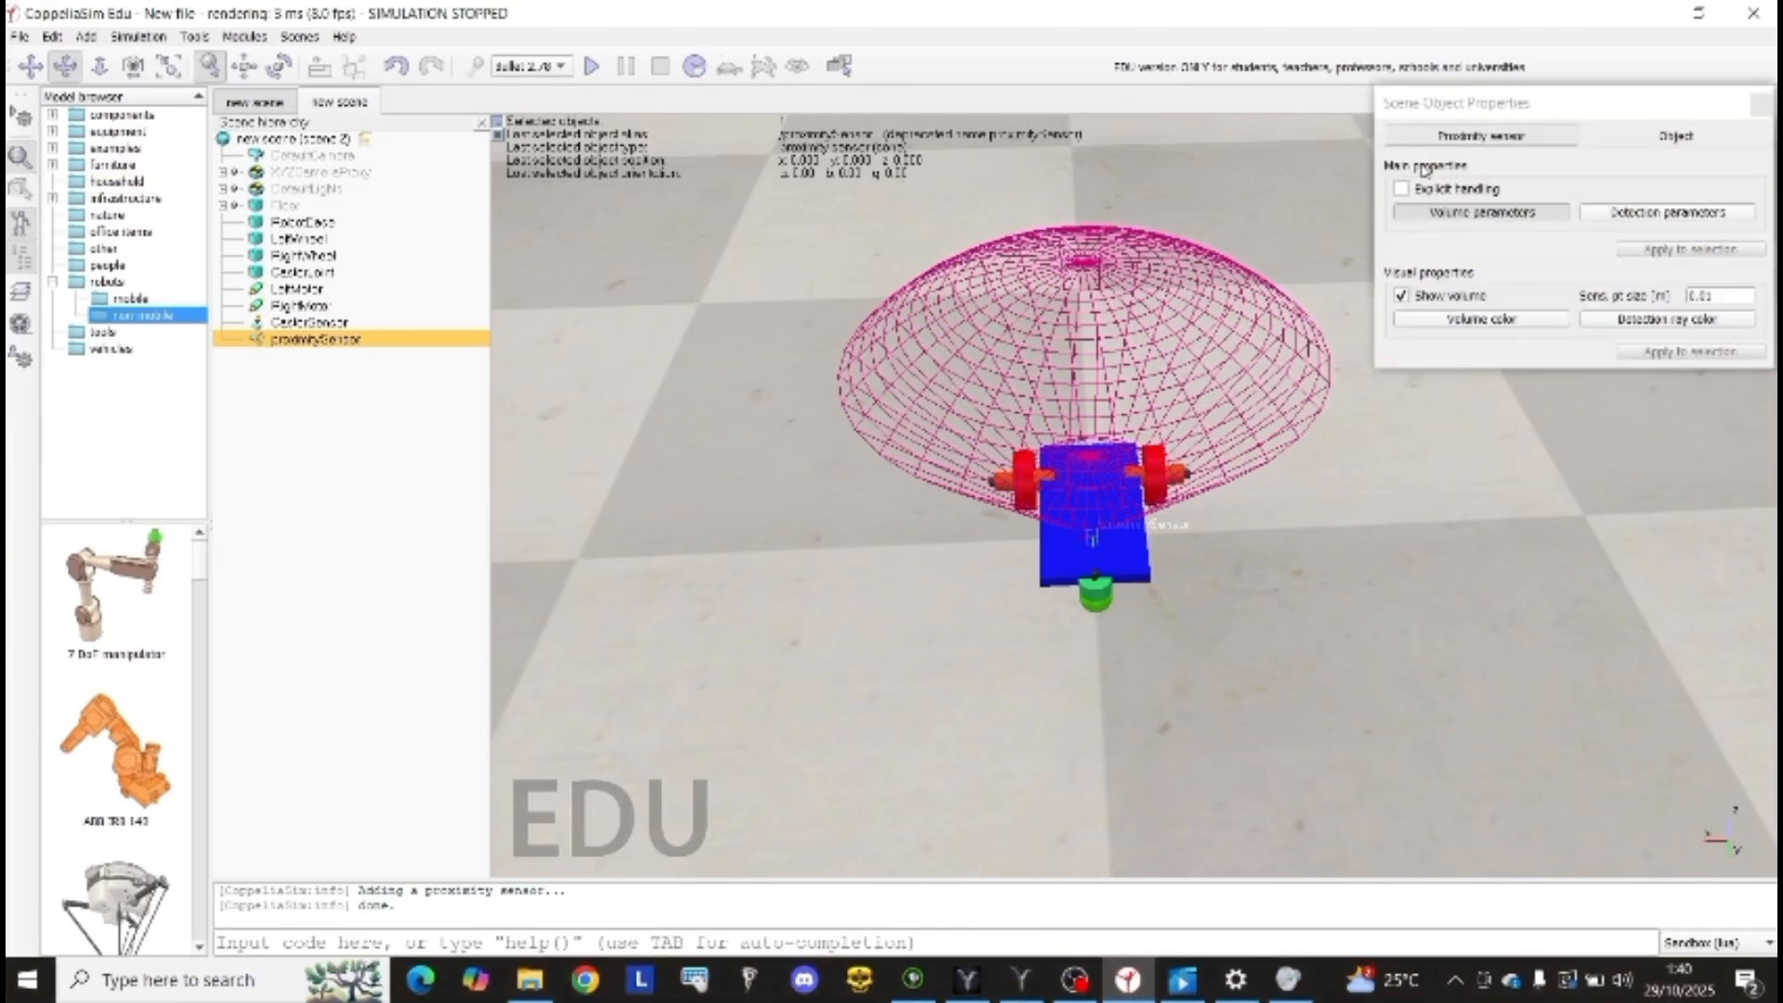
left_click(1443, 213)
left_click(1537, 137)
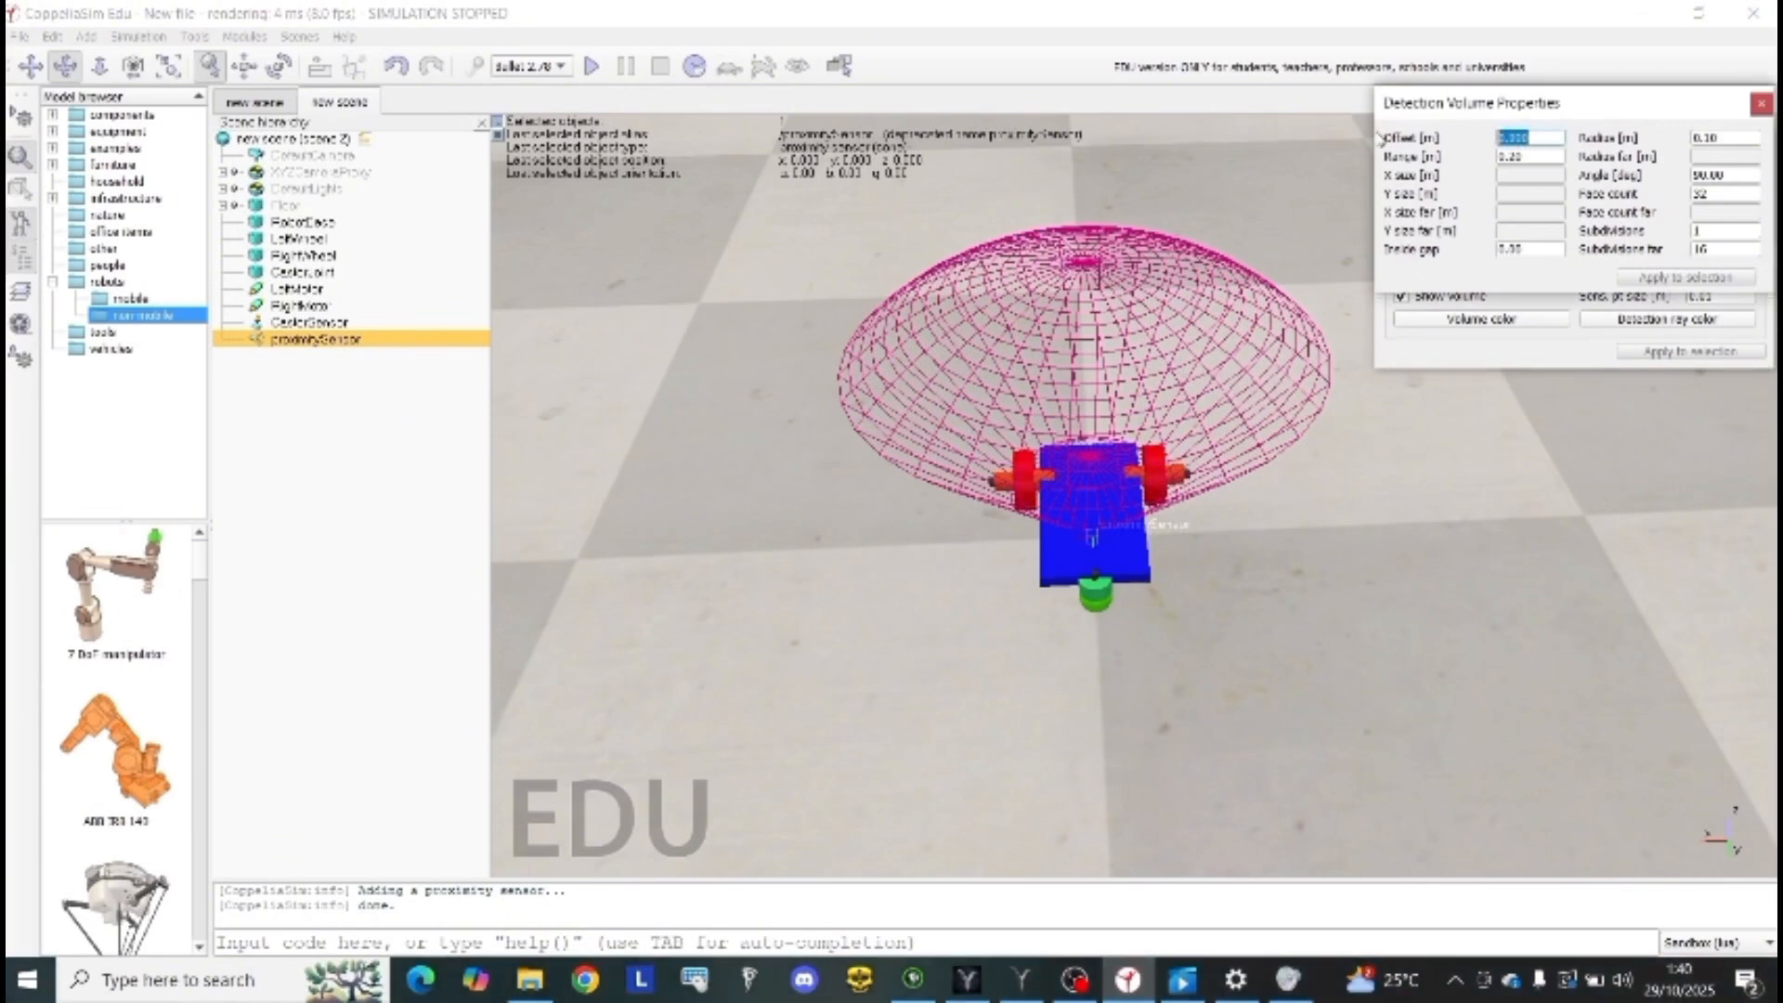
key("Tab")
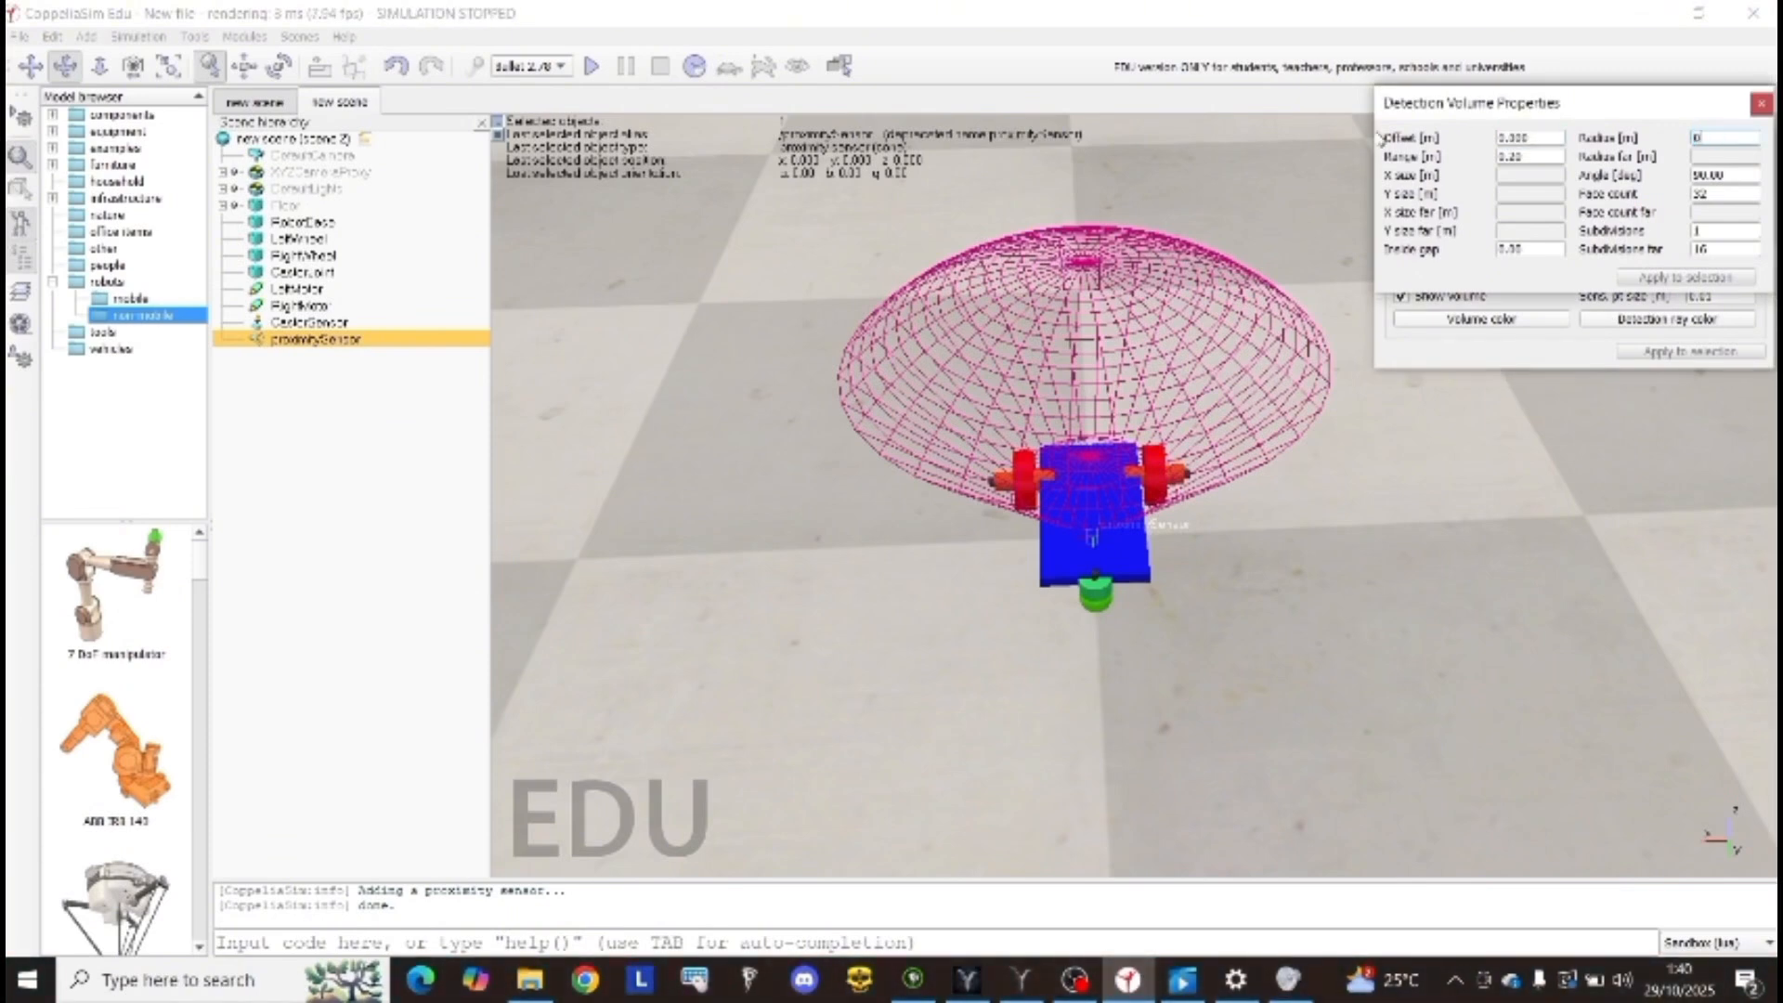
type("0.005")
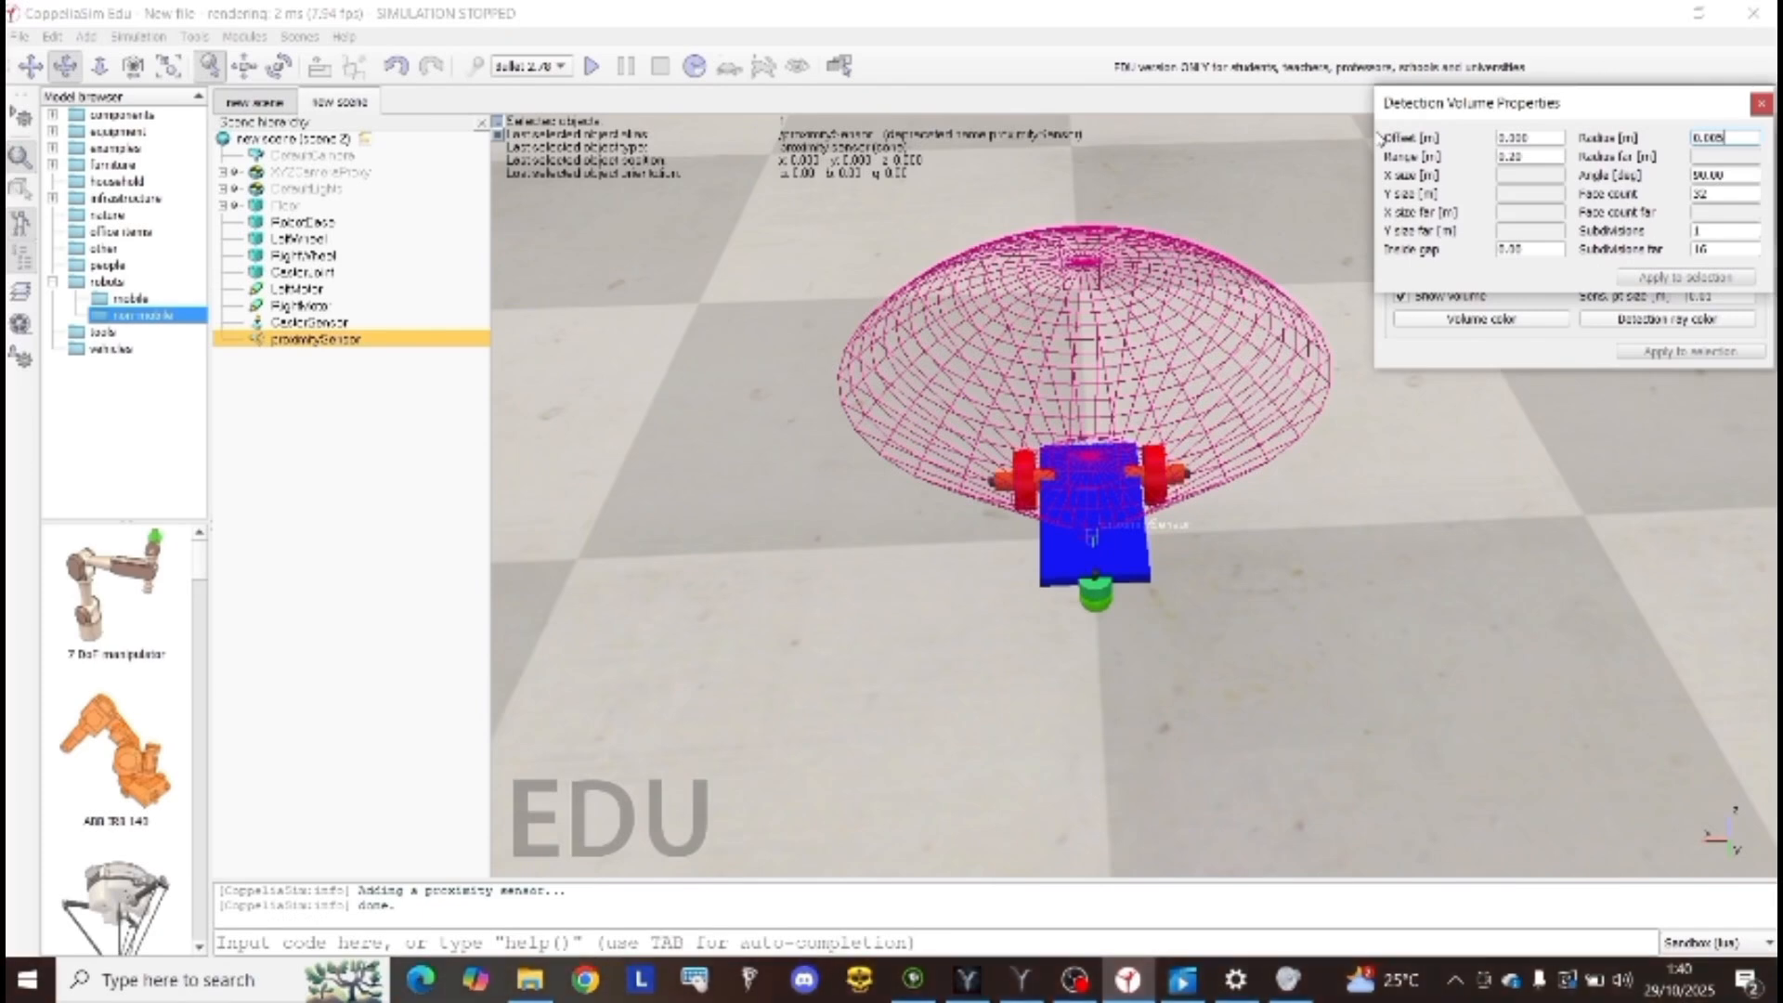
key("Tab")
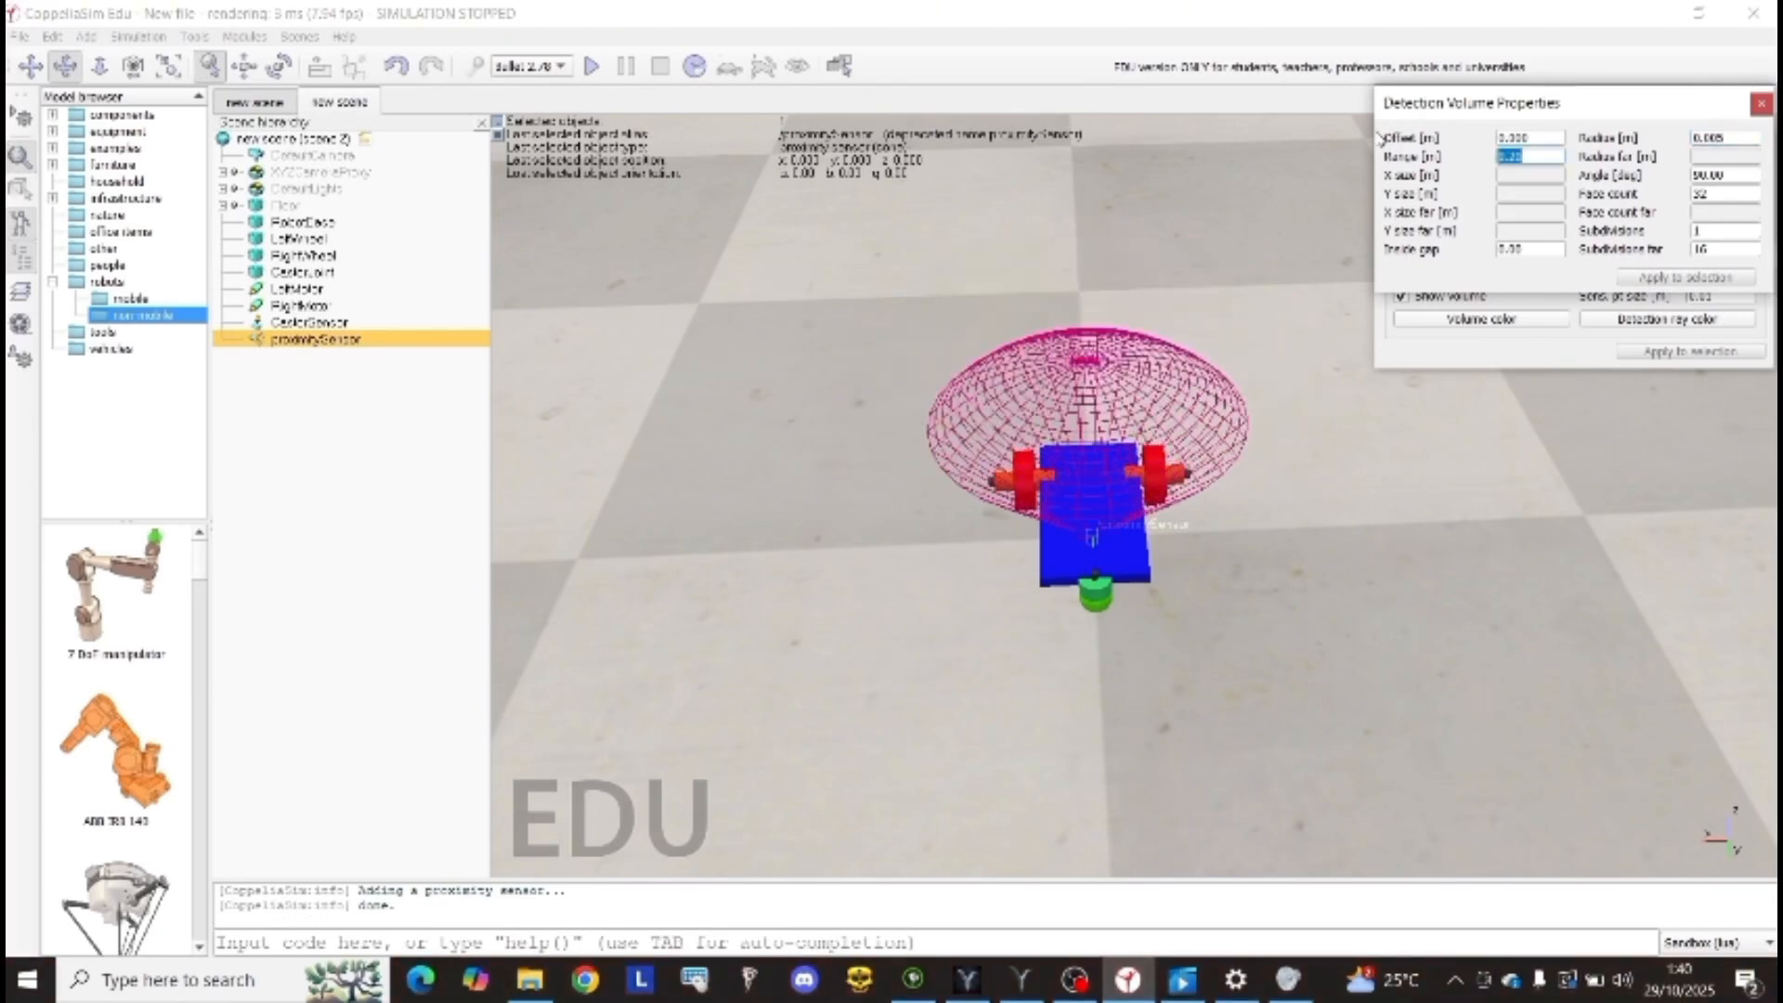
type("1")
key("Tab")
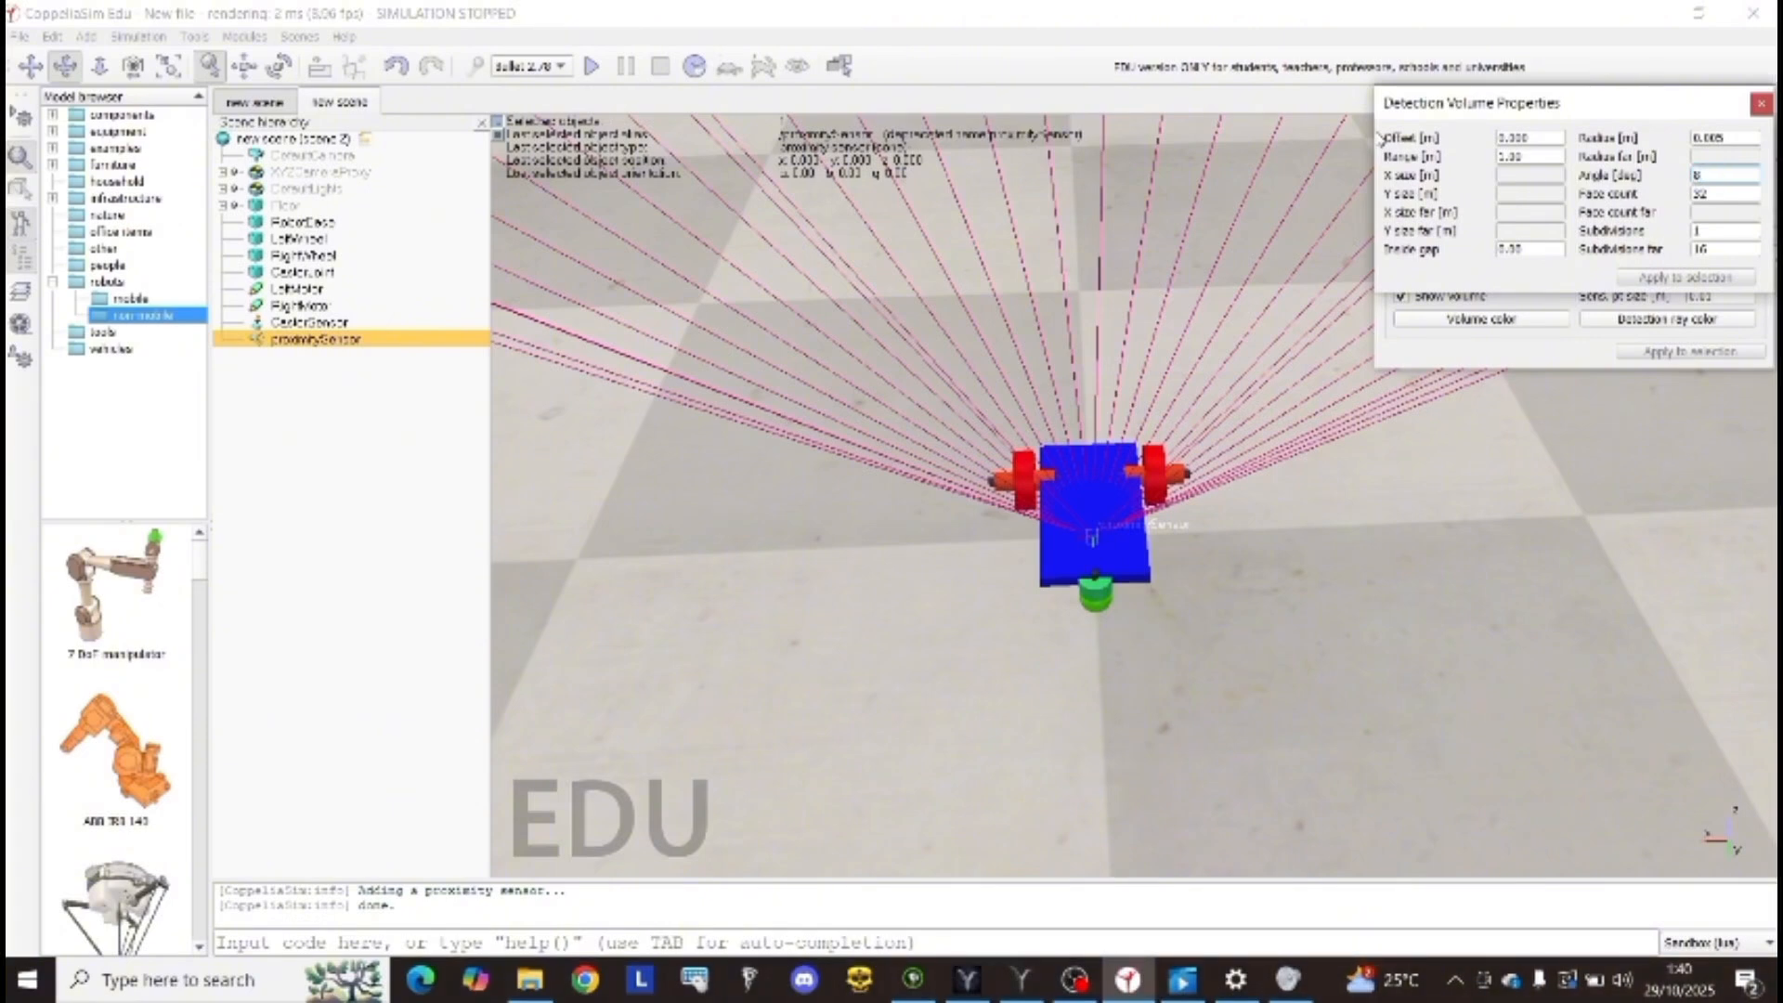
type("8")
key("Return")
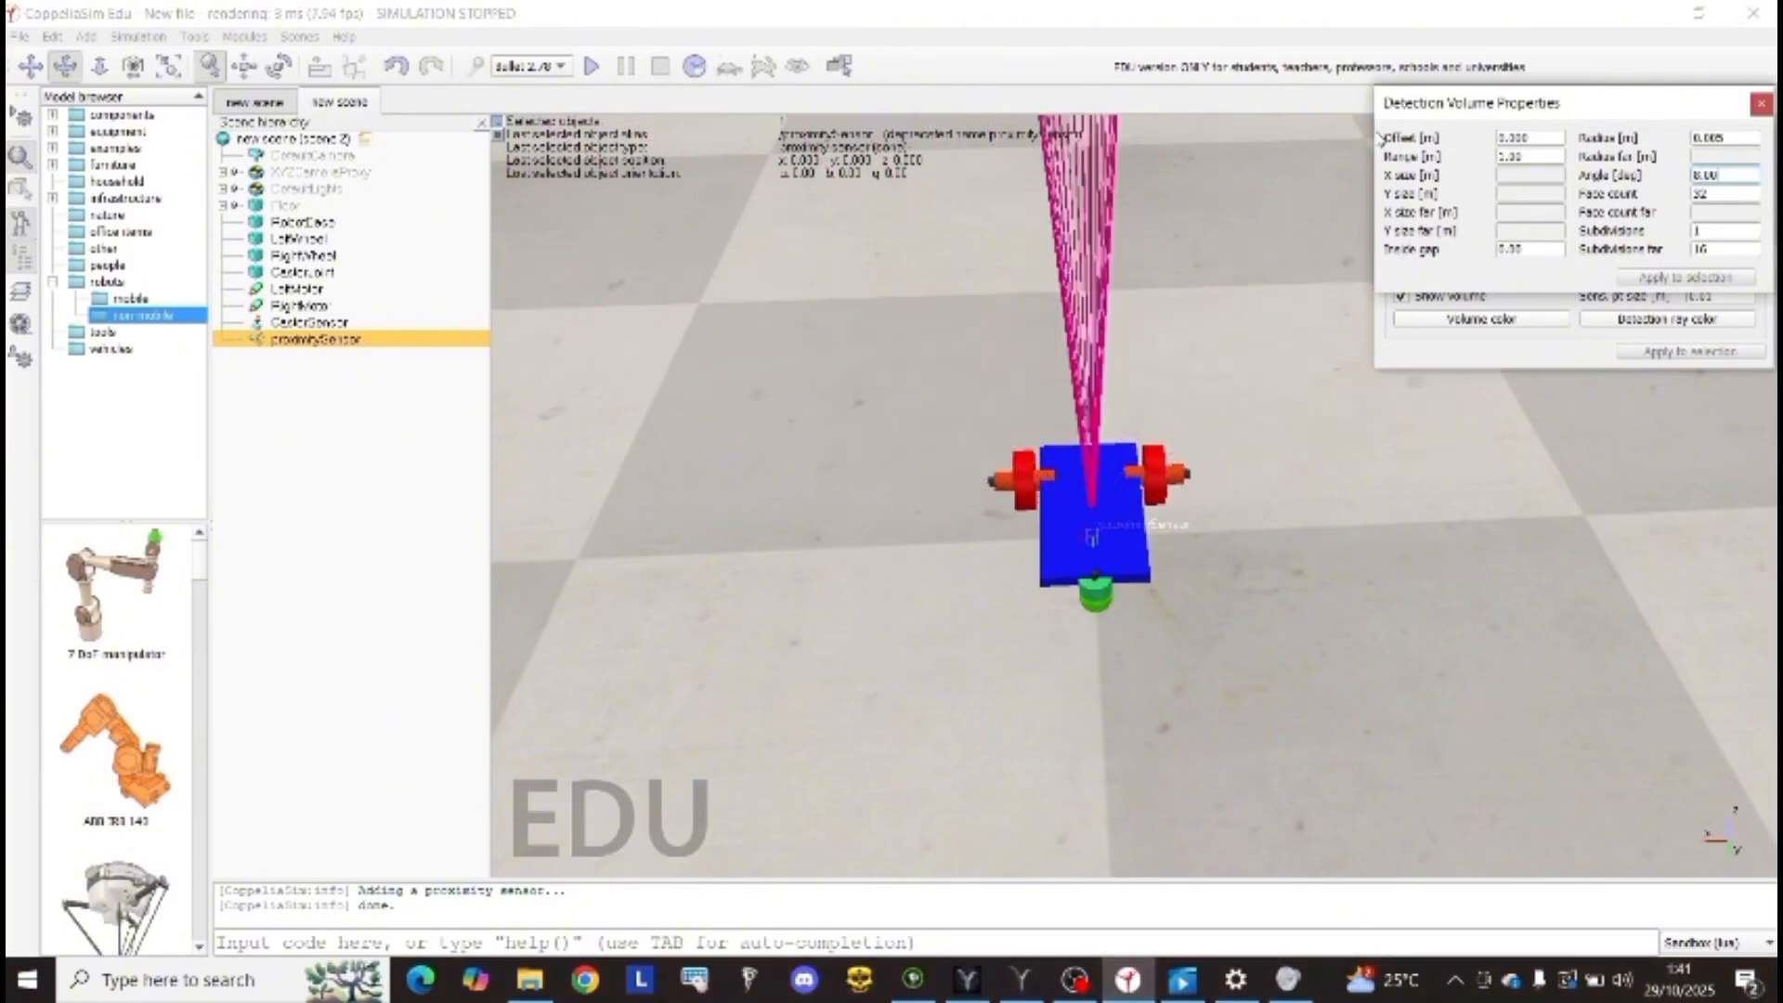
left_click(1761, 104)
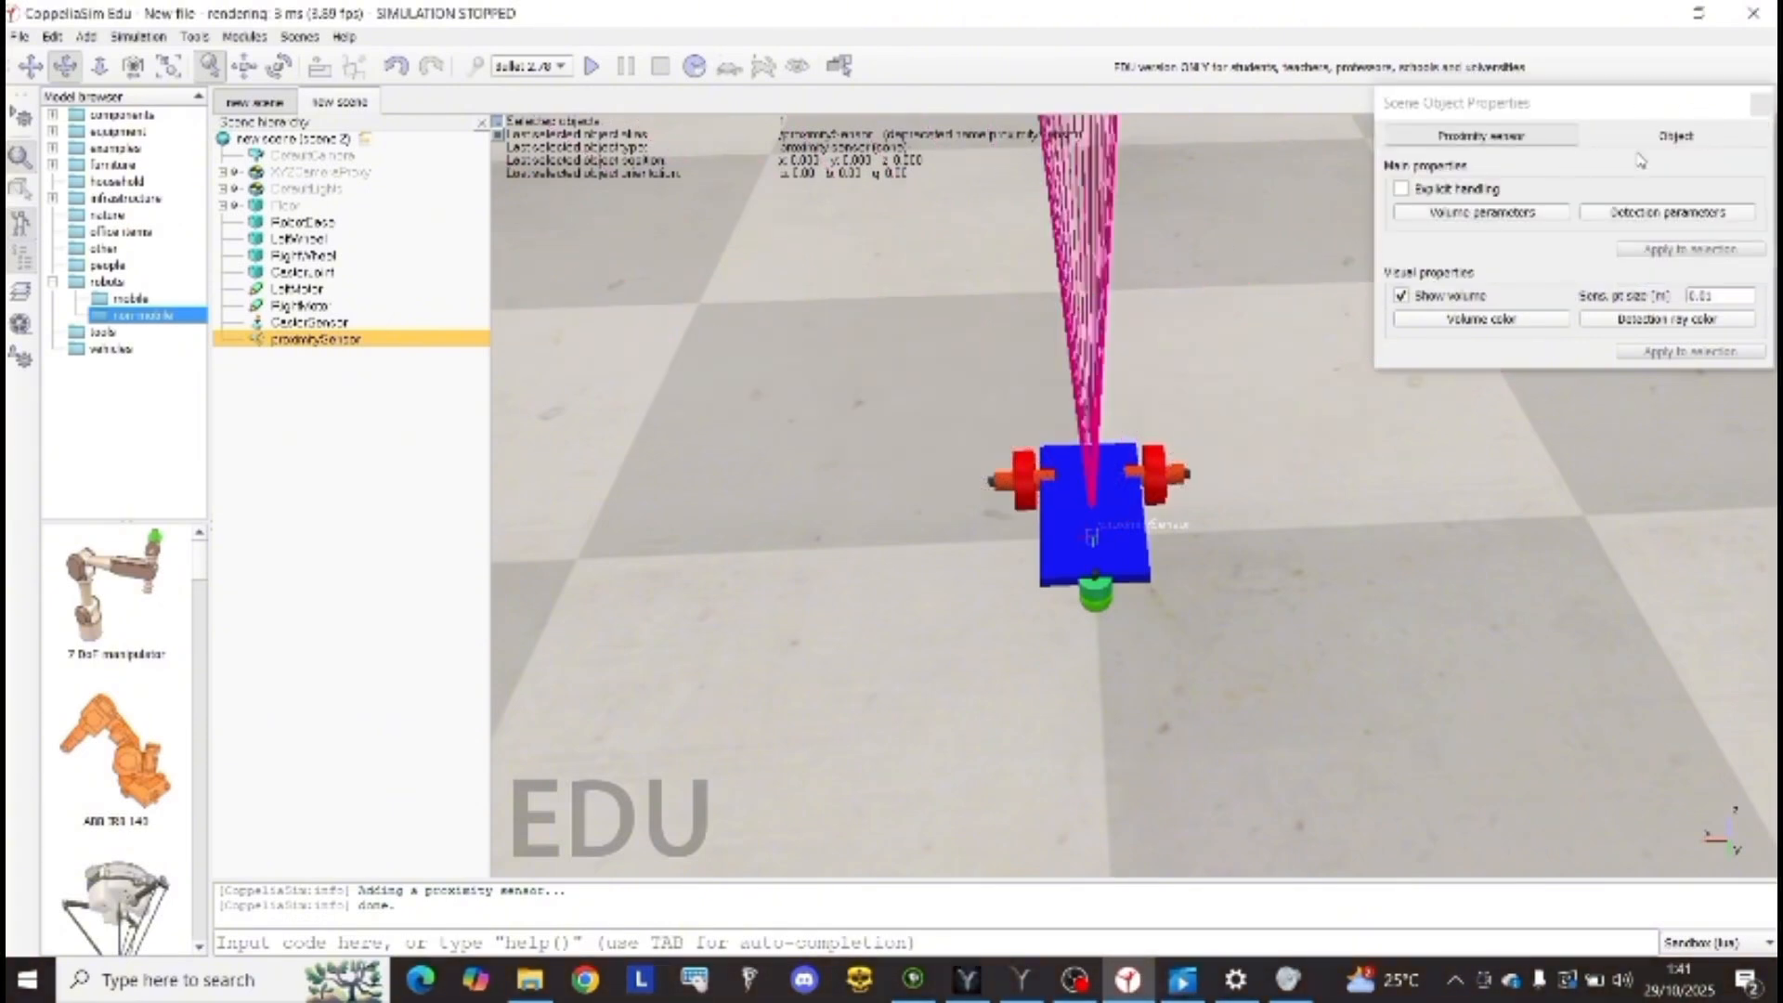
left_click(1761, 104)
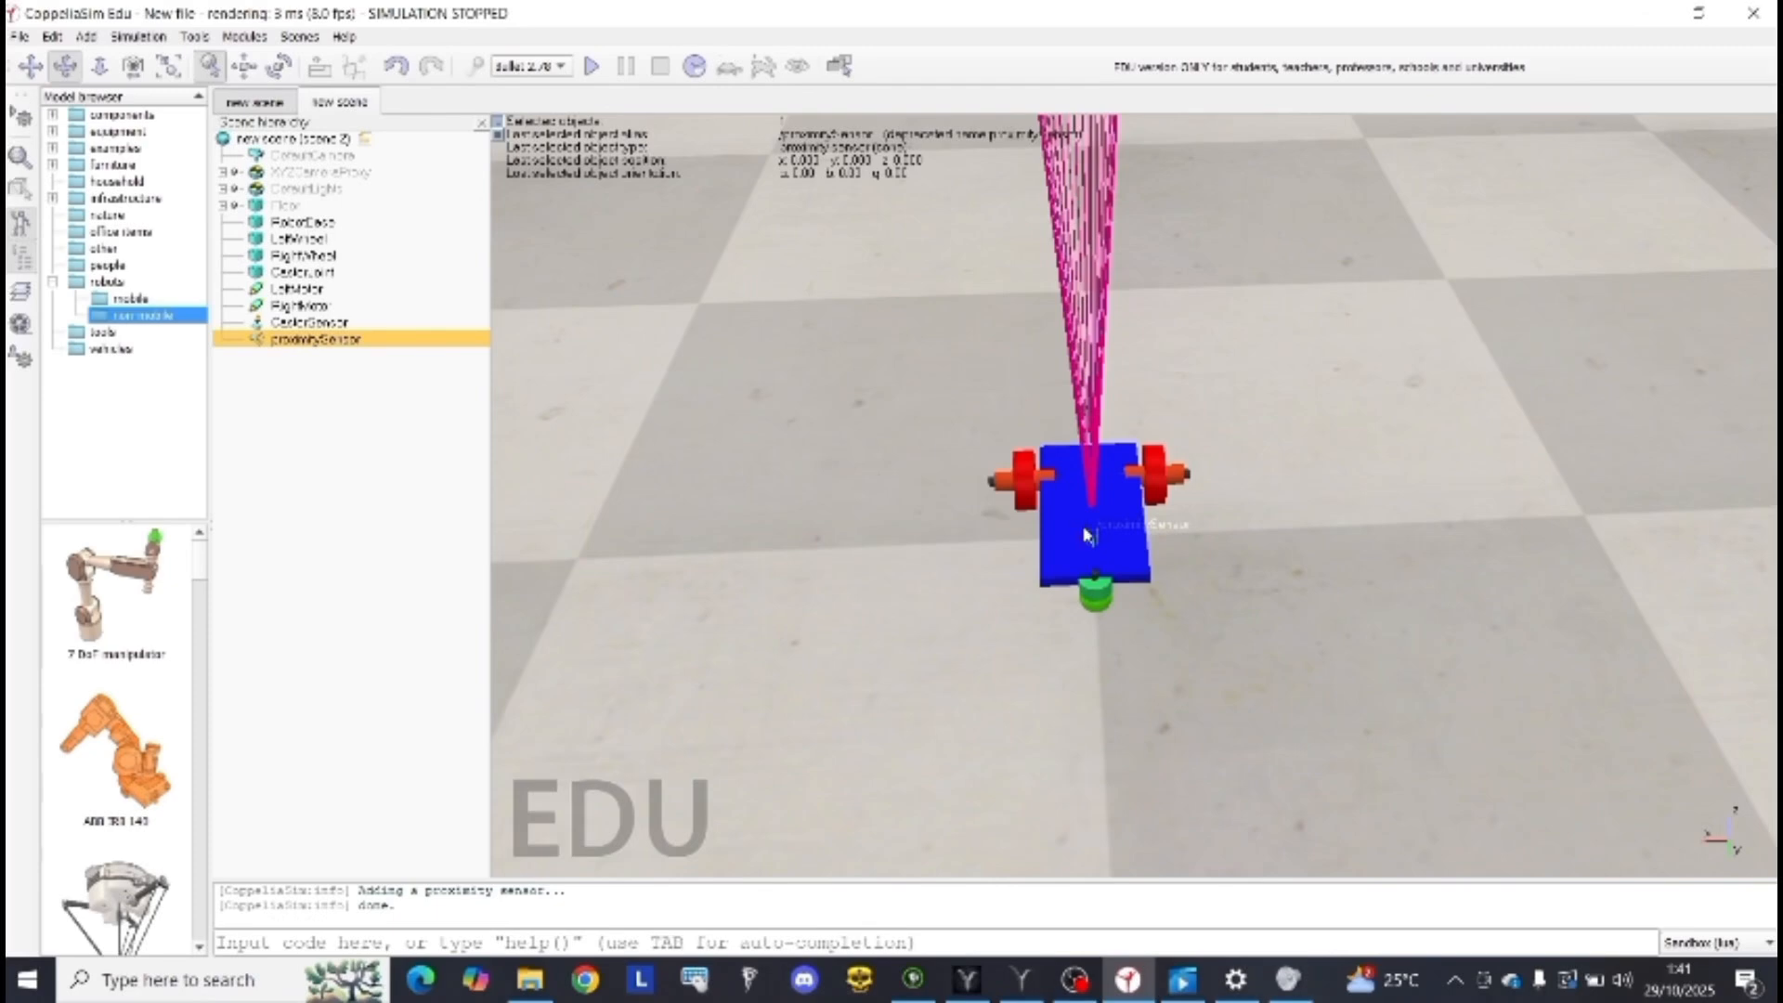
Step: Position the proximity sensor at the castor end of the base with world coordinates Y 0.1 m and Z 0.06 m
left_click_drag(1091, 506, 1337, 497)
left_click(244, 65)
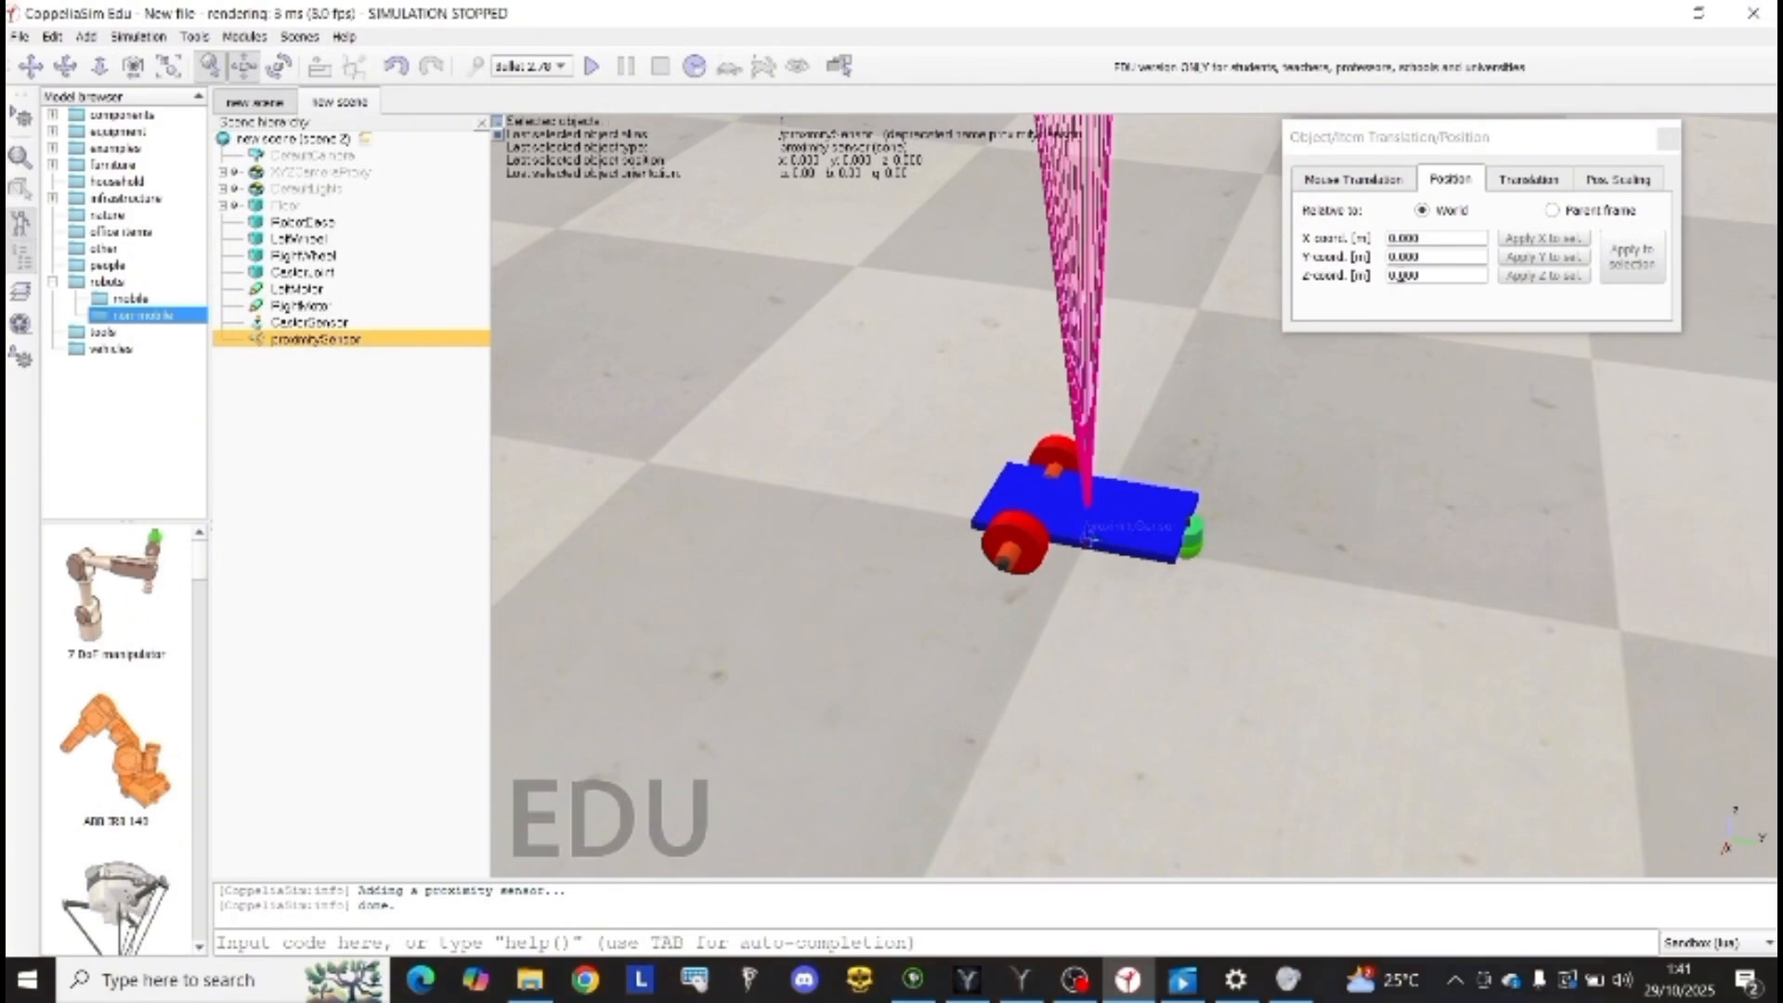
double_click(1425, 256)
type("0.1")
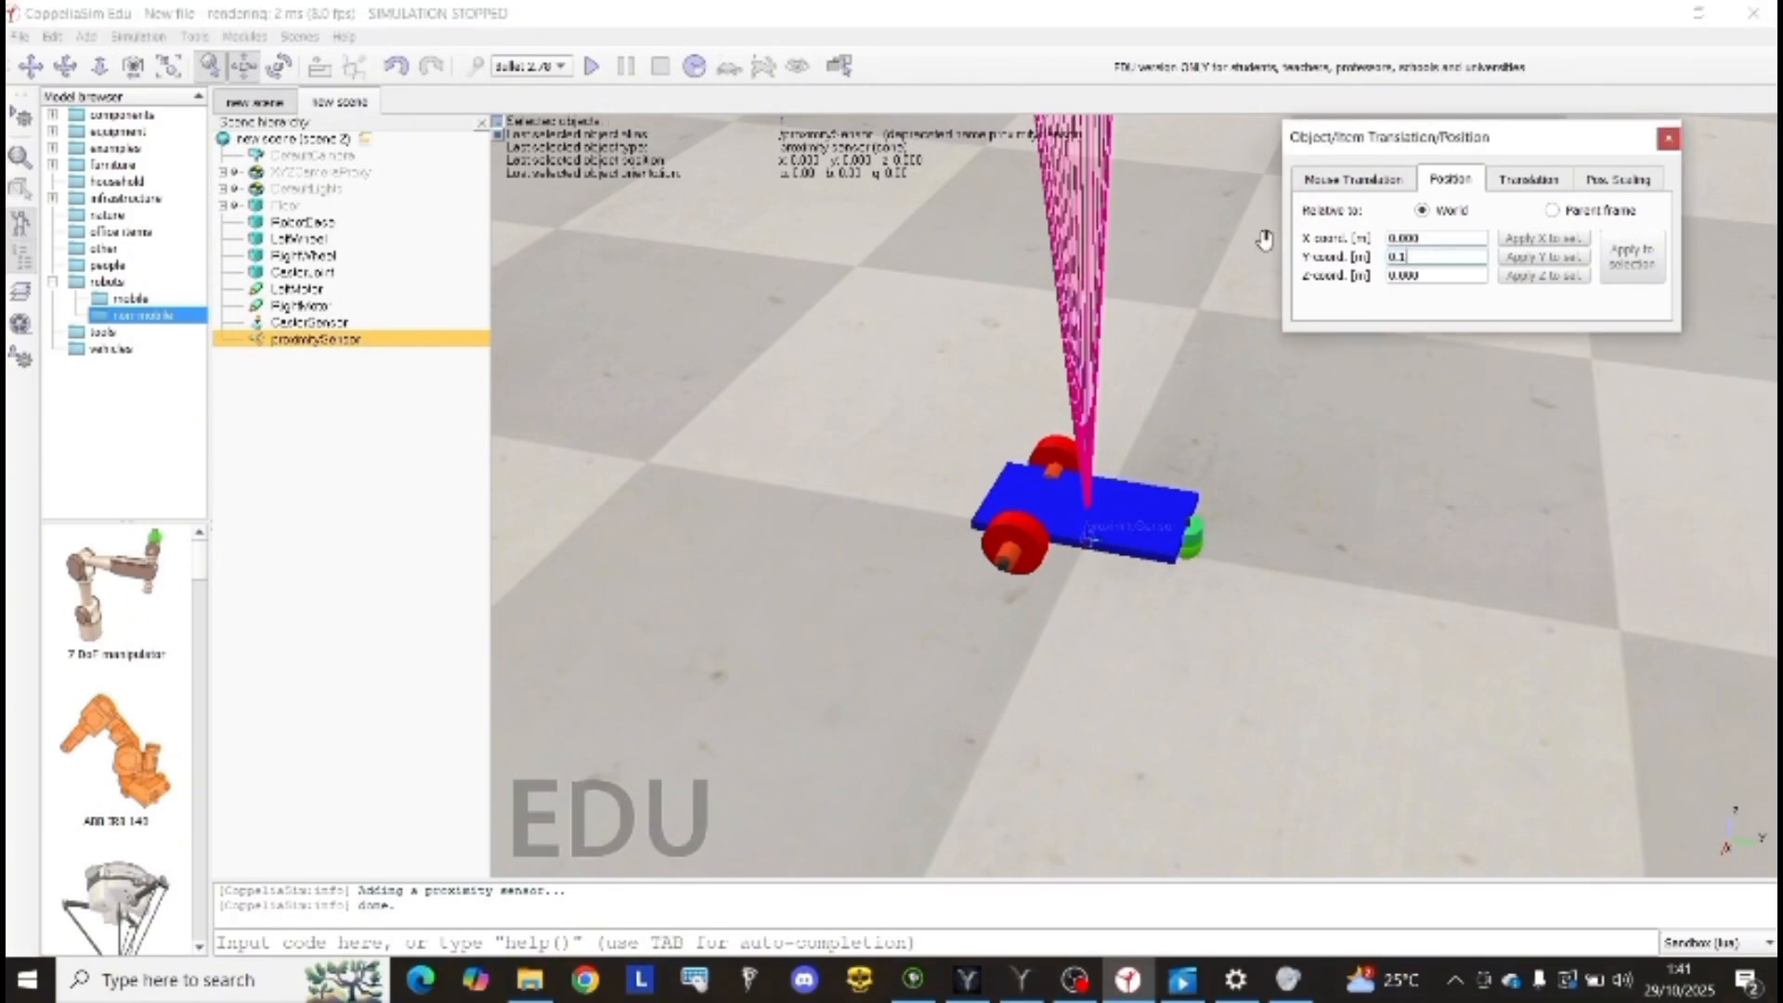
key("Tab")
type("0.06")
key("Return")
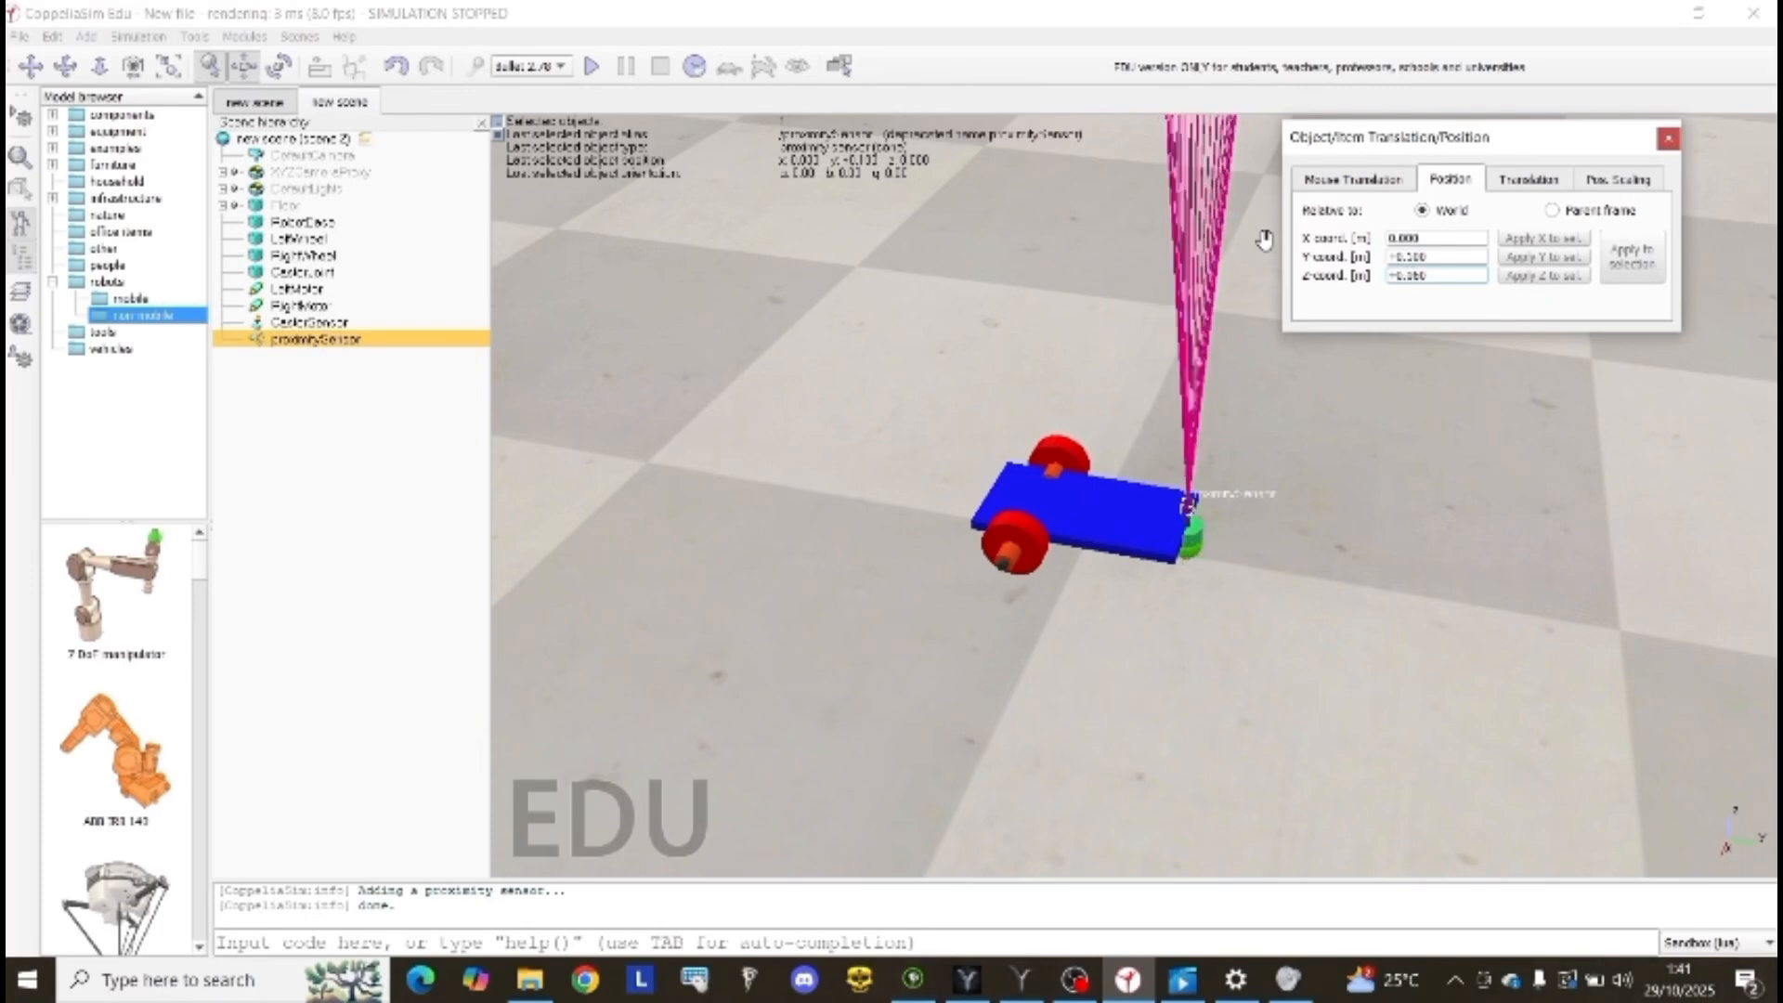
Step: Set the proximity sensor's world orientation to Alpha -90 degrees
left_click(279, 67)
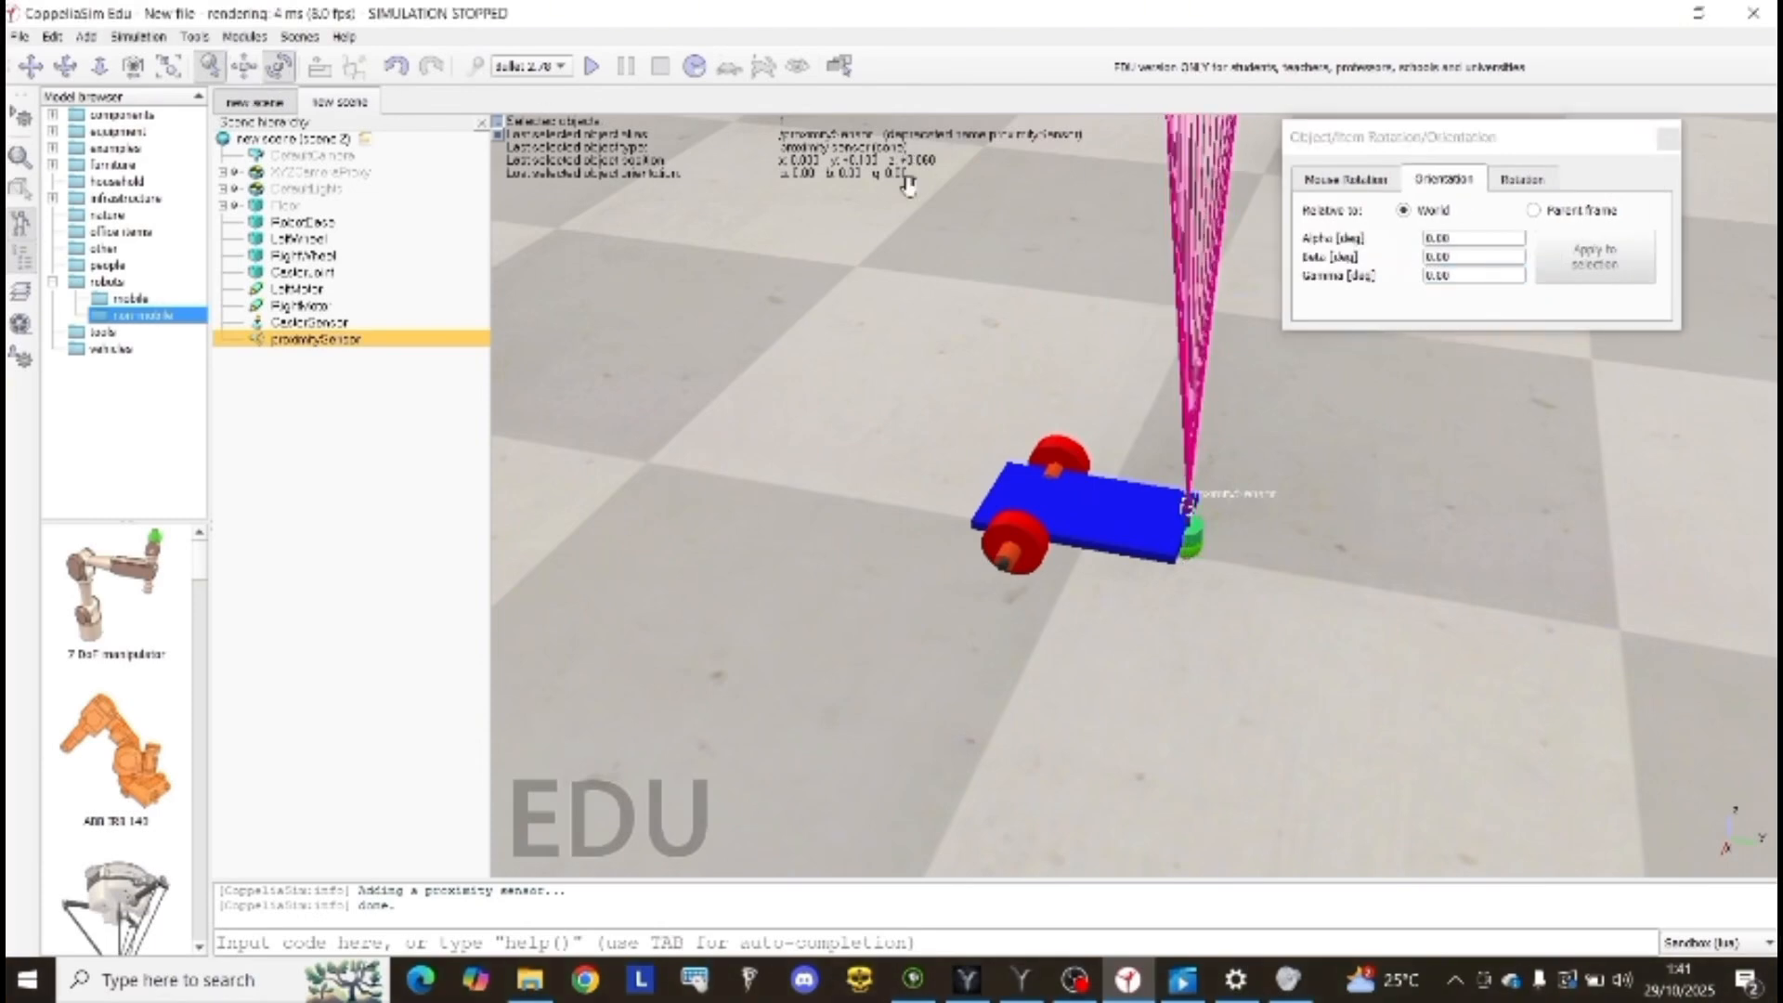
left_click_drag(1467, 236, 1377, 233)
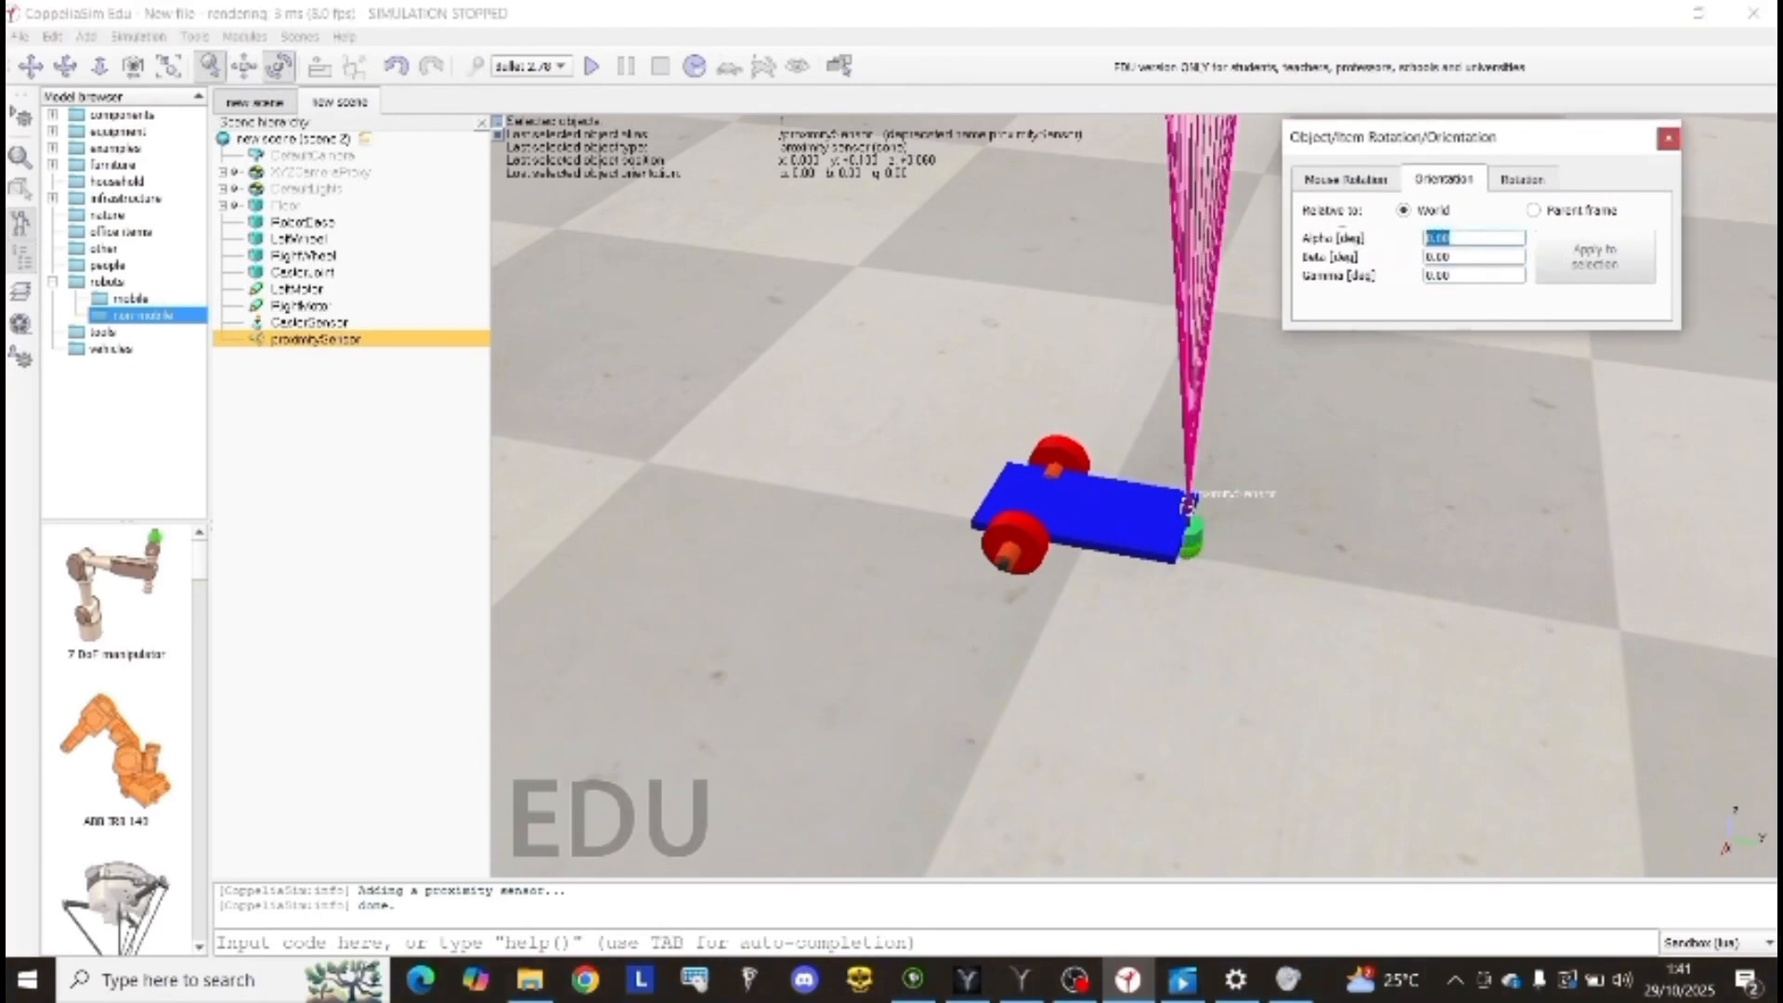
type("90")
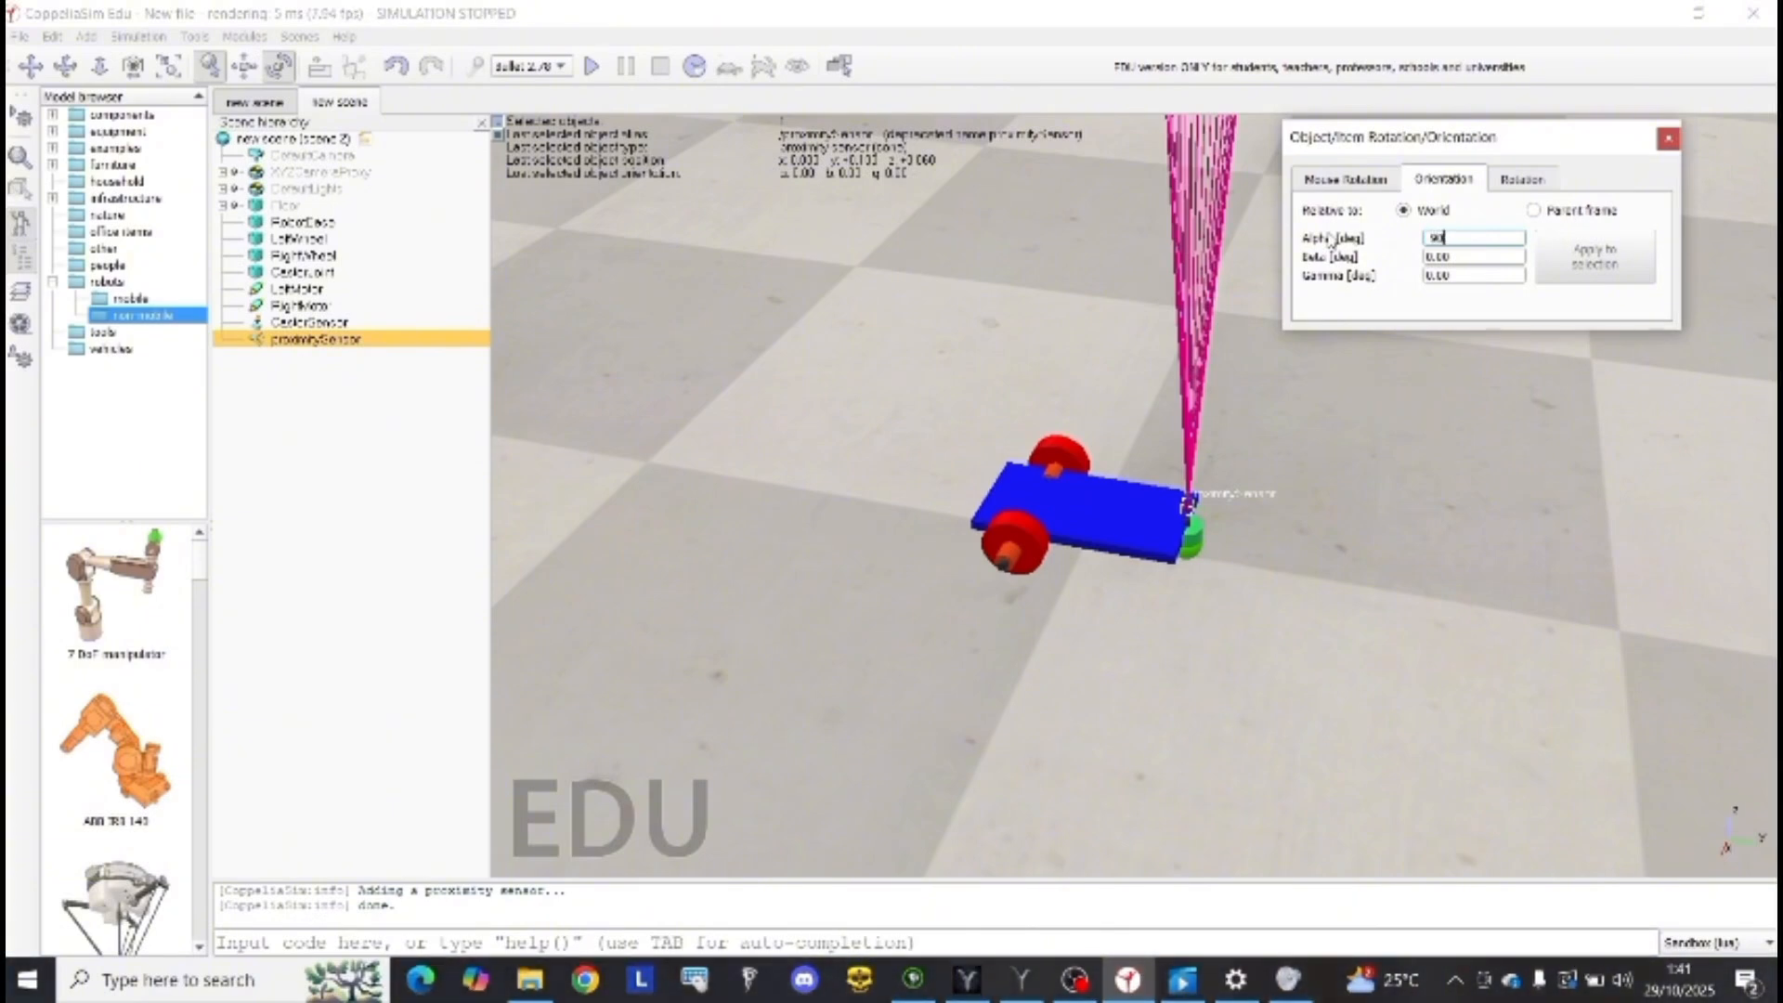
key("Return")
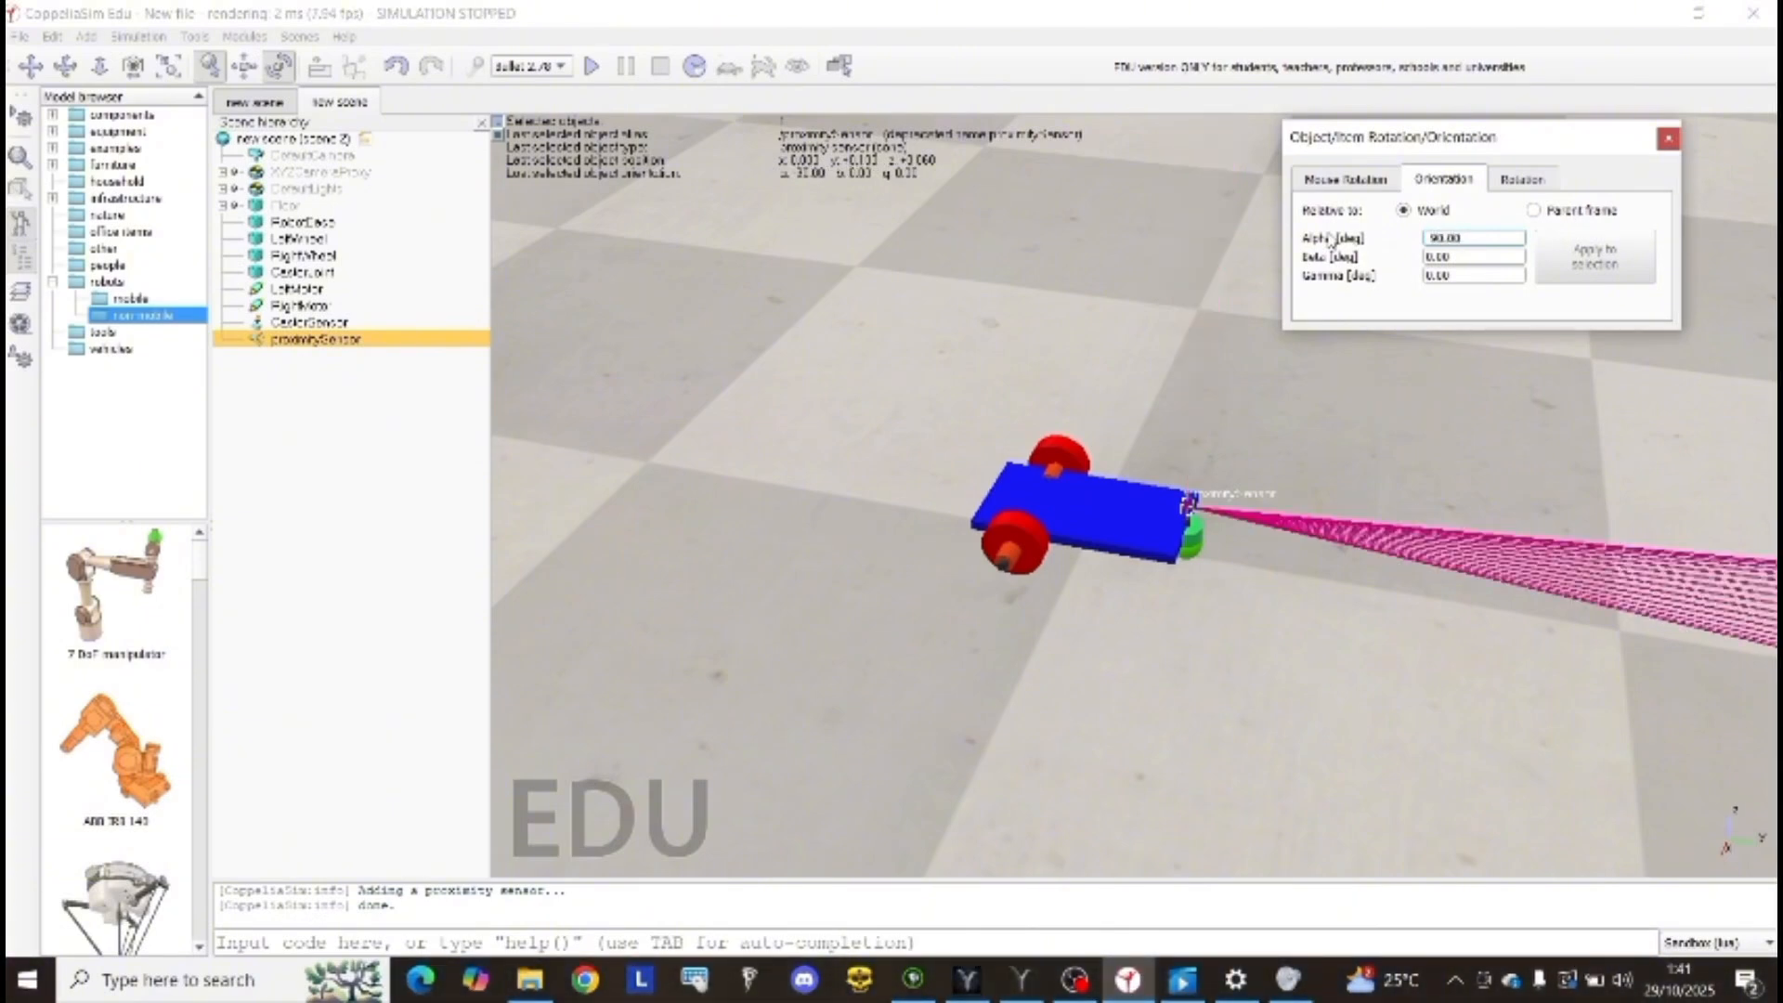
left_click(278, 65)
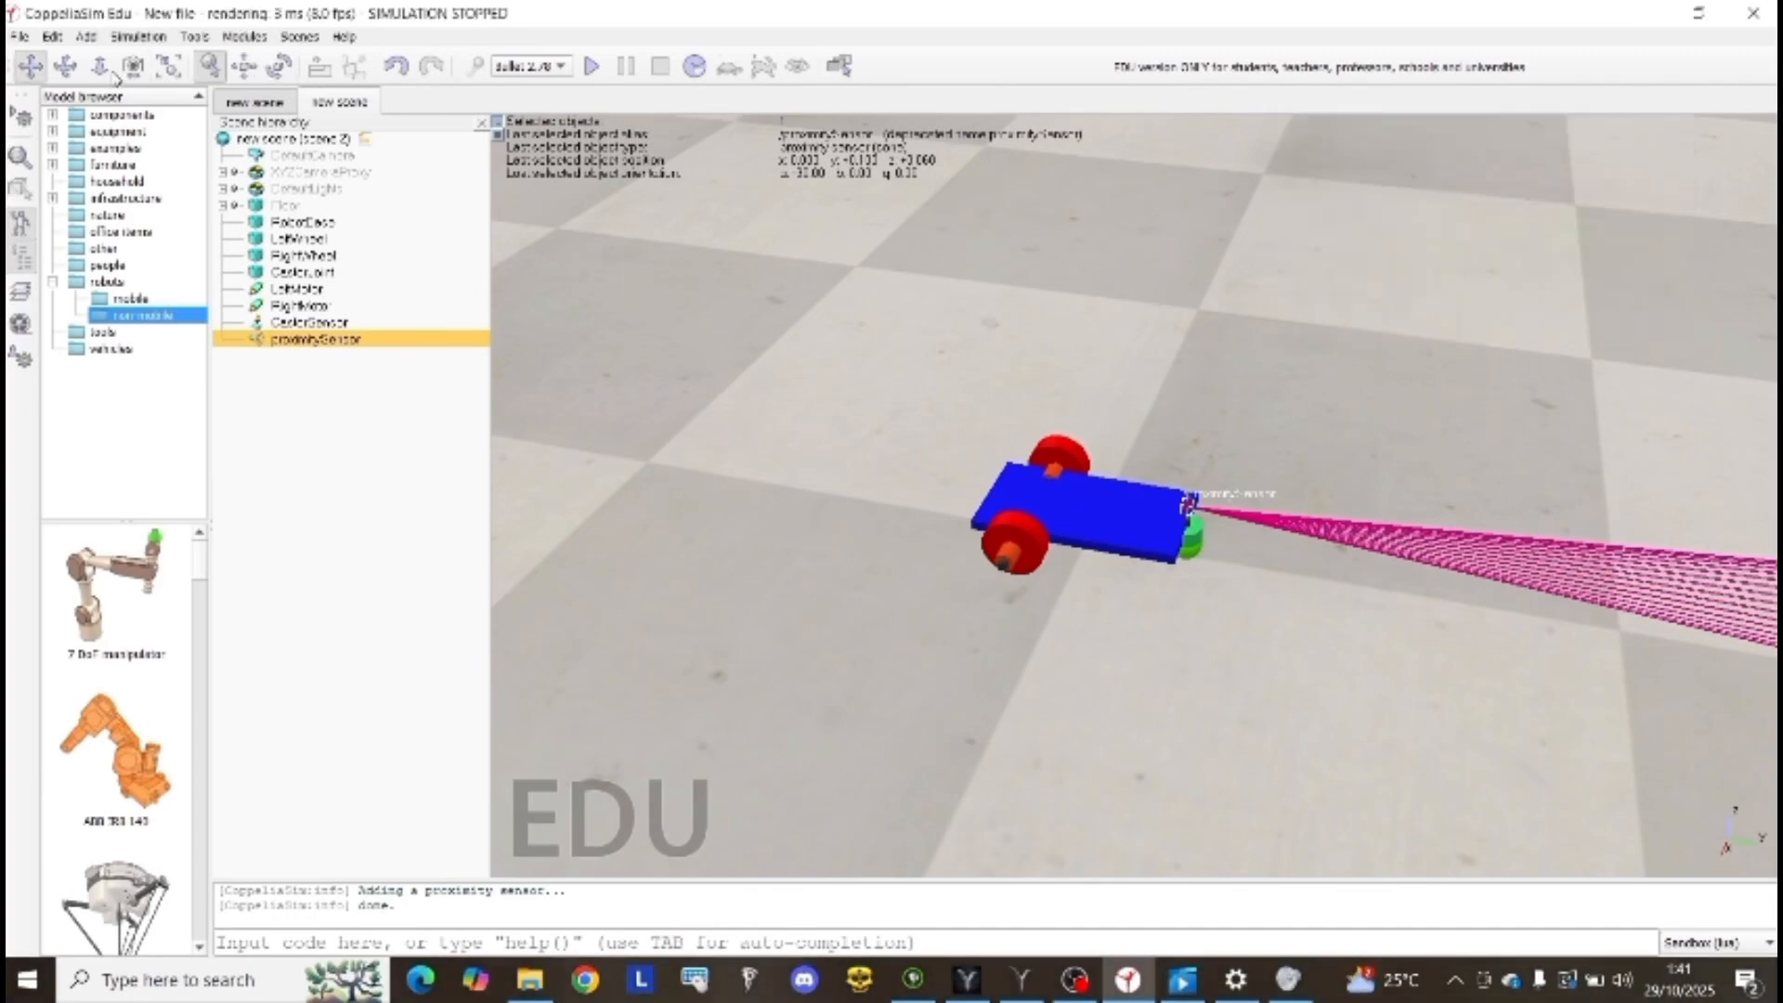
Step: Rename the proximity sensor as FrontUS
right_click_drag(1151, 530, 743, 492)
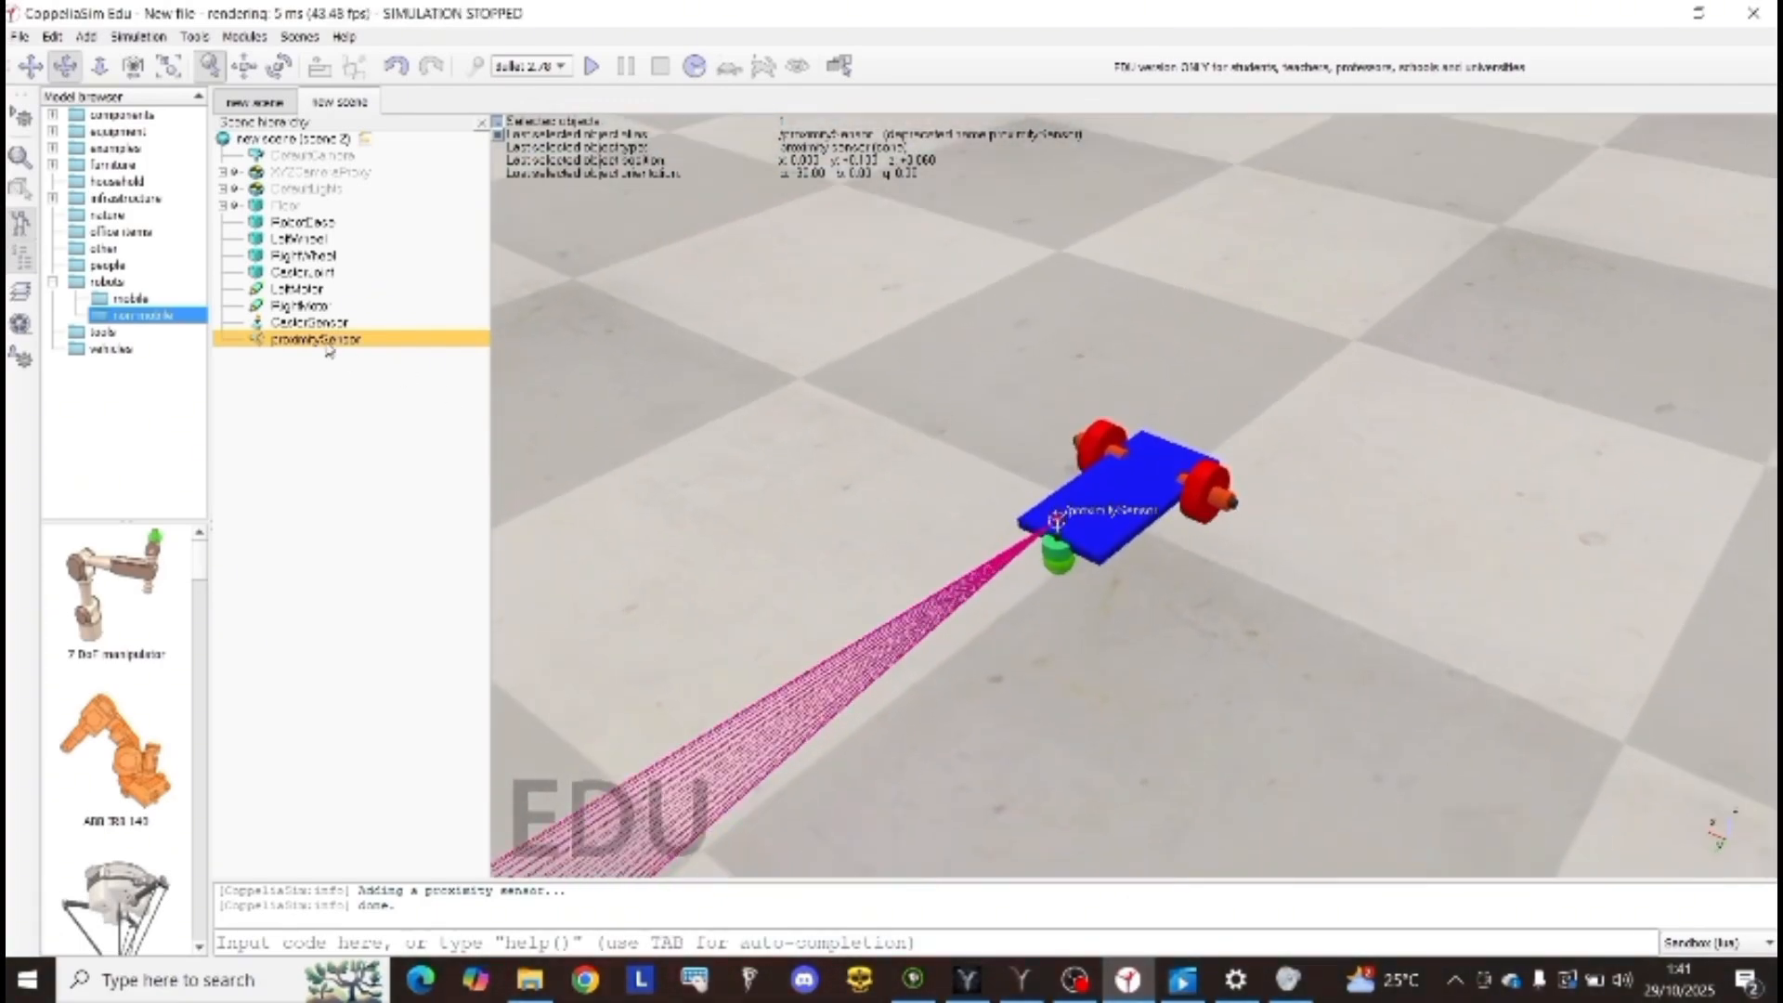
double_click(316, 339)
type("proxim")
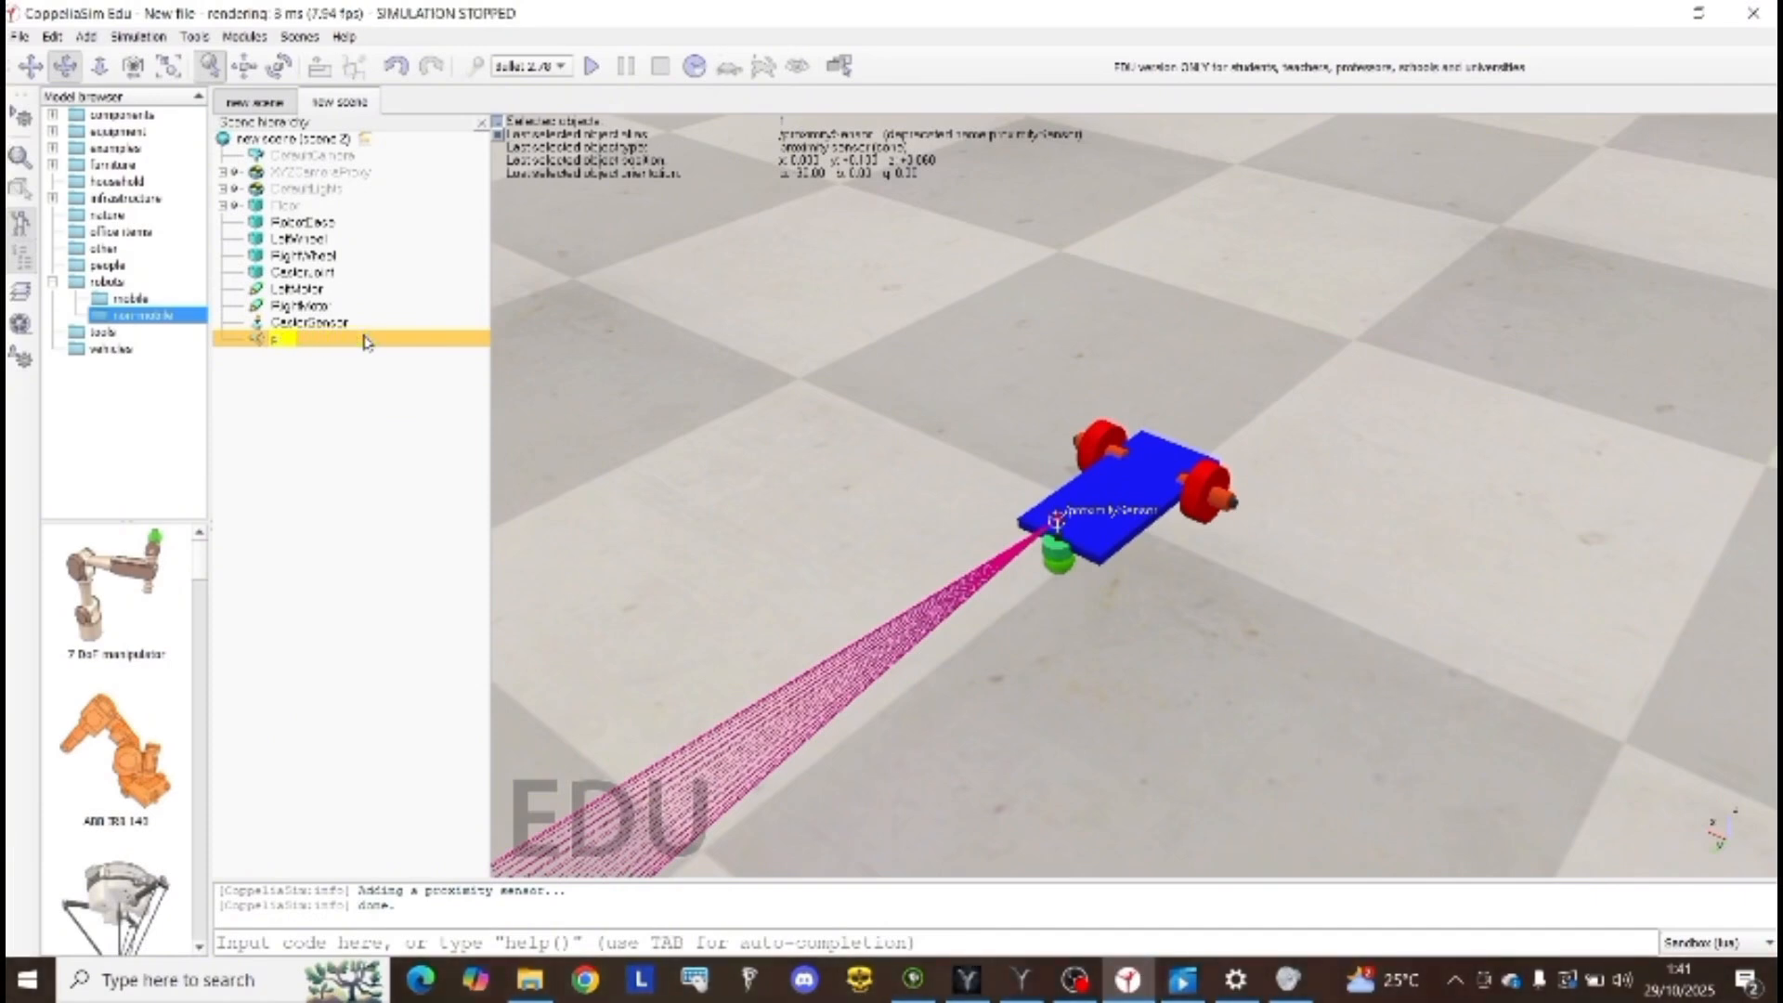
key("BackSpace")
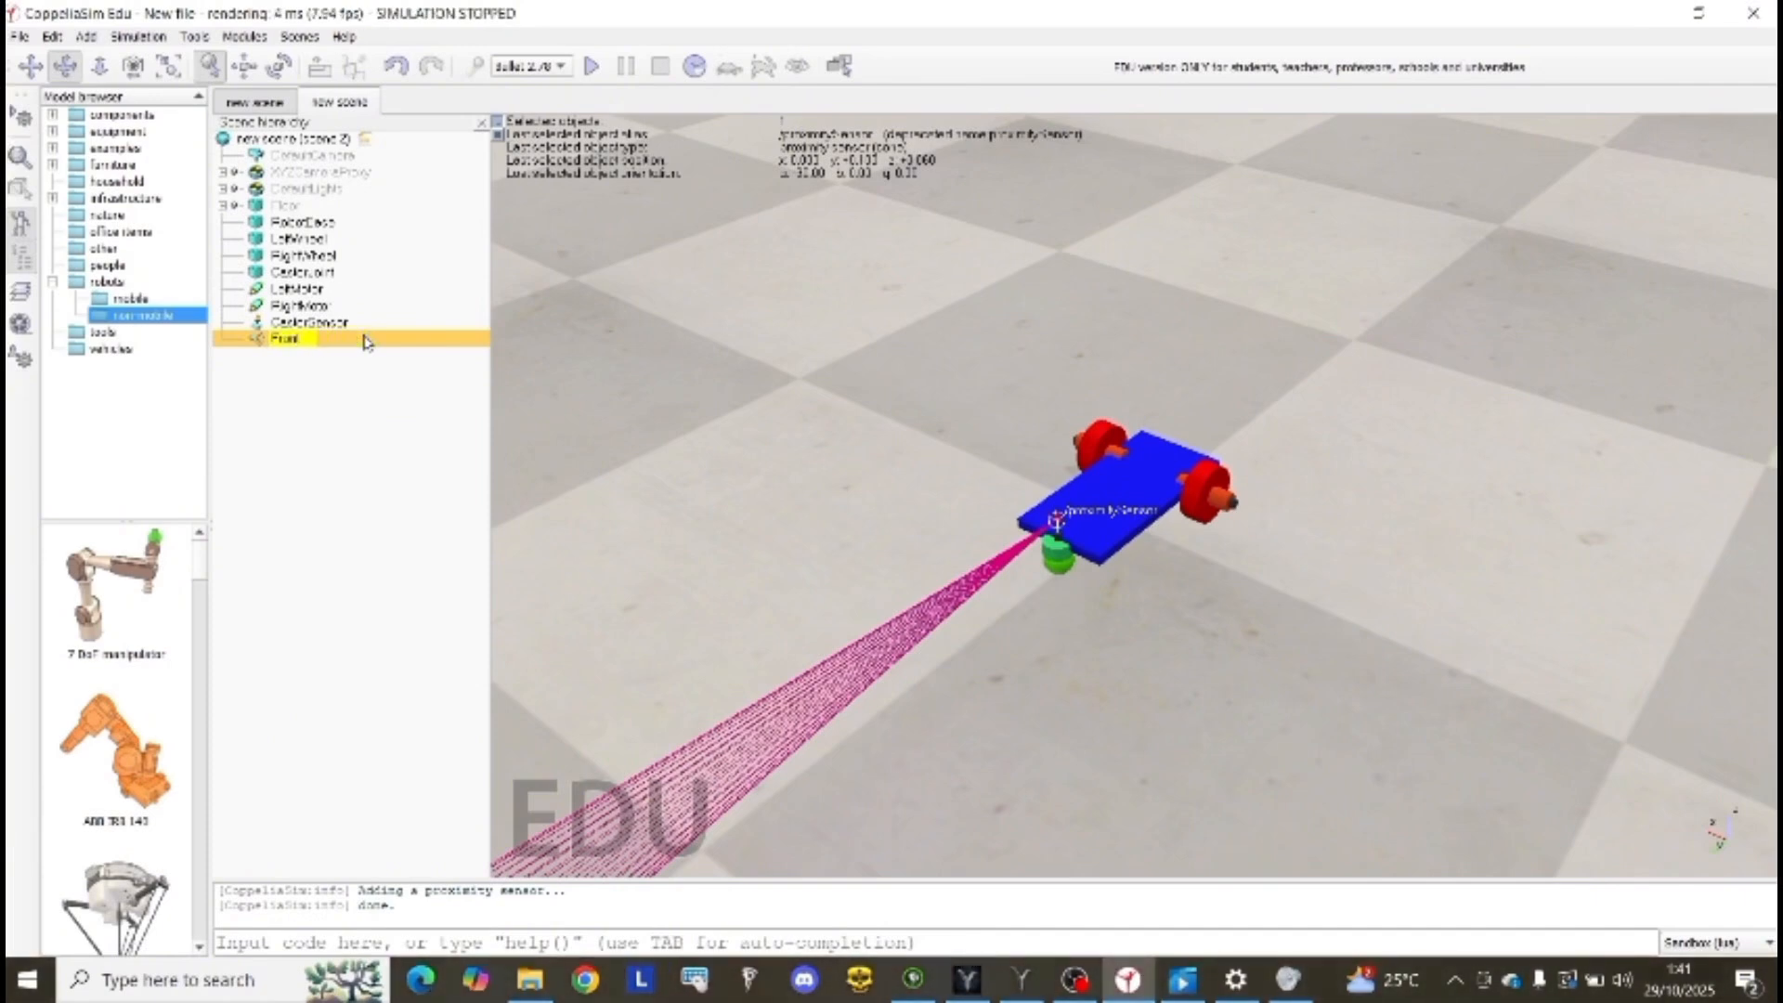
key("Return")
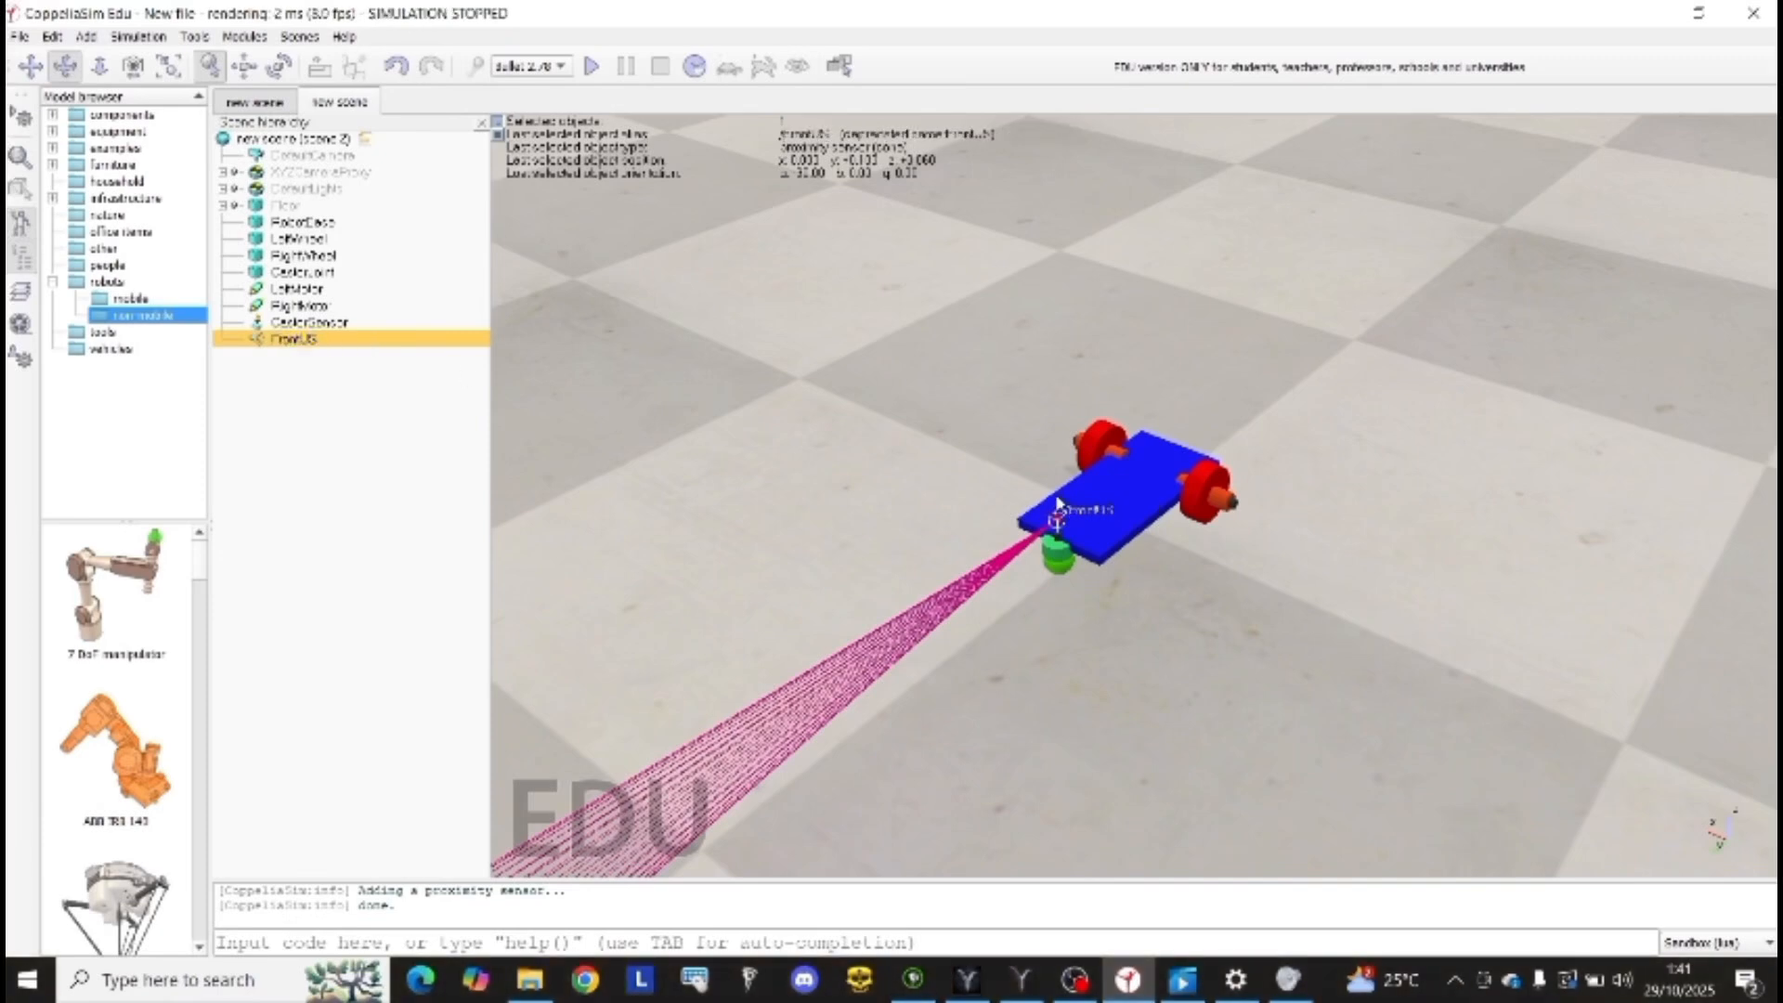
left_click(1064, 517)
left_click(976, 489)
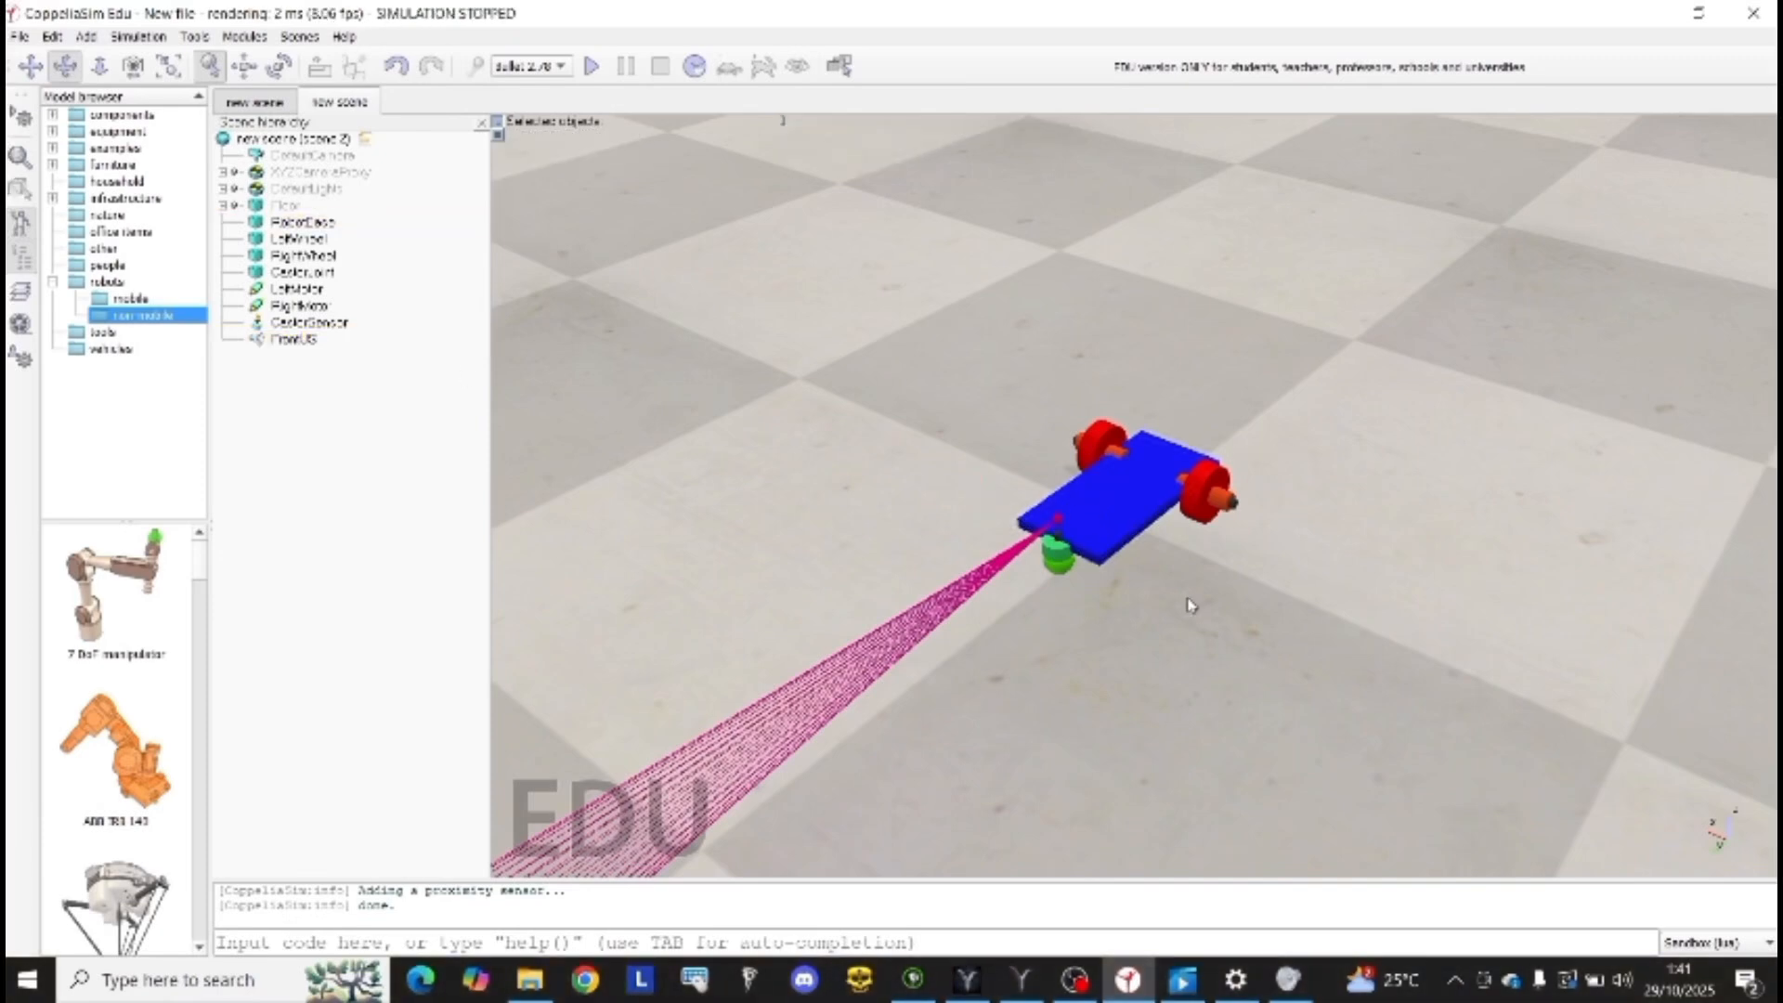
left_click(1067, 520)
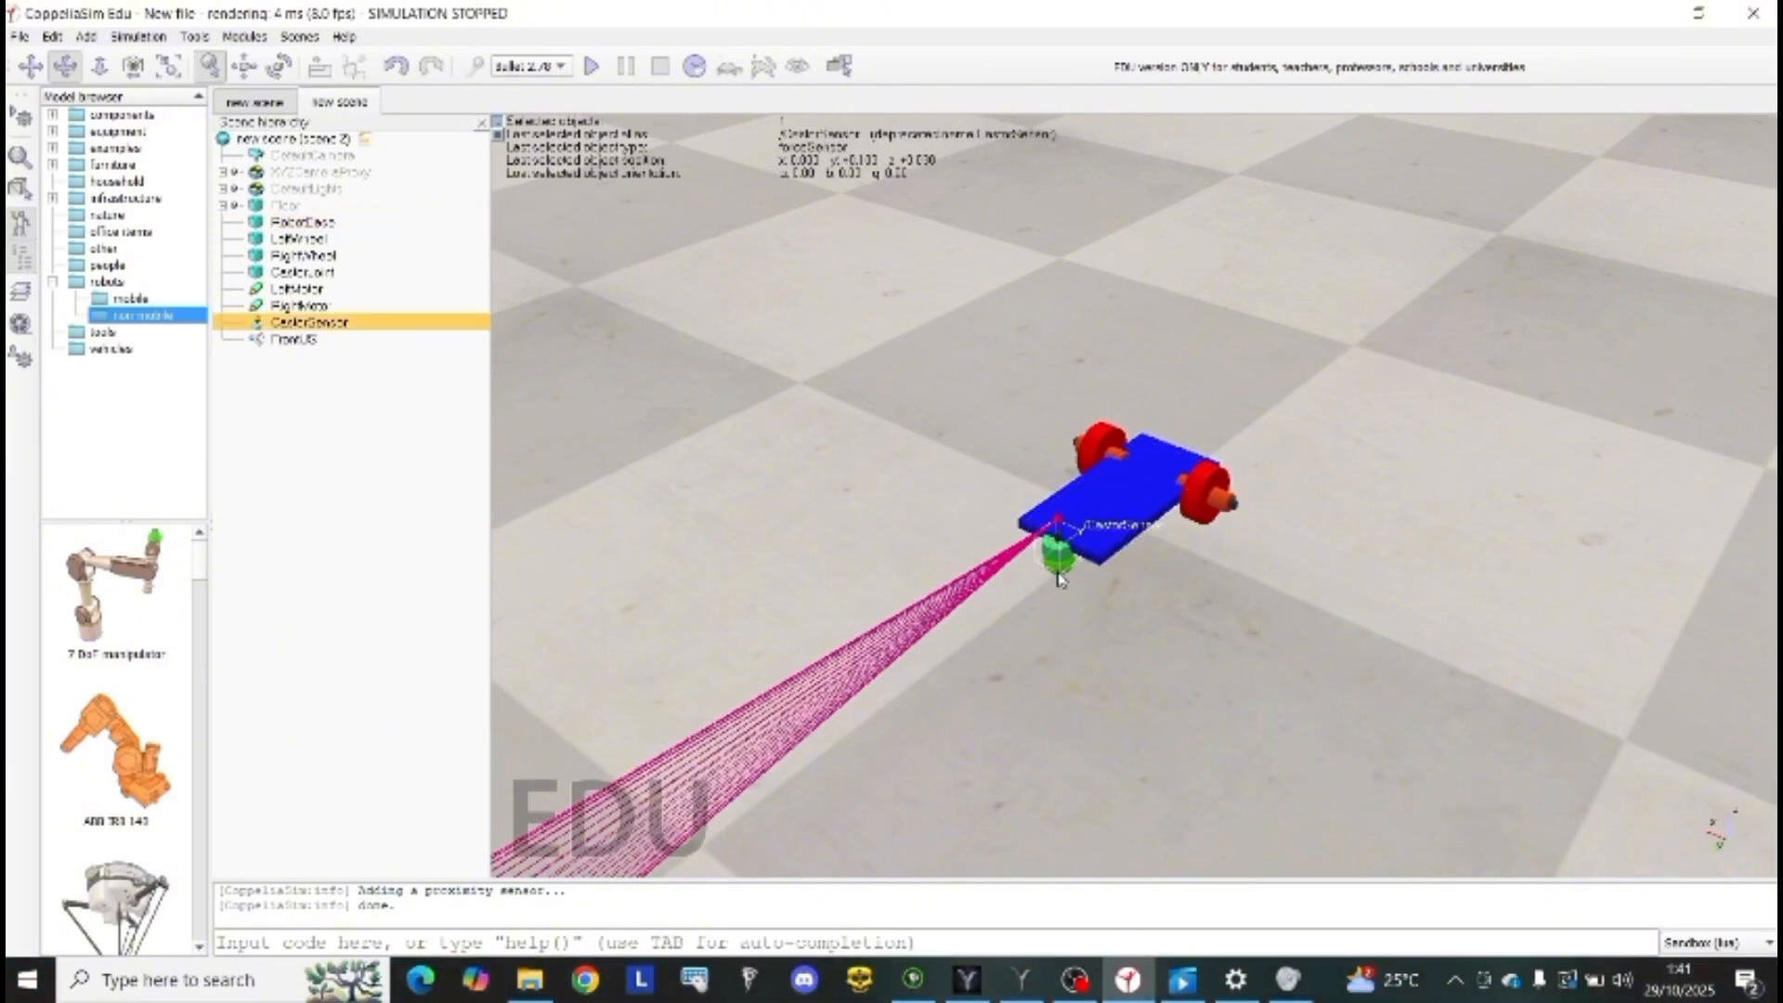
left_click(1207, 501)
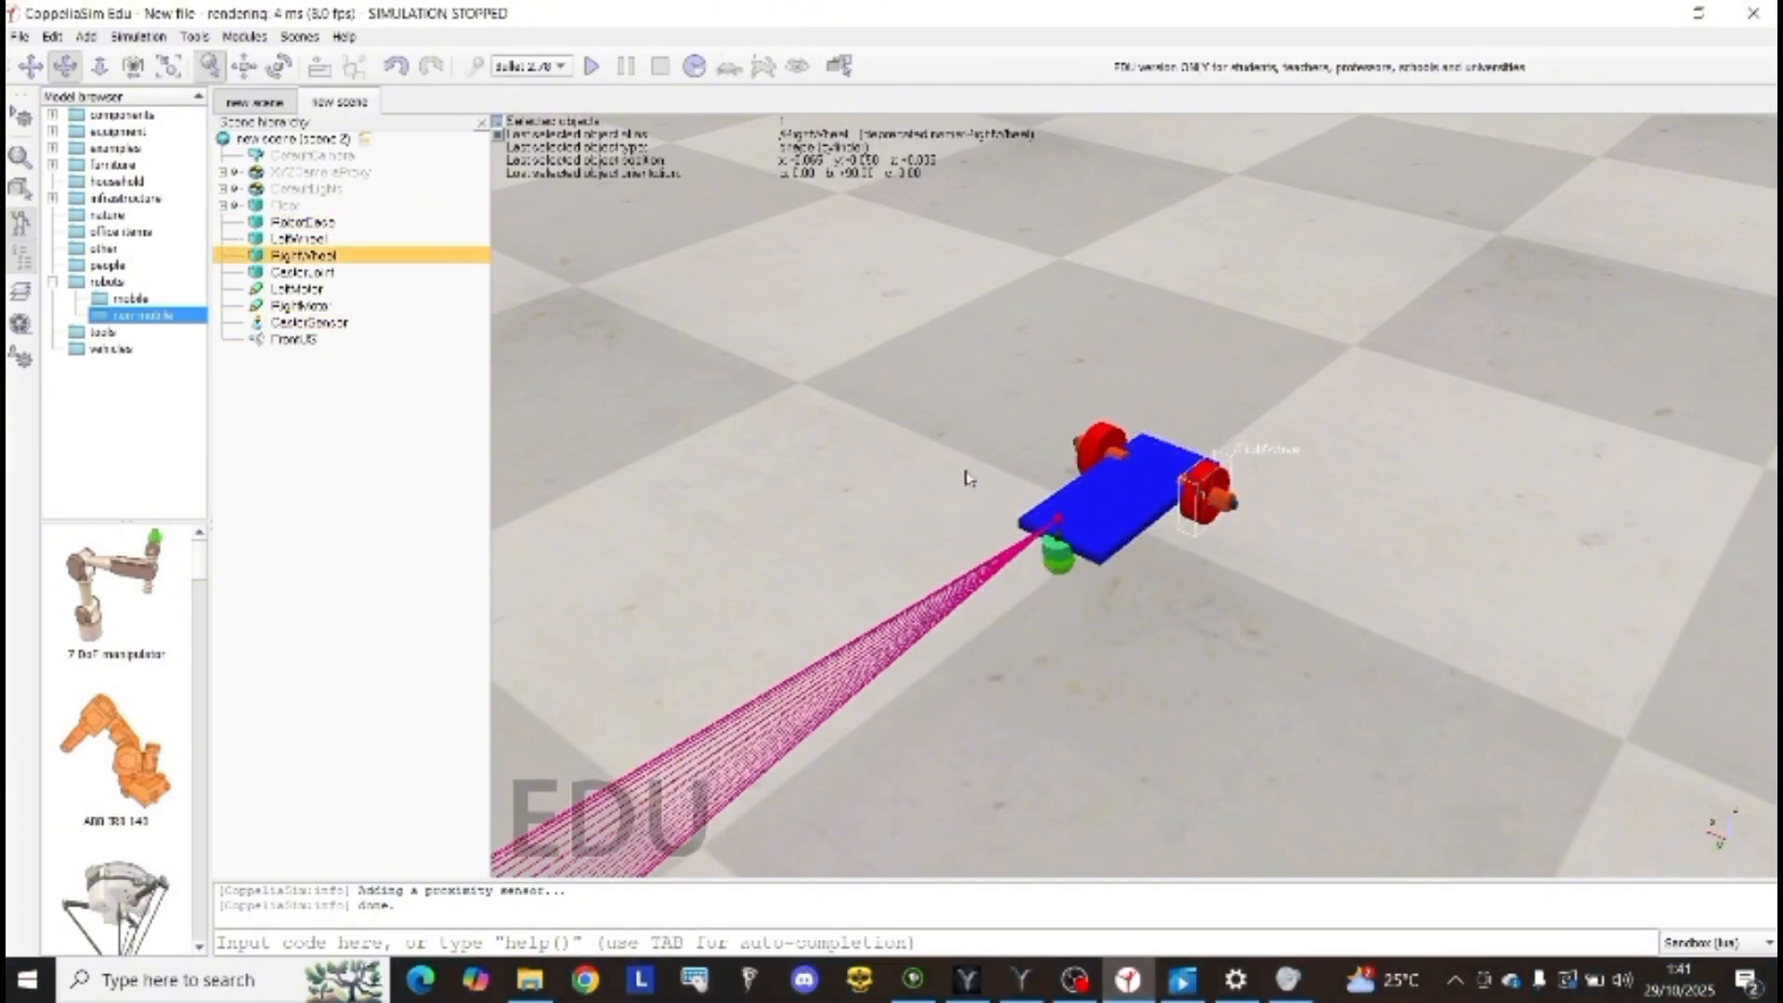
left_click_drag(938, 473, 1061, 400)
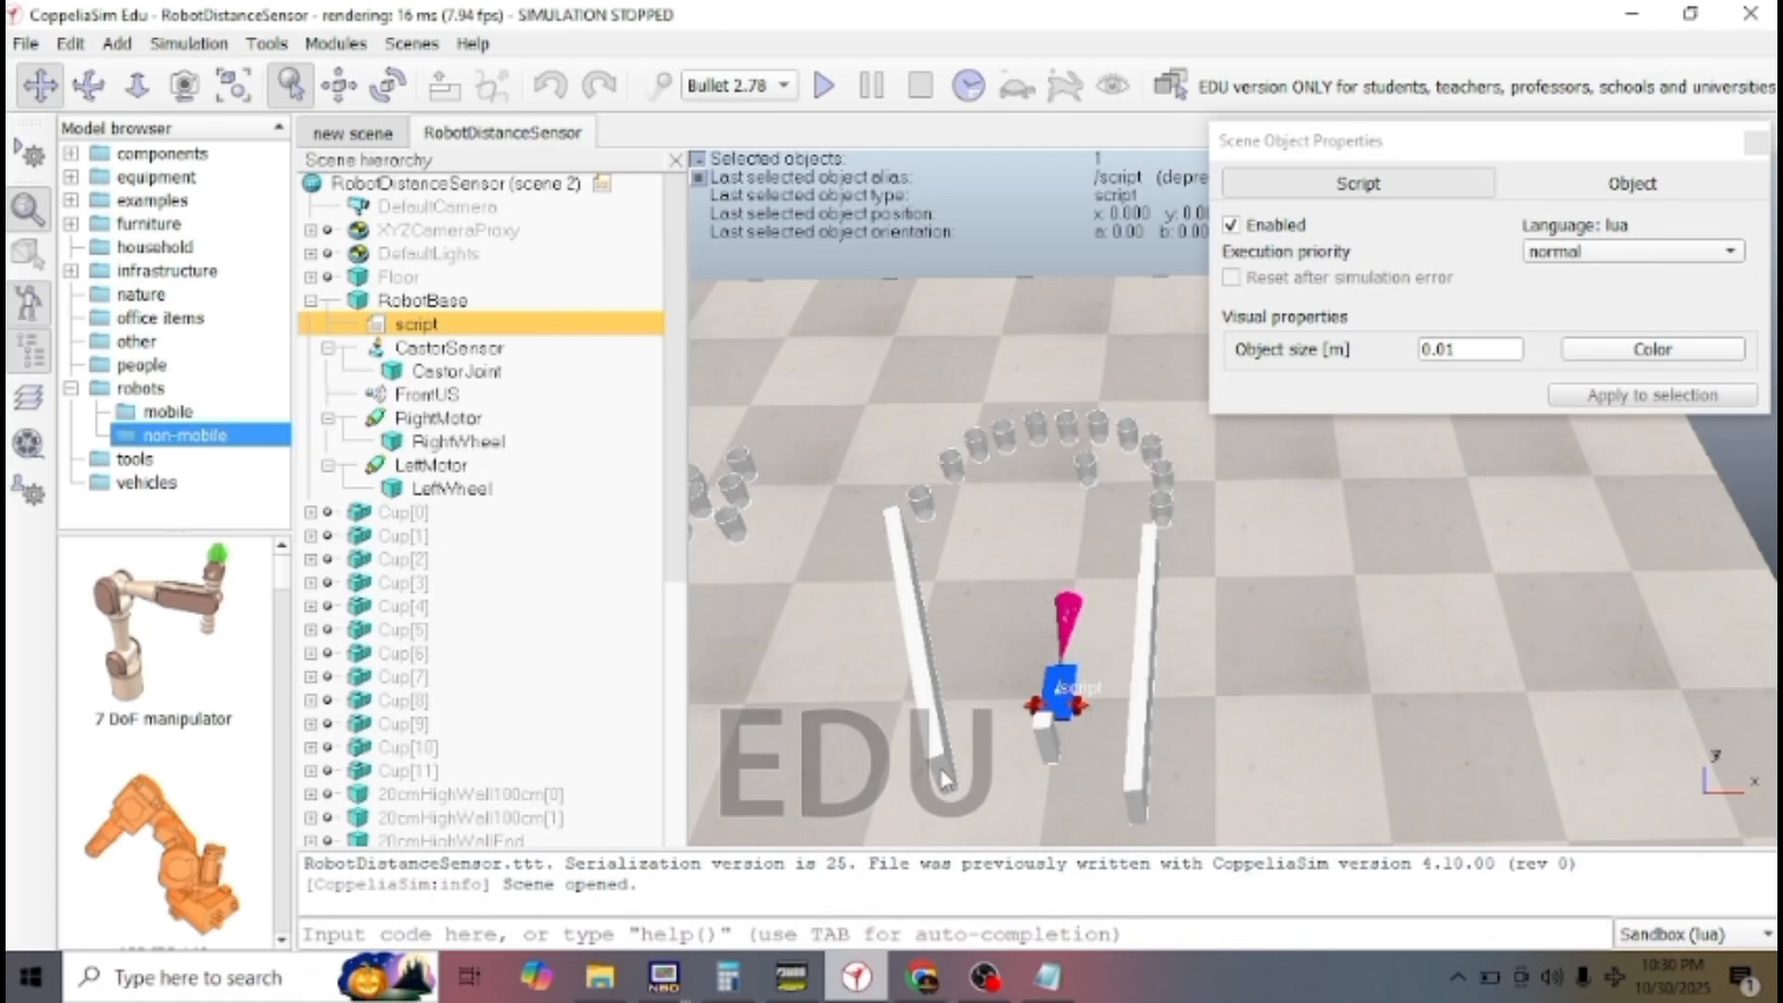
Step: Switch to the TugasCoppeliaRDS.txt script in Notepad and examine its overall structure and the start of sysCall_init
left_click(1052, 986)
left_click(1096, 684)
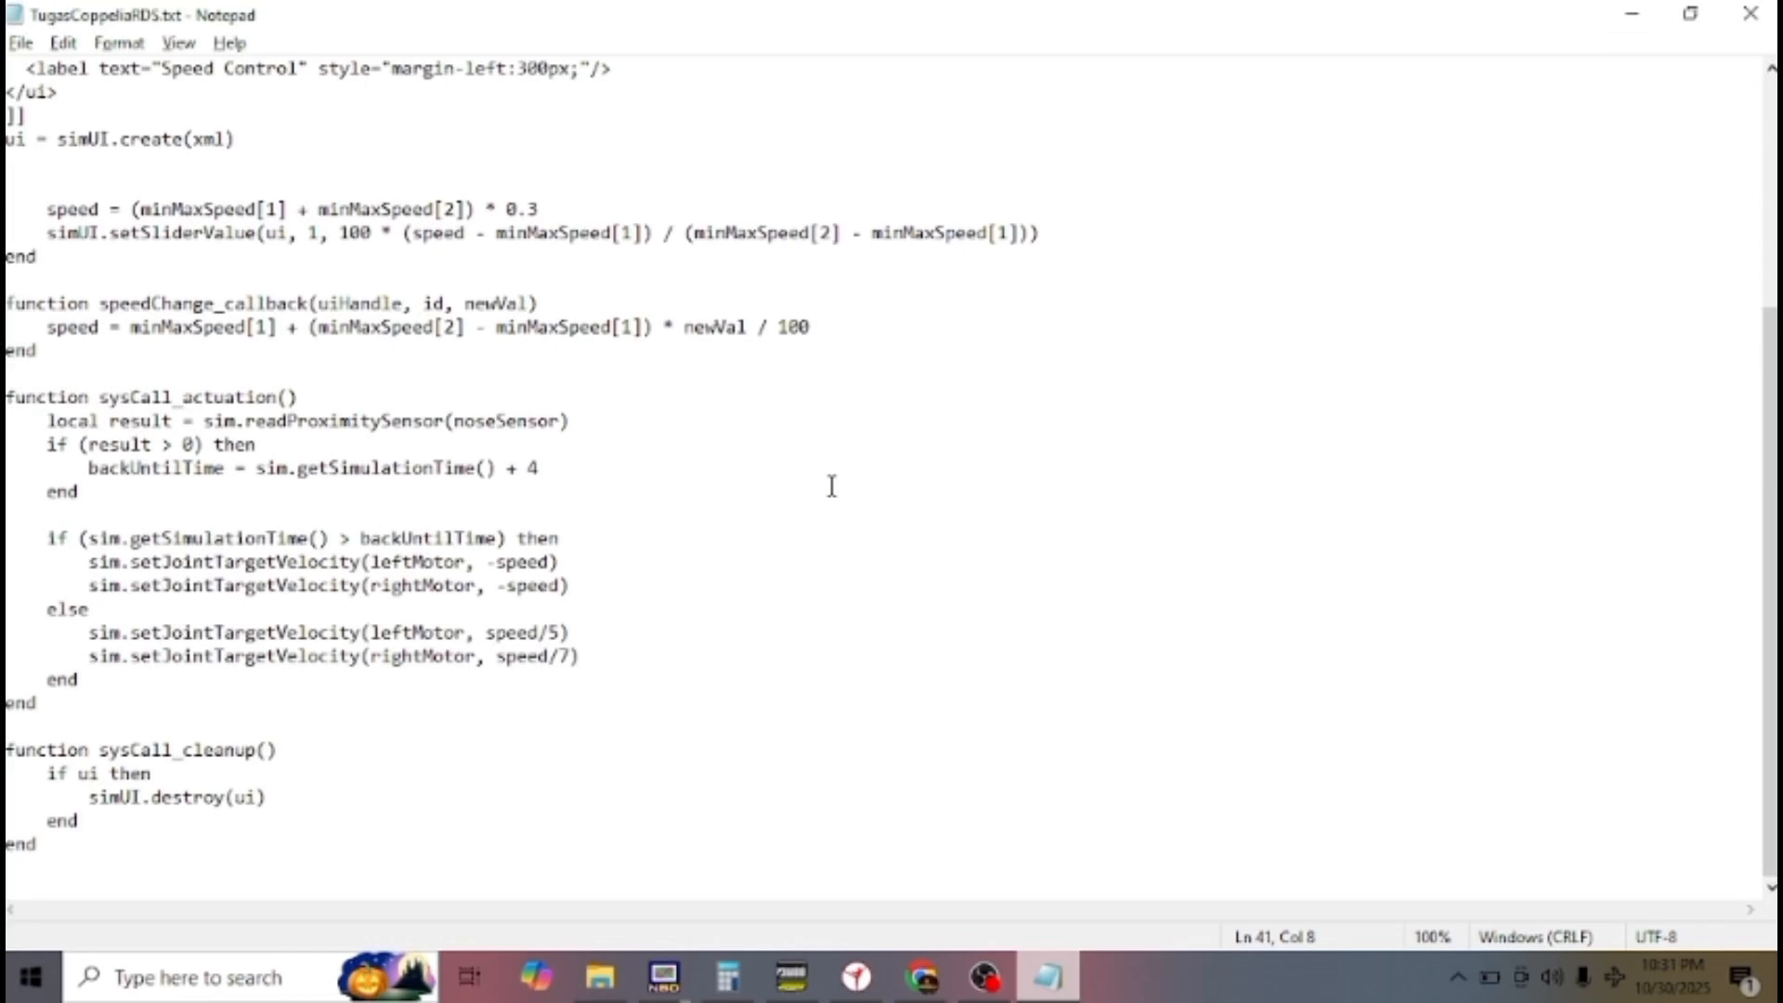
scroll(832, 485, "up", 5)
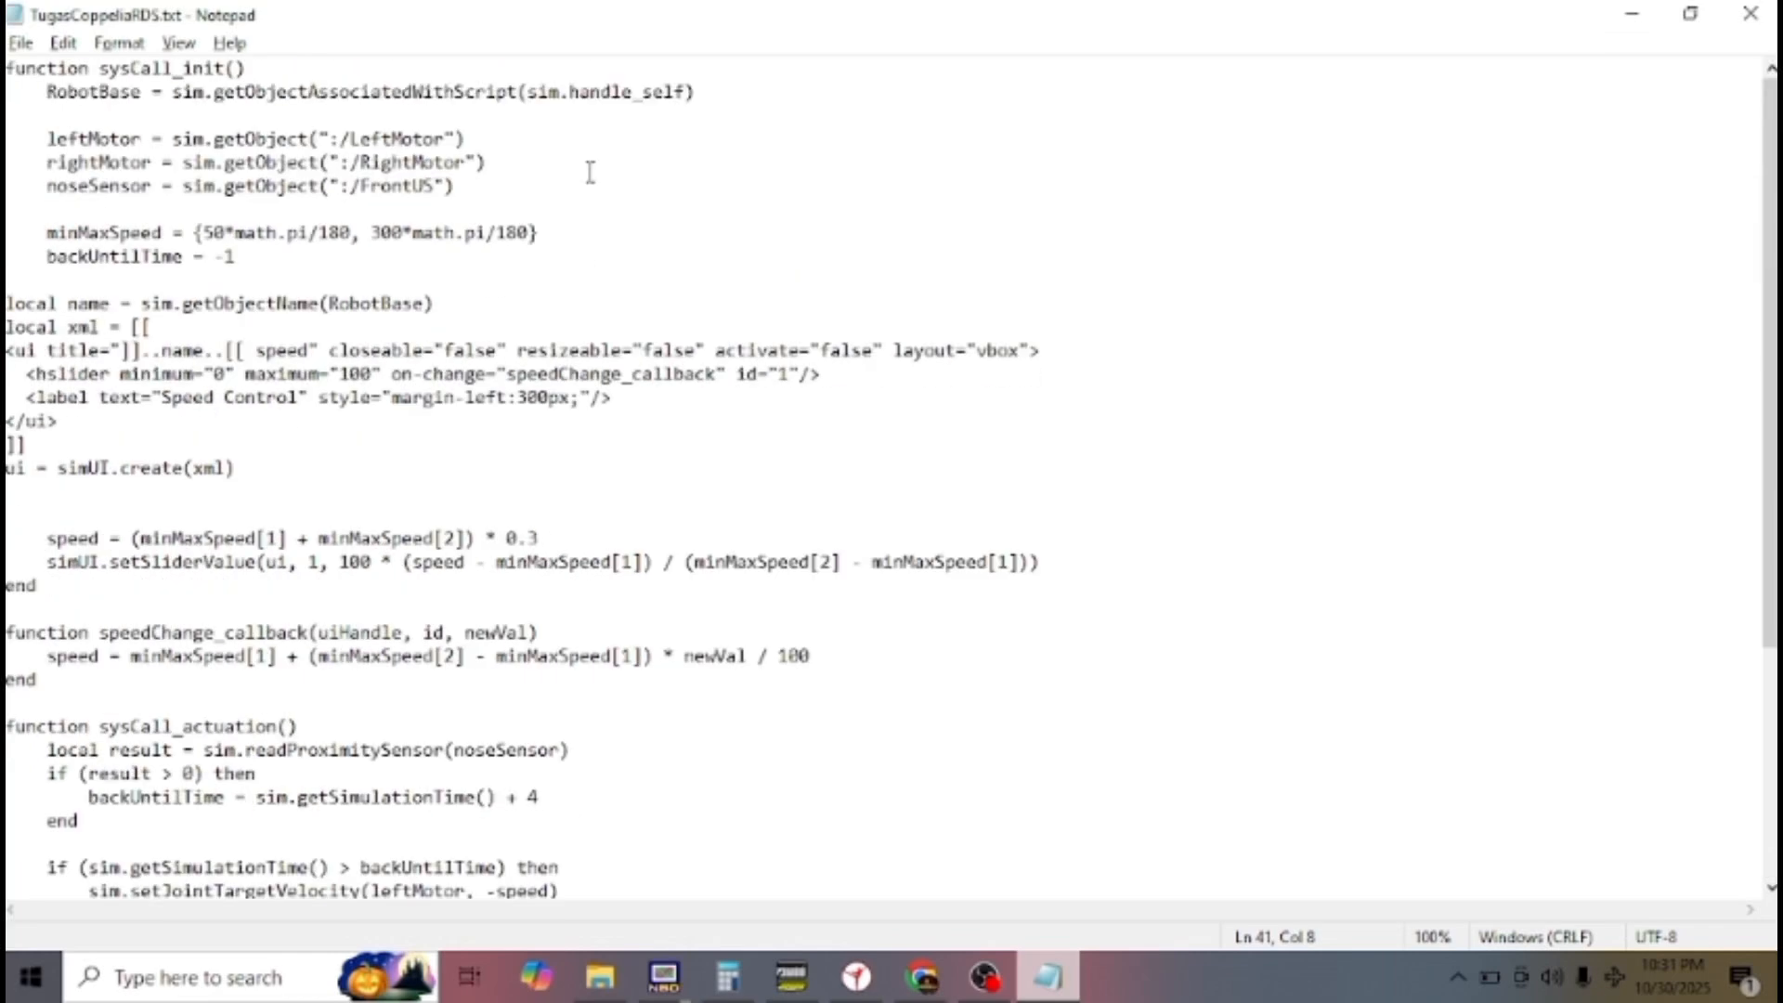
scroll(587, 618, "down", 5)
scroll(588, 617, "up", 5)
left_click_drag(6, 72, 316, 281)
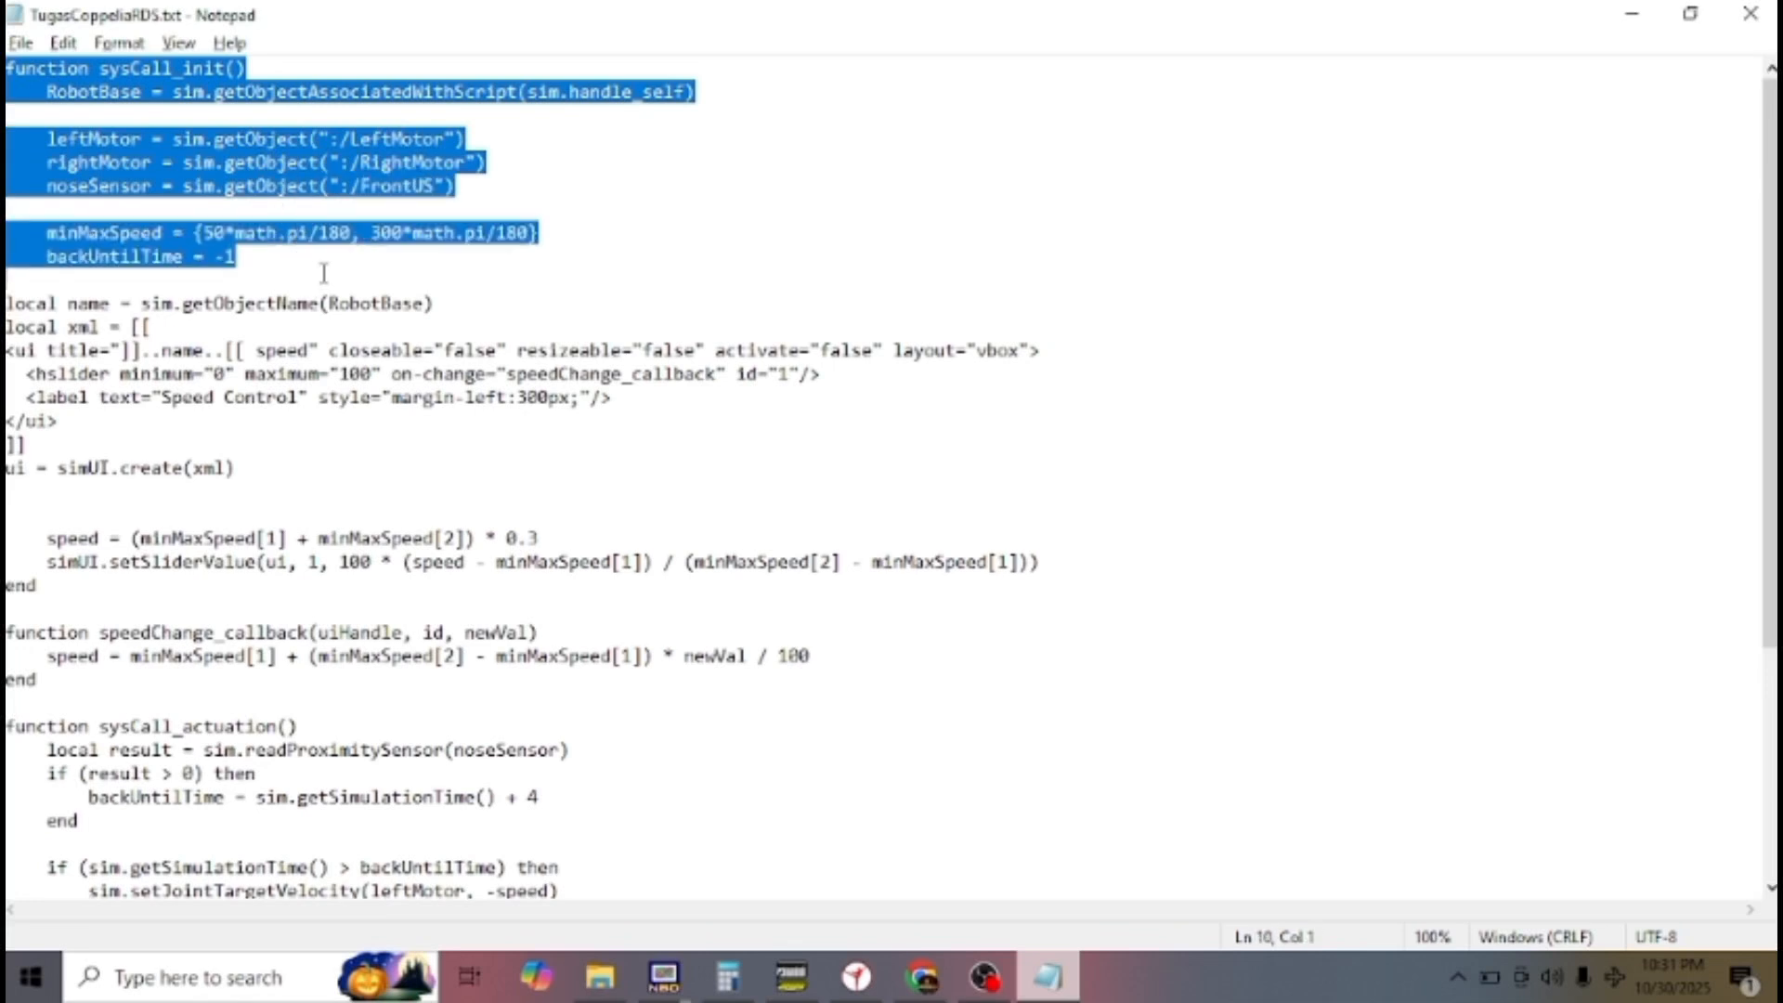
left_click(568, 207)
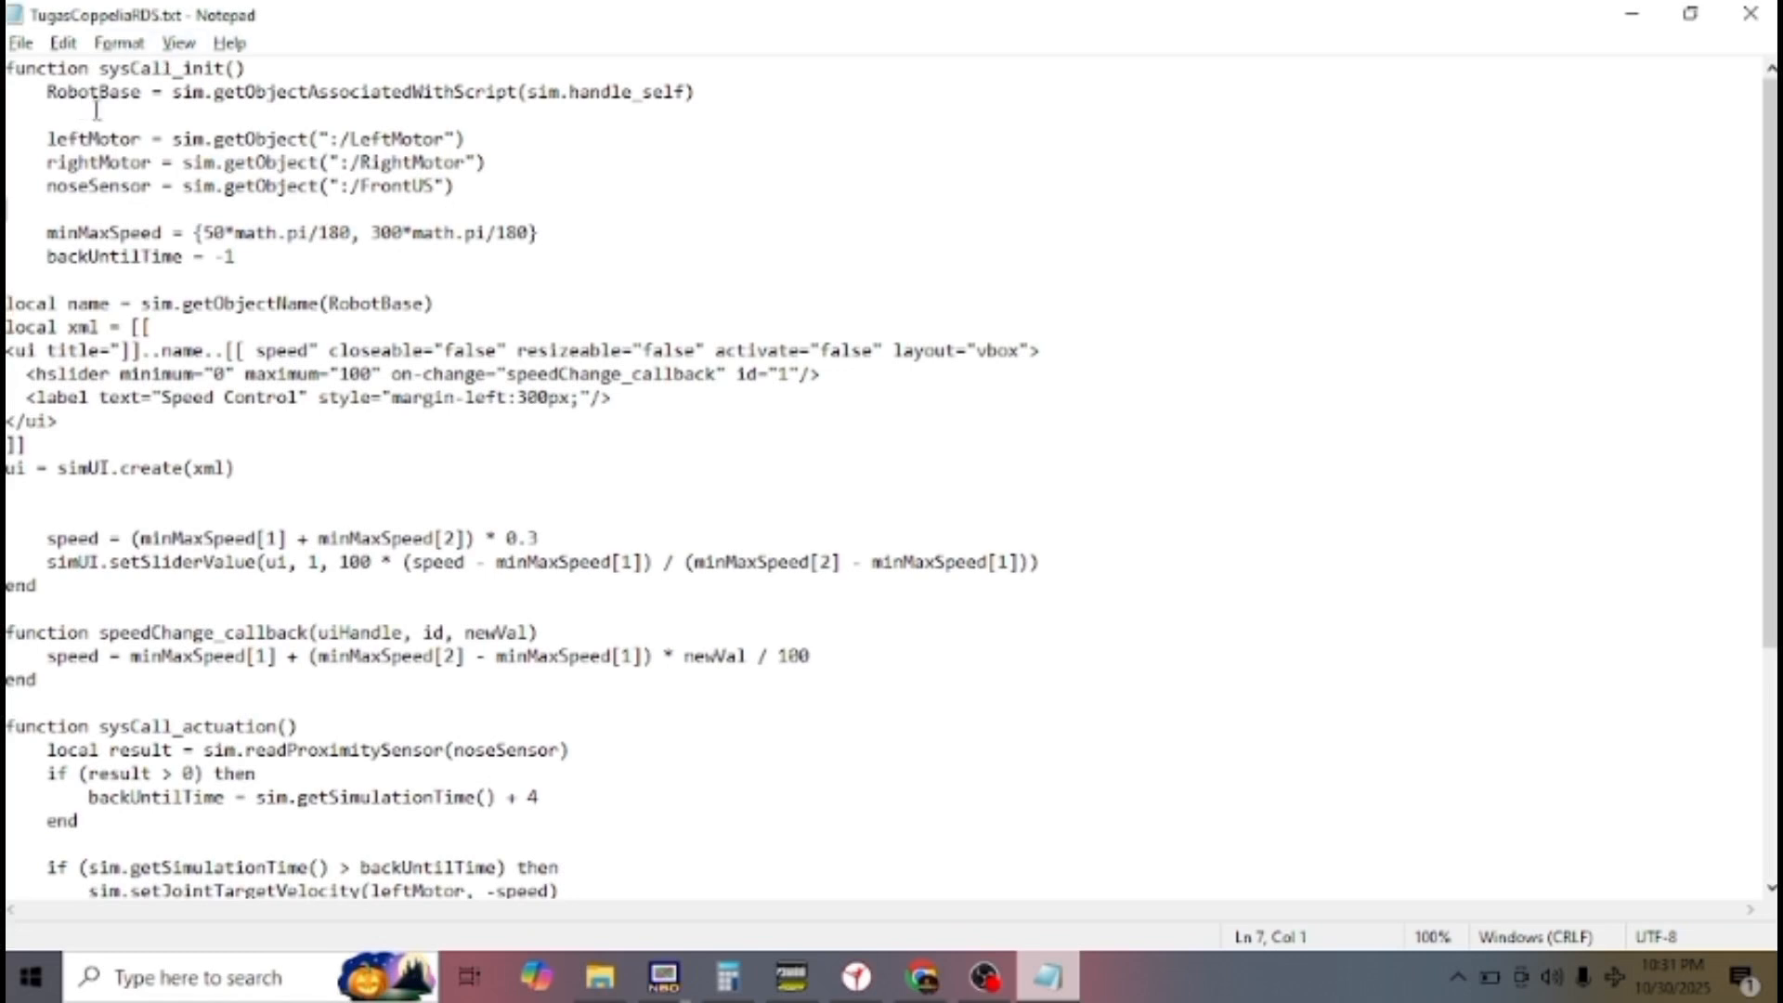
Step: Examine the RobotBase assignment in sysCall_init, including its sim.handle_self argument
left_click_drag(46, 95, 219, 116)
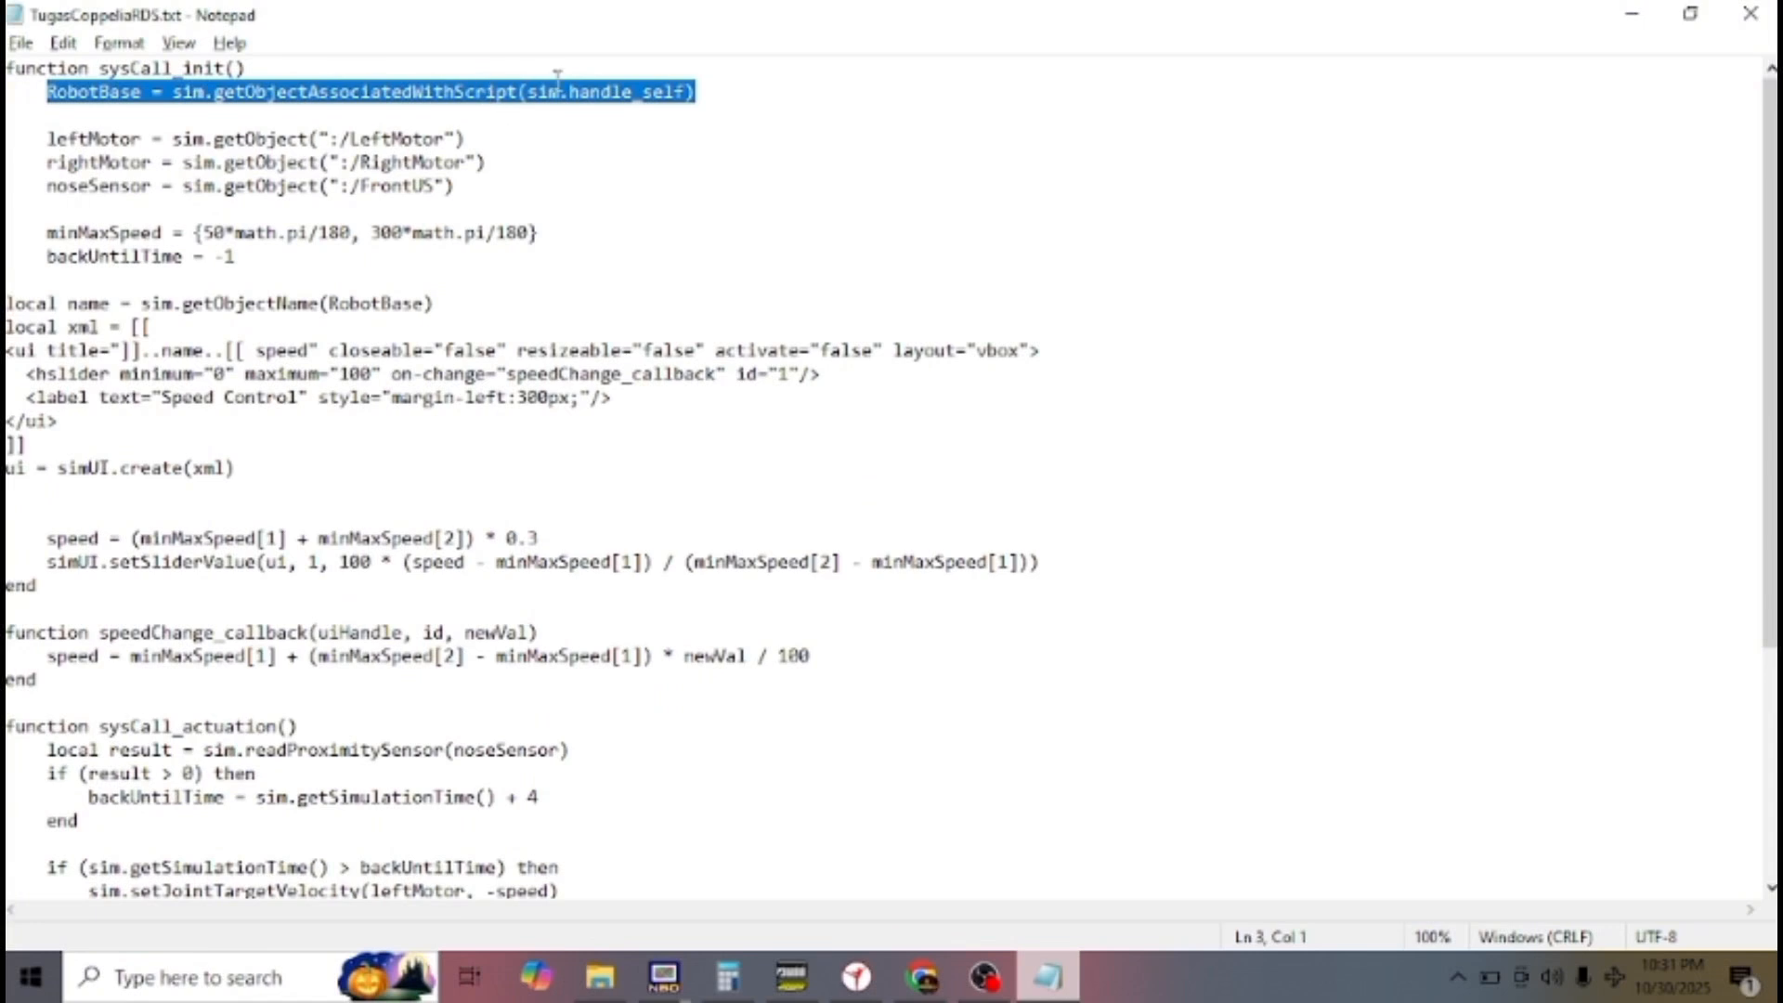
left_click(520, 91)
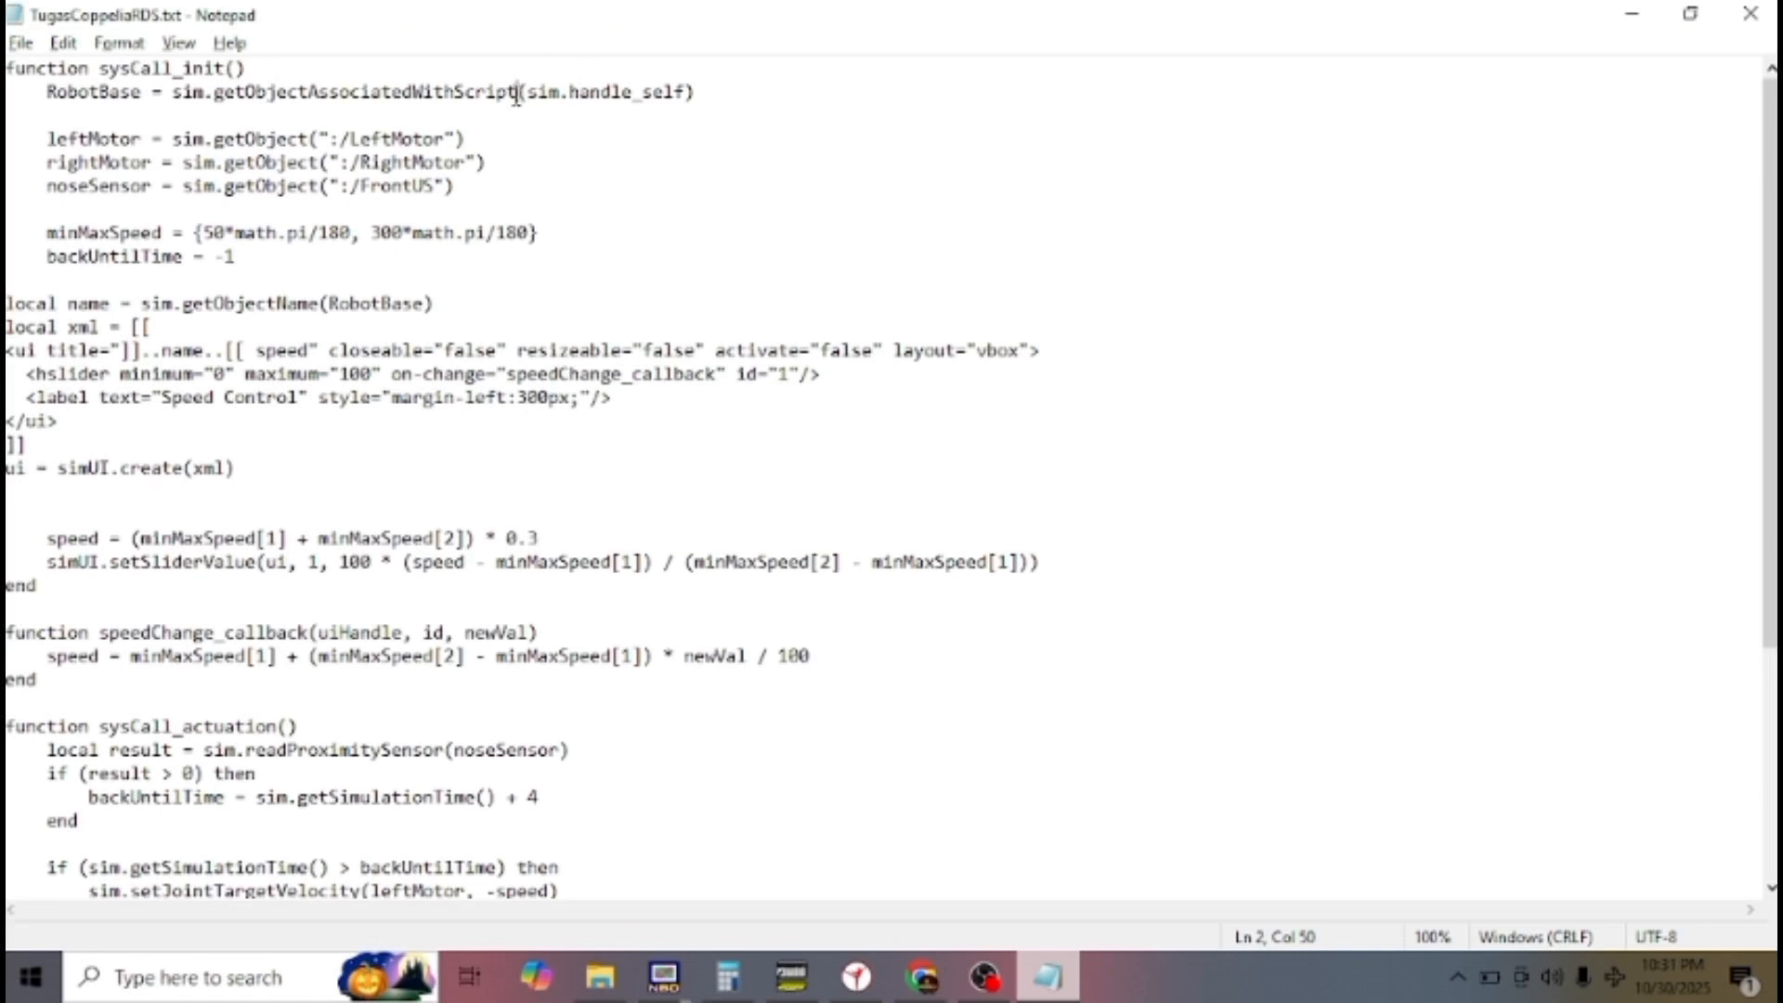
left_click_drag(518, 93, 705, 99)
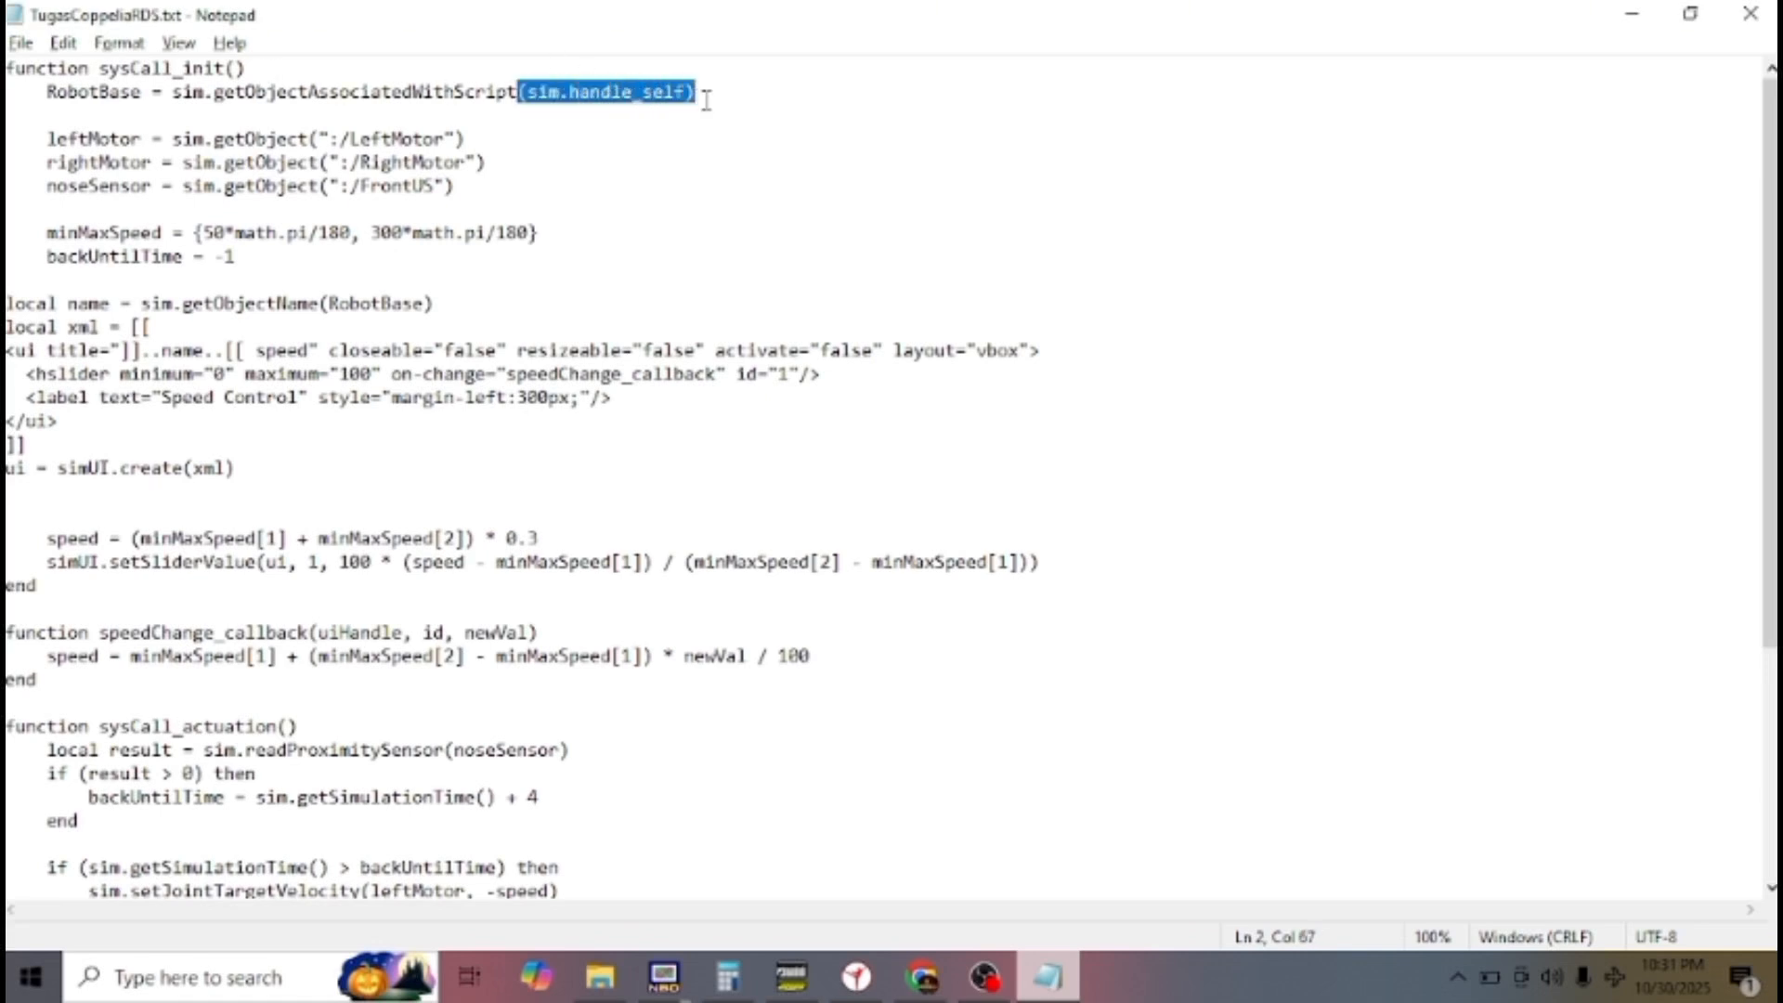
left_click(520, 206)
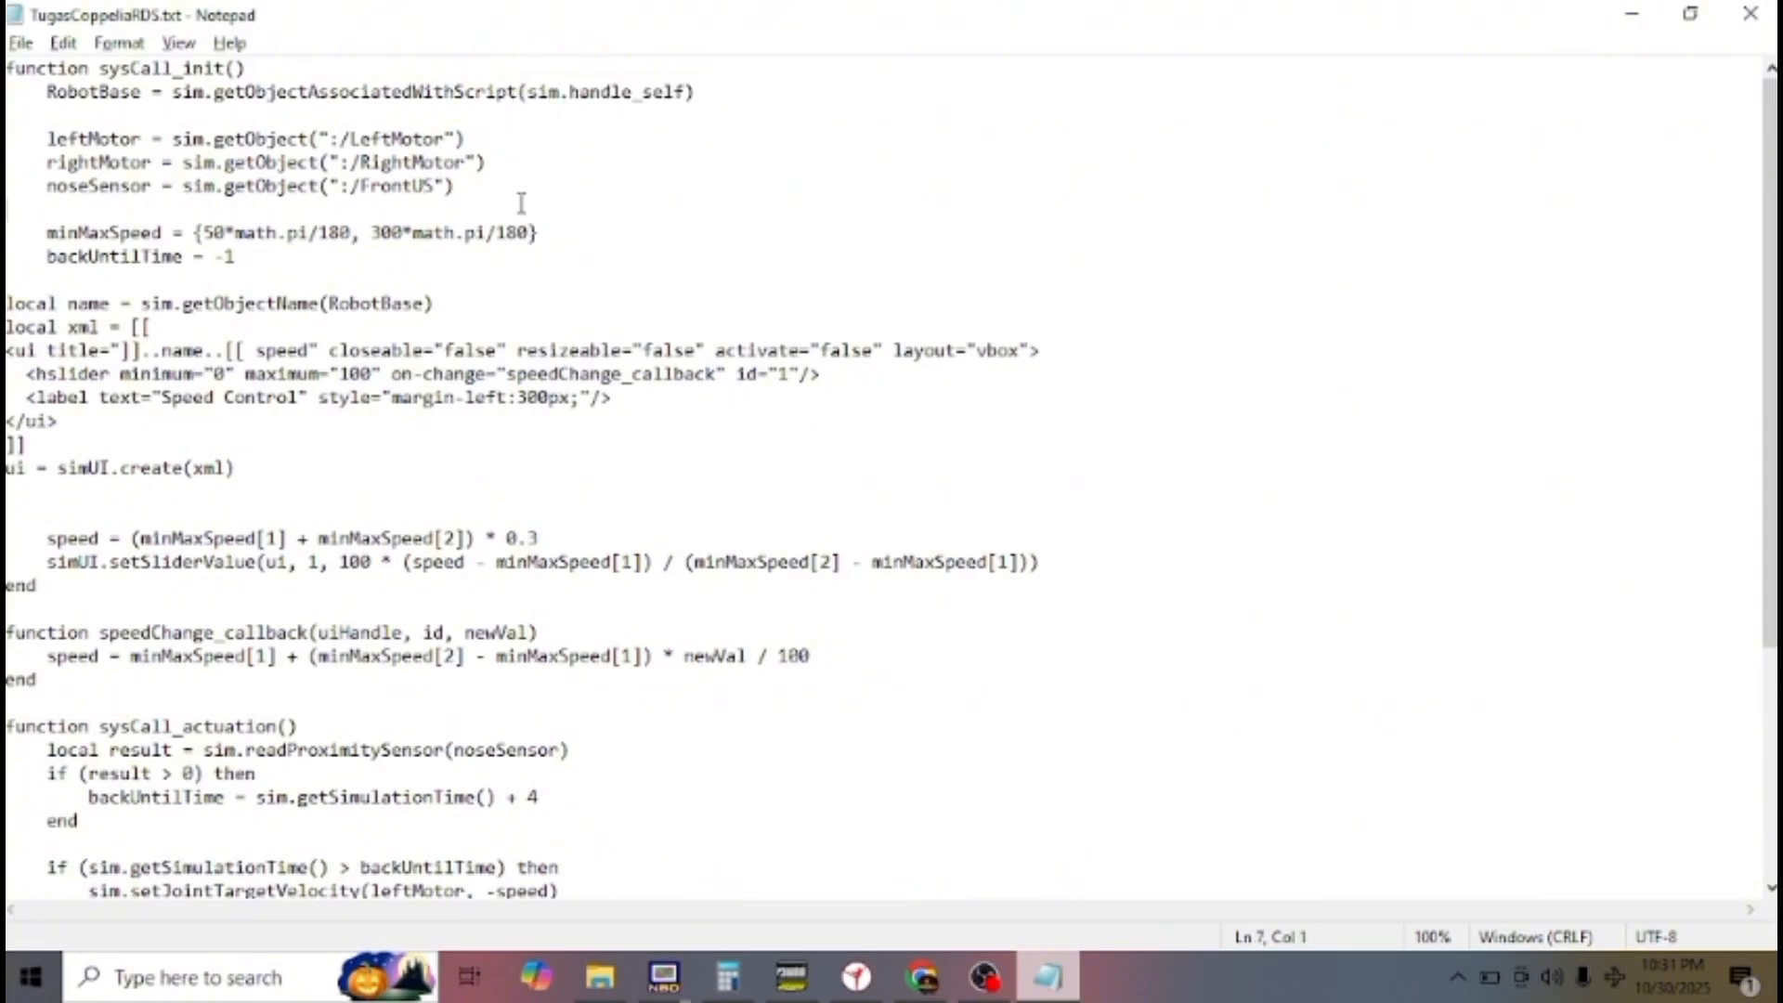
Step: Examine the lines that get the object handles for leftMotor, rightMotor and noseSensor
left_click_drag(37, 139, 195, 186)
left_click(208, 185)
left_click_drag(320, 186, 184, 163)
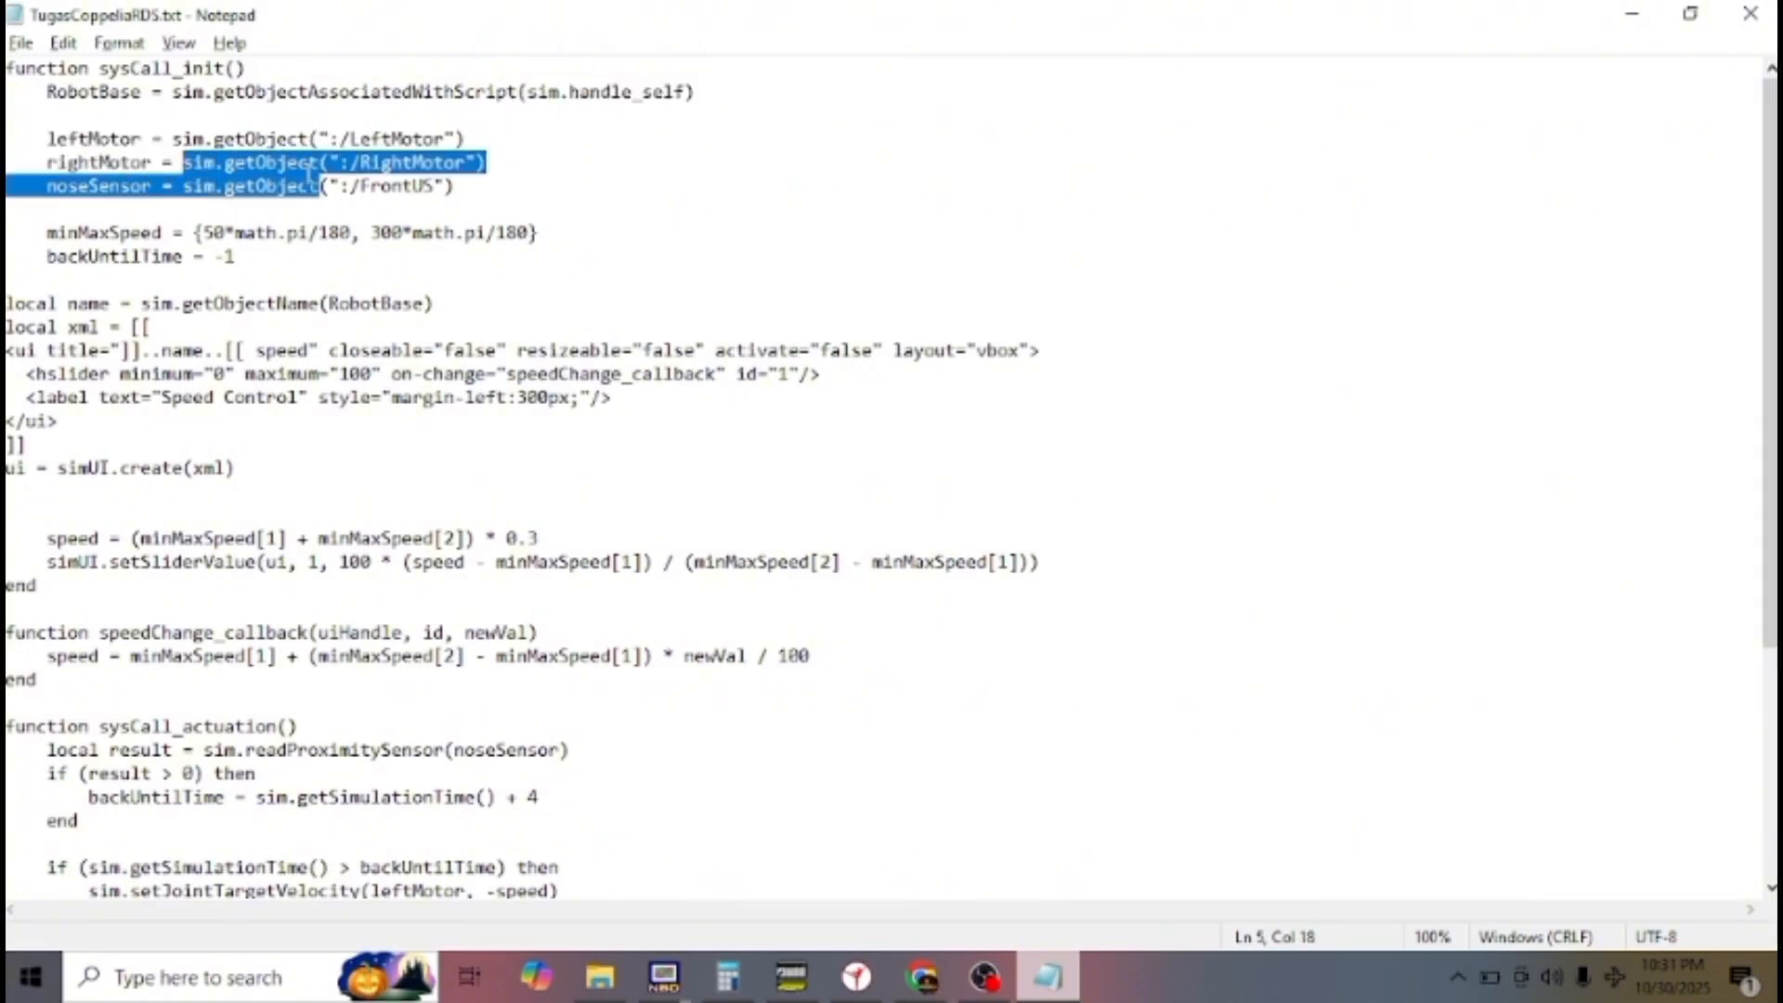
left_click(185, 138)
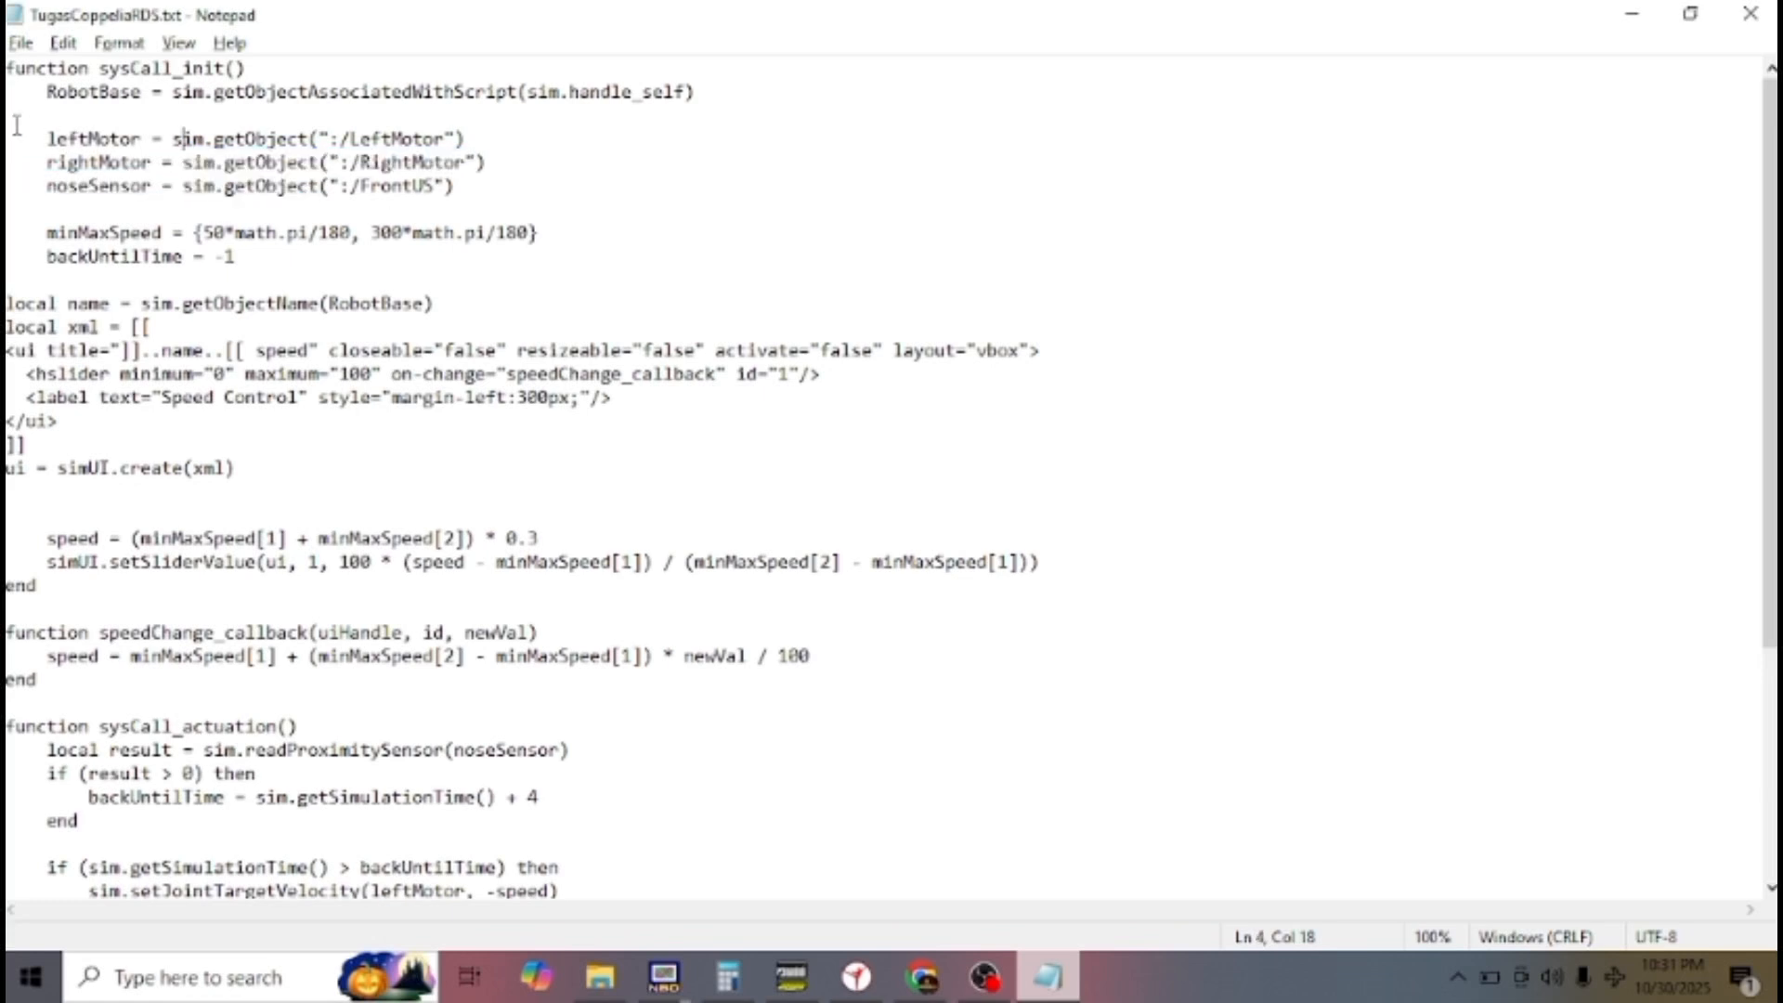
left_click_drag(51, 138, 415, 137)
left_click(510, 146)
left_click_drag(37, 164, 493, 158)
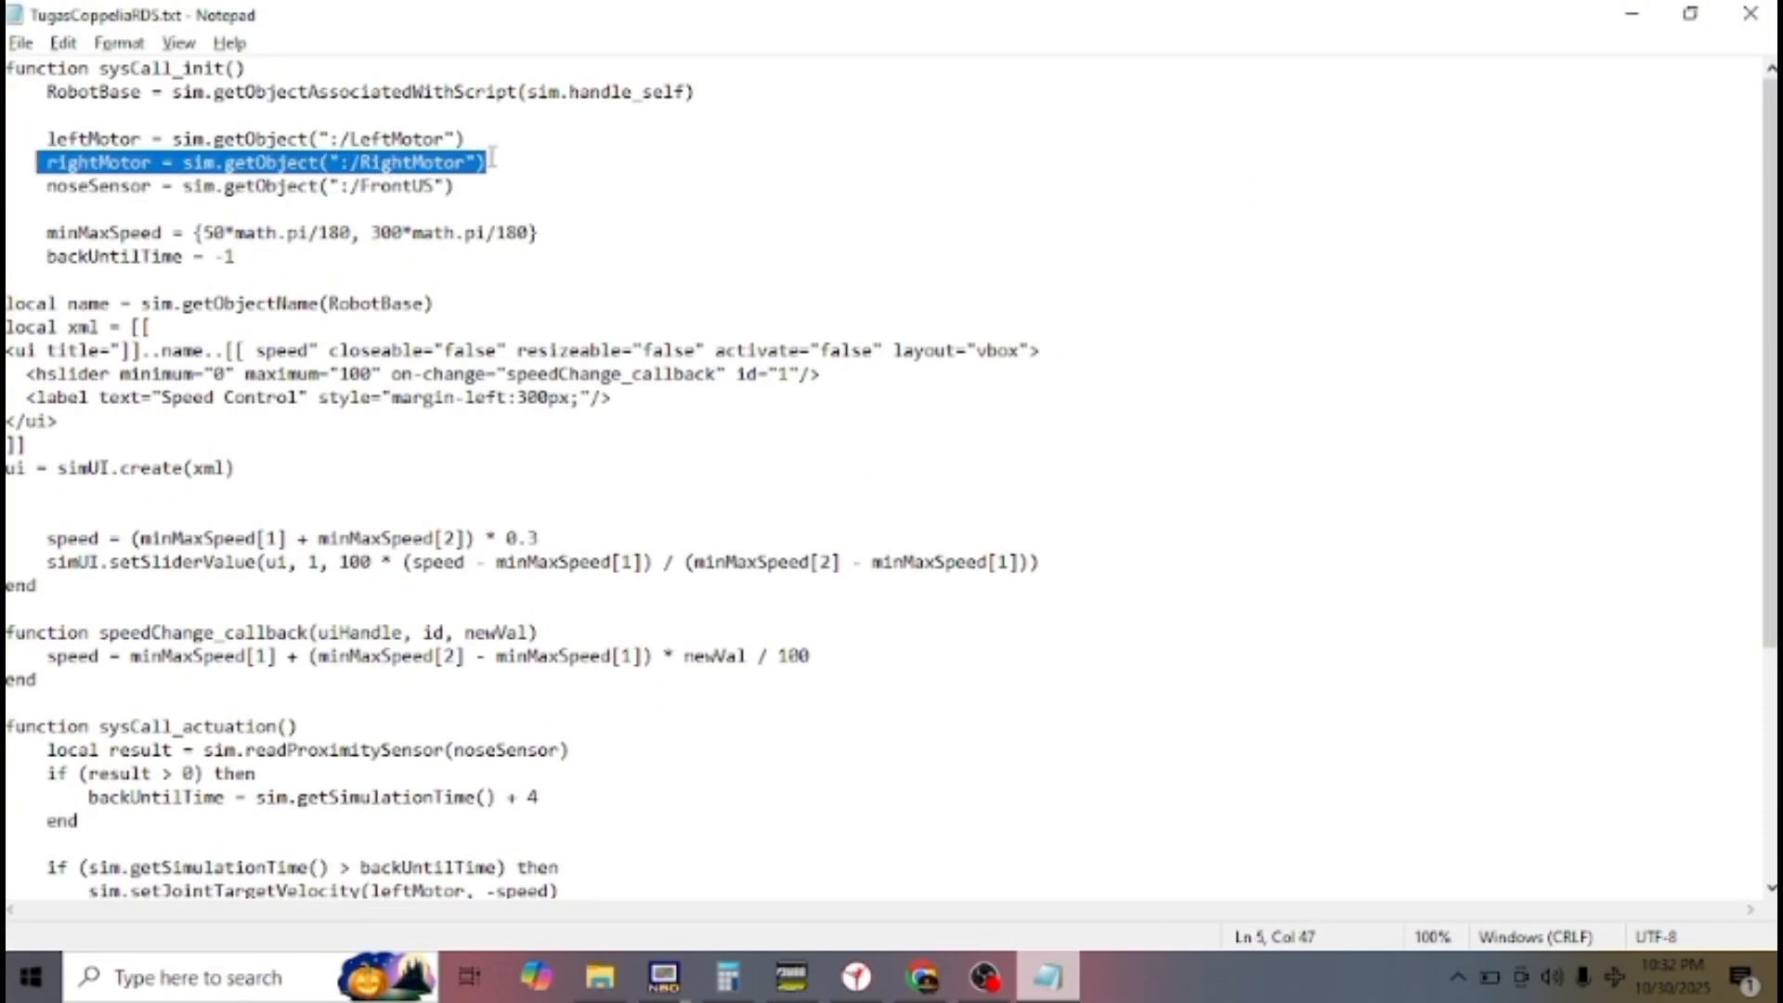
left_click(43, 185)
left_click_drag(44, 186, 156, 186)
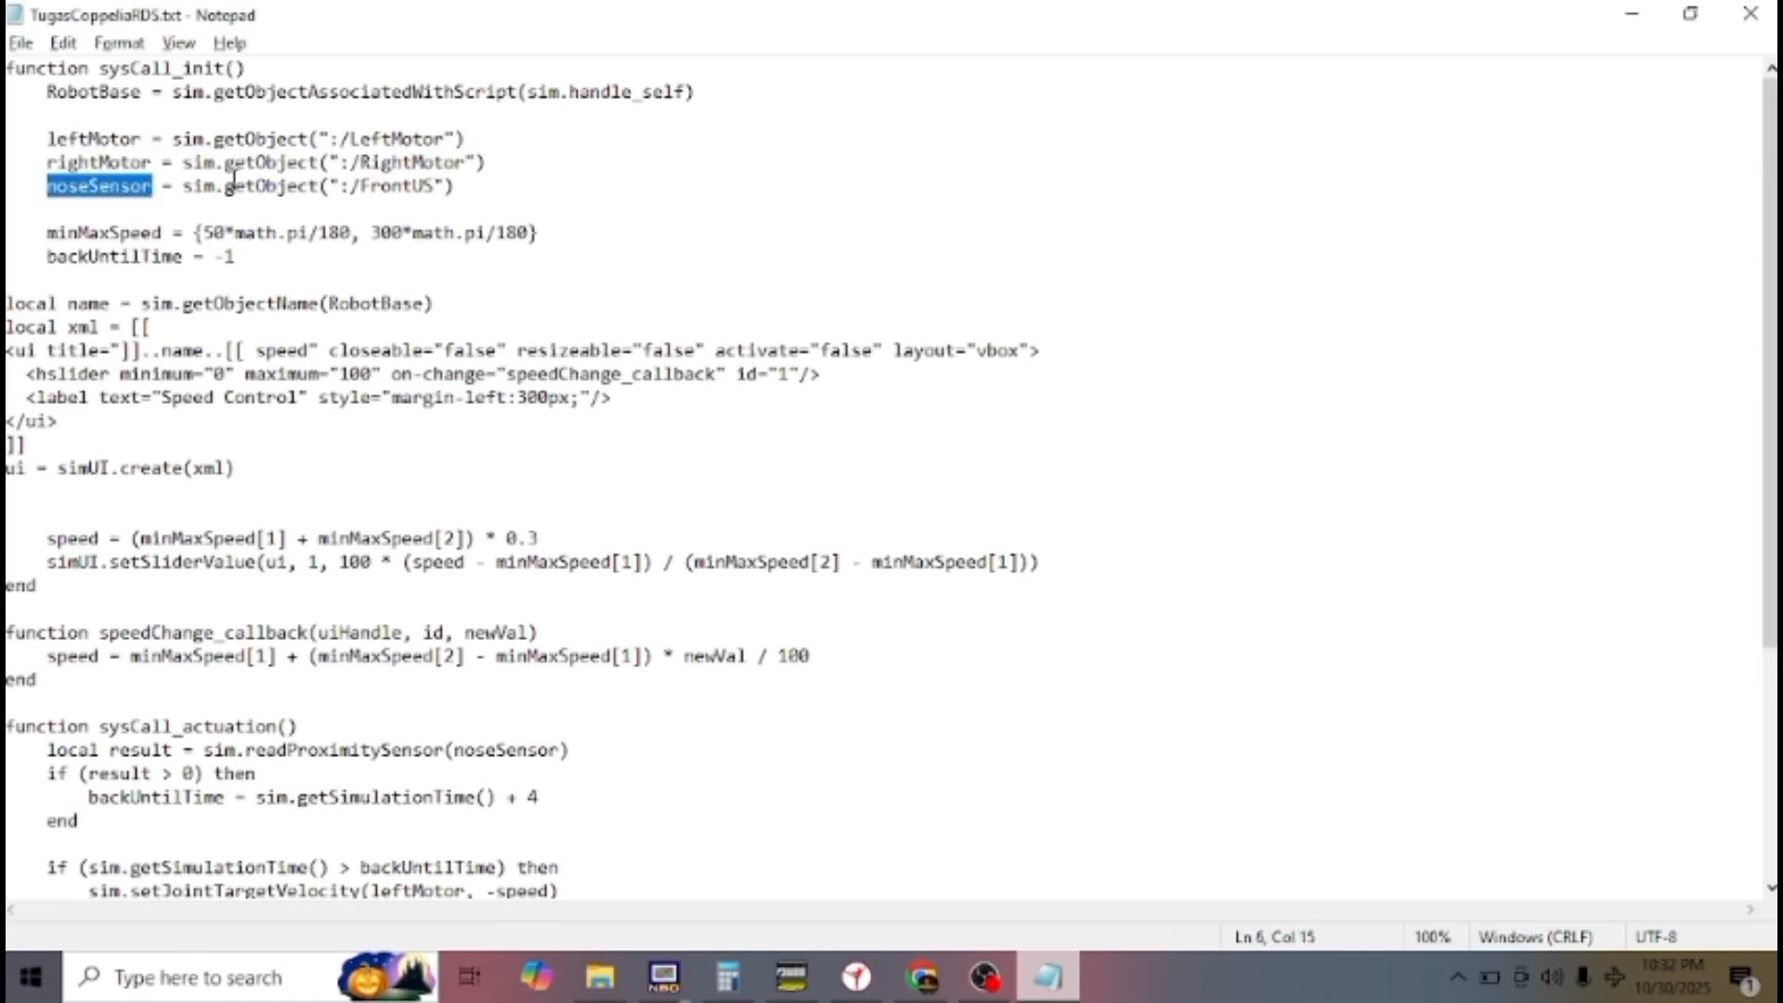
left_click(462, 186)
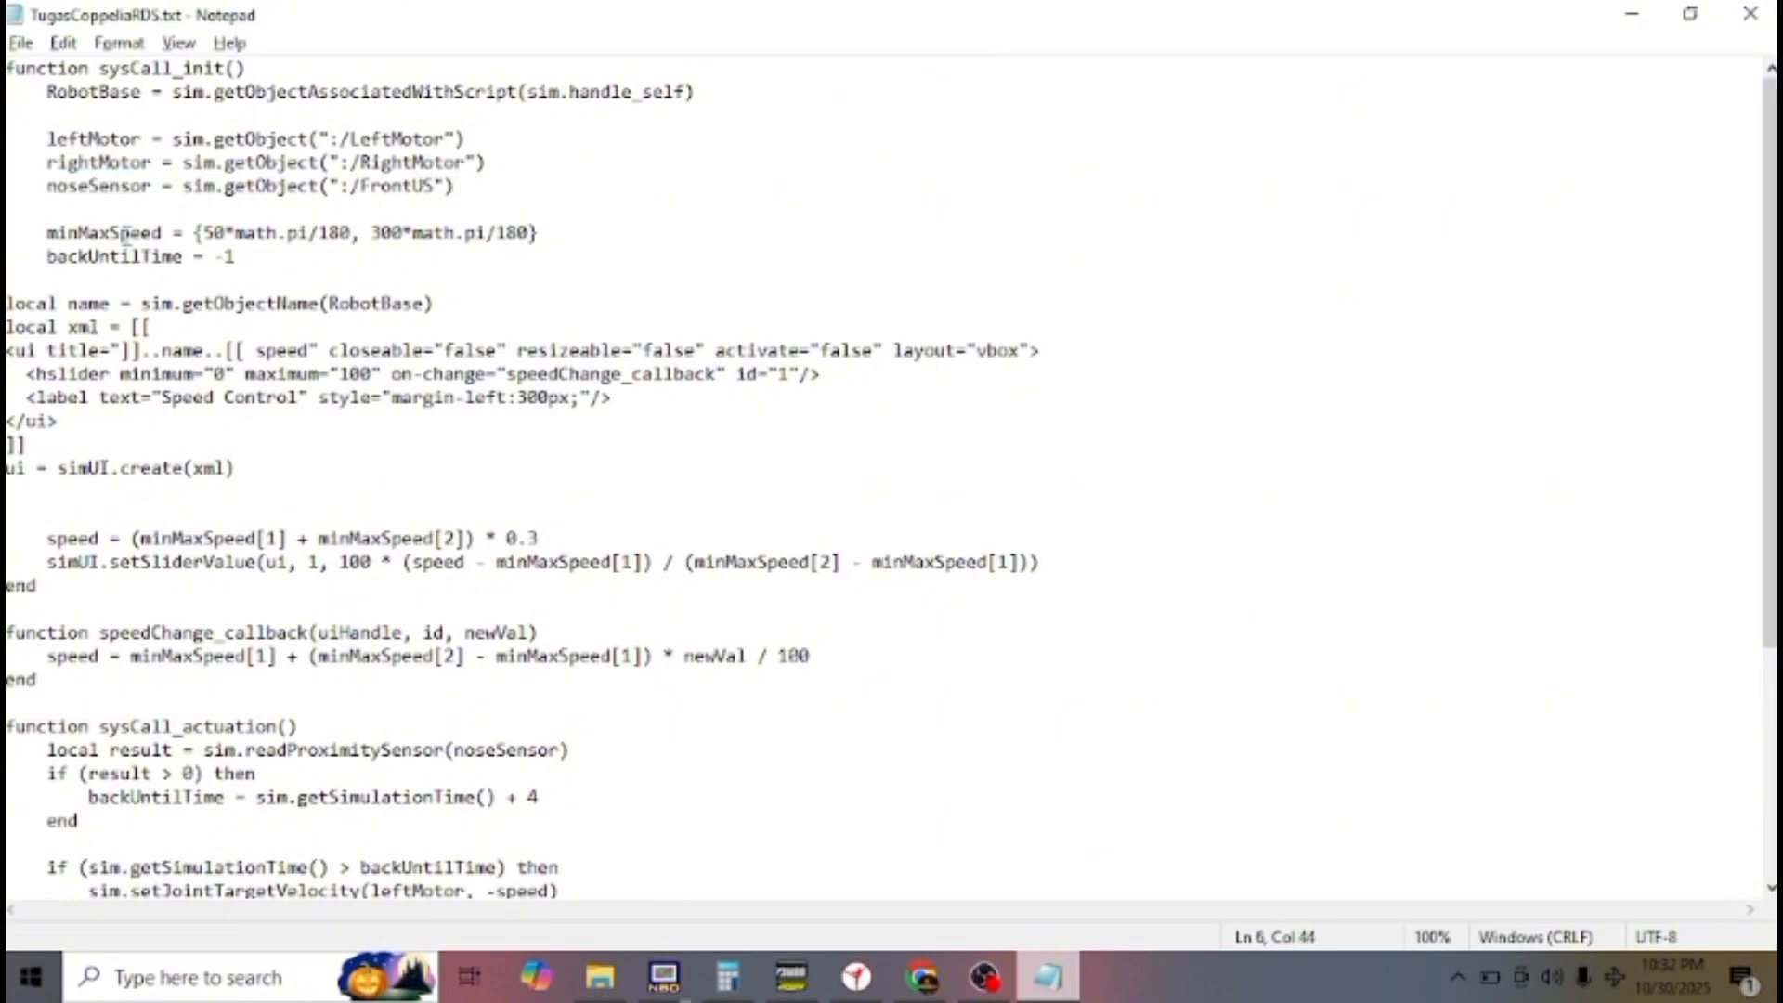
left_click(53, 187)
Step: Examine the two speed limits in minMaxSpeed and the initial backUntilTime value
left_click(41, 232)
left_click_drag(41, 232, 439, 249)
left_click(118, 217)
left_click_drag(46, 232, 330, 233)
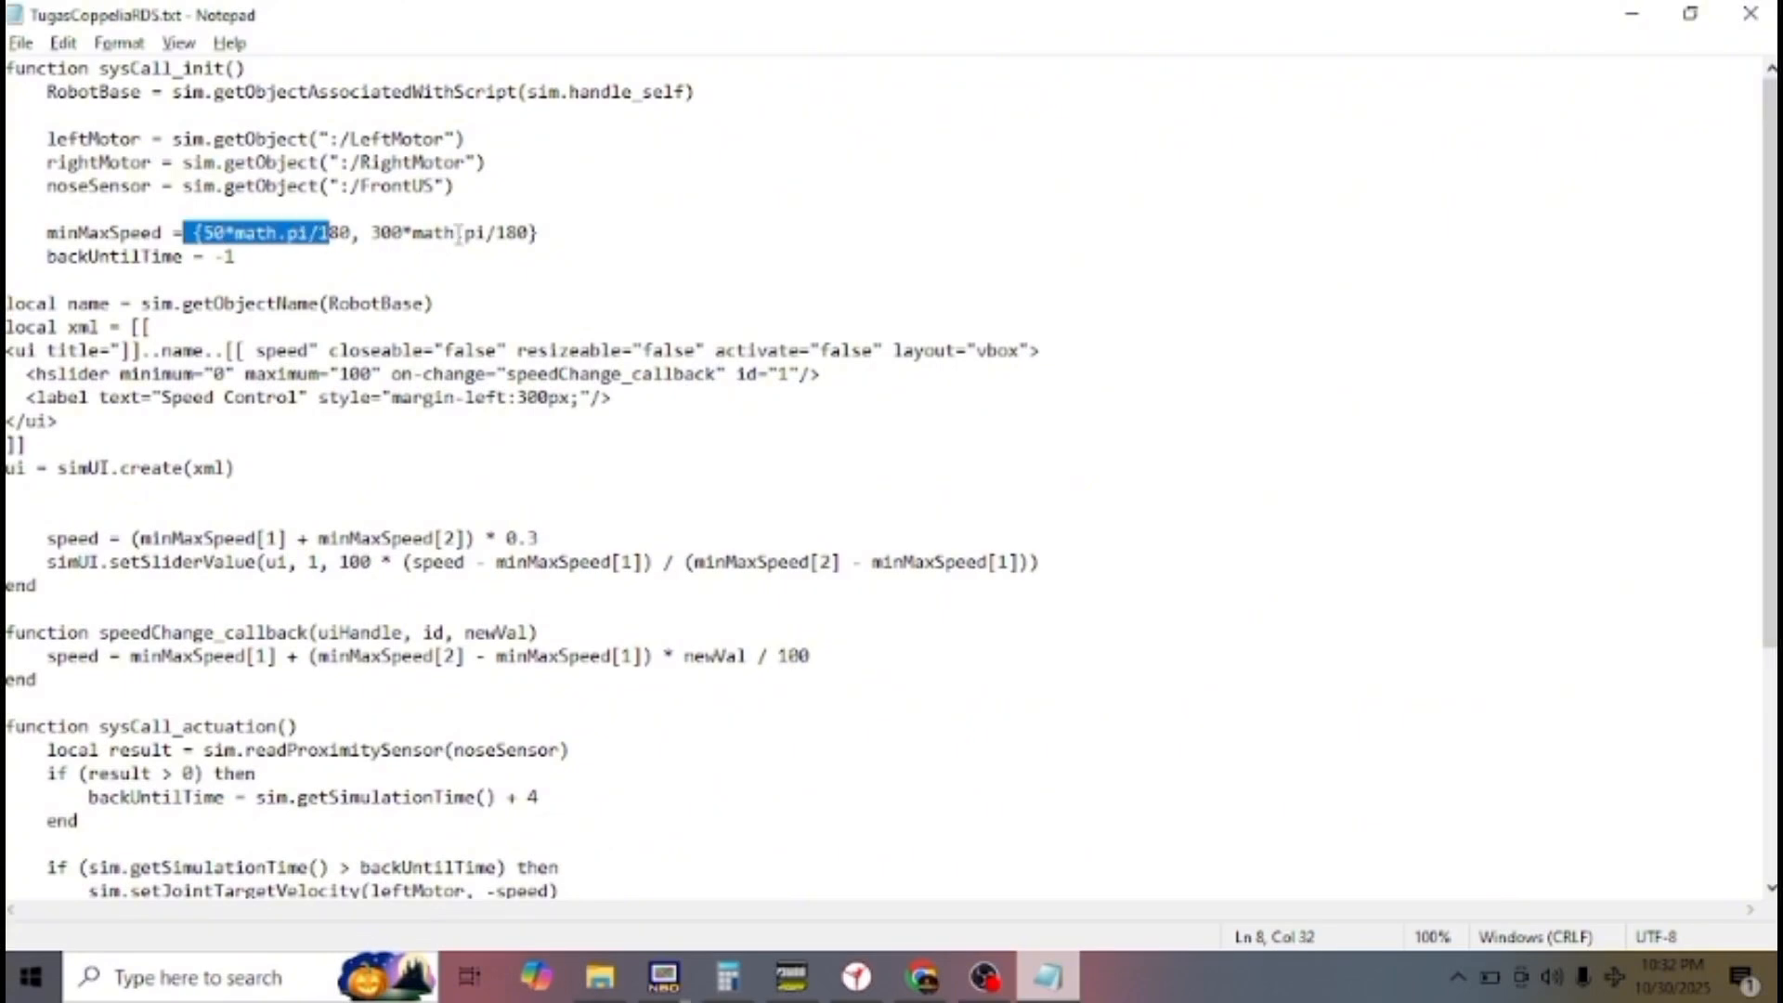
left_click(540, 235)
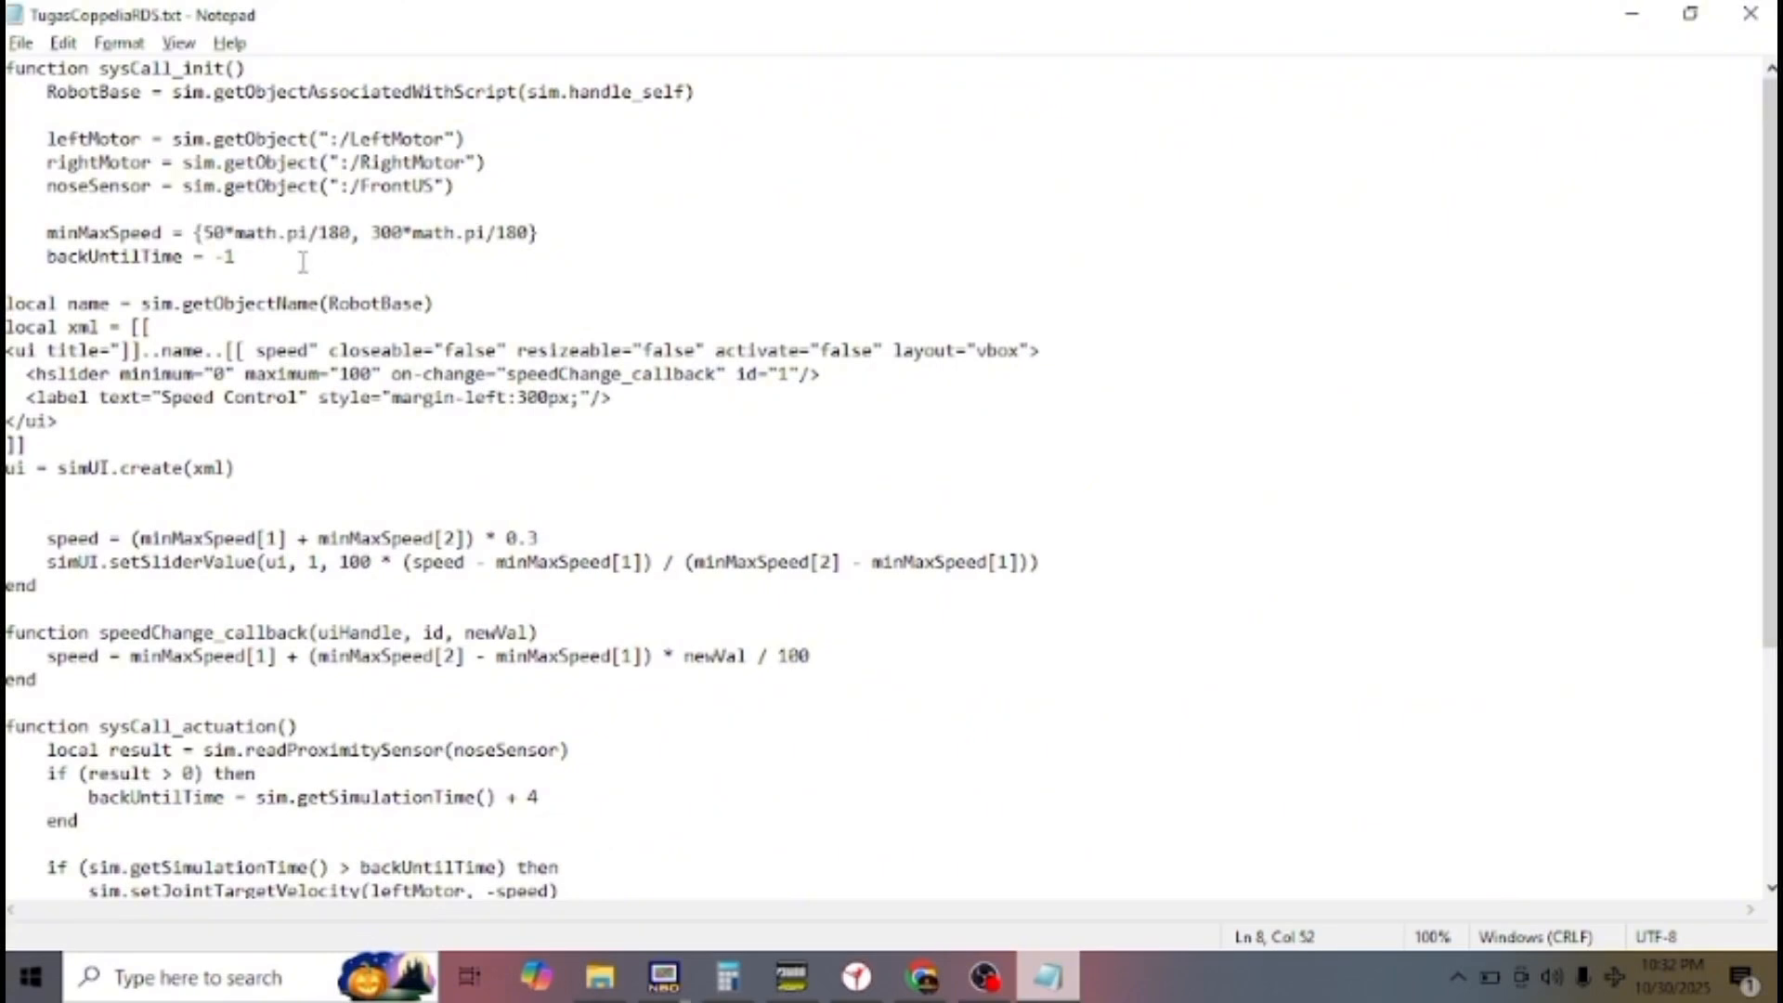
left_click(194, 232)
left_click_drag(372, 232, 479, 229)
key("shift+End")
left_click(478, 230)
left_click_drag(204, 233, 244, 237)
left_click_drag(371, 233, 432, 242)
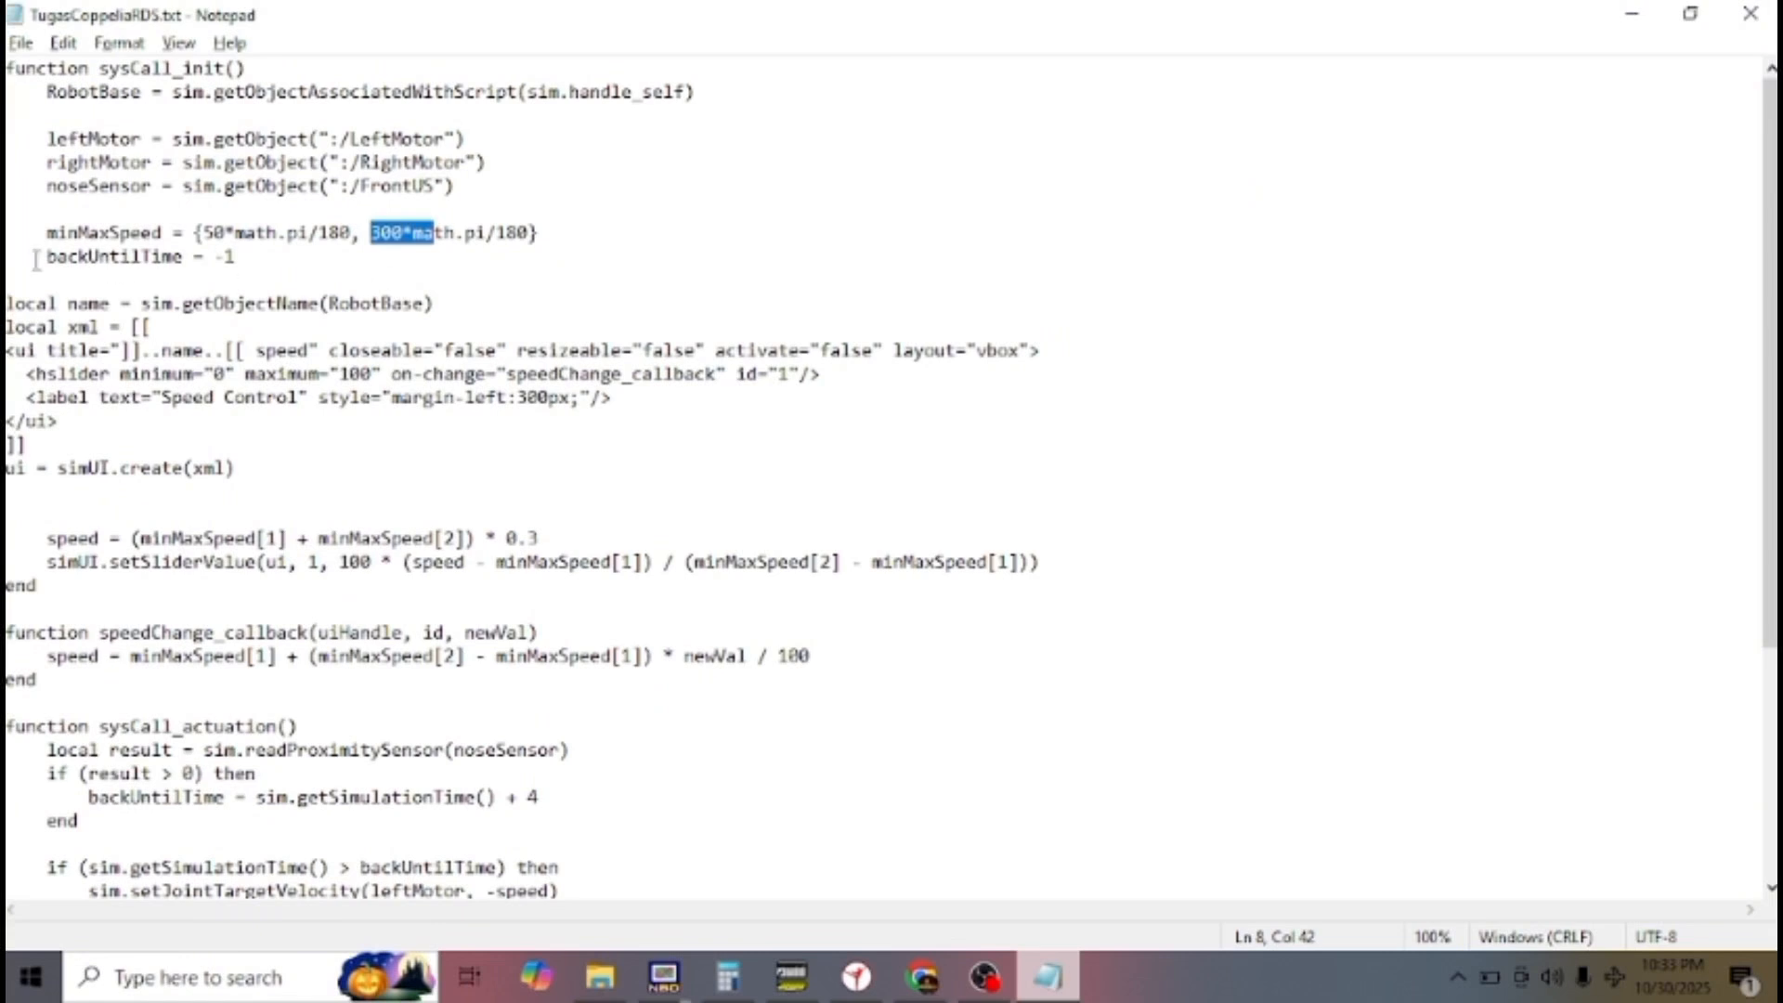
left_click_drag(43, 258, 245, 265)
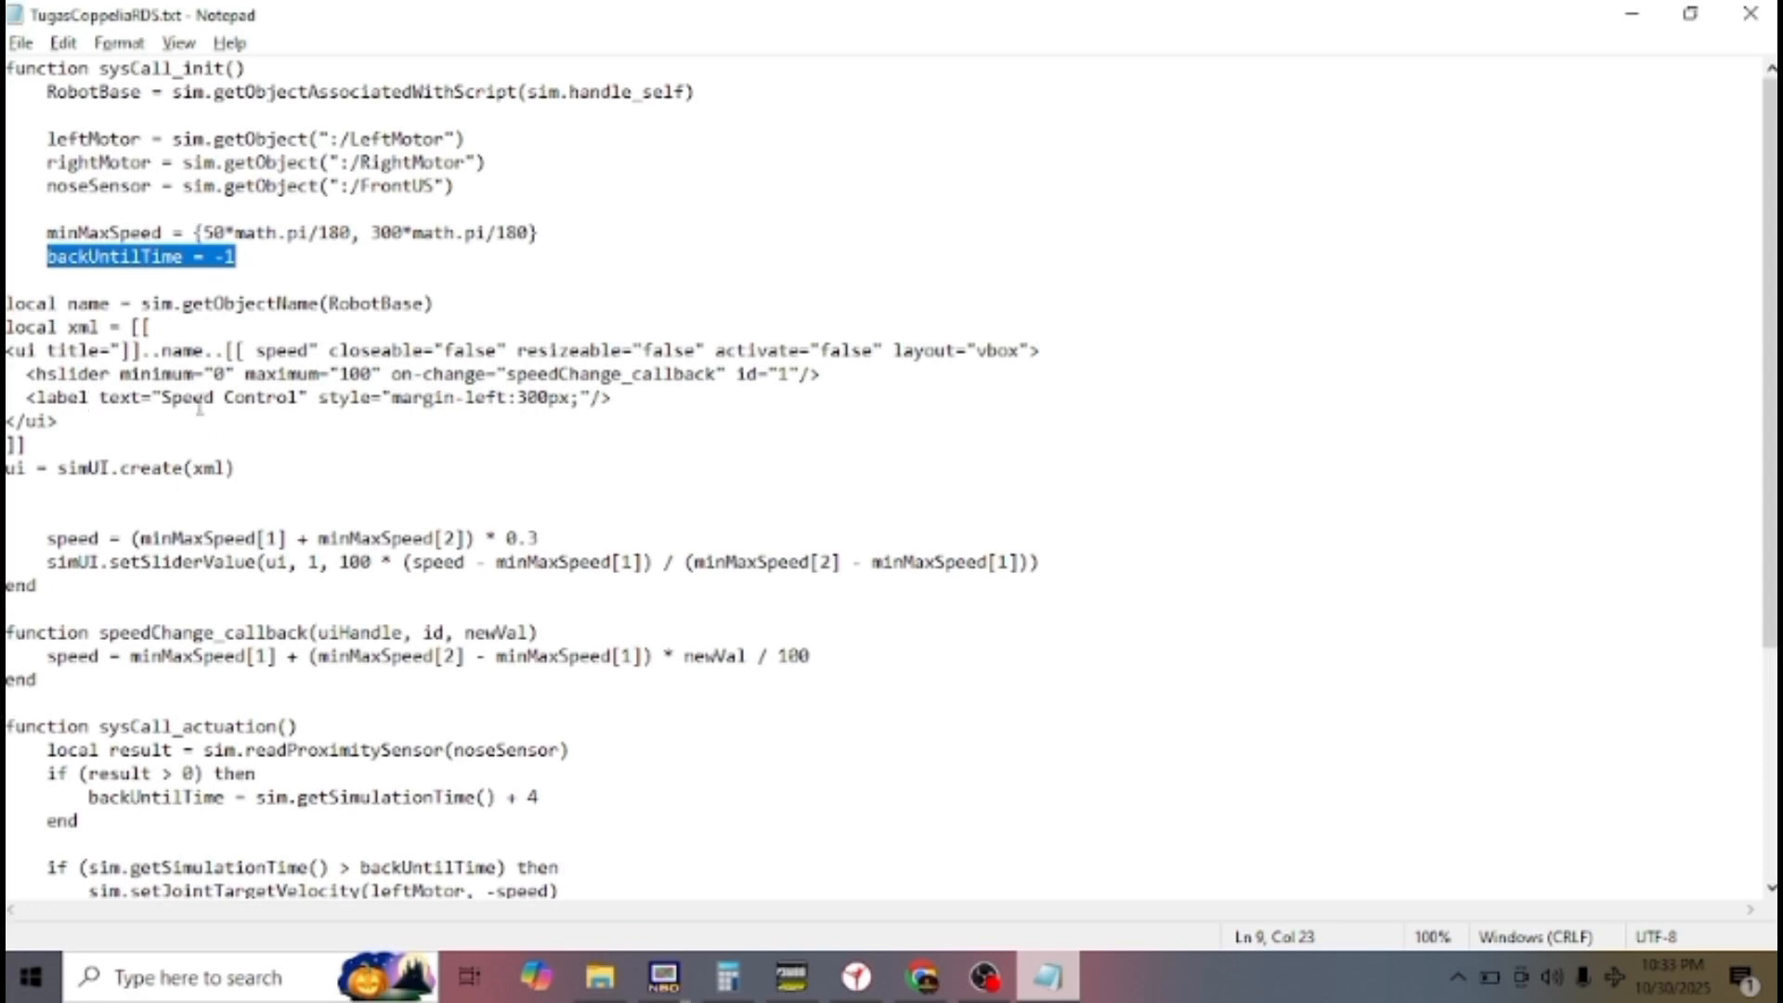
Step: Examine the speed-control UI block, from the local name line through simUI.create, and its RobotBase argument
left_click(7, 302)
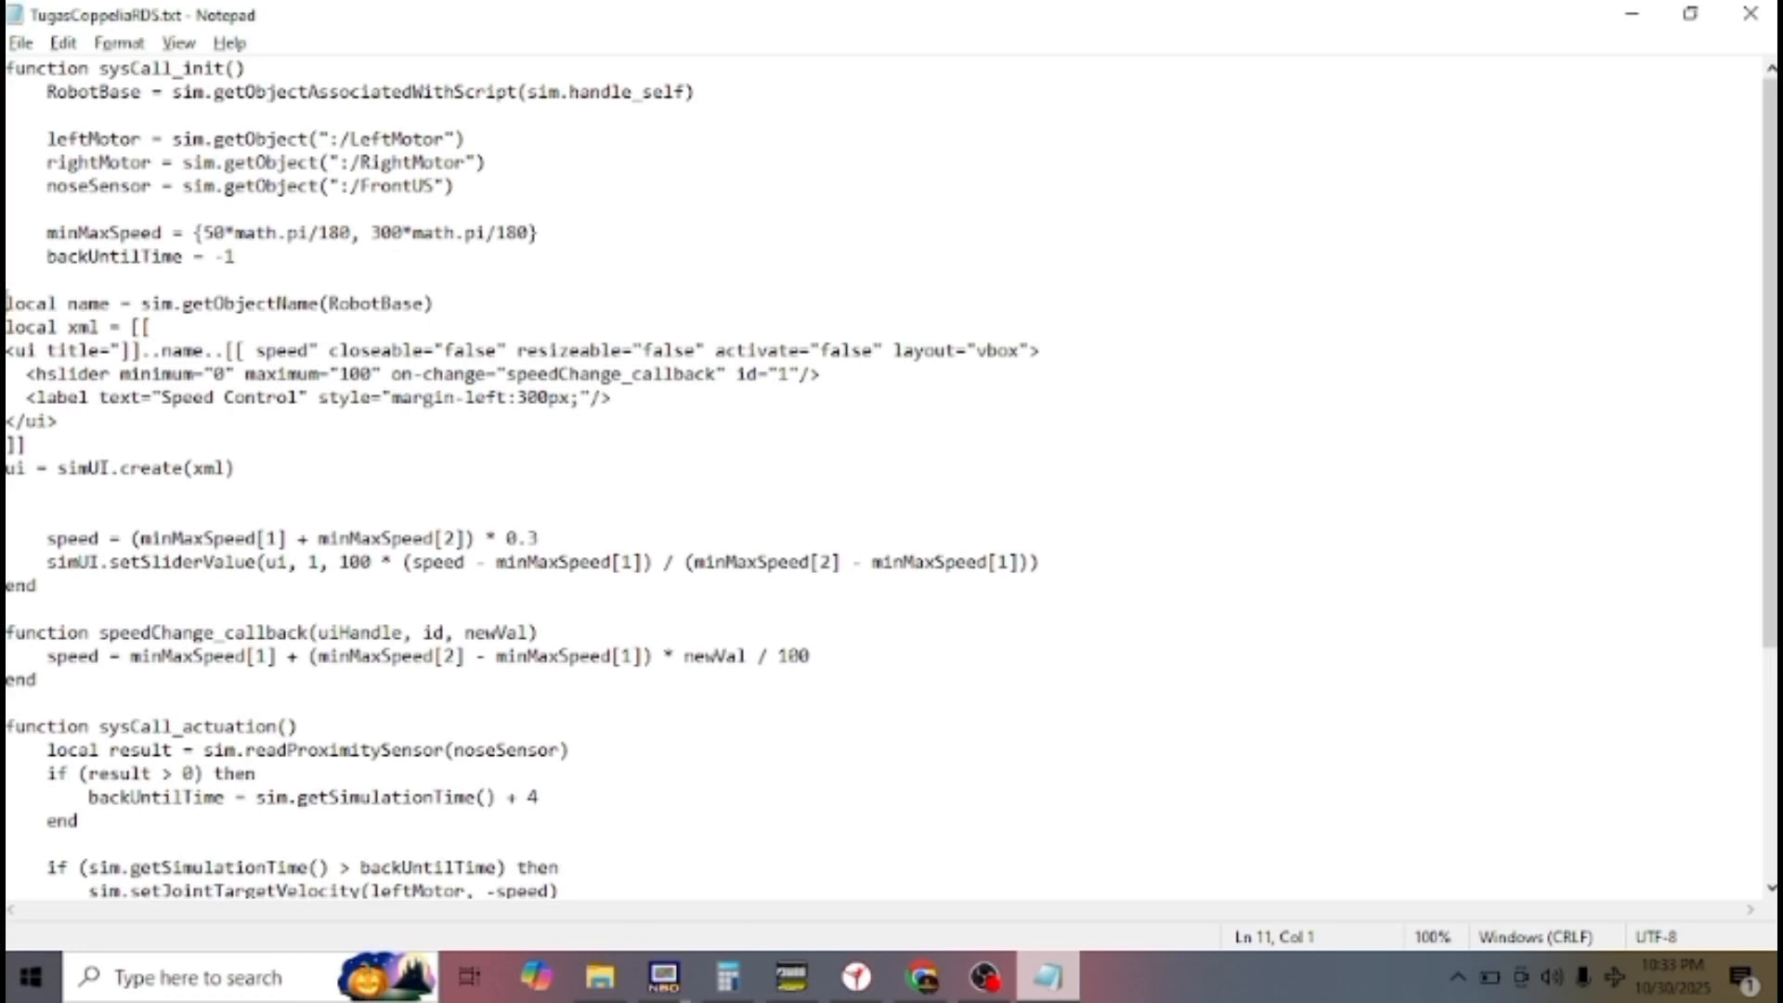
left_click_drag(8, 303, 264, 473)
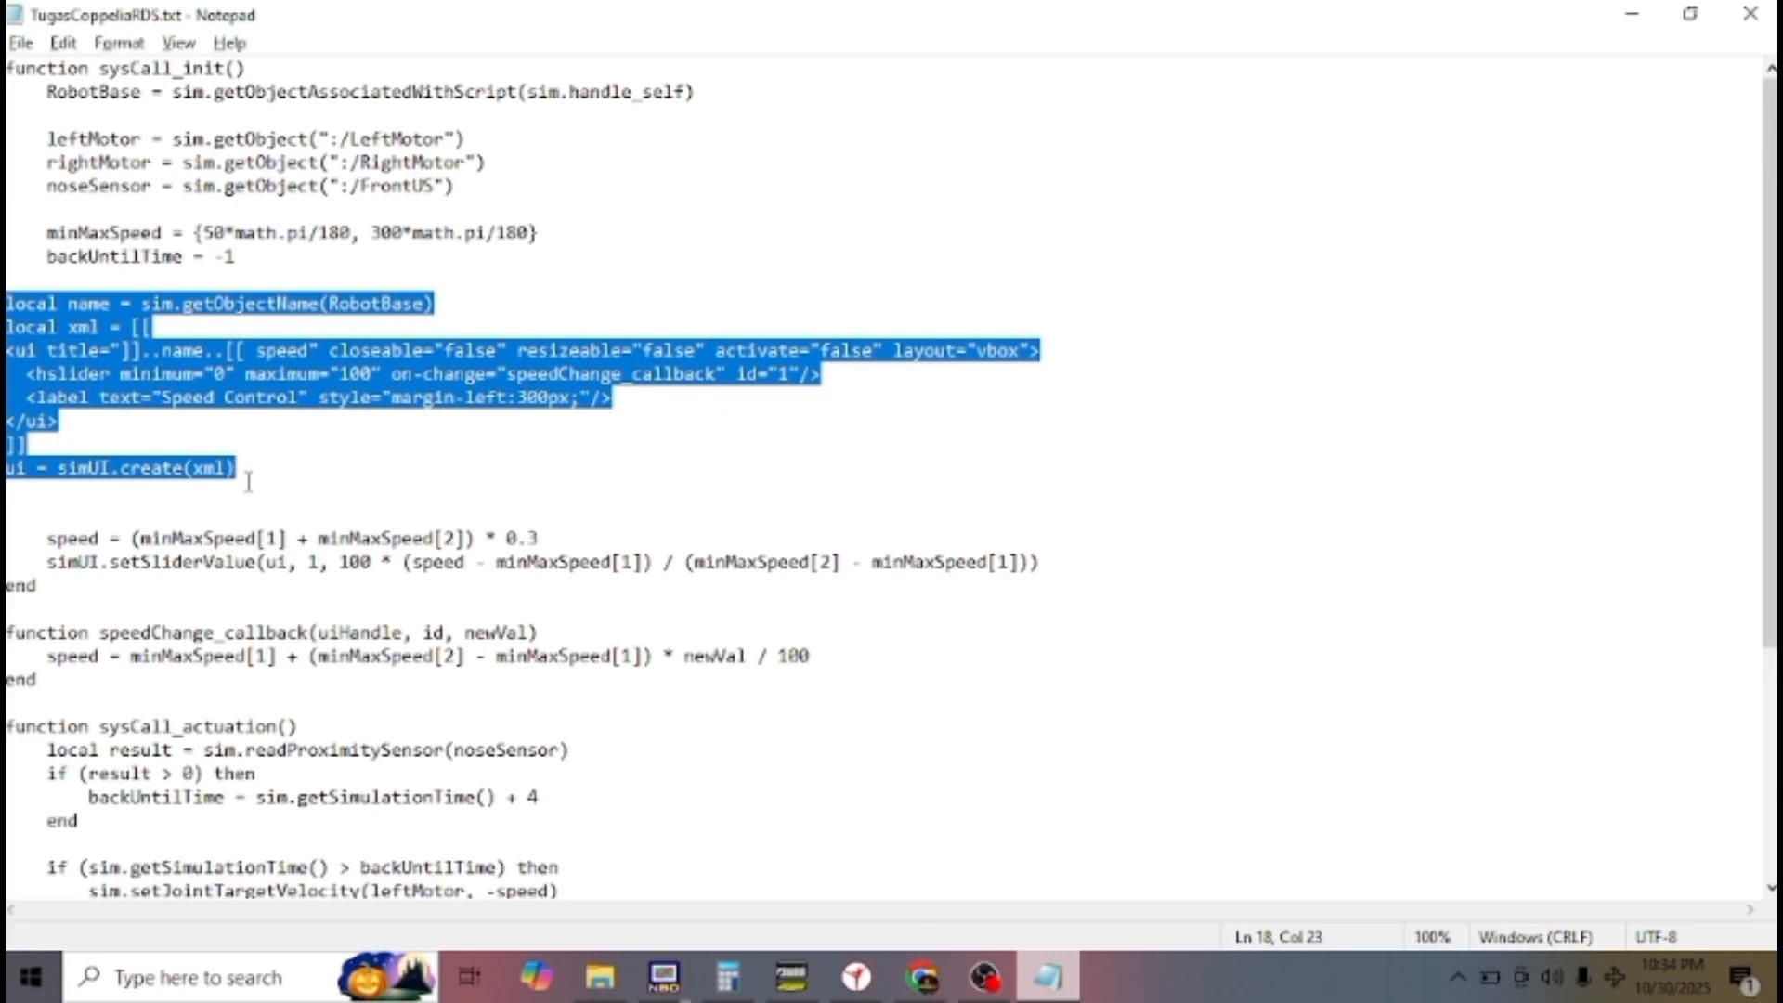
left_click(269, 461)
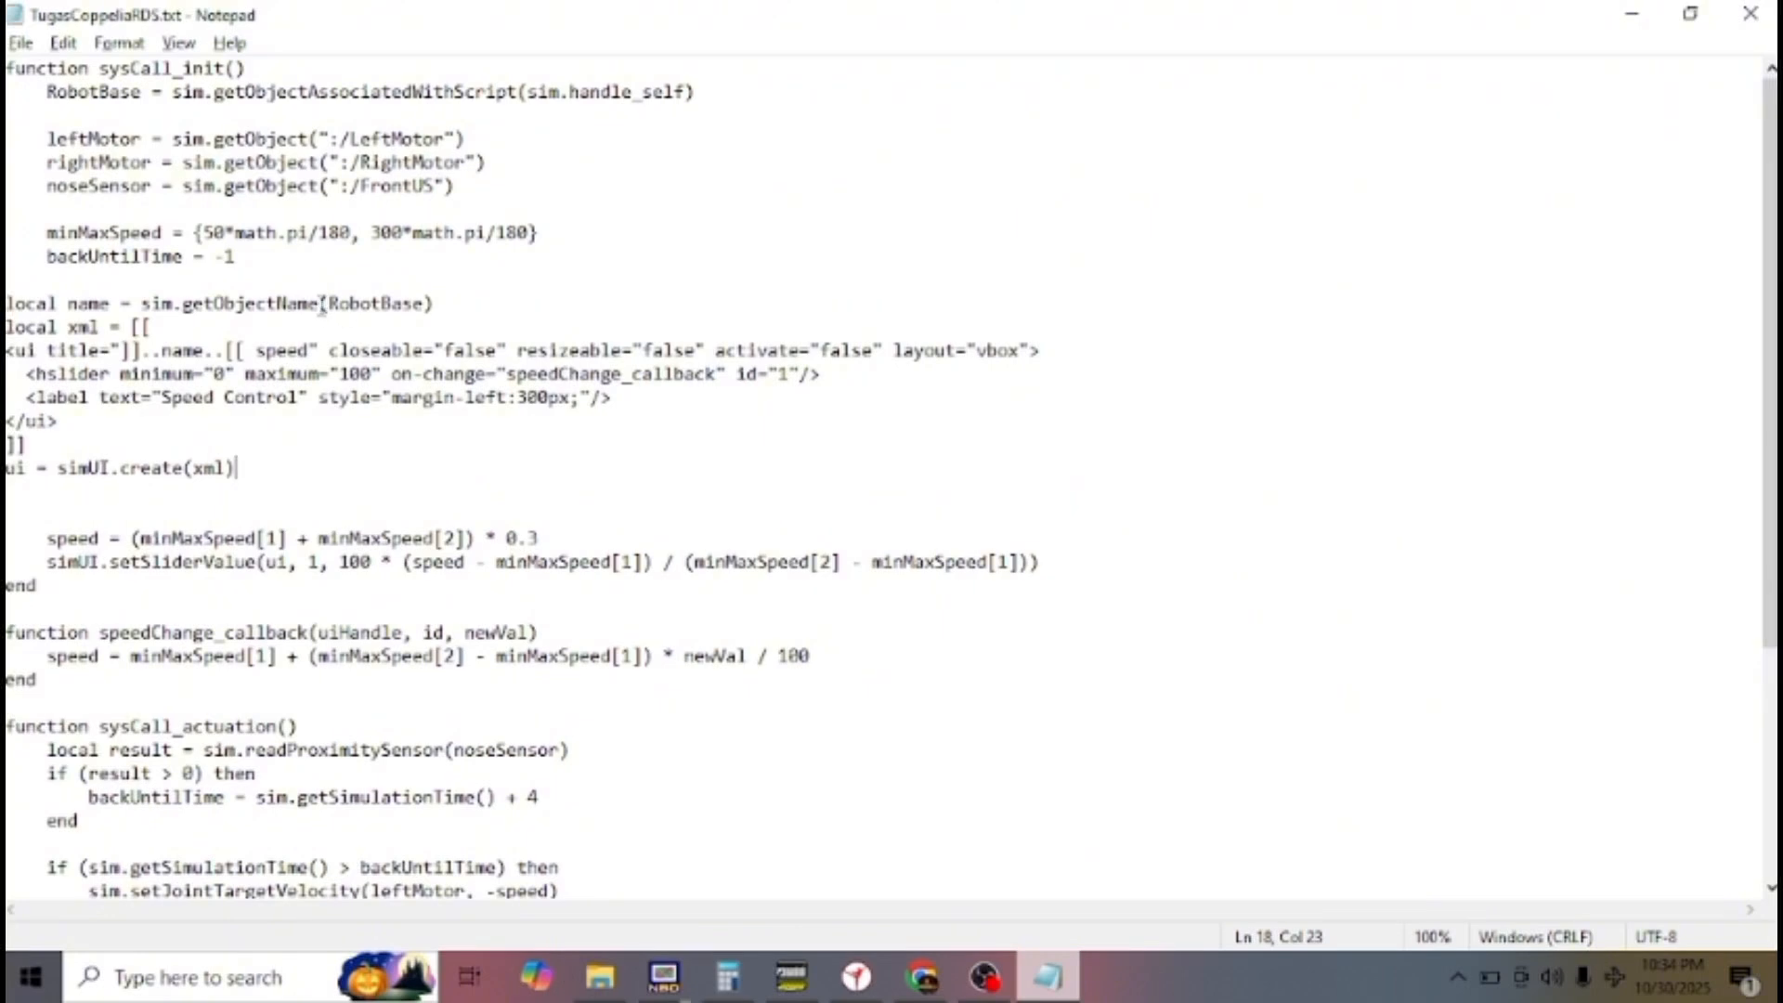
left_click_drag(323, 303, 433, 305)
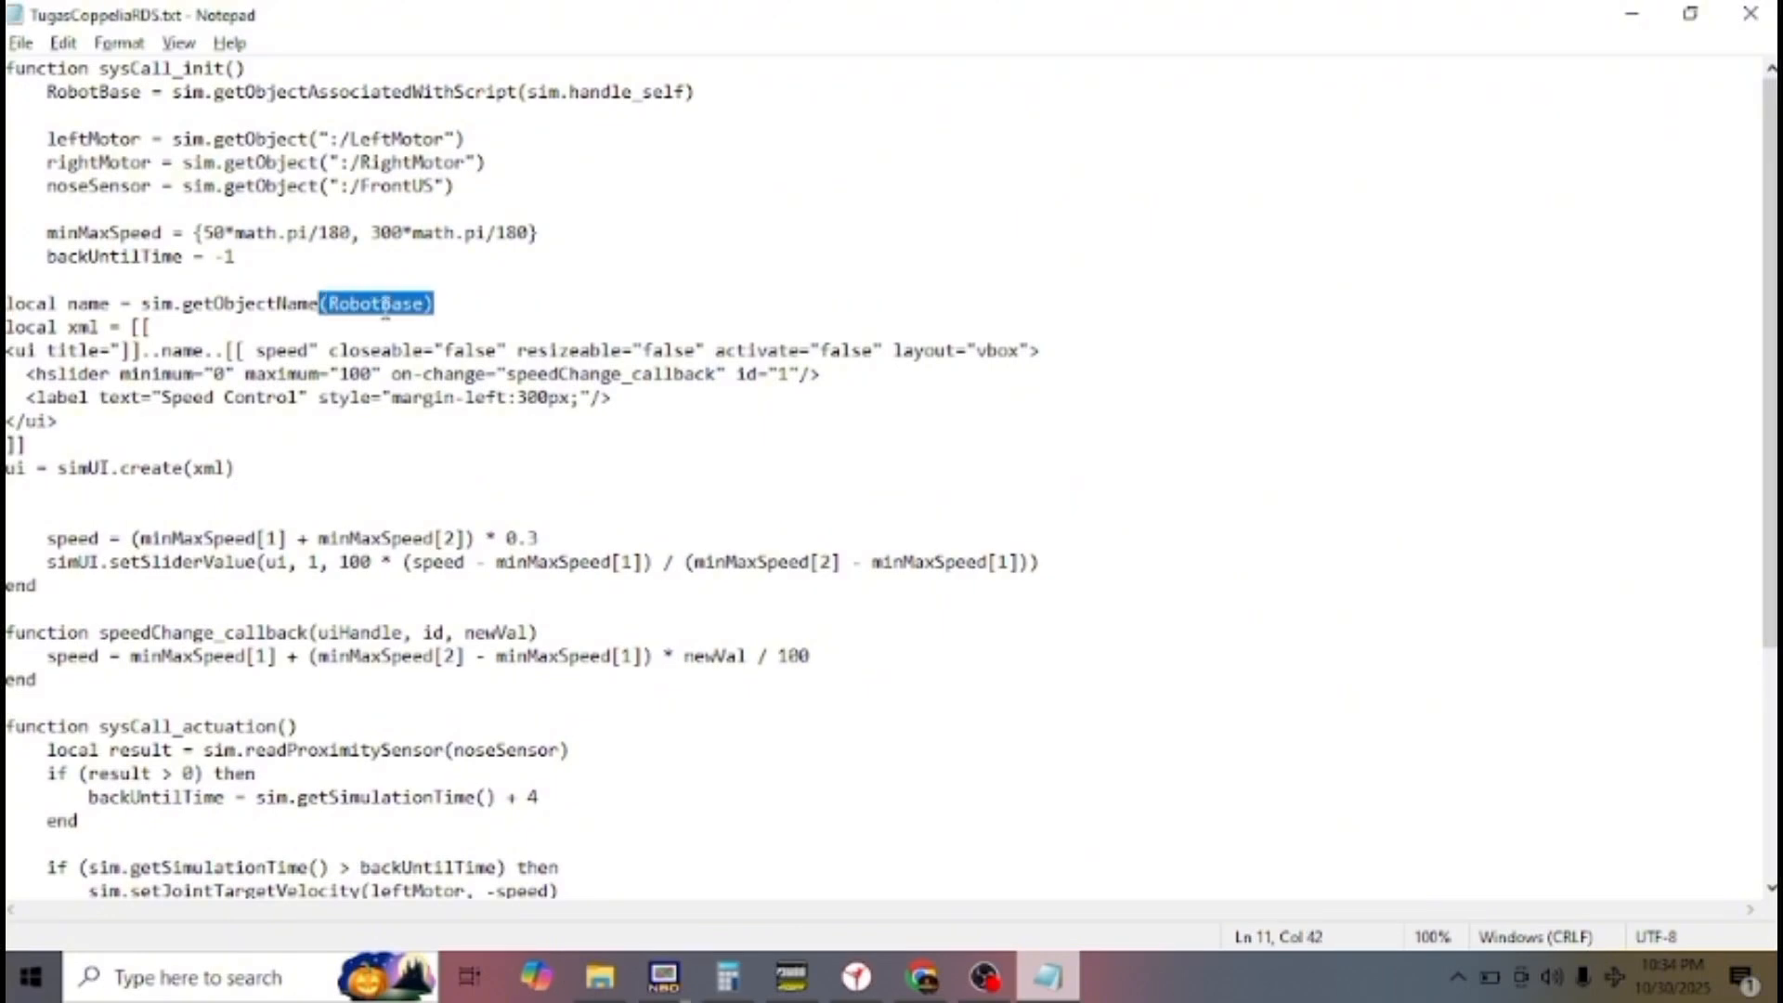
Step: Check the RobotBase object in the CoppeliaSim scene hierarchy and return to the script in Notepad
left_click(1631, 13)
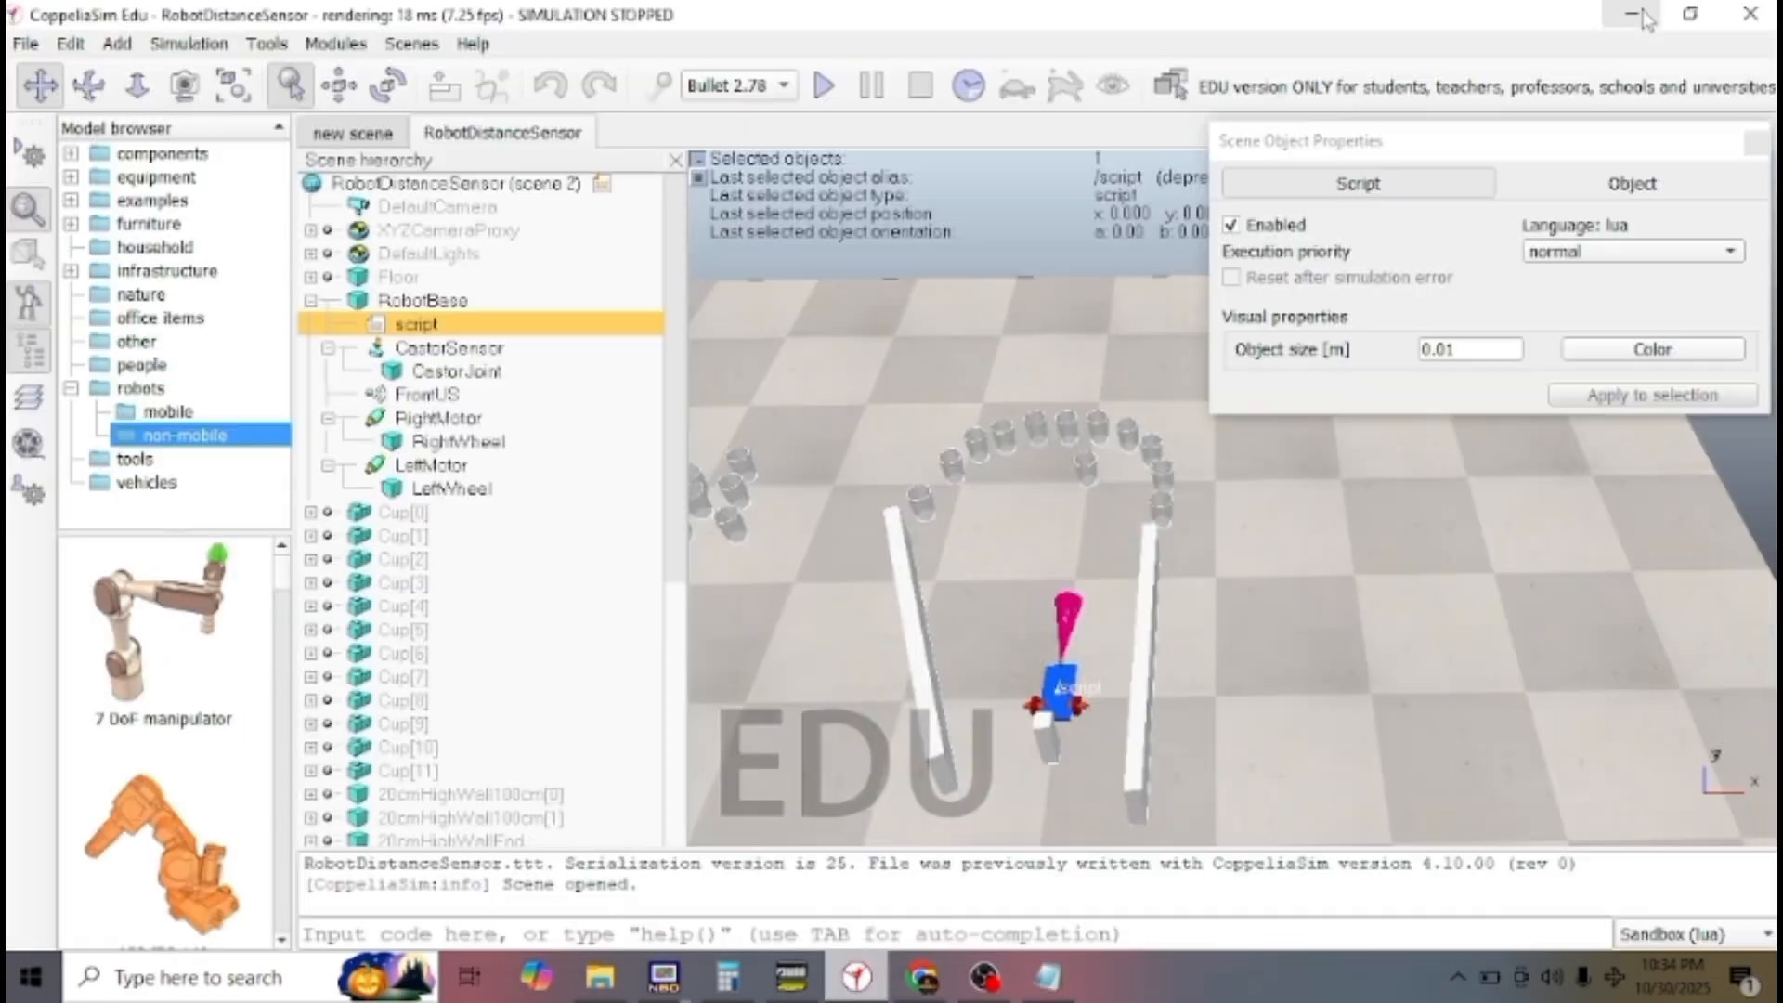
left_click(426, 306)
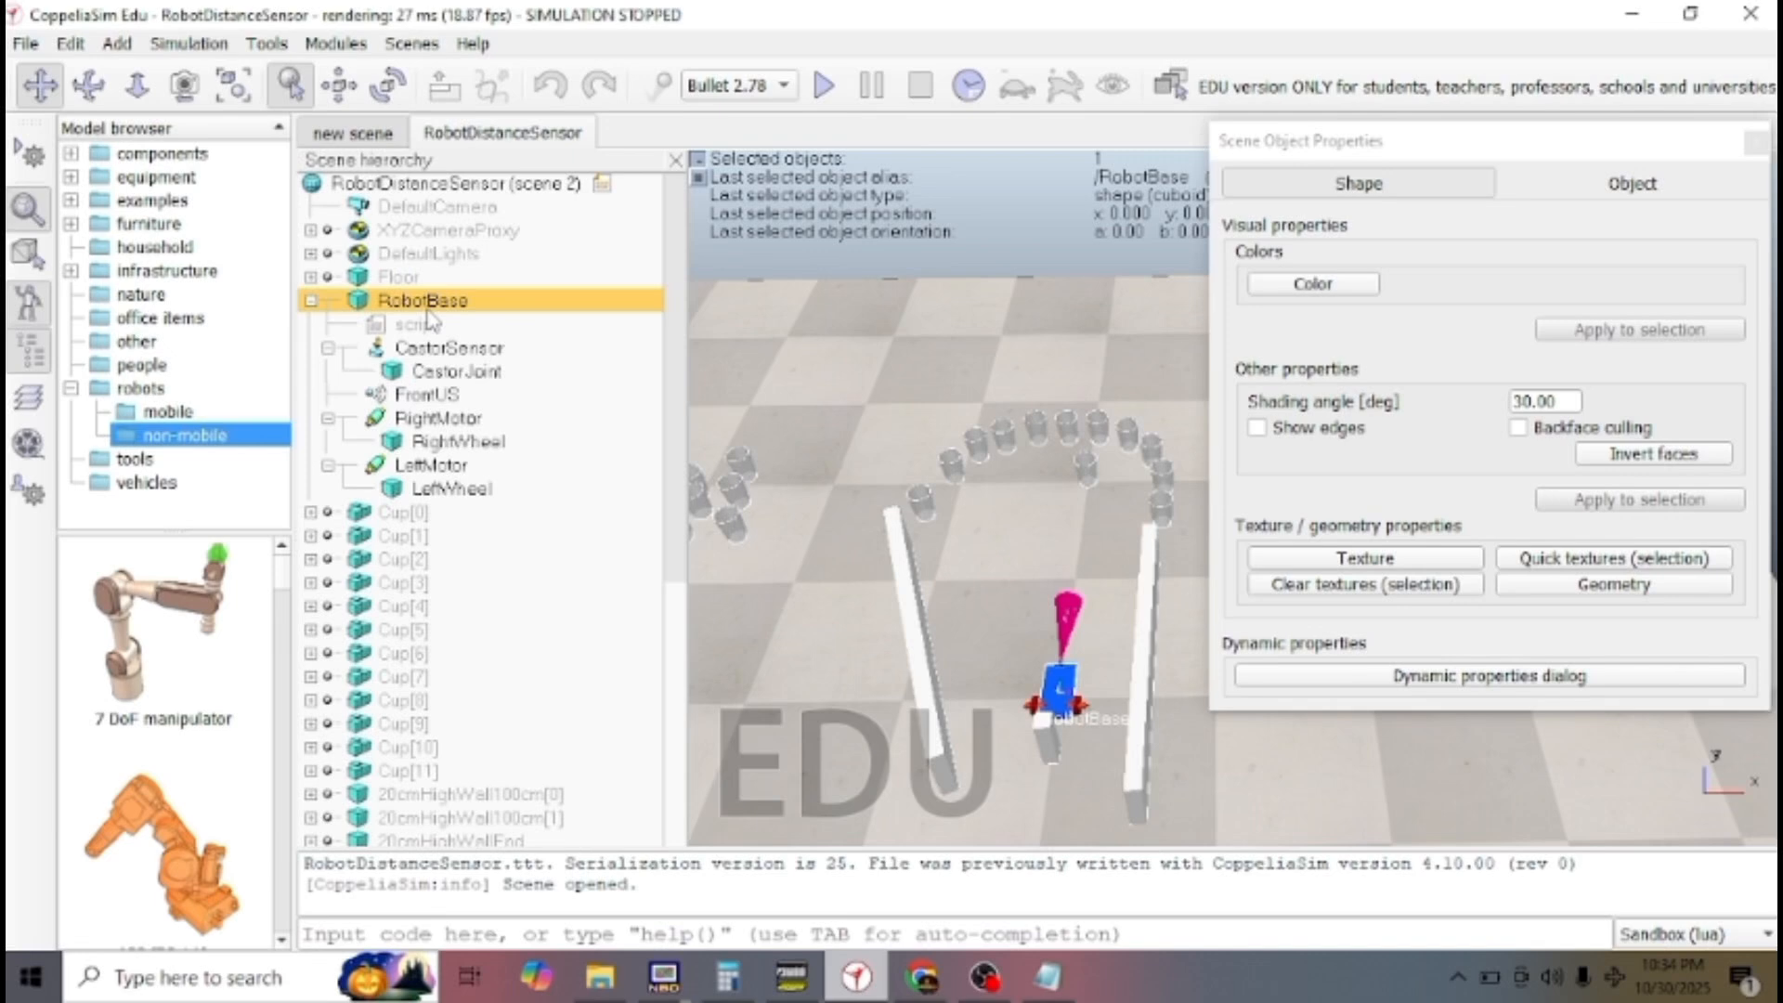
key("alt+Tab")
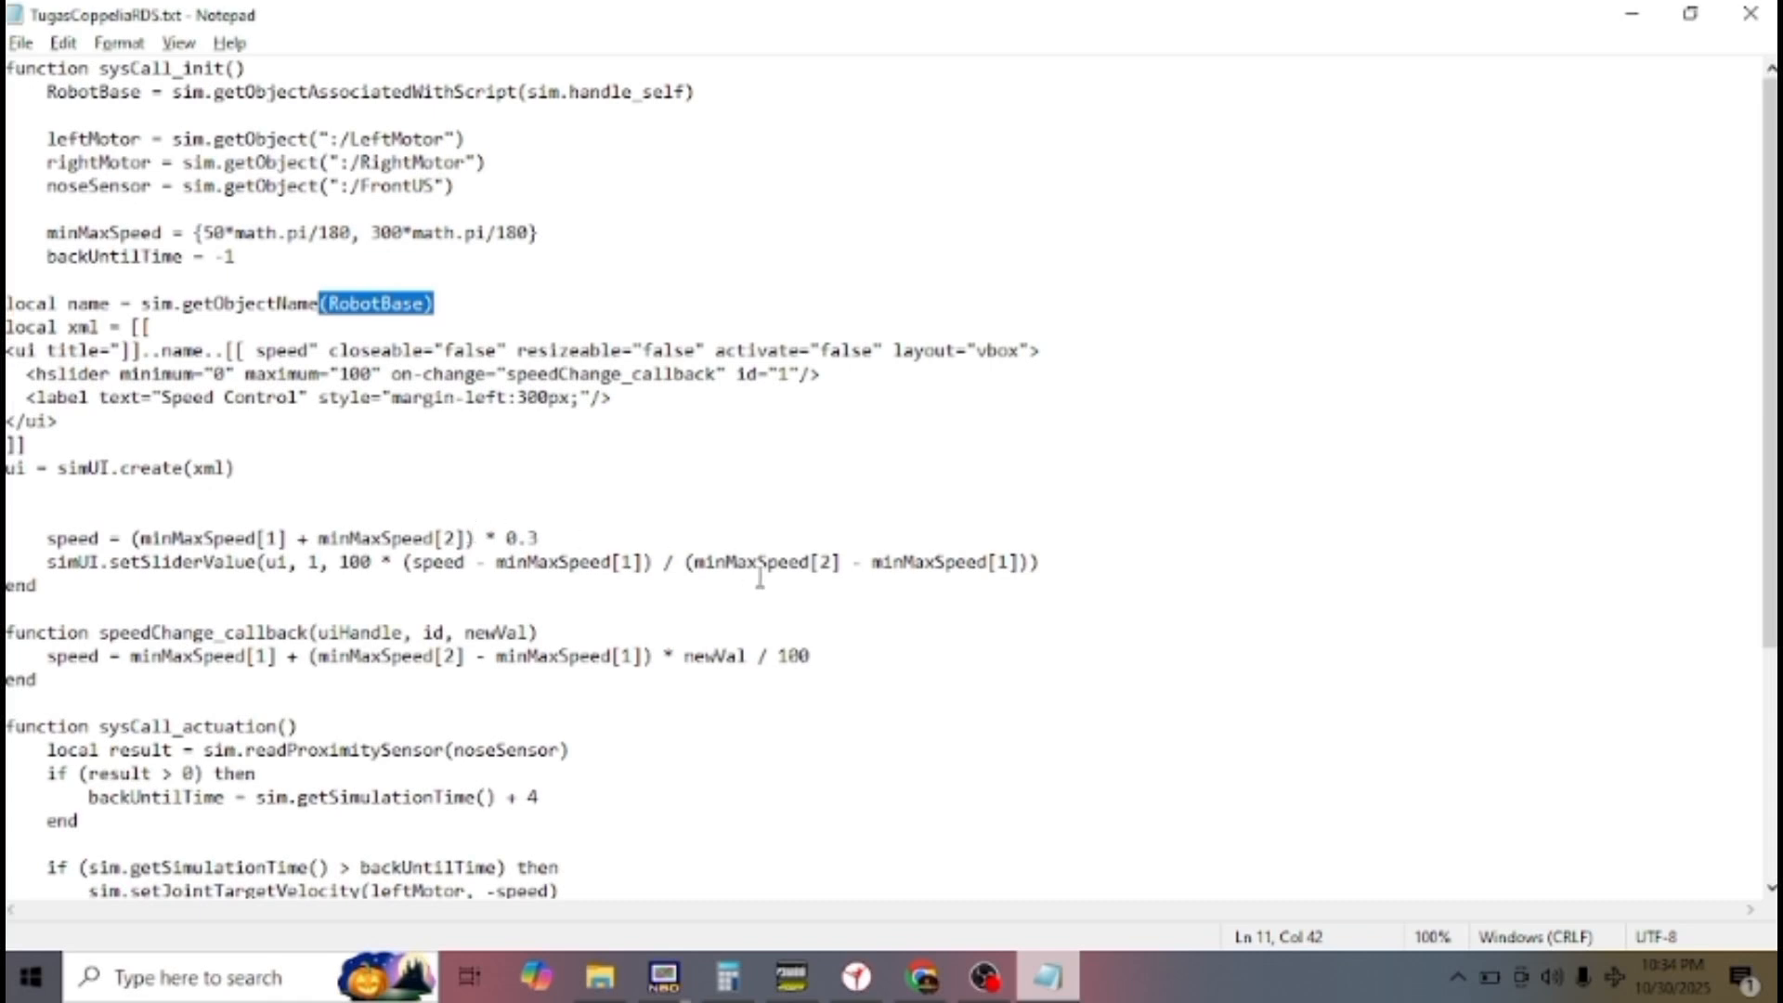
Step: Examine the xml definition of the speed window, including its title, horizontal slider and Speed Control label
left_click_drag(8, 327, 131, 346)
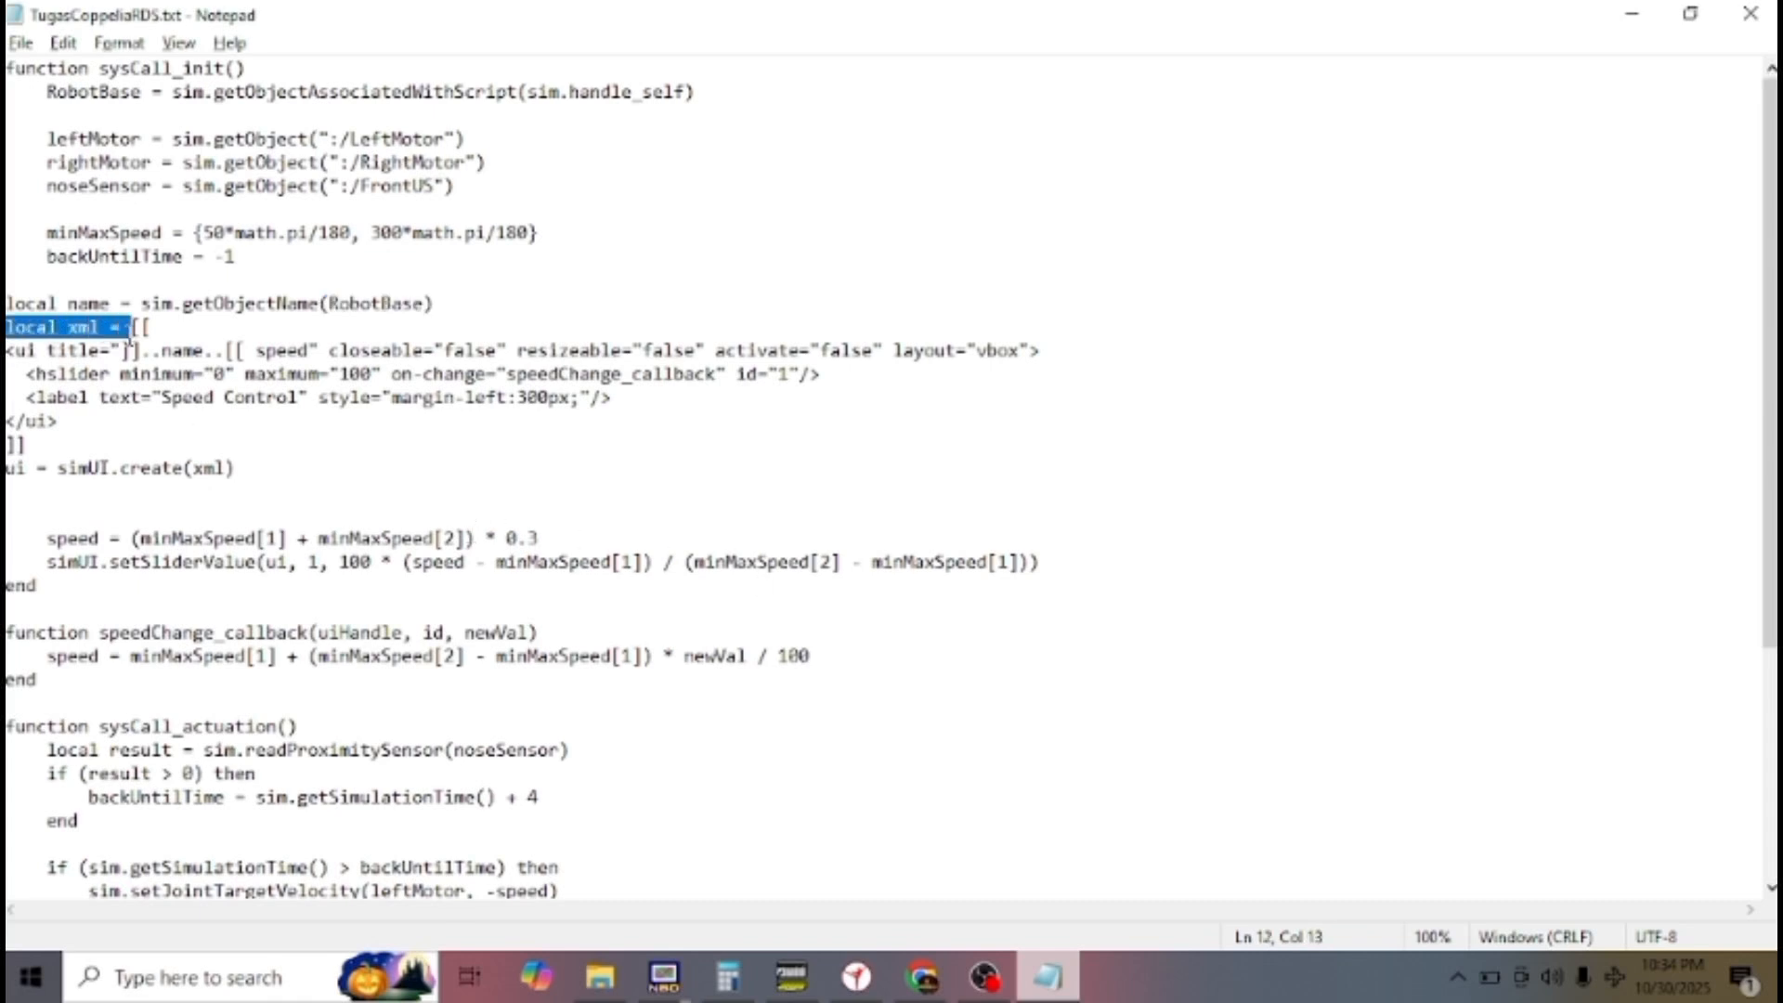
left_click(54, 350)
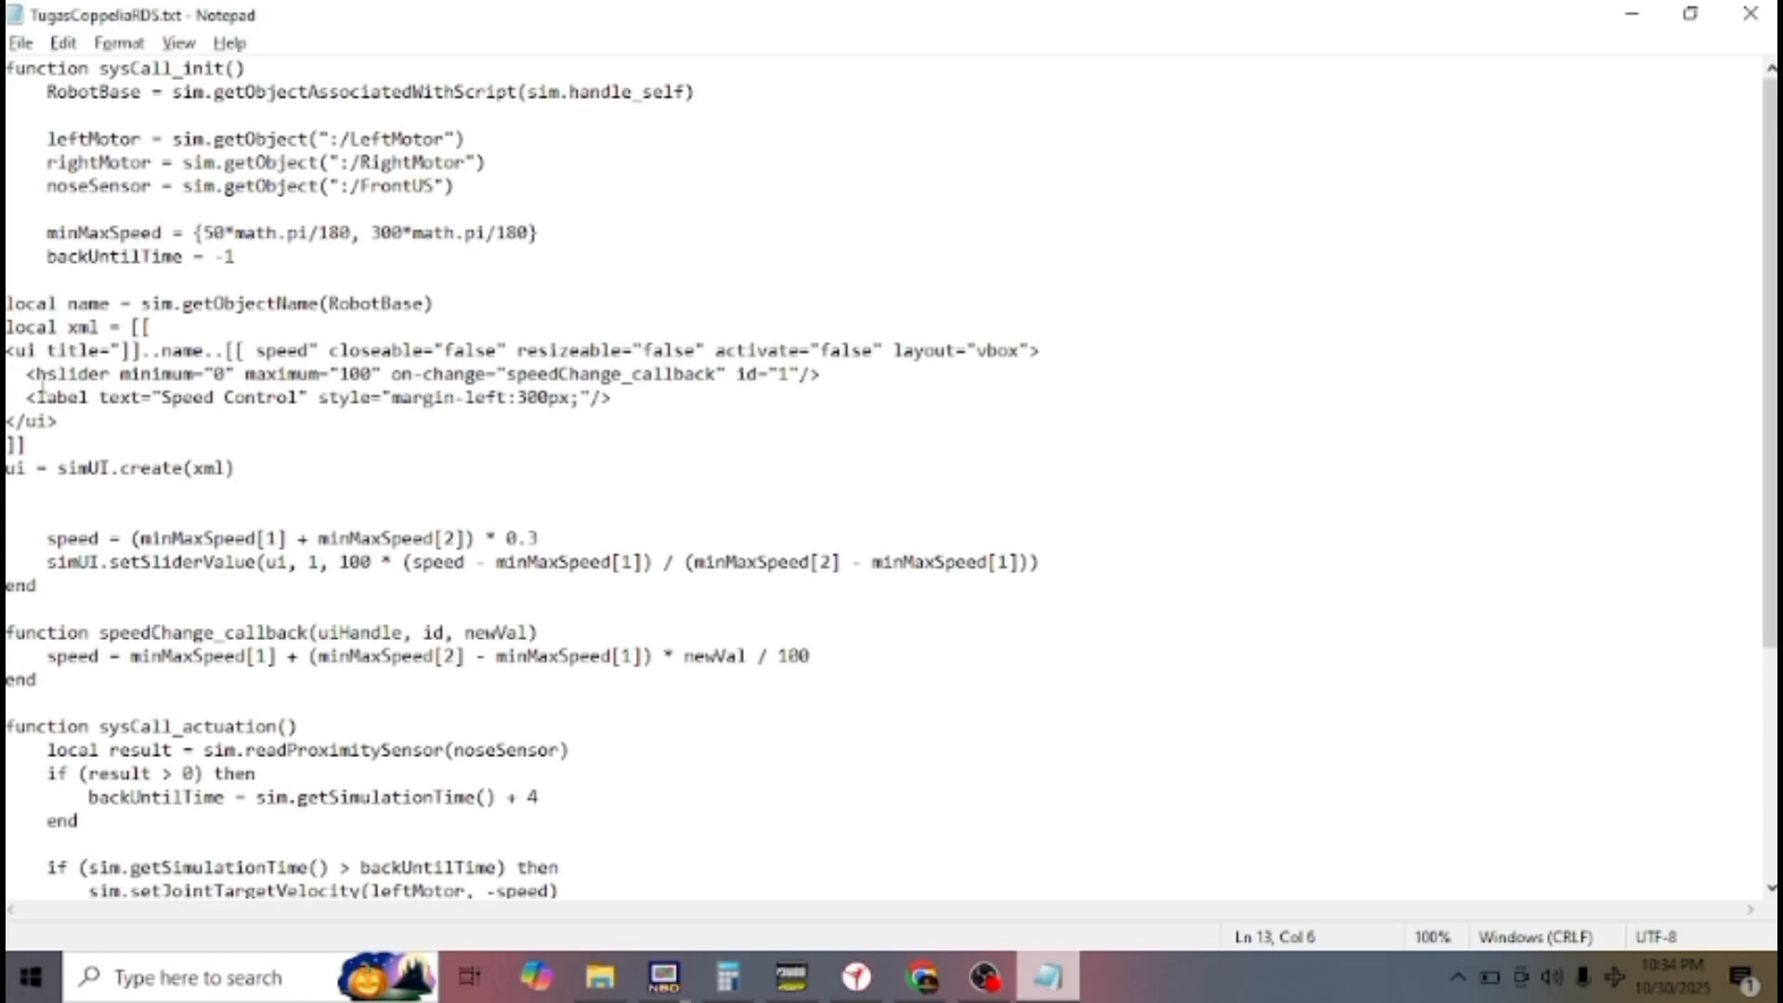
left_click(36, 374)
left_click(541, 373)
left_click_drag(172, 397, 276, 398)
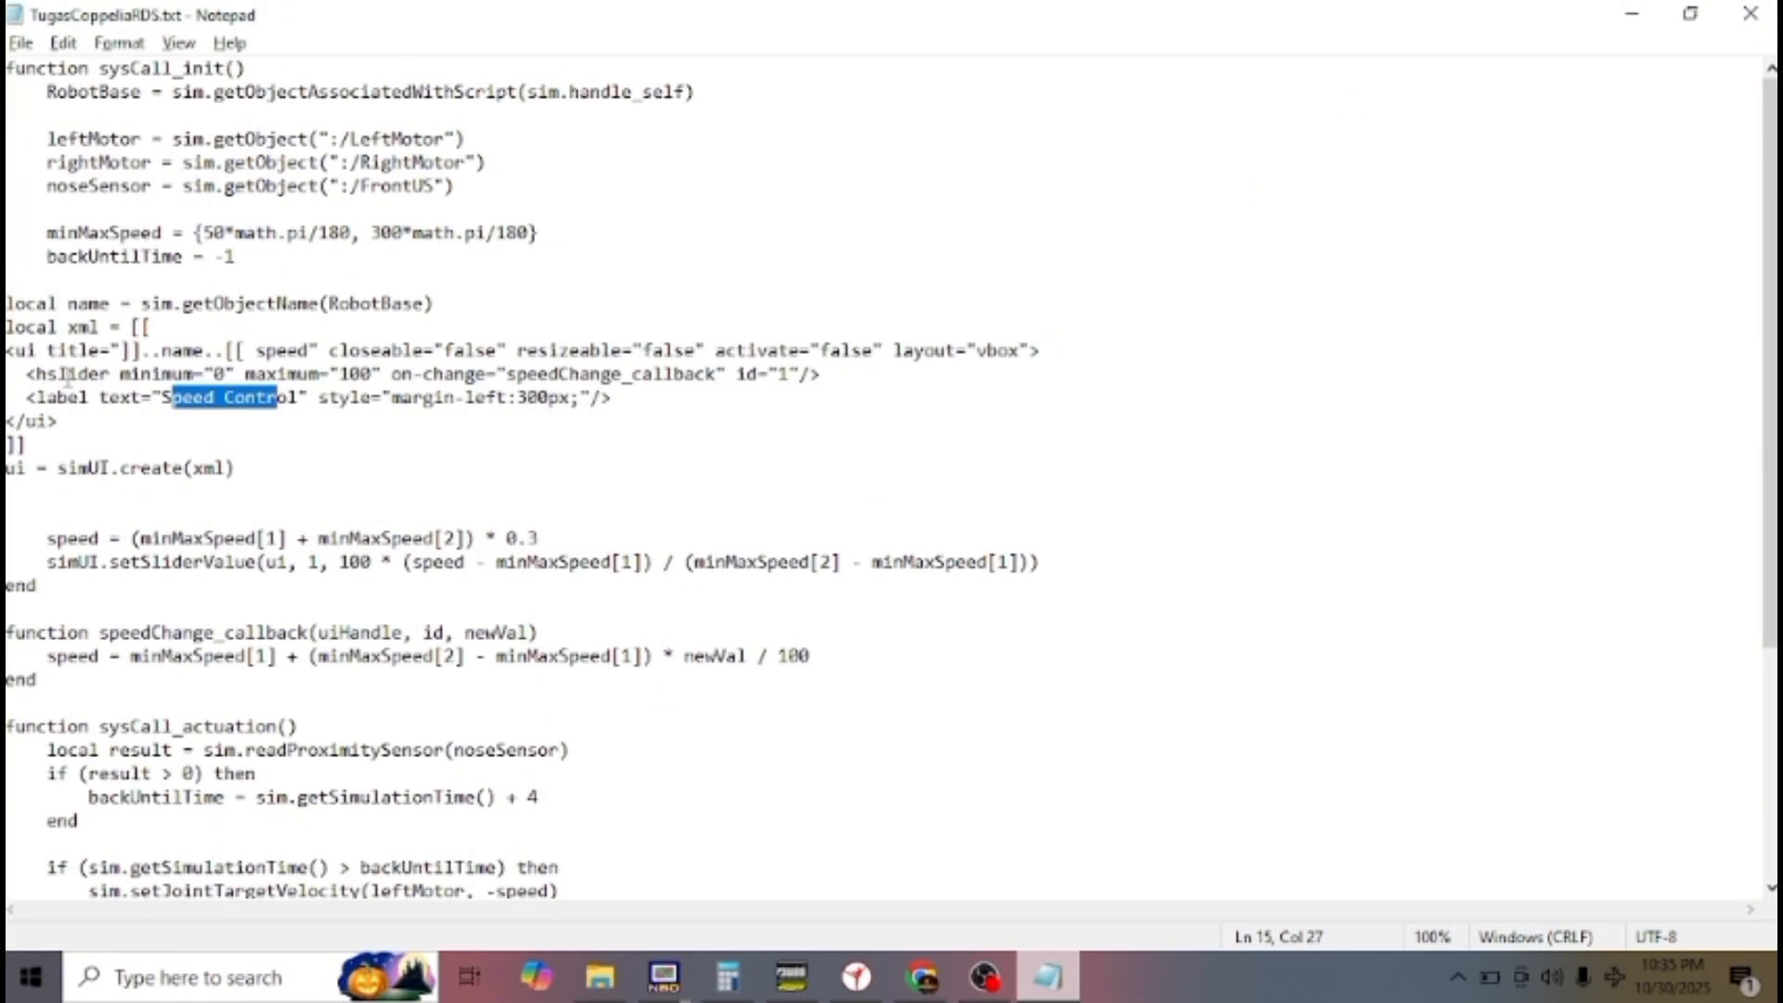
Step: Examine the hslider element's minimum and maximum values and the Speed Control label in the xml block
left_click(131, 374)
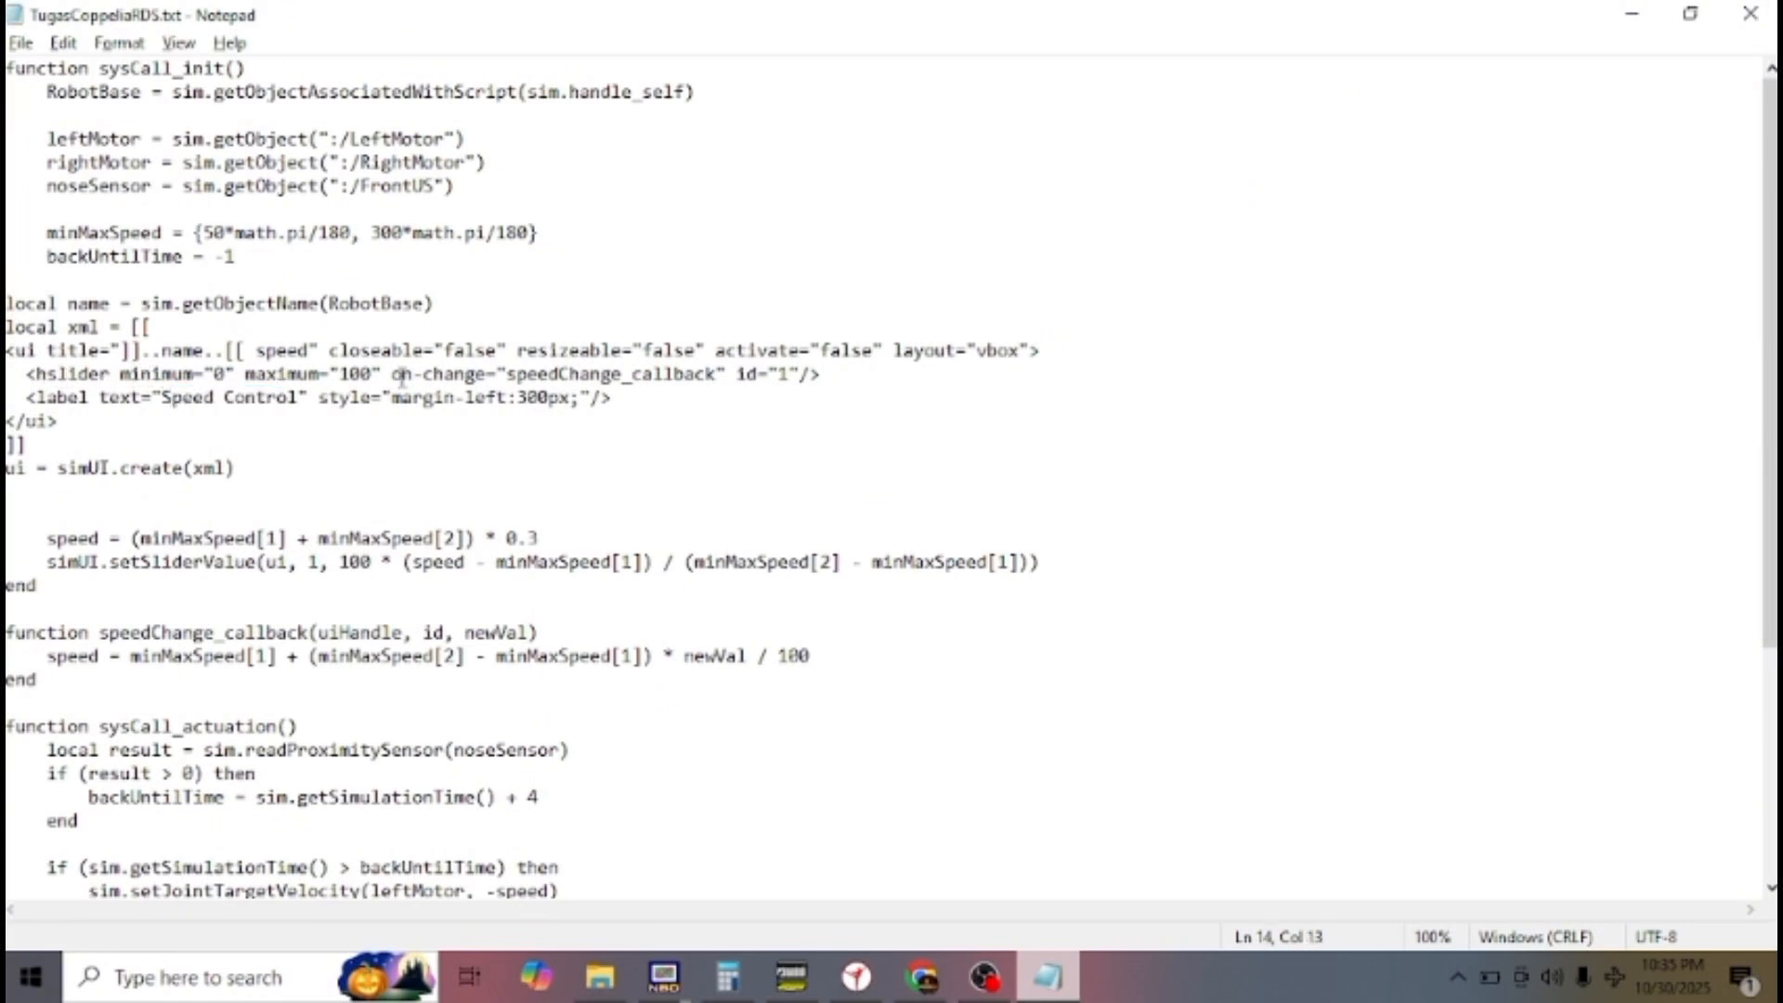
left_click(216, 373)
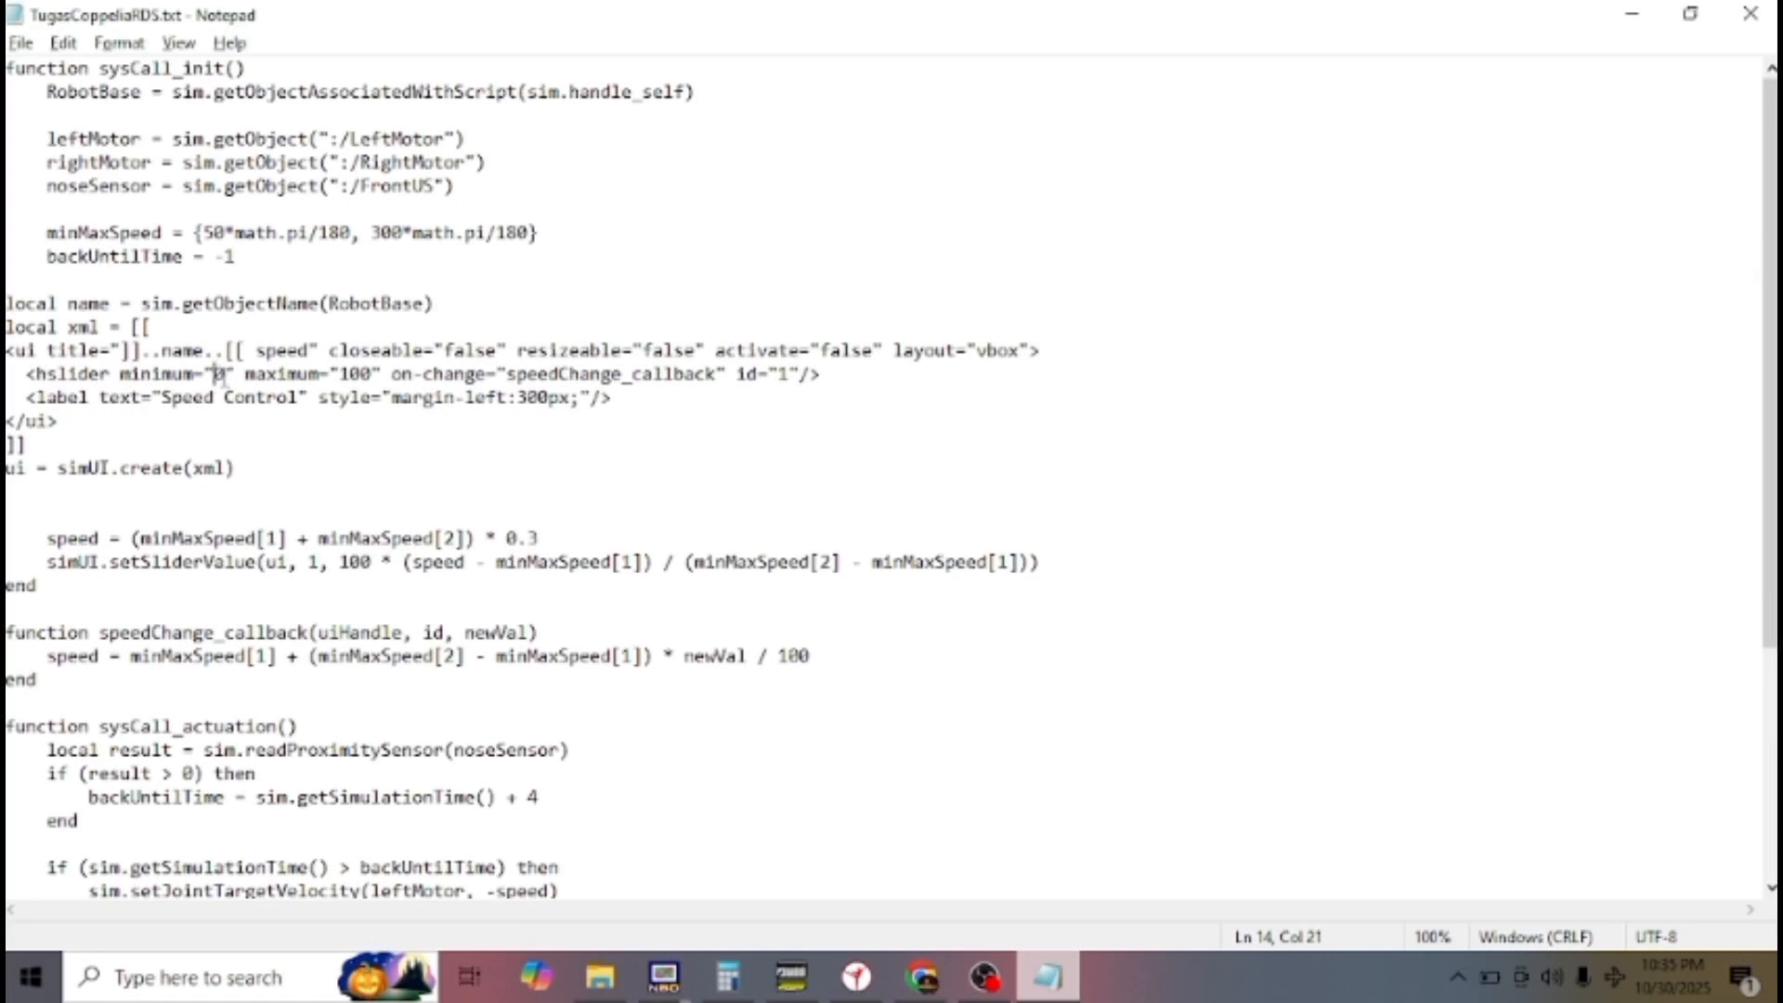
left_click(344, 373)
left_click(266, 374)
left_click(60, 397)
left_click_drag(160, 397, 267, 397)
left_click(276, 397)
Step: Examine the simUI.create call, the initial speed formula with its 0.3 factor and the simUI.setSliderValue line
left_click(8, 467)
left_click(150, 469)
left_click(233, 467)
left_click(53, 520)
left_click(48, 539)
left_click(64, 588, "shift")
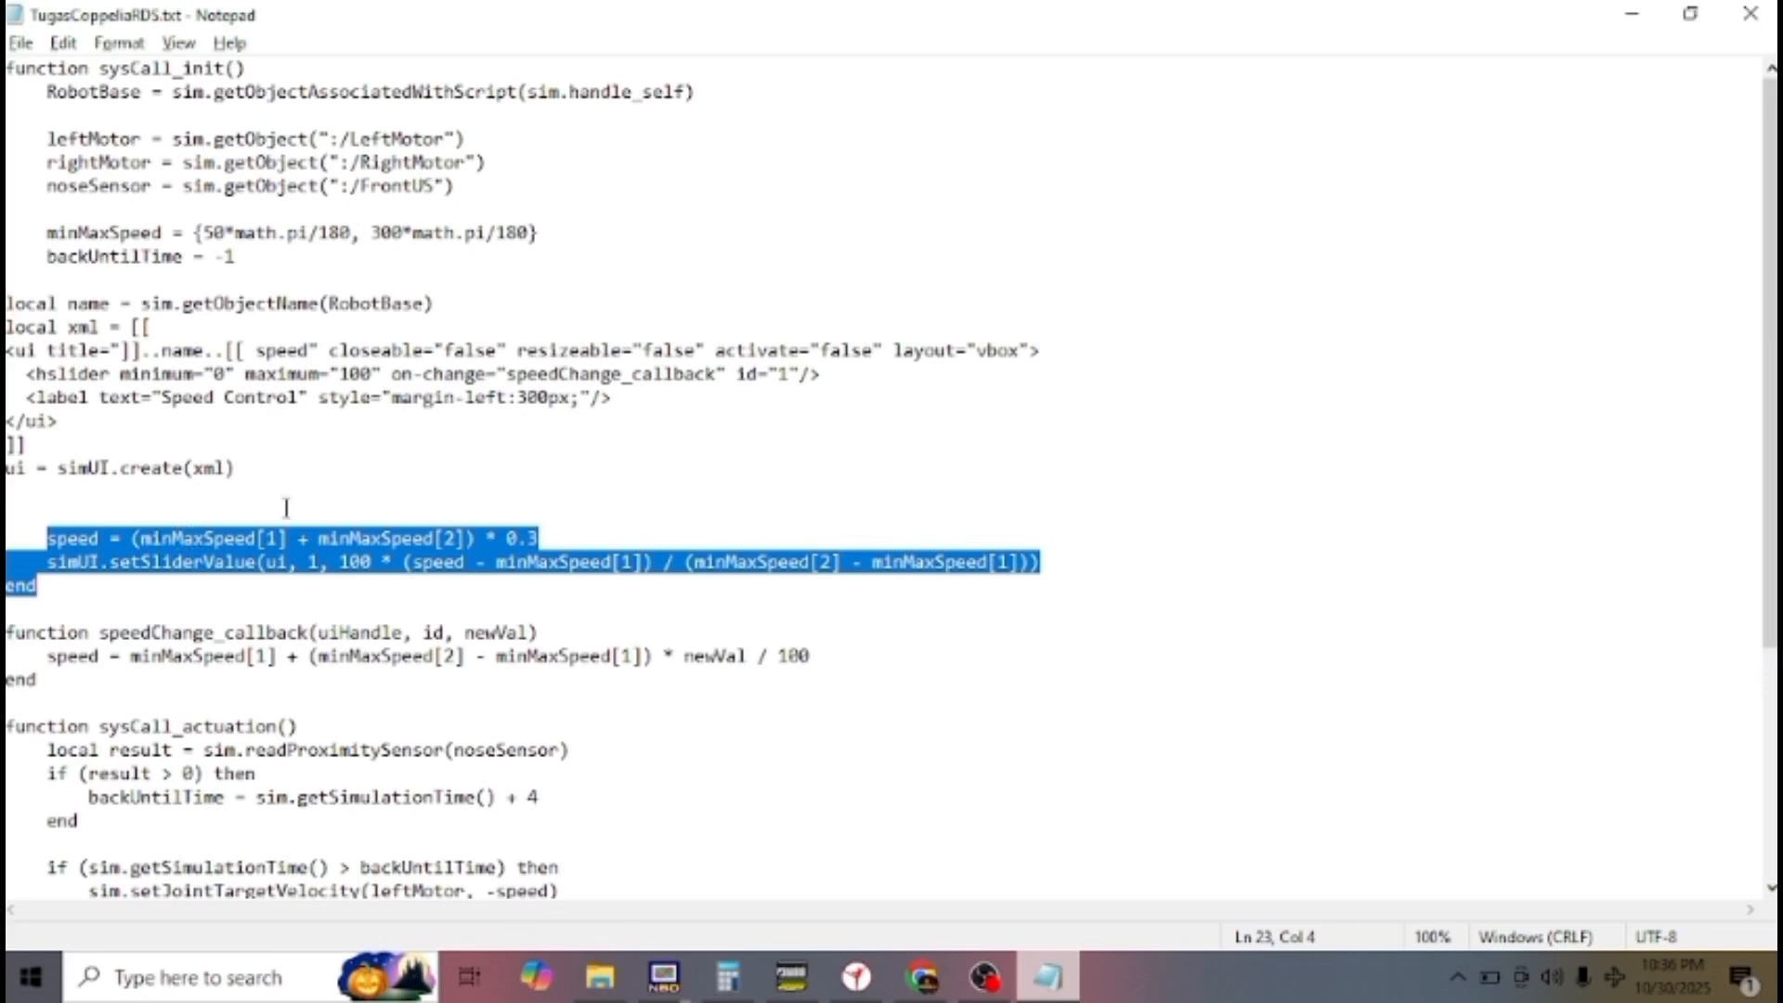
left_click(503, 538)
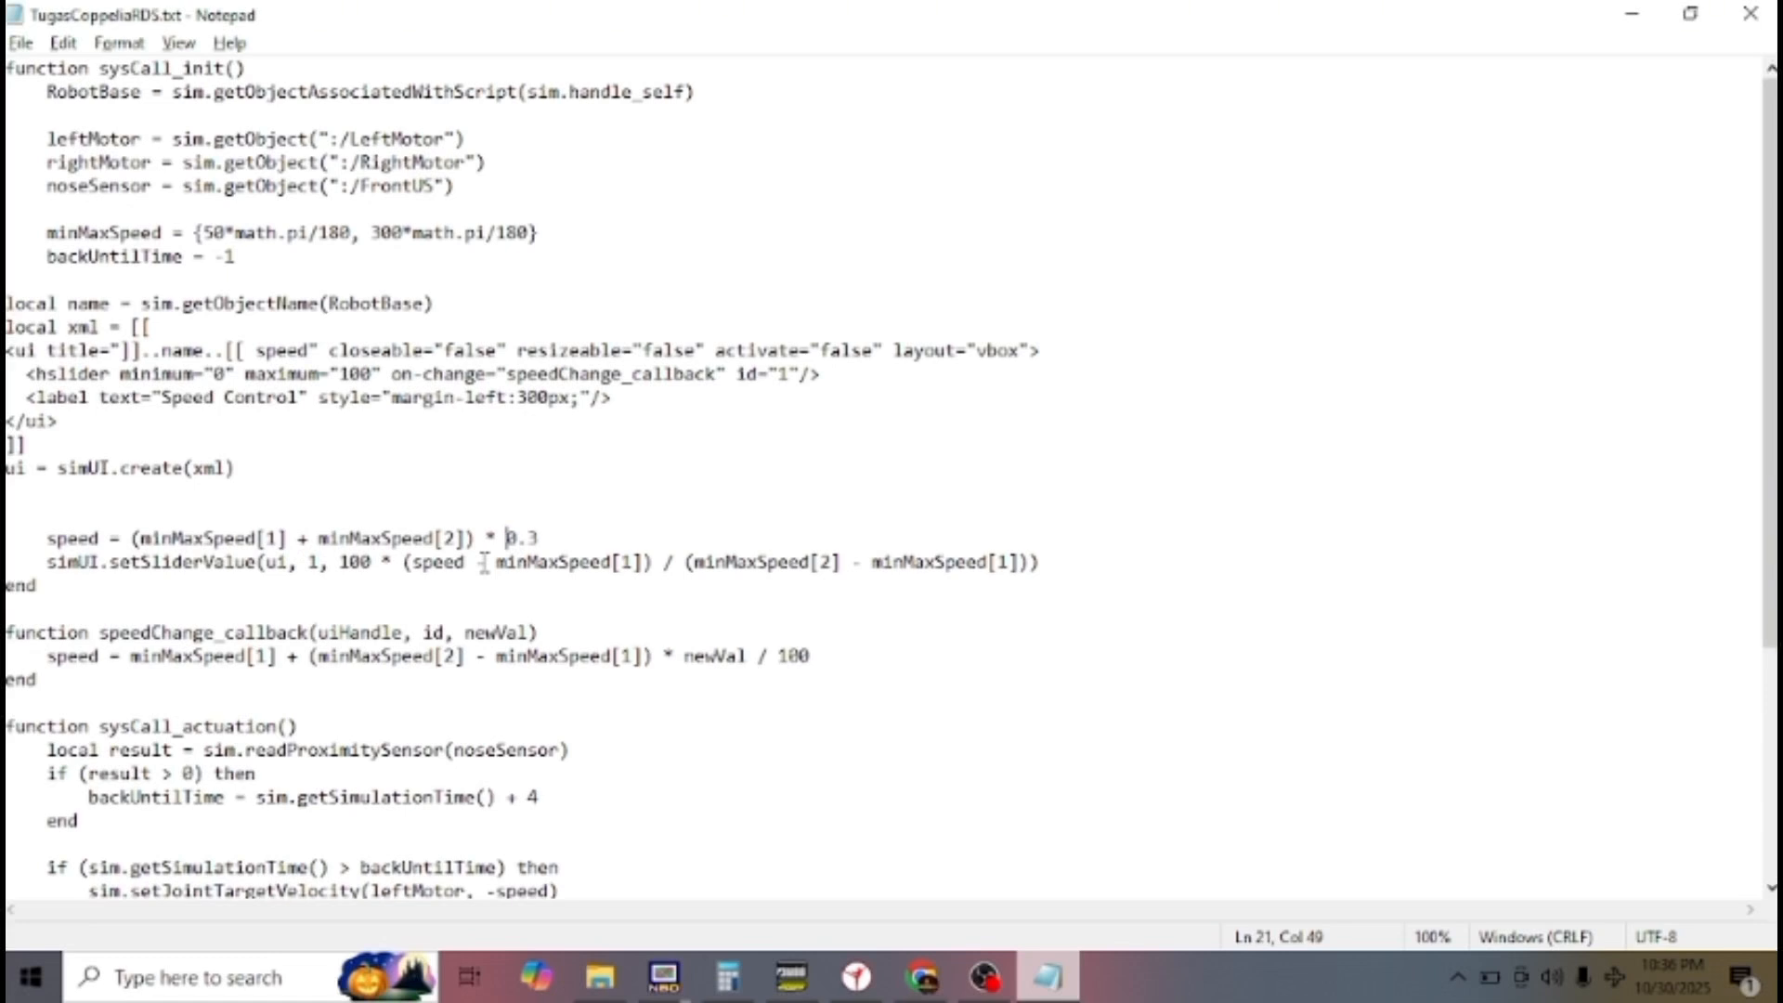
left_click_drag(47, 563, 125, 557)
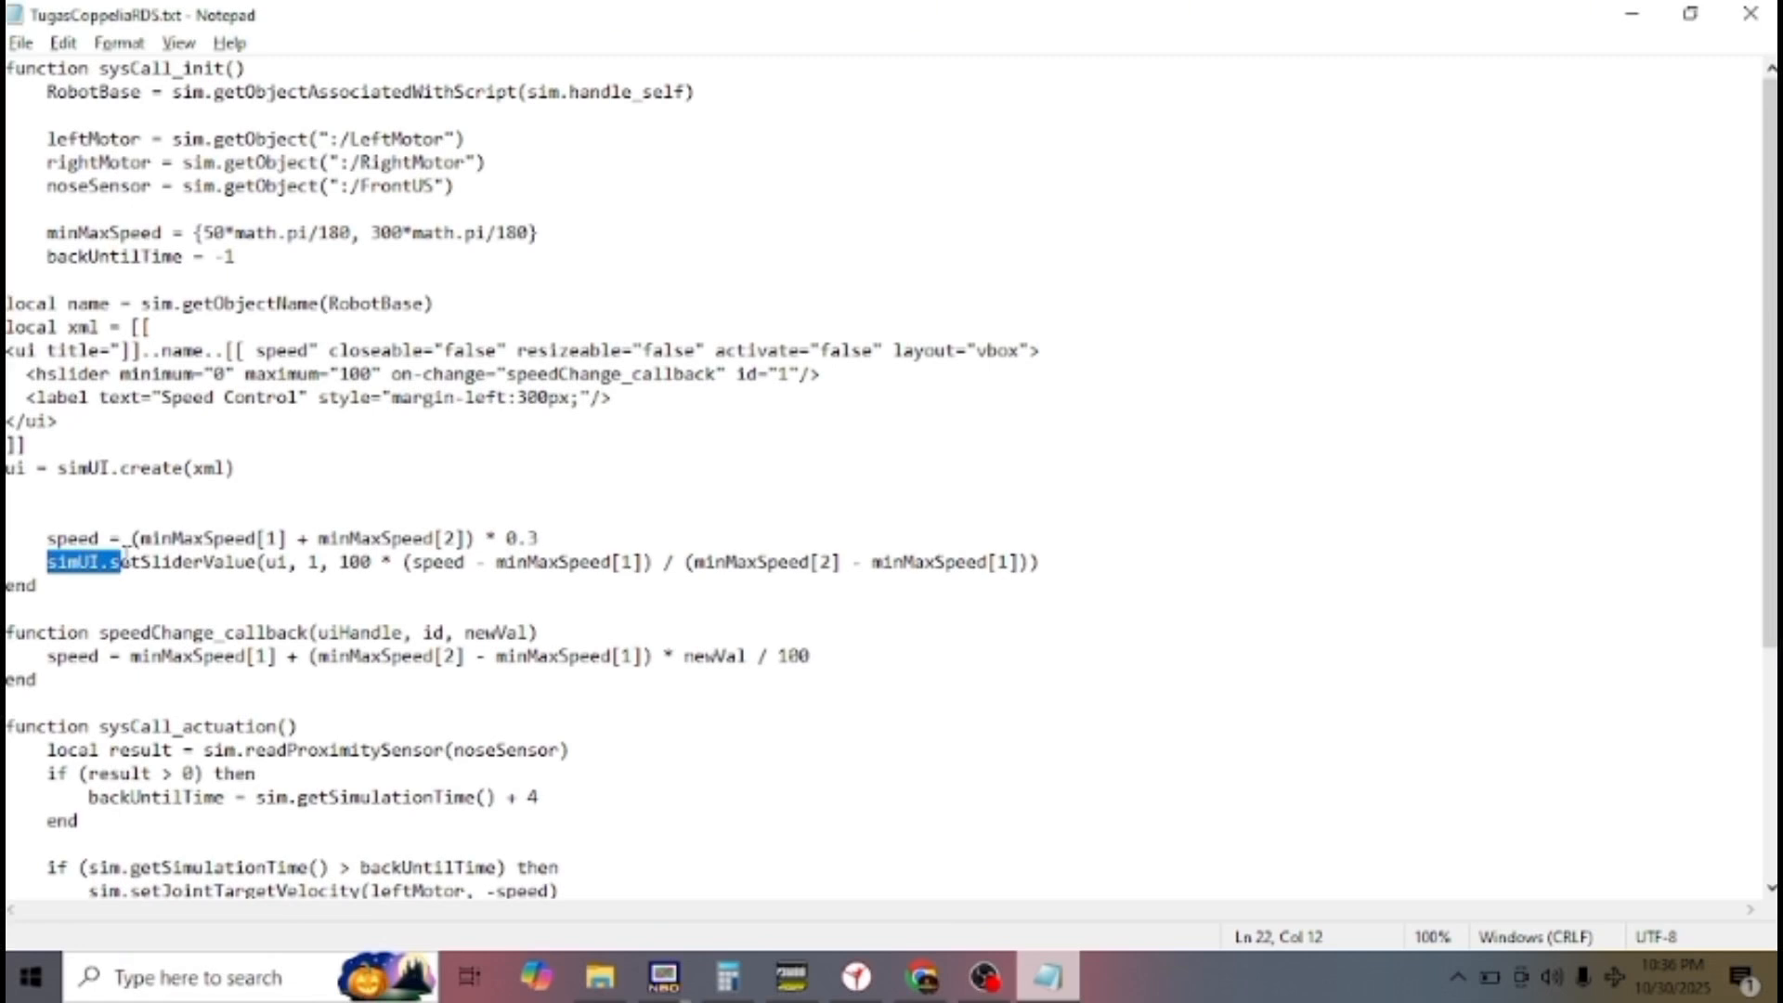
Step: Examine the speedChange_callback function, its arguments and the speed calculation based on newVal
left_click(6, 635)
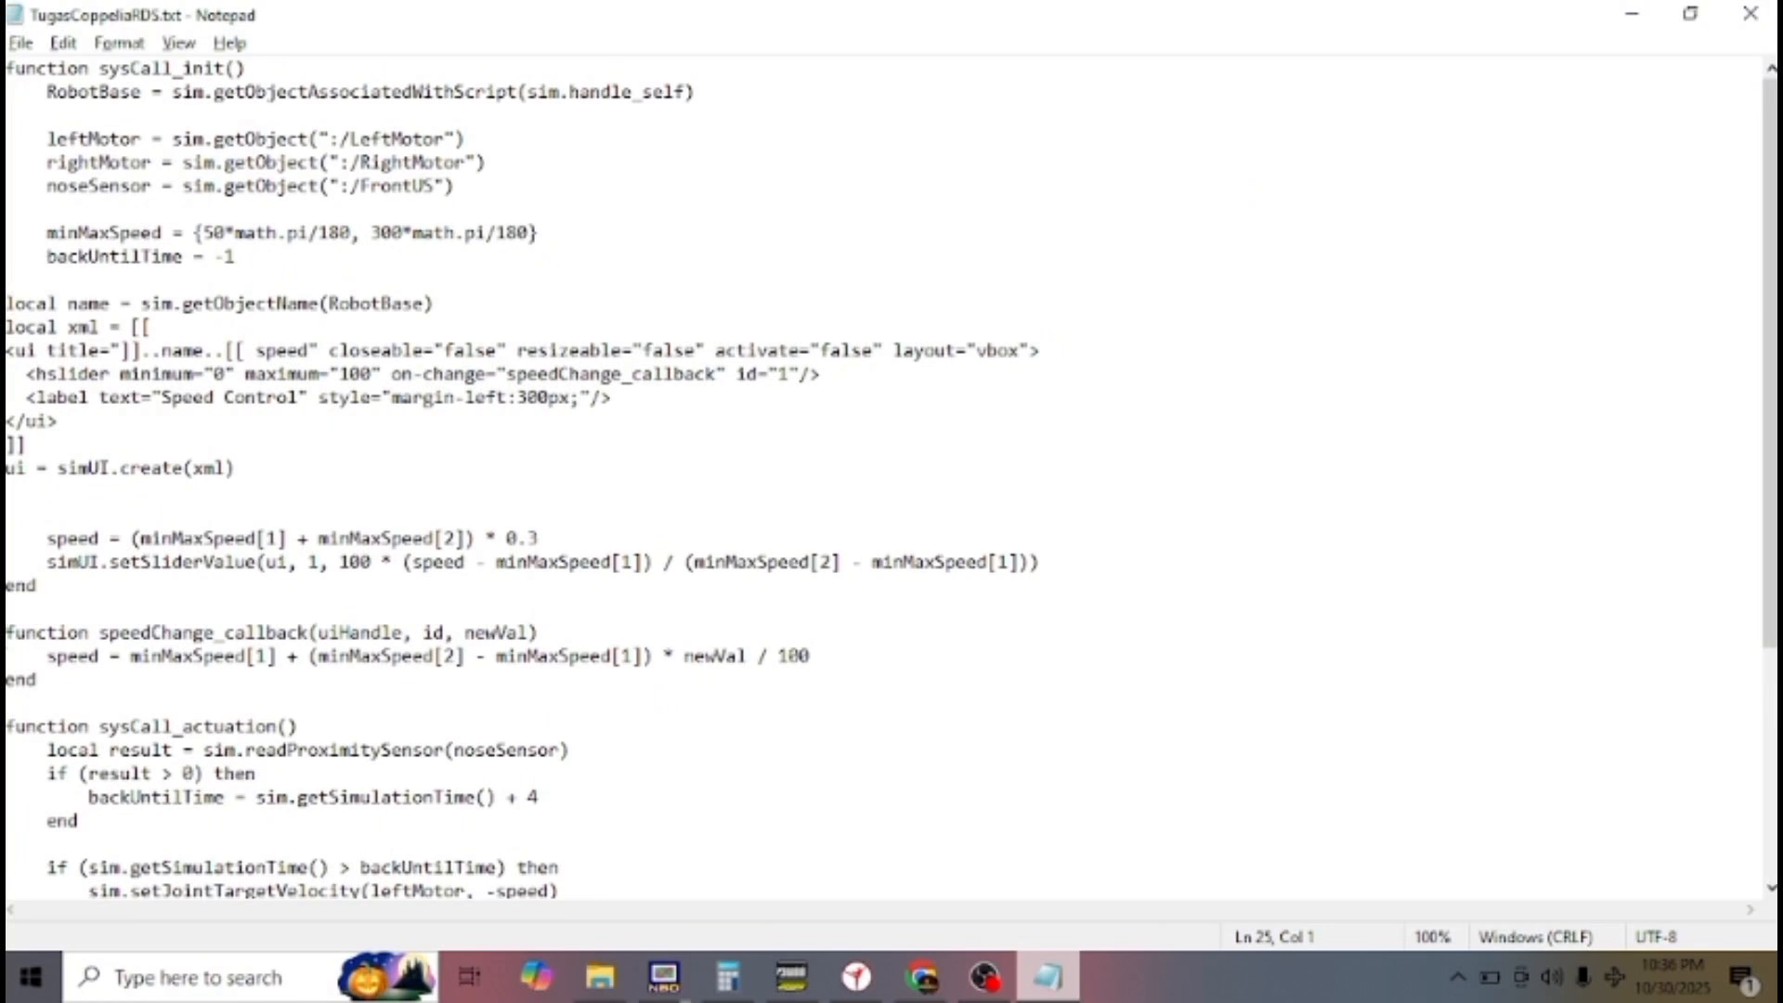
left_click_drag(5, 635, 236, 635)
left_click(278, 635)
left_click(309, 636)
left_click(50, 656)
left_click_drag(41, 656, 234, 675)
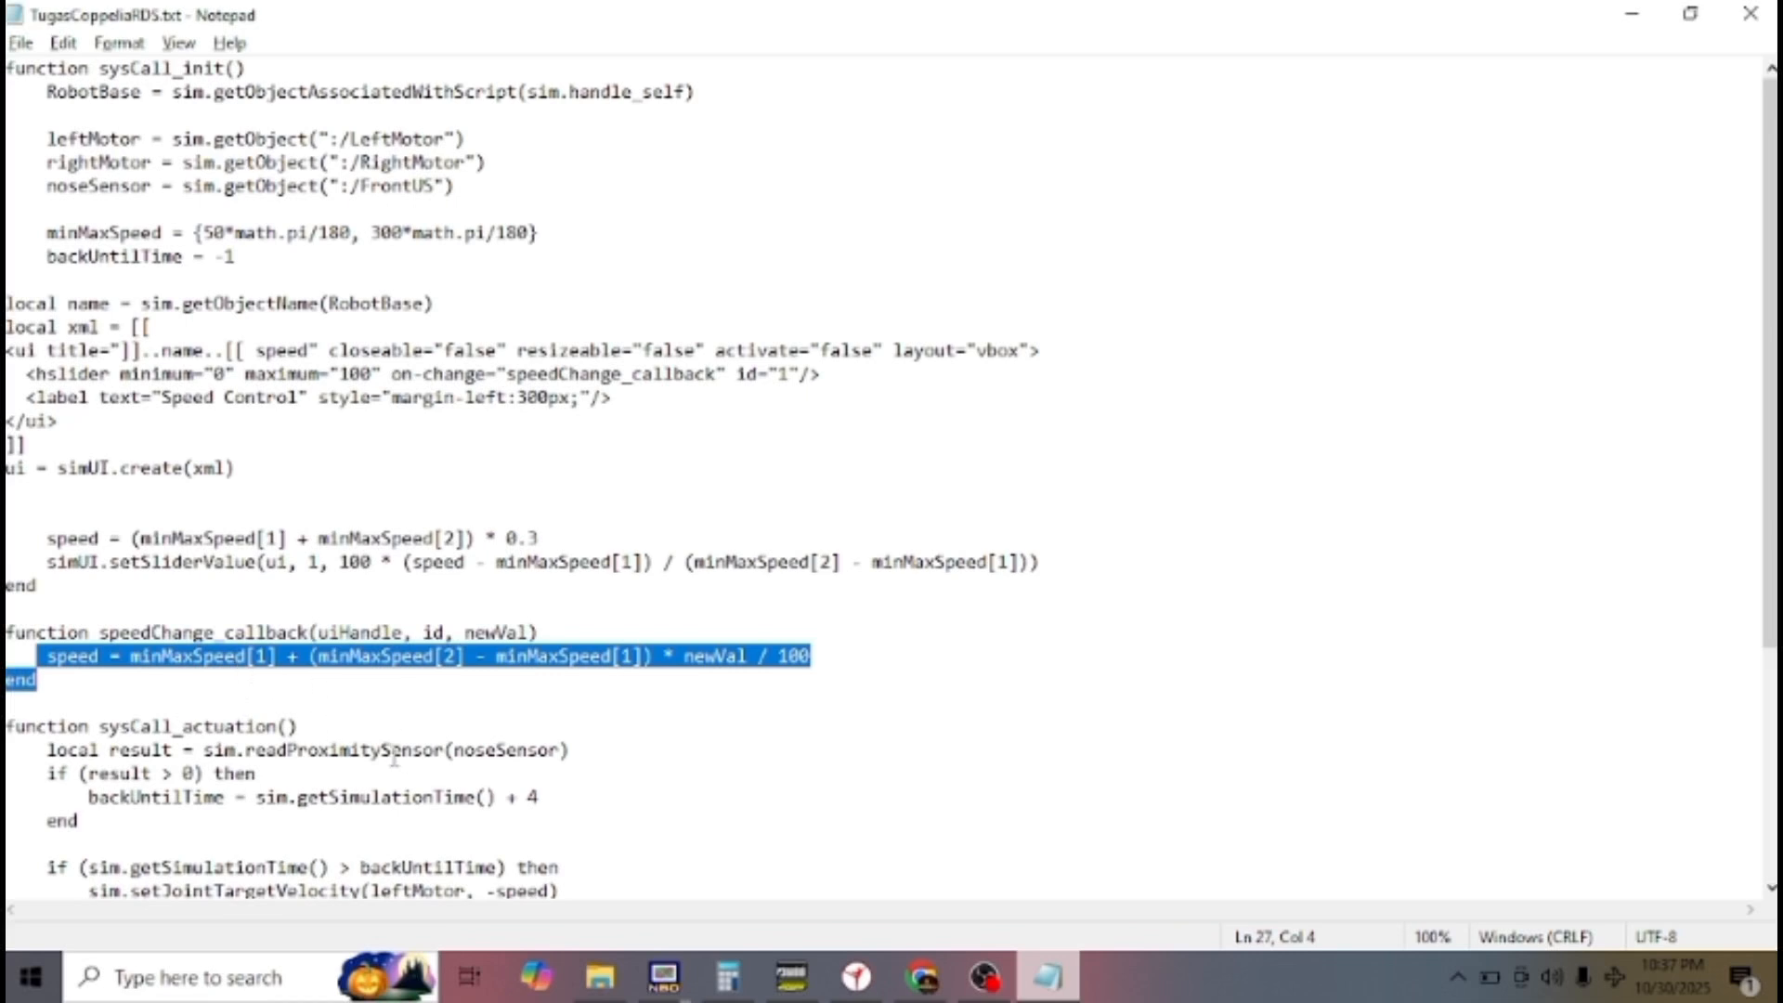
Step: Examine the start of sysCall_actuation and the readProximitySensor call with its noseSensor argument
left_click(315, 725)
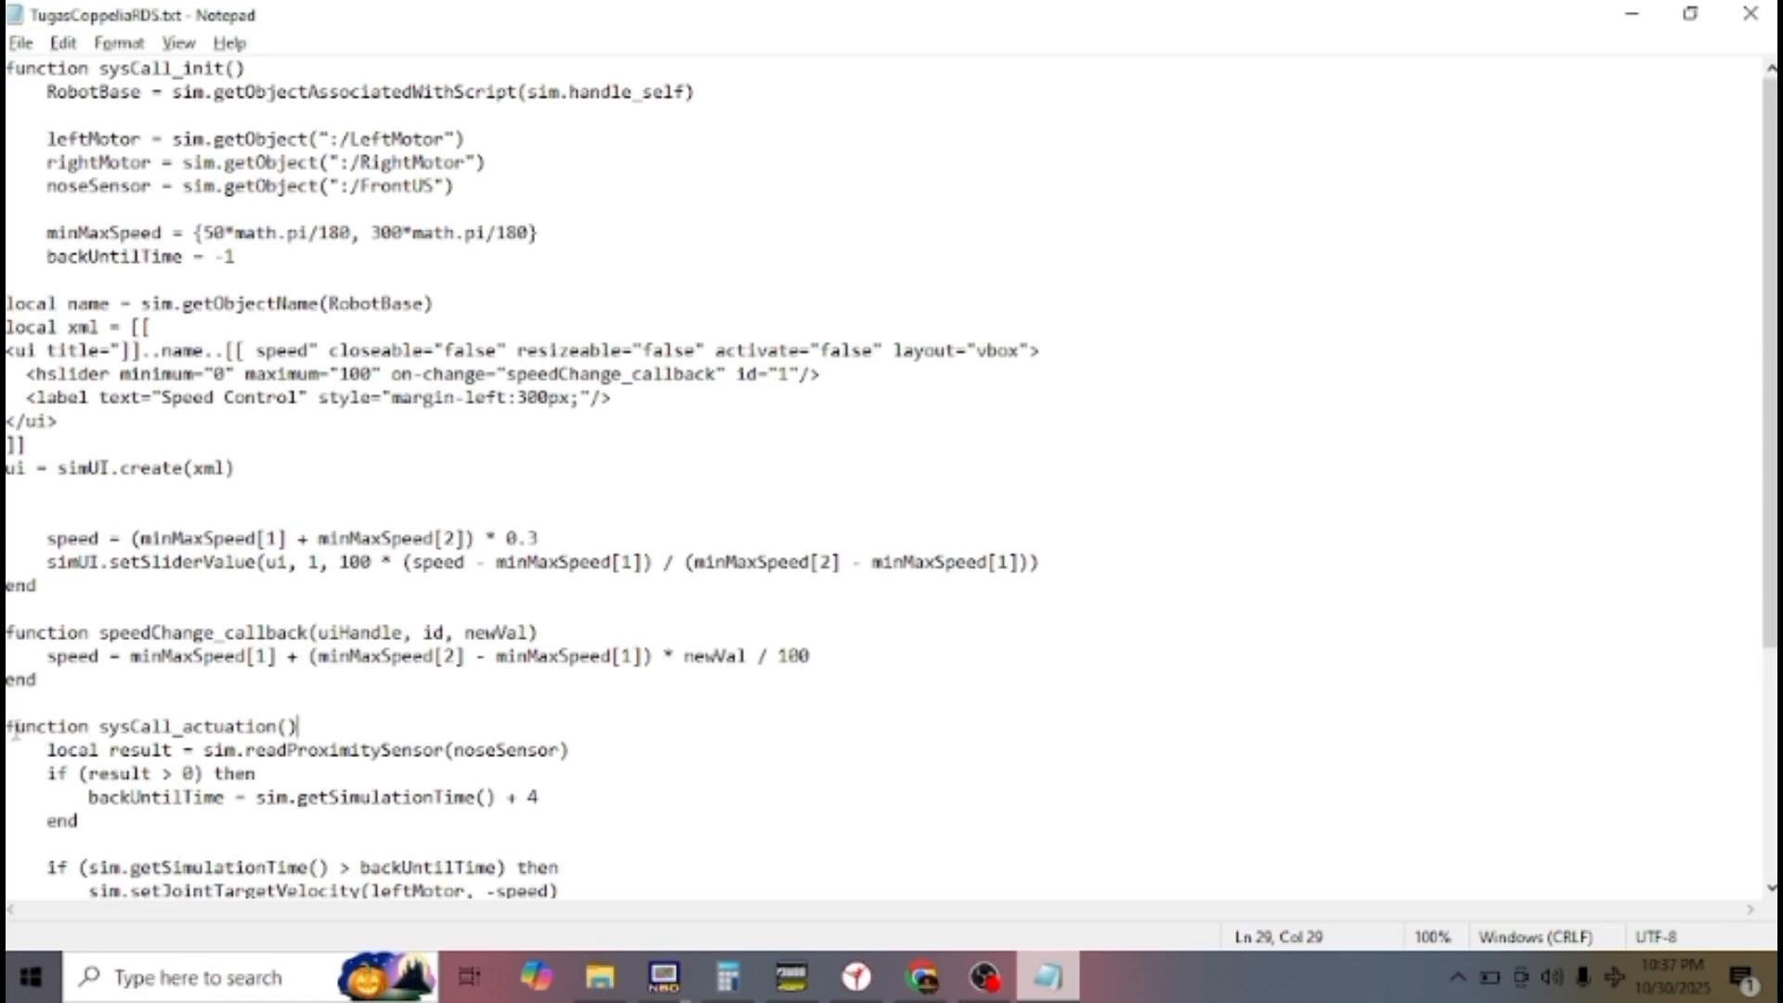
left_click_drag(96, 732, 195, 734)
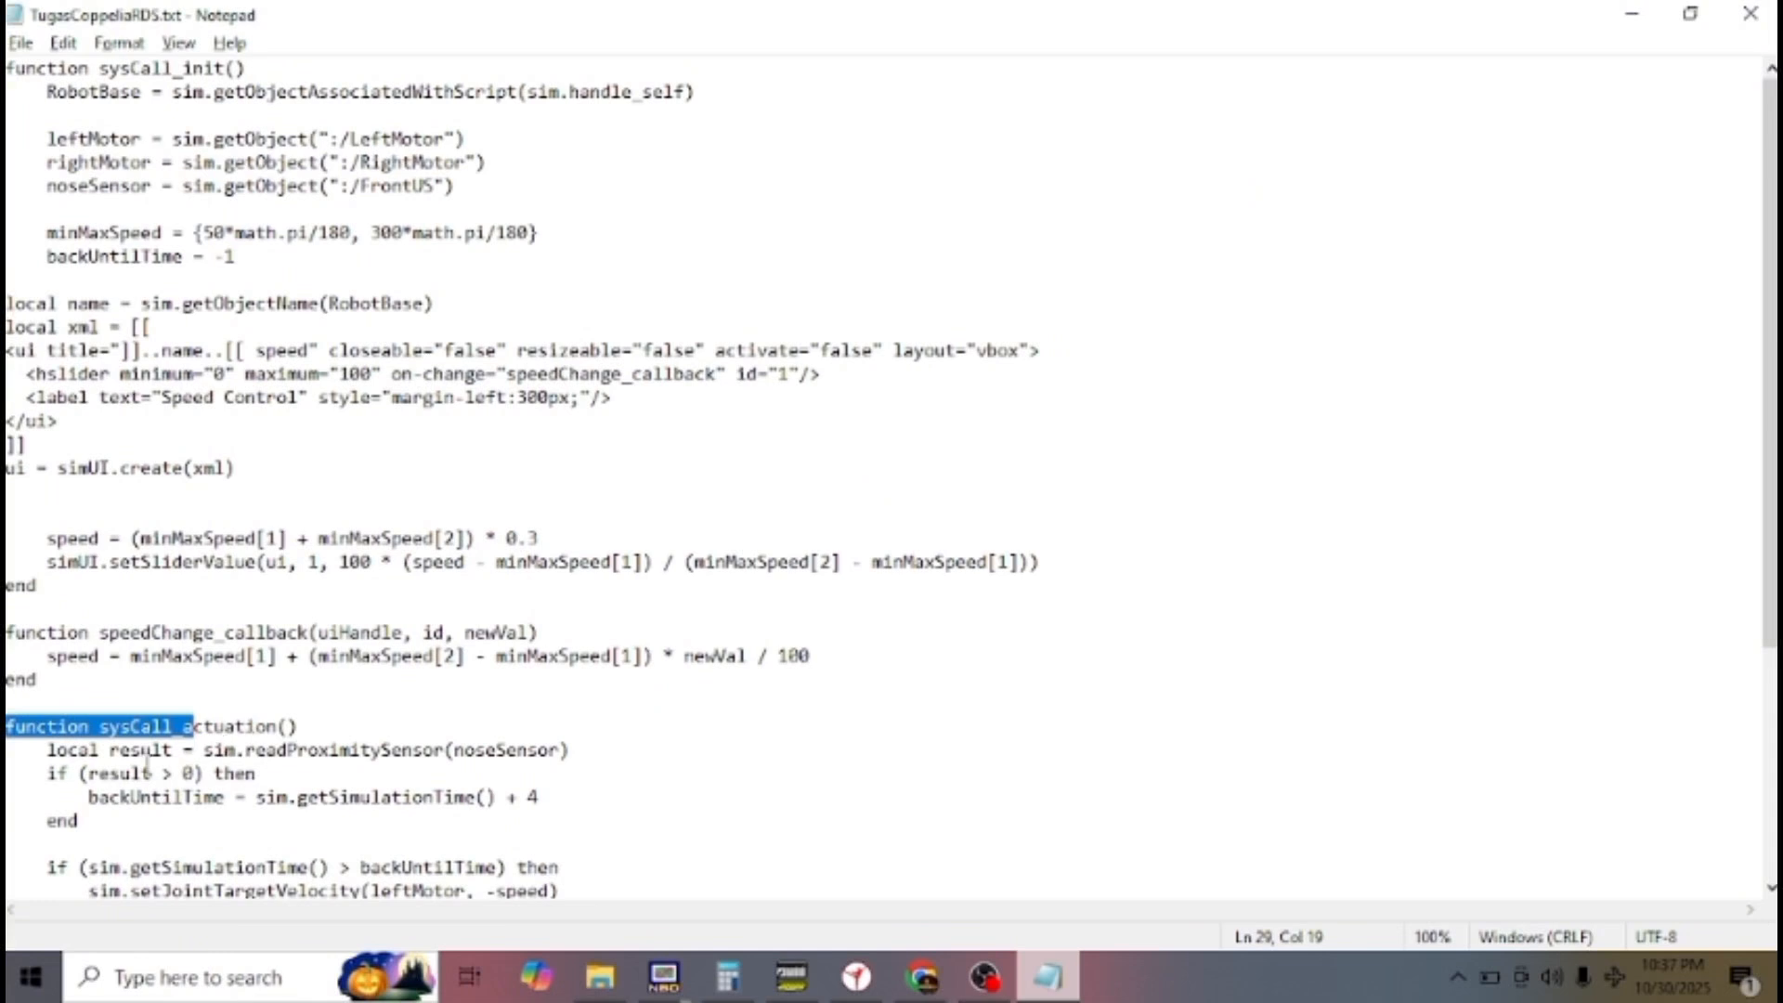
left_click(213, 750)
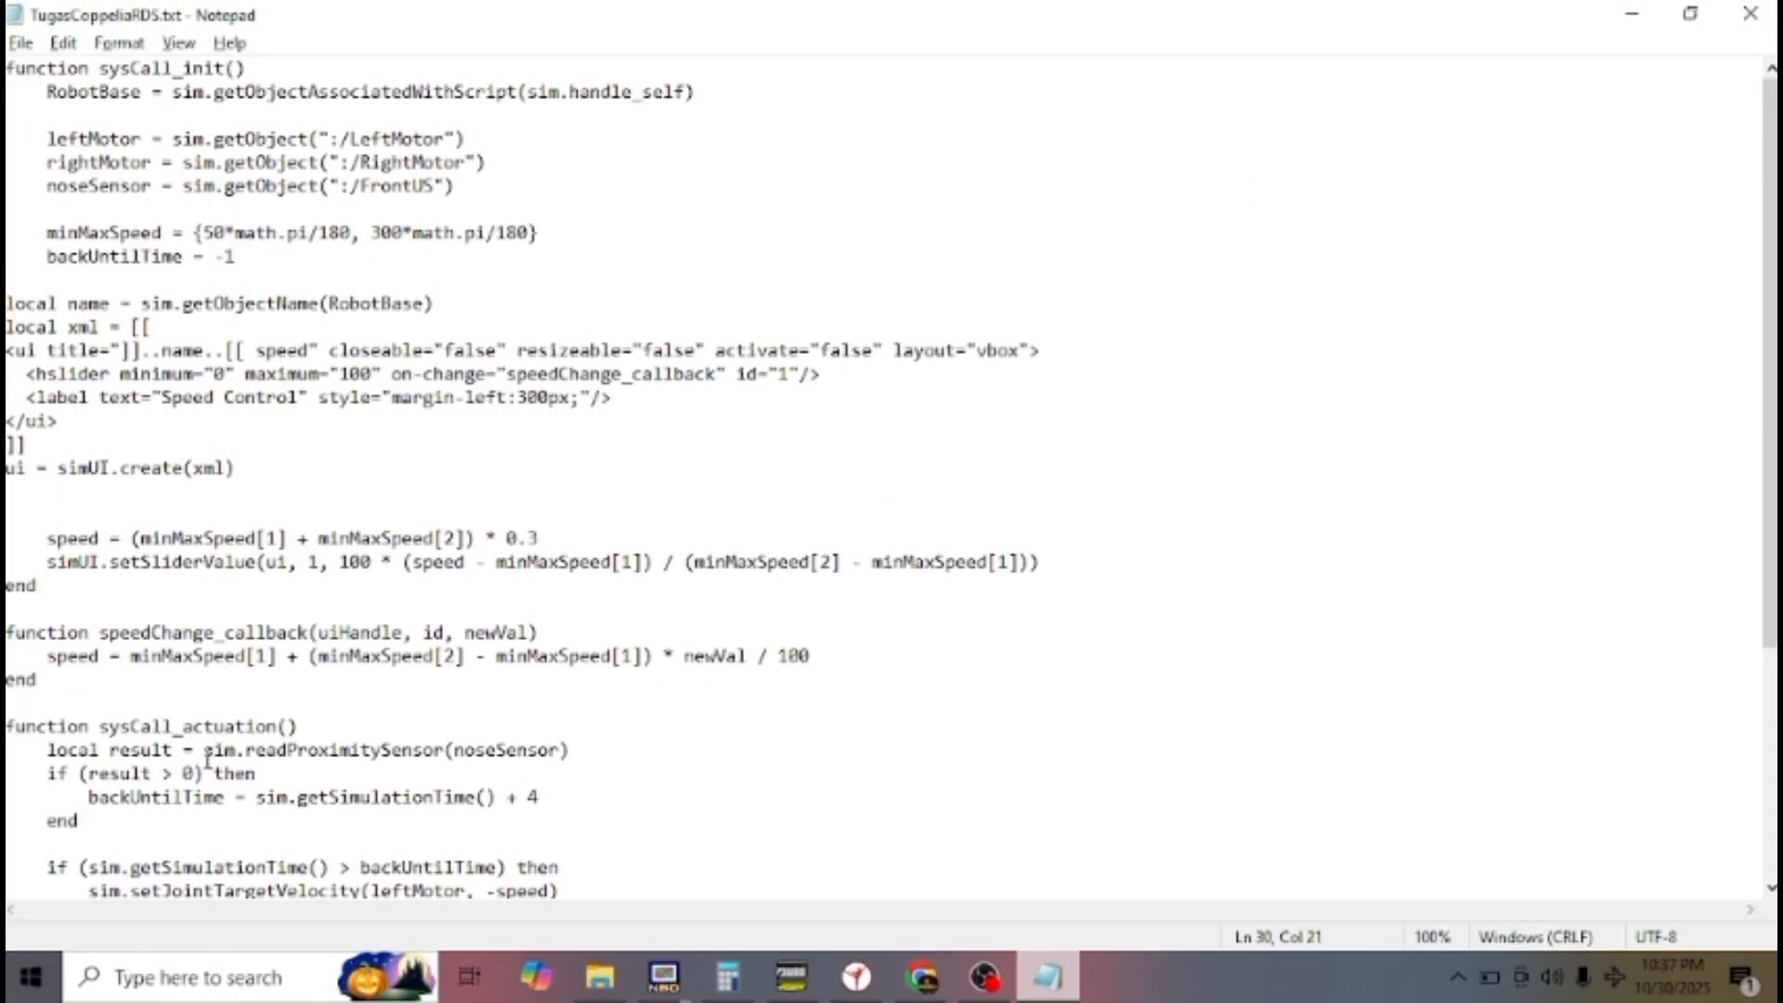
left_click(455, 751)
left_click_drag(456, 754, 562, 760)
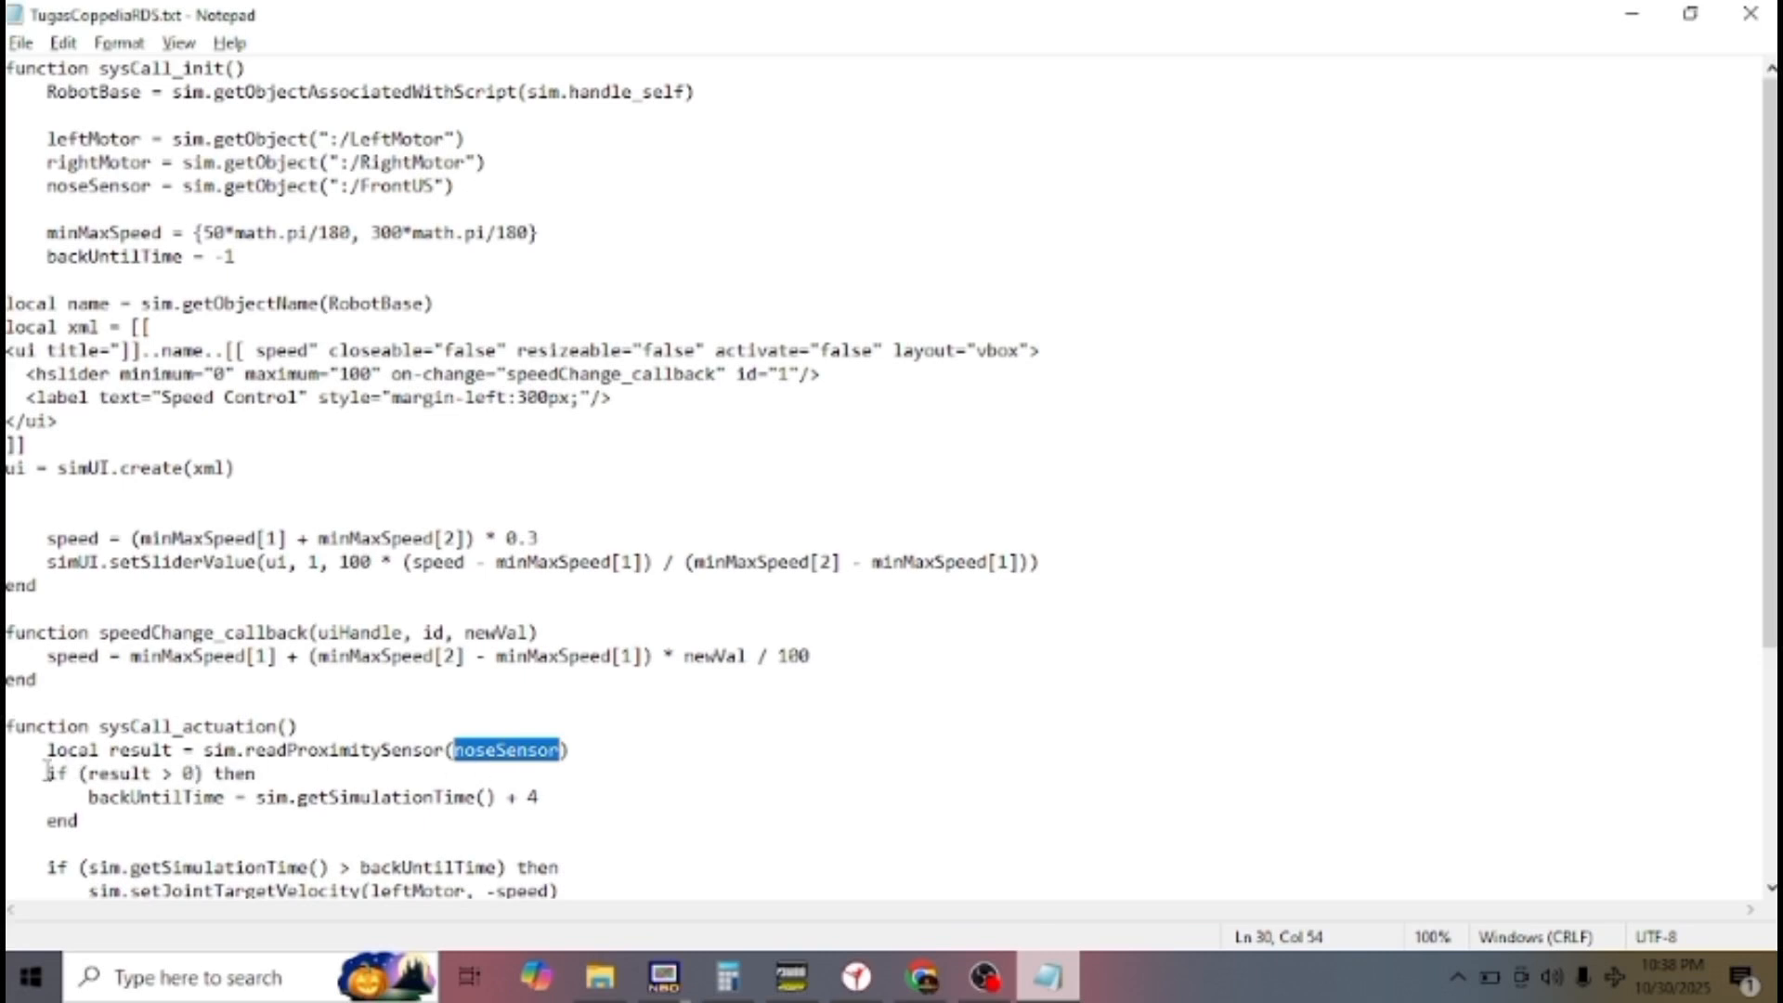
Step: Examine the result > 0 condition and the backUntilTime assignment that adds 4 to the simulation time
left_click_drag(39, 772, 162, 796)
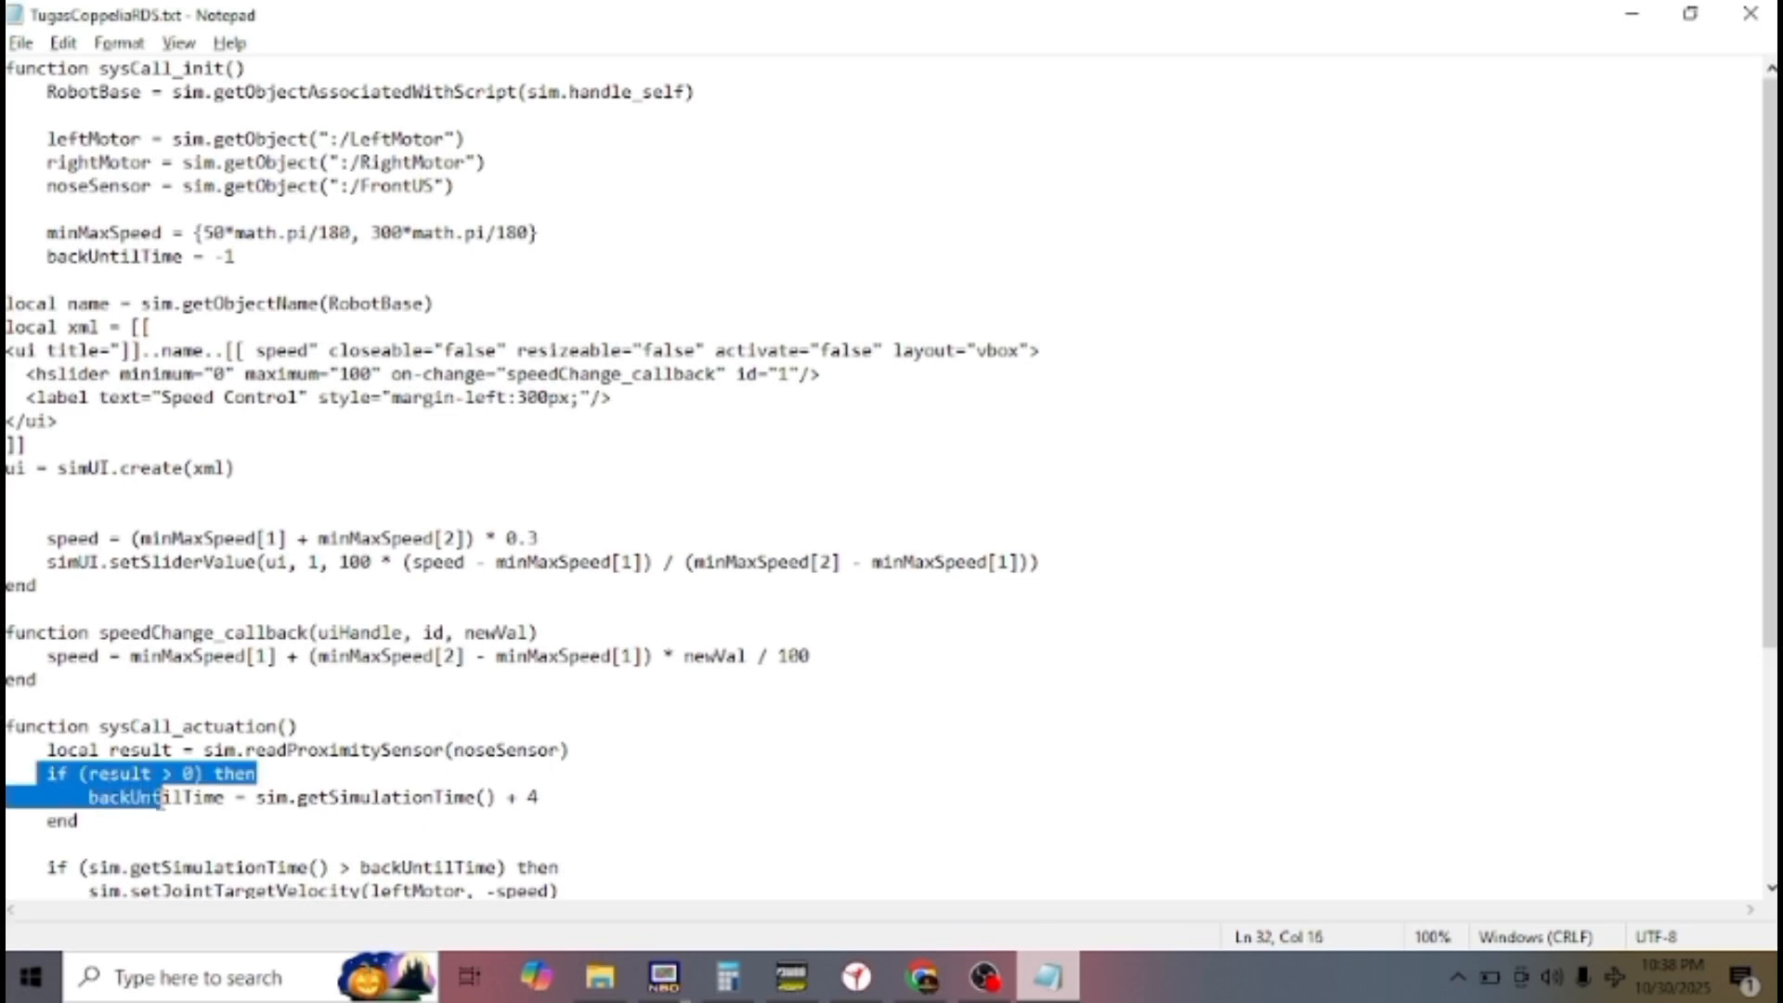
double_click(160, 796)
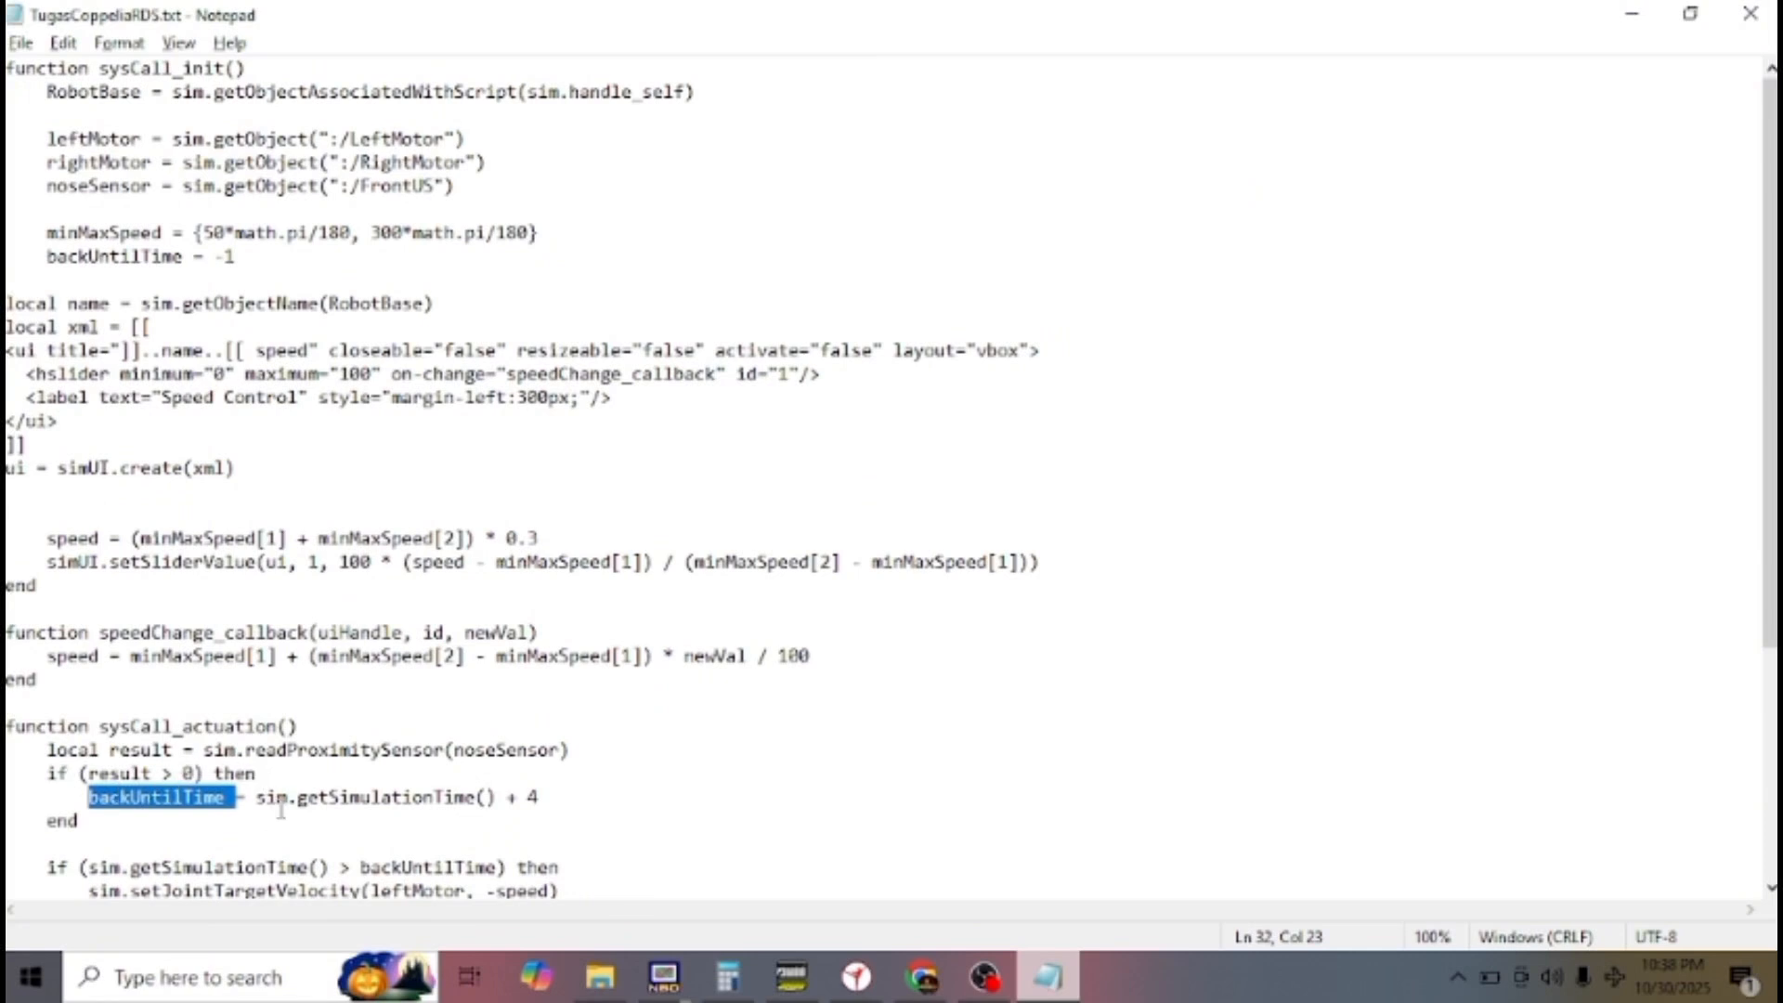
left_click(498, 812)
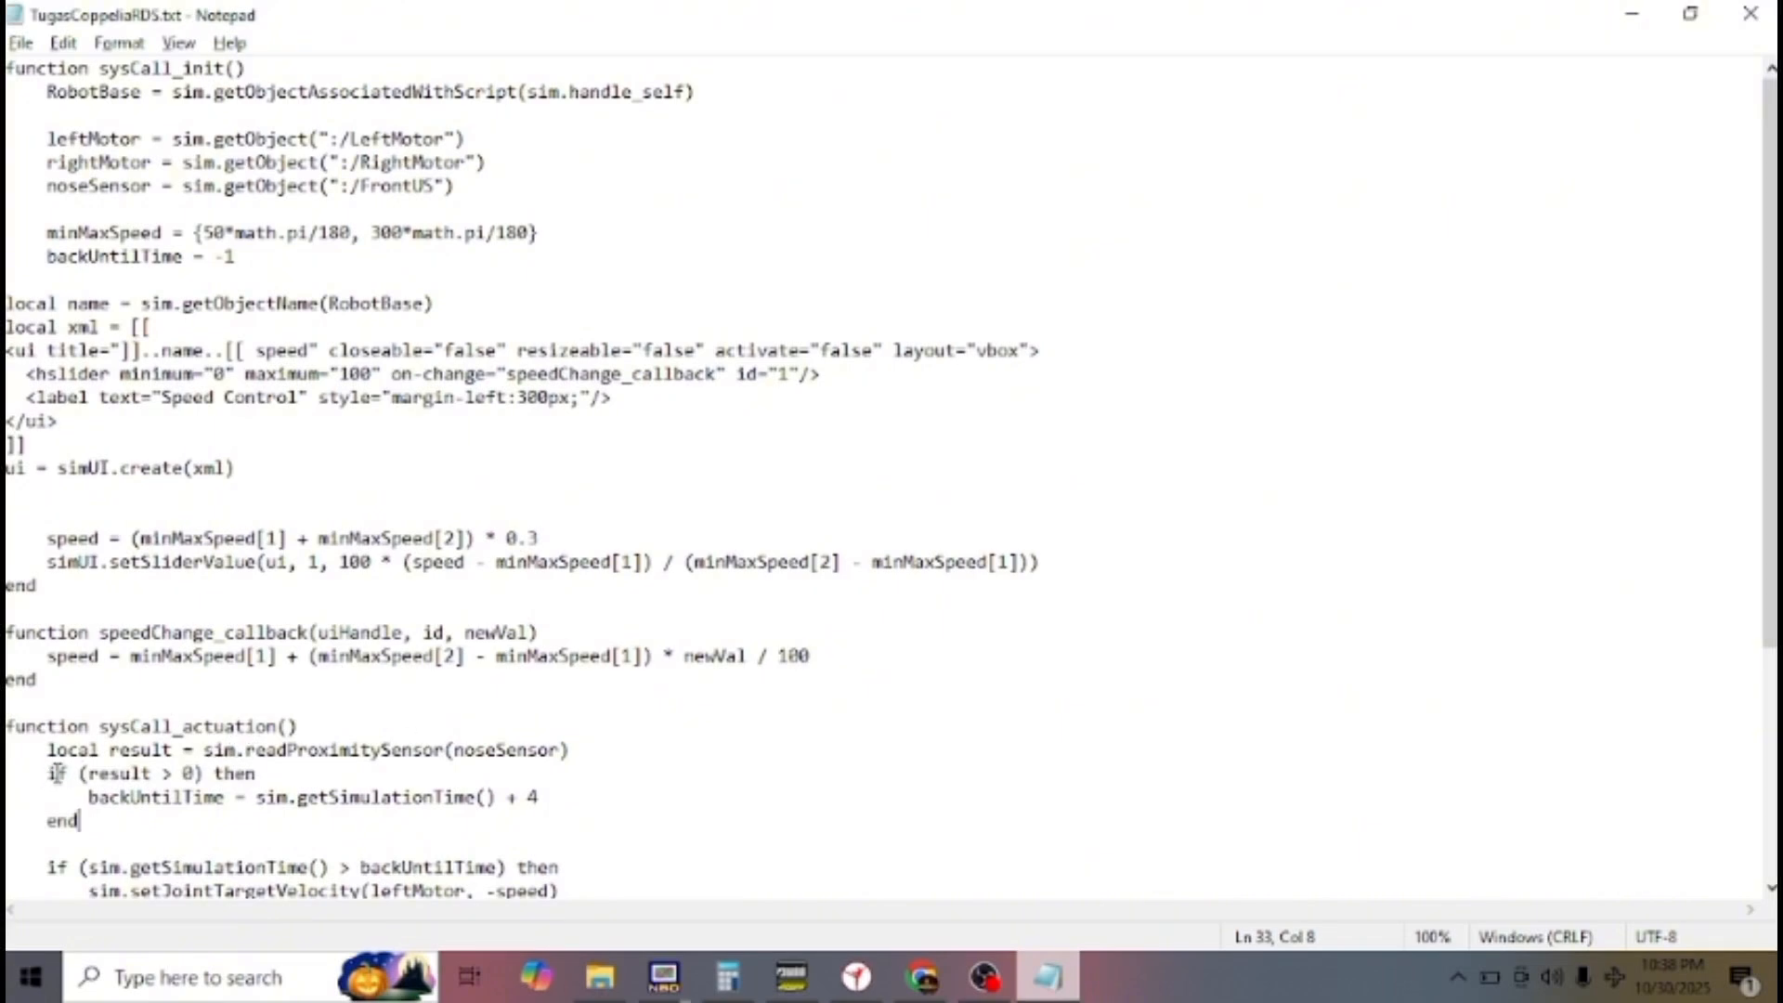
left_click(456, 752)
left_click_drag(91, 774, 206, 795)
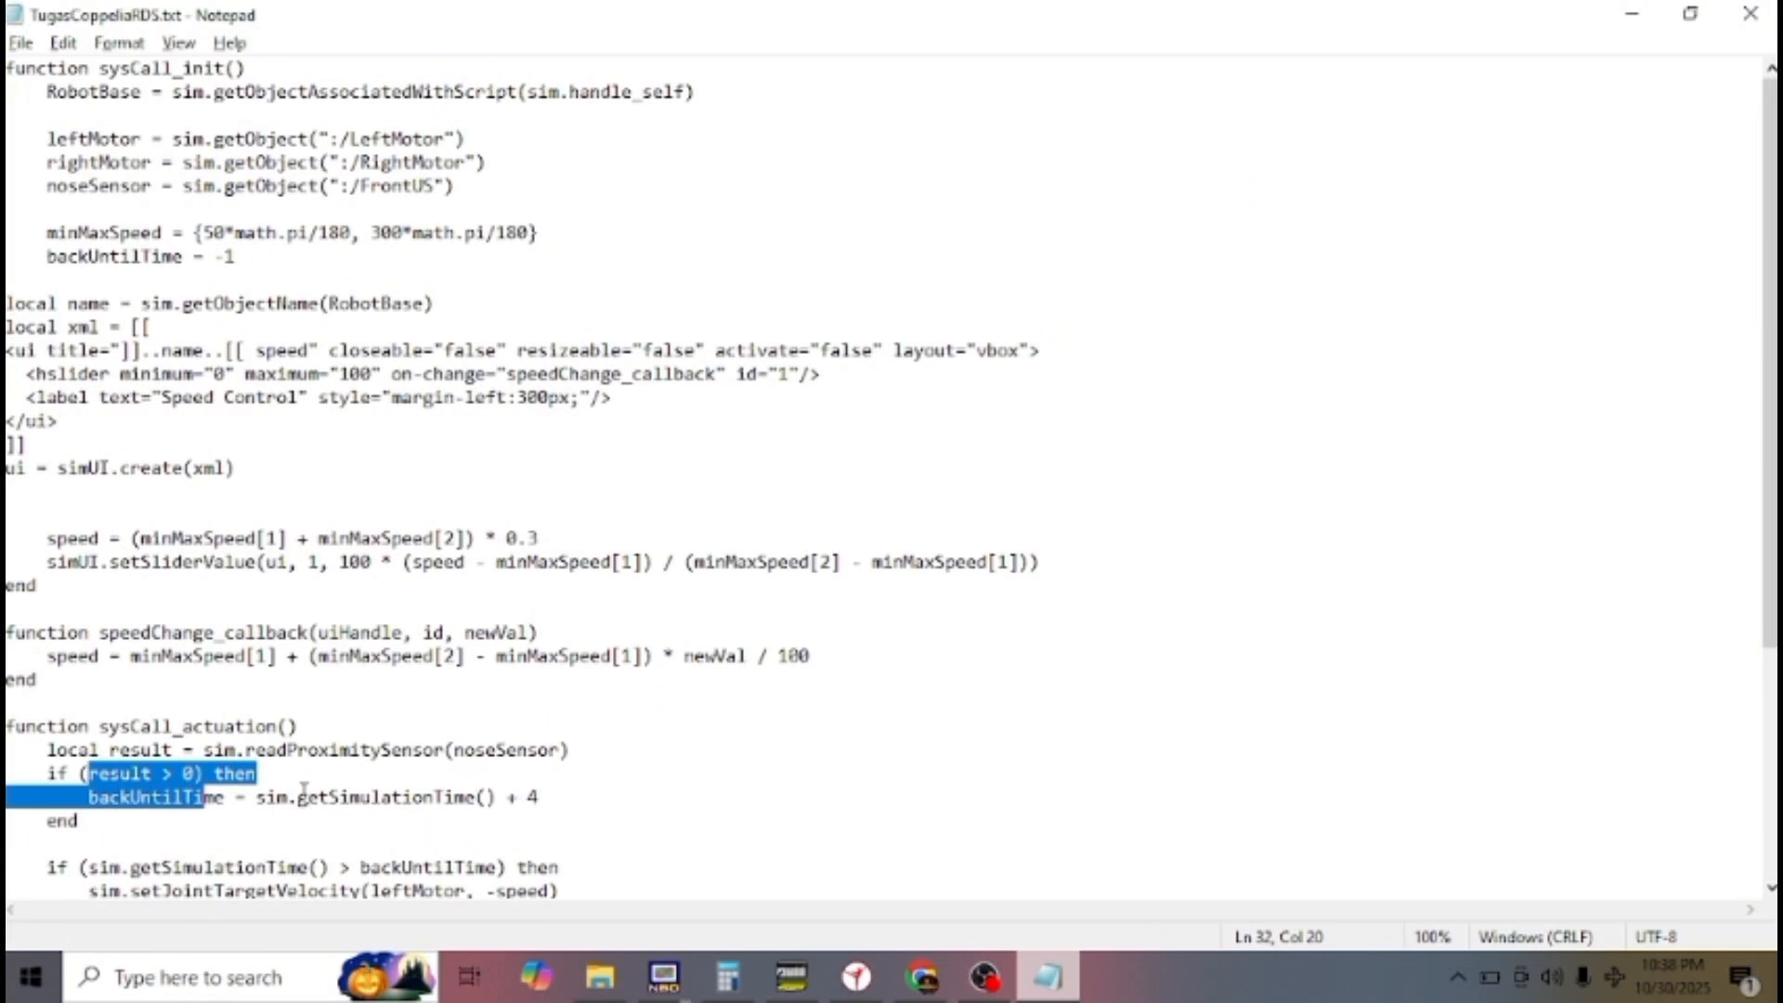
left_click_drag(246, 796, 402, 818)
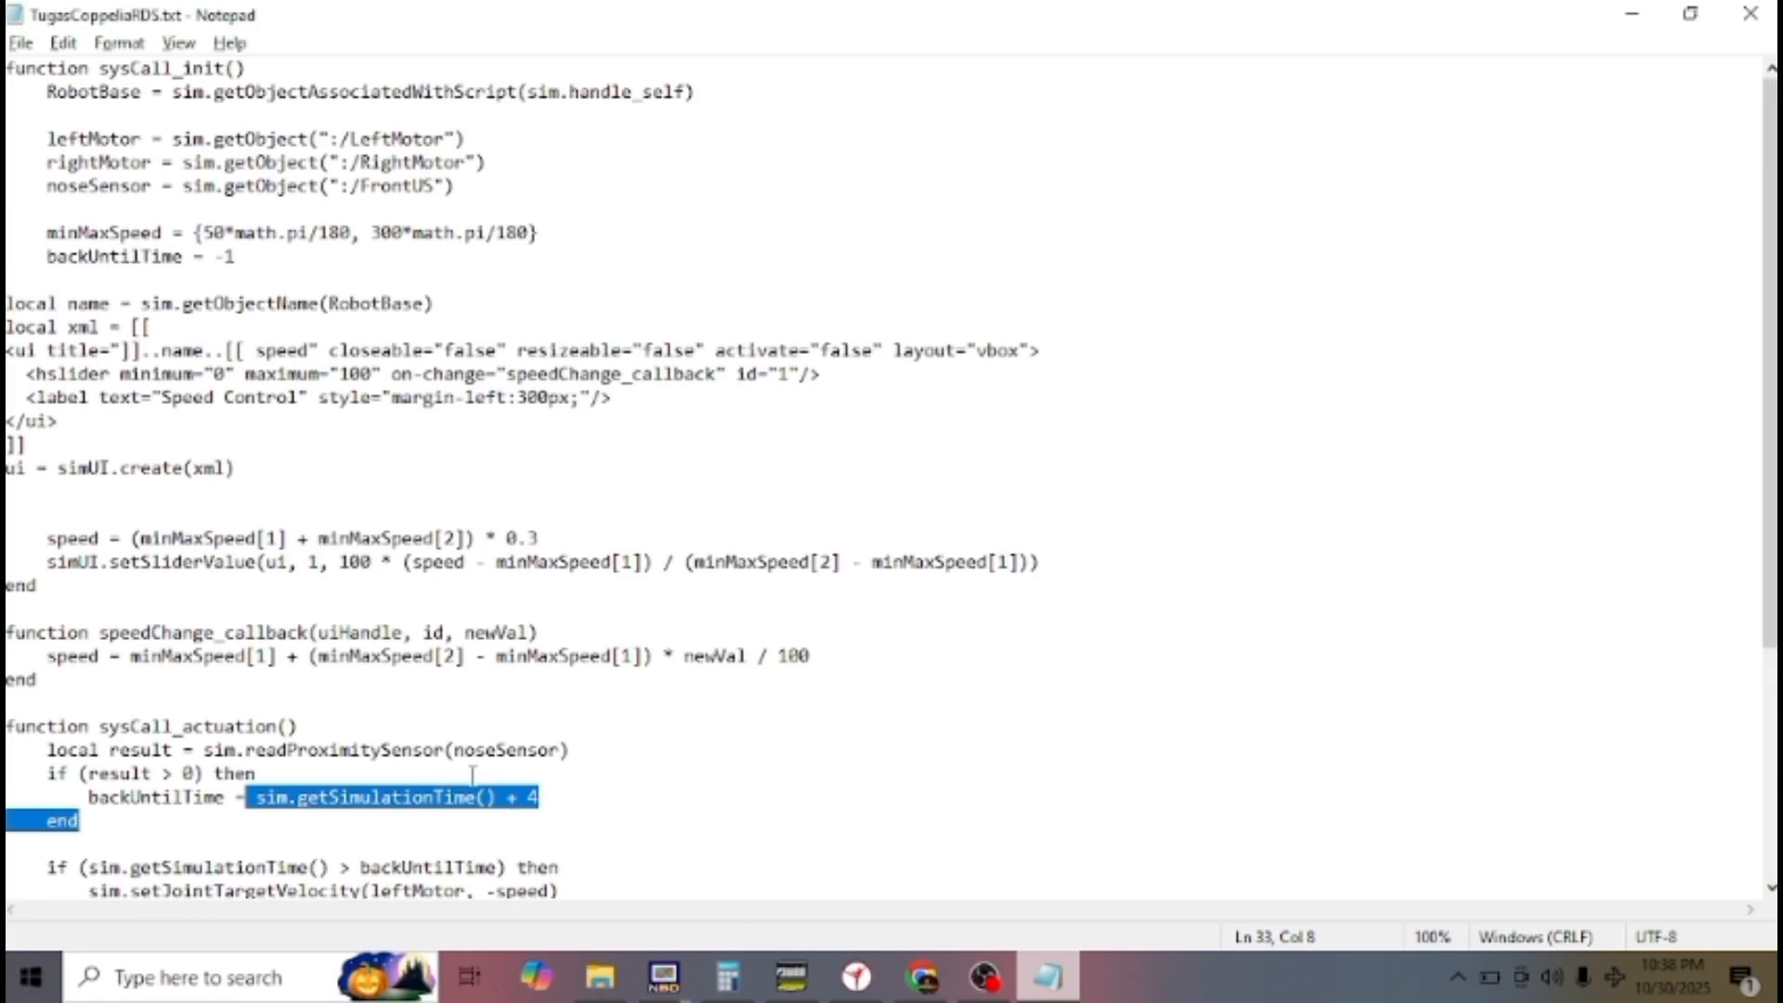
Step: Examine the if/else block that sets the leftMotor and rightMotor target velocities according to backUntilTime
scroll(472, 776, "down", 4)
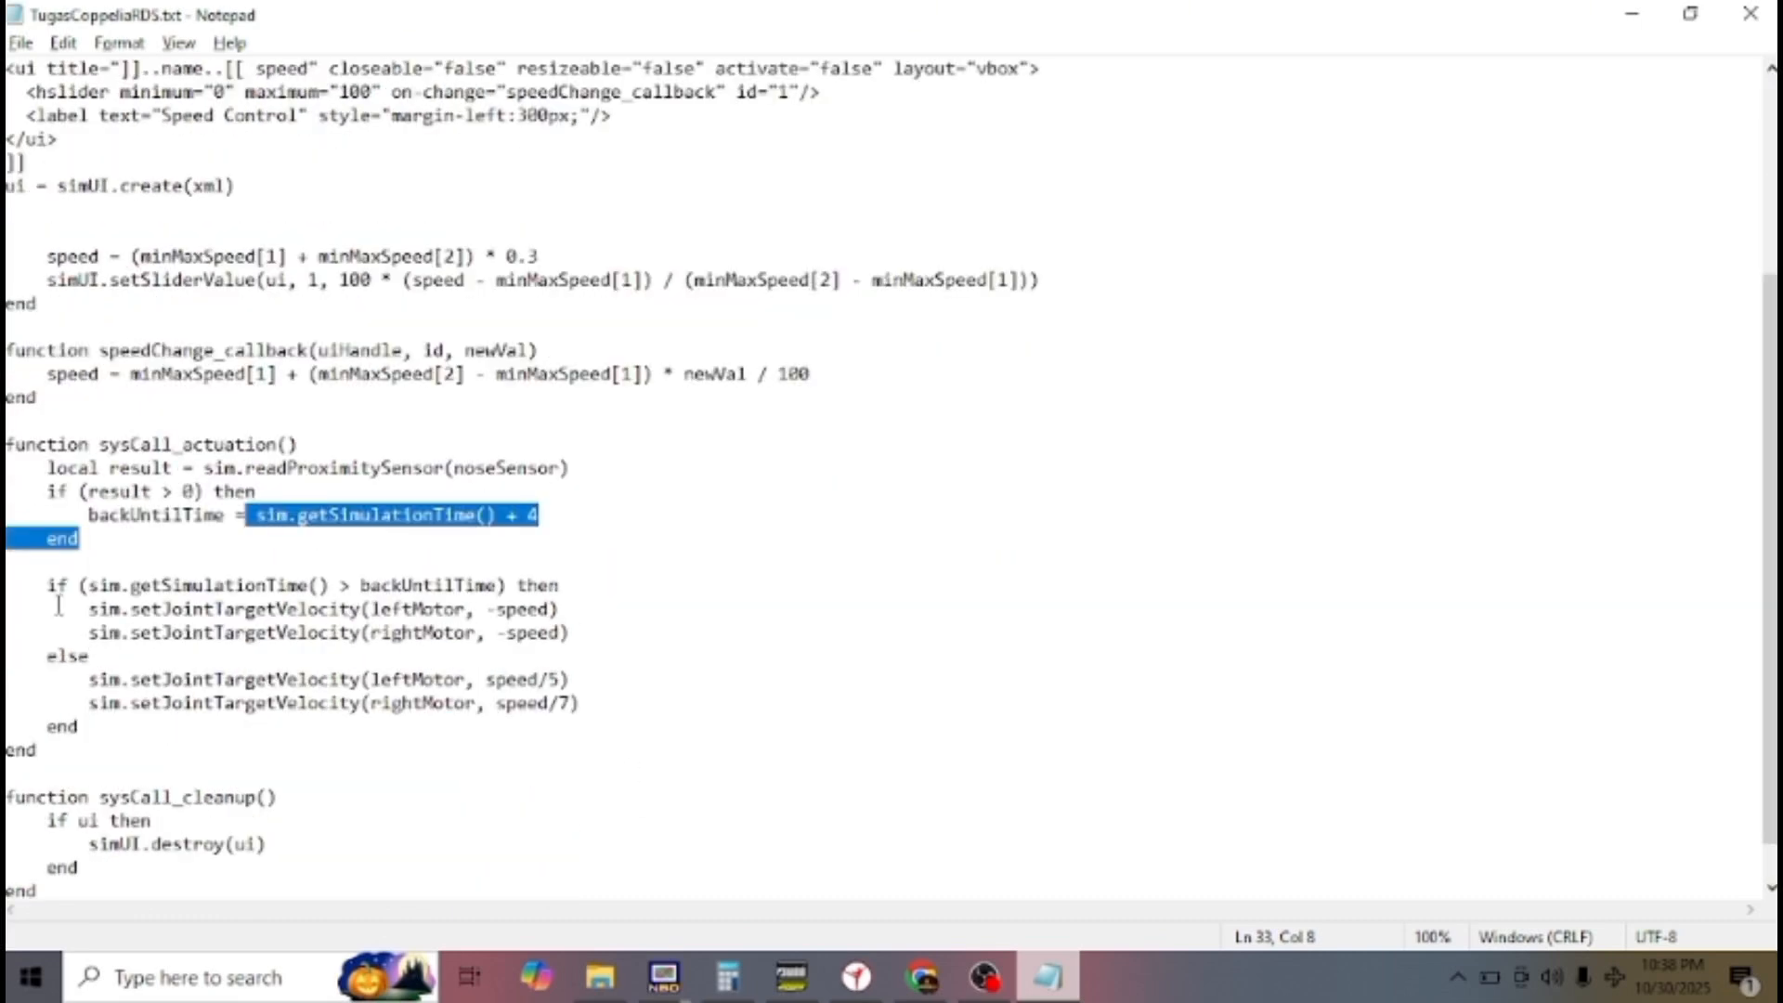
left_click(37, 585)
left_click_drag(47, 585, 316, 748)
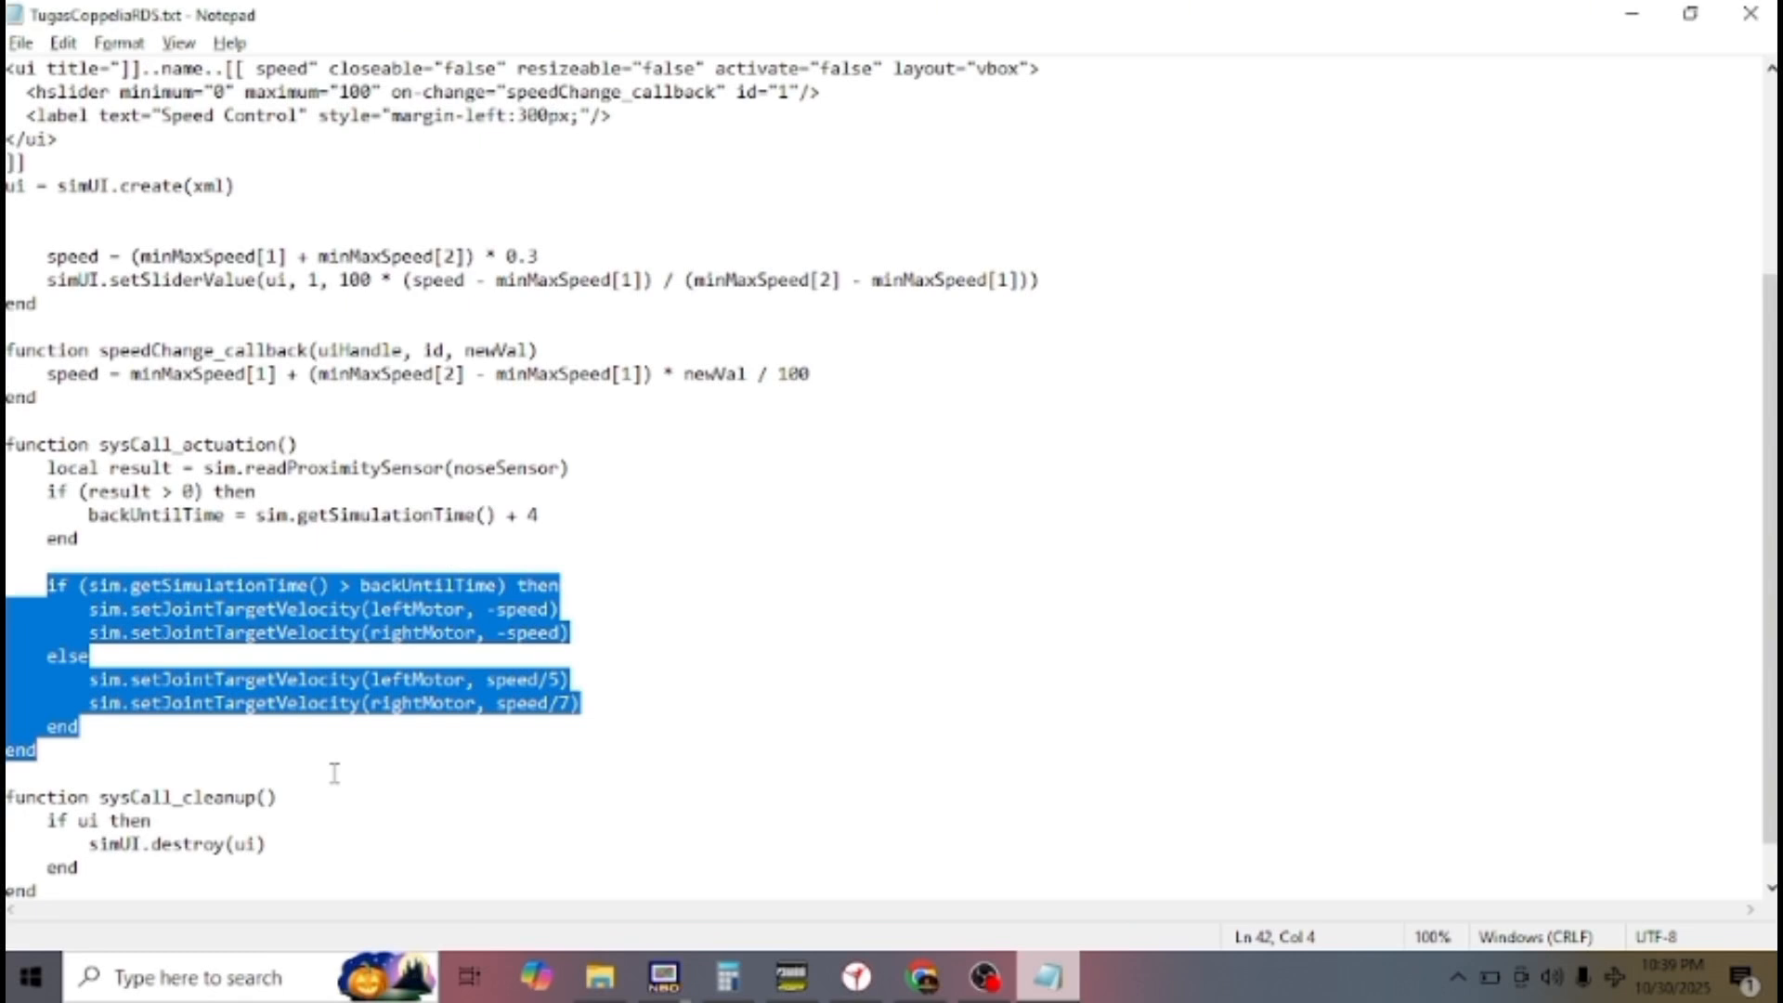
left_click_drag(37, 585, 133, 764)
scroll(228, 799, "down", 1)
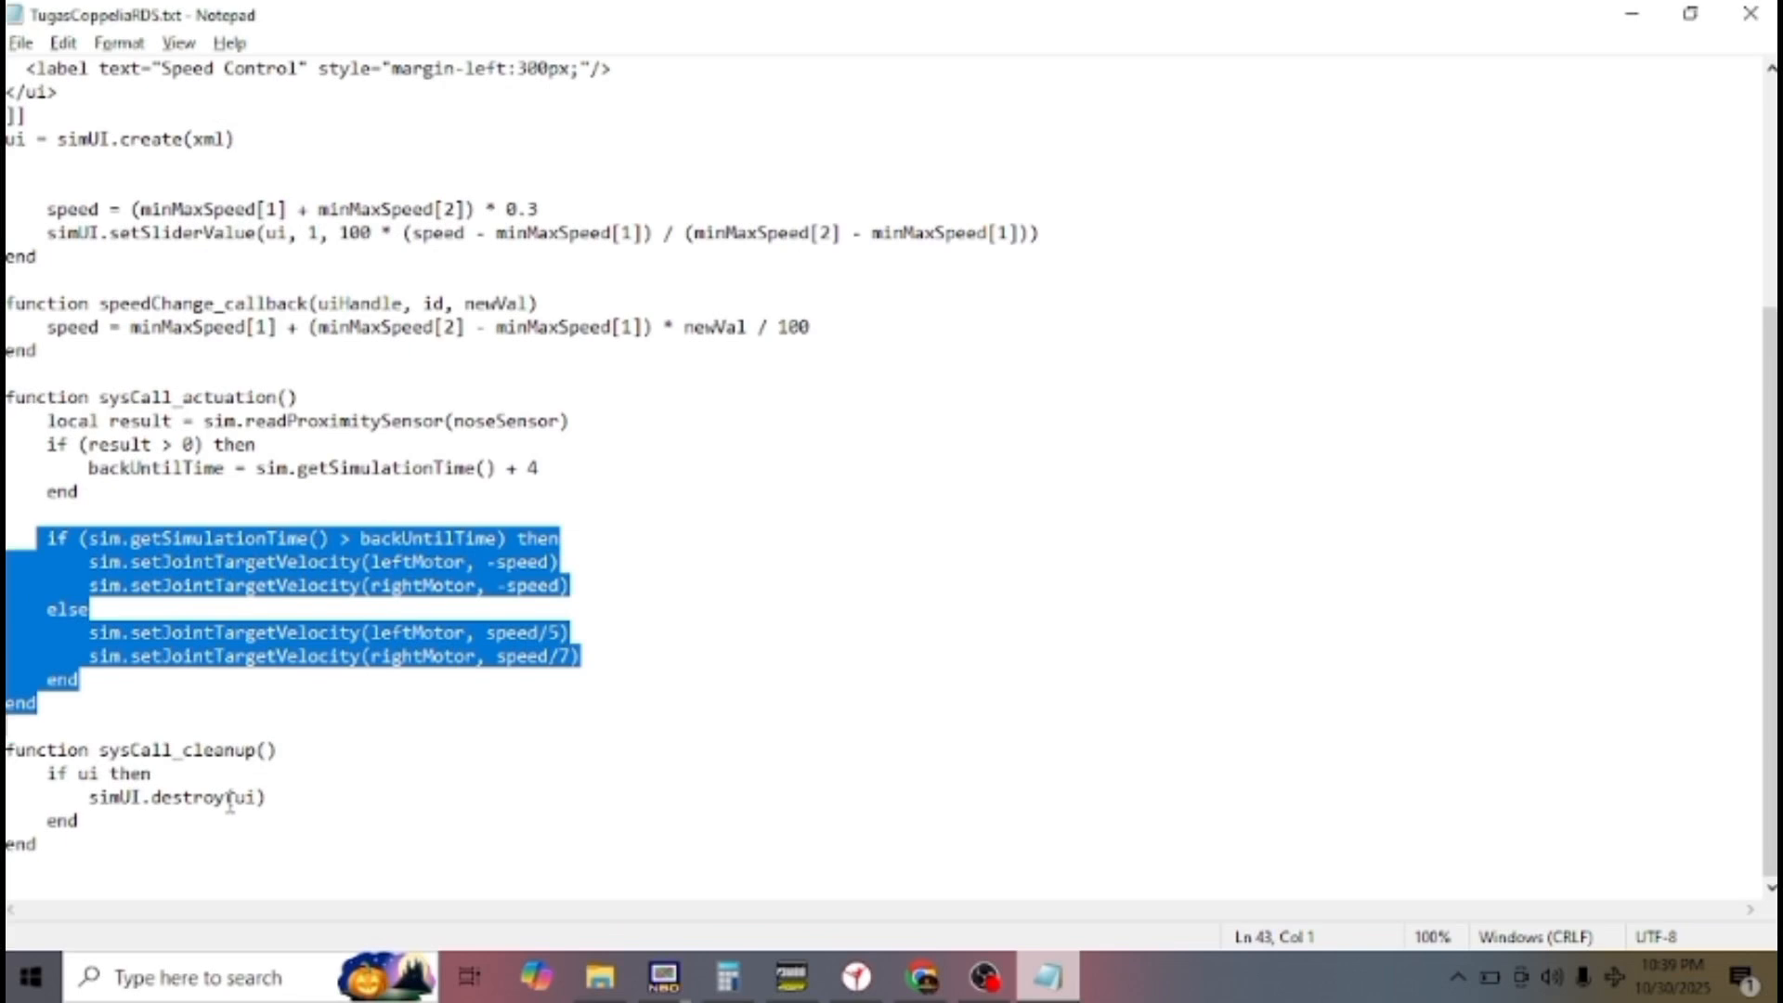
Step: Examine the sysCall_cleanup function that destroys the UI
left_click(8, 752)
left_click_drag(8, 752, 289, 748)
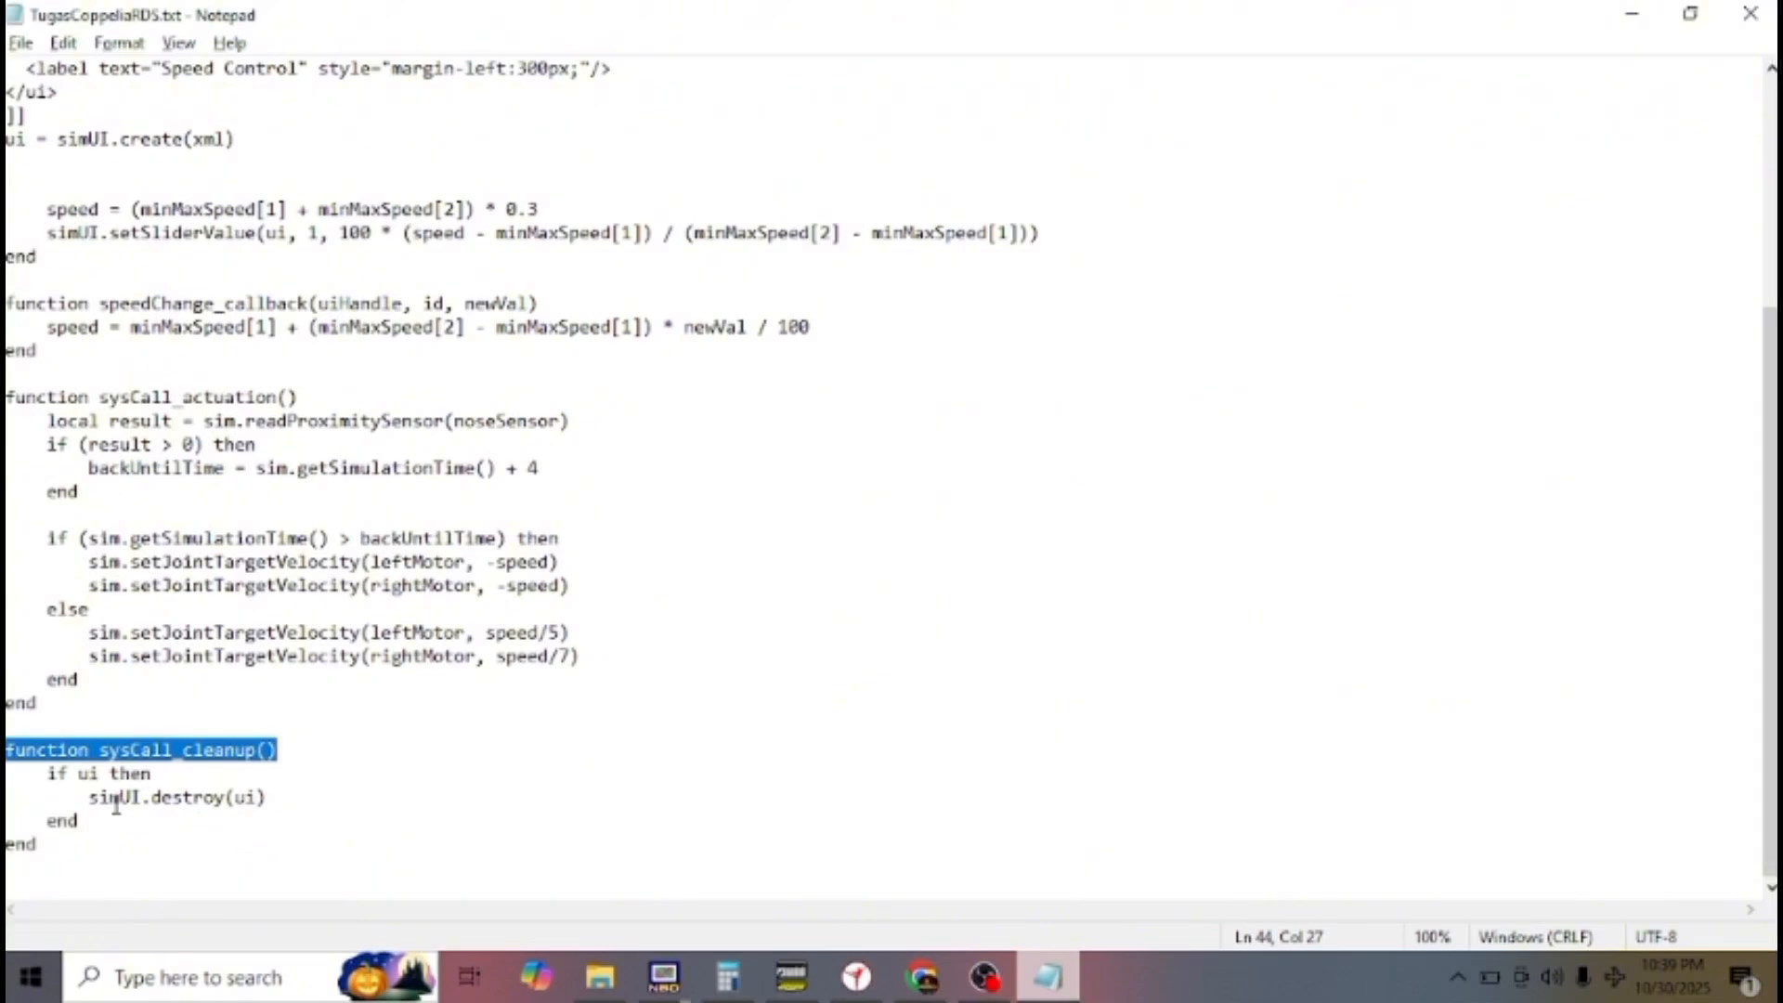
left_click_drag(83, 845, 7, 750)
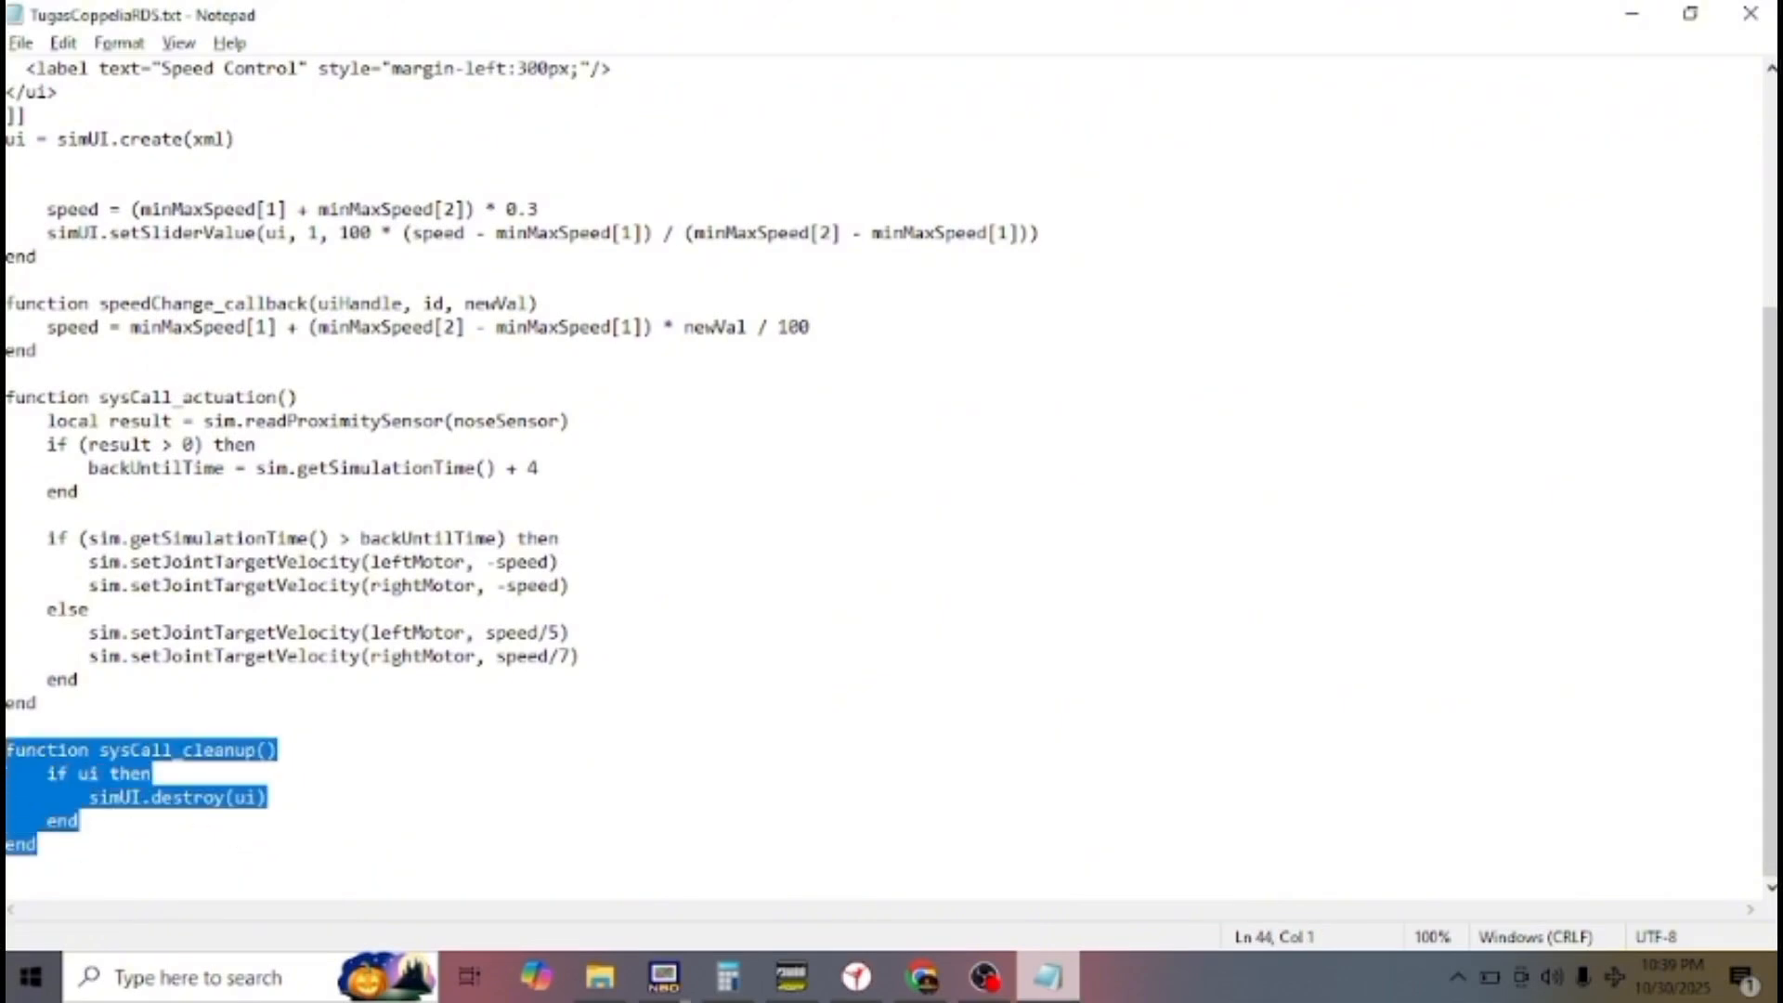
left_click(544, 750)
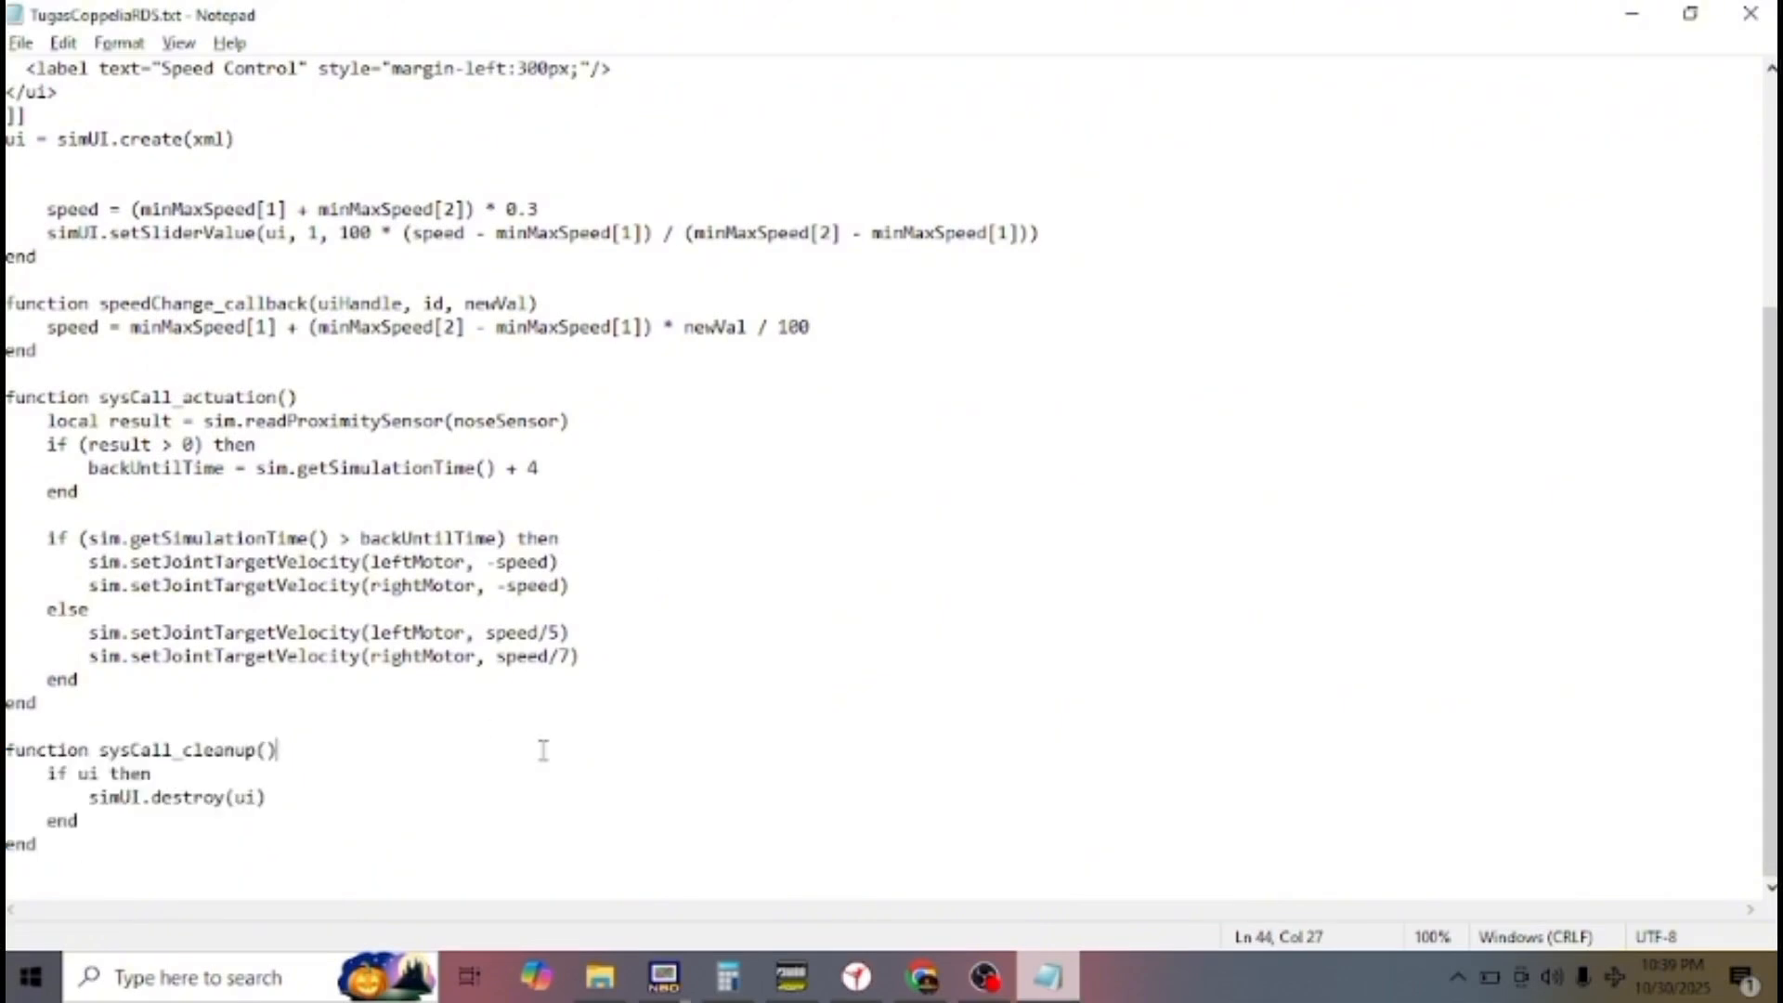
Step: Compare the script's LeftMotor, RightMotor and FrontUS names with the CoppeliaSim scene hierarchy, and return to the script in Notepad
scroll(543, 748, "up", 5)
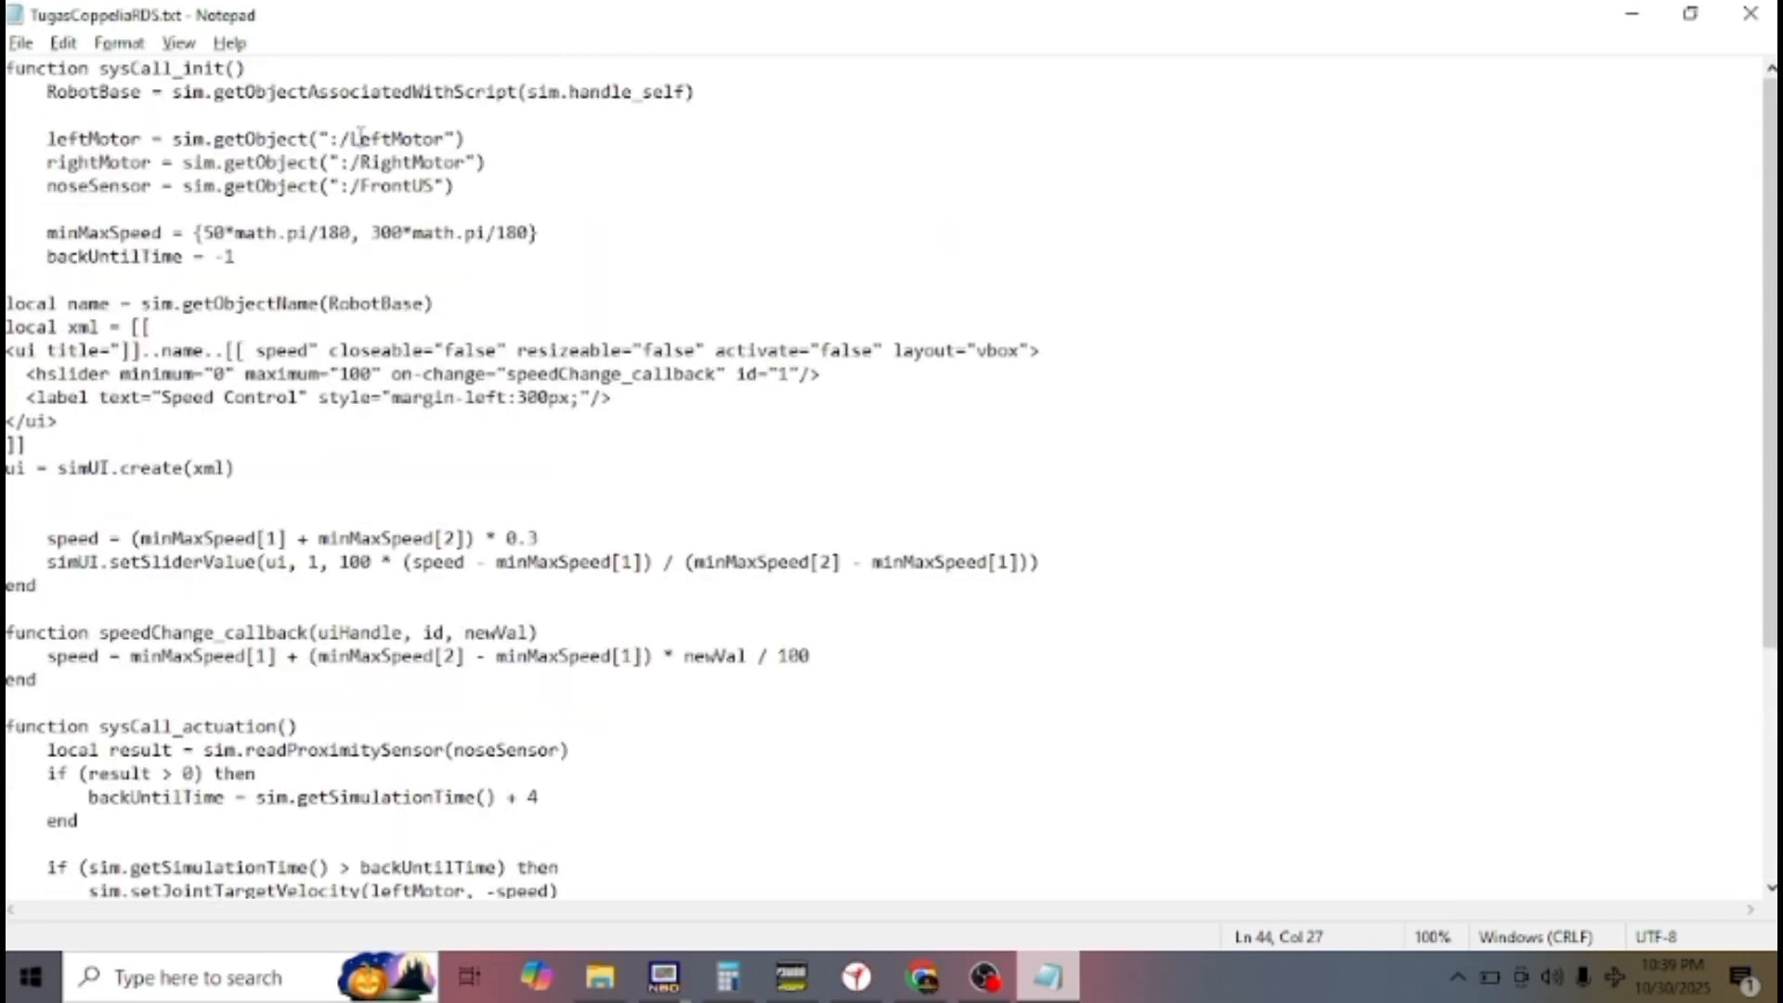
left_click_drag(350, 138, 444, 193)
left_click(534, 212)
left_click(1633, 15)
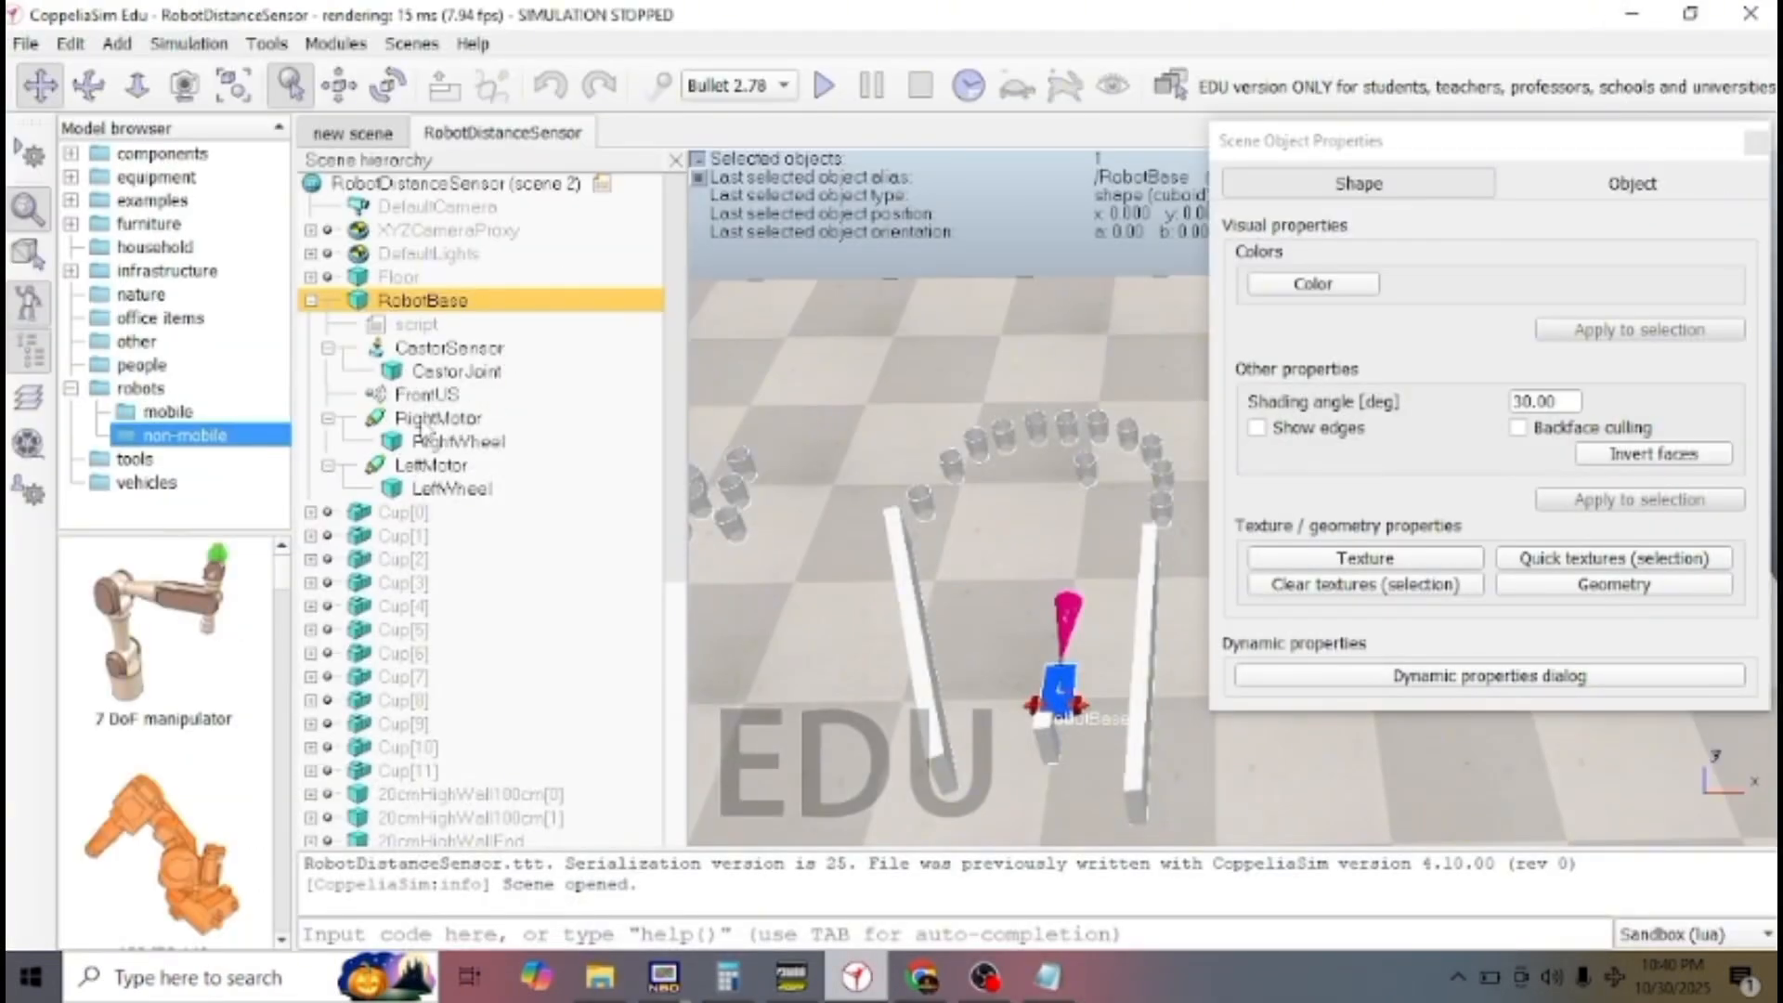
left_click(426, 419)
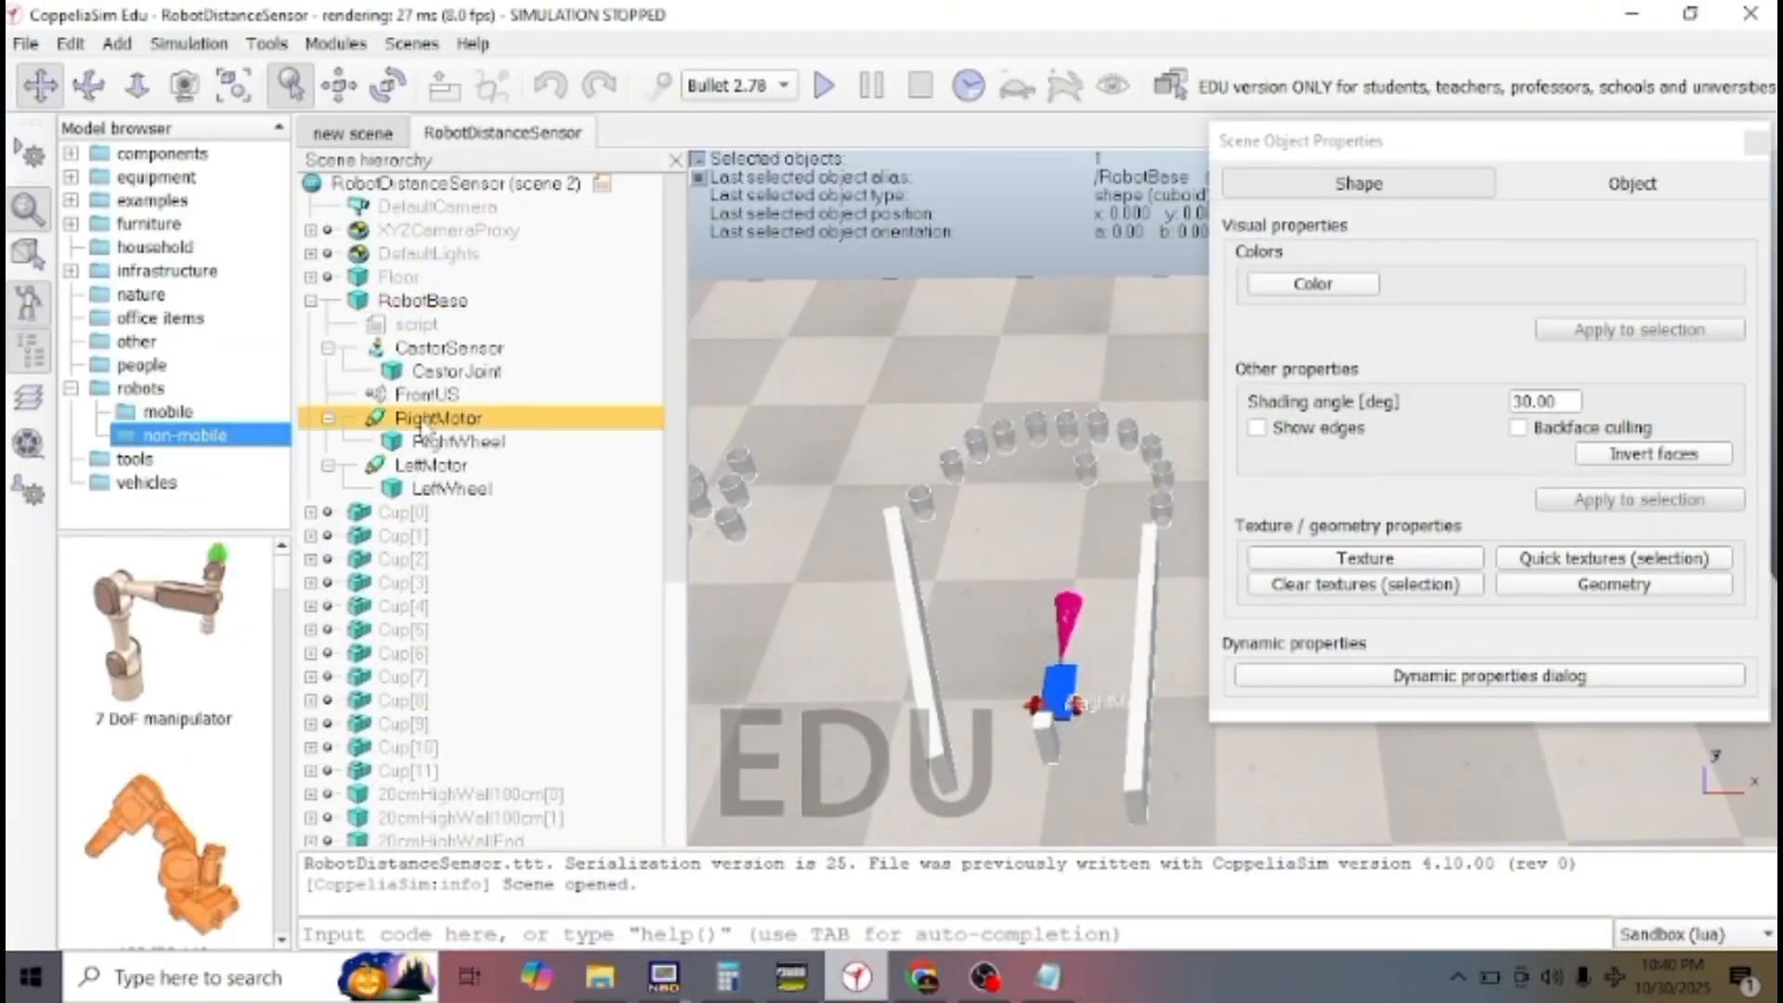
left_click(434, 466)
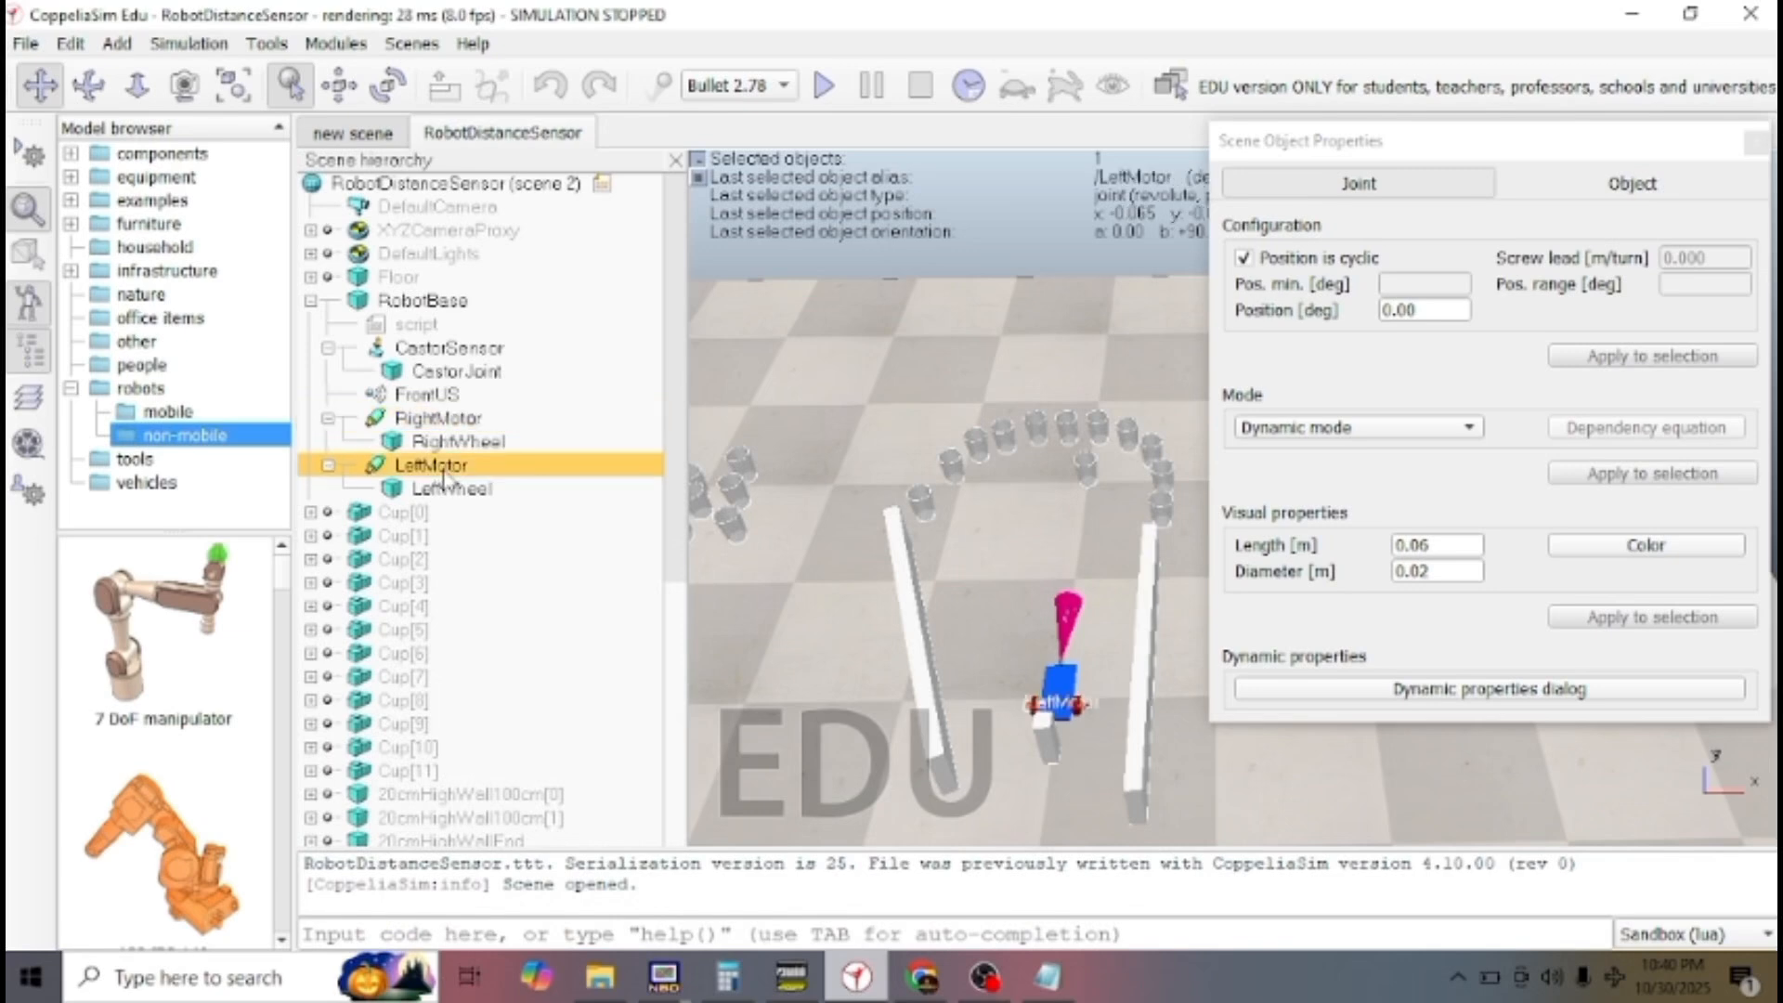
left_click(422, 394)
key("alt+Tab")
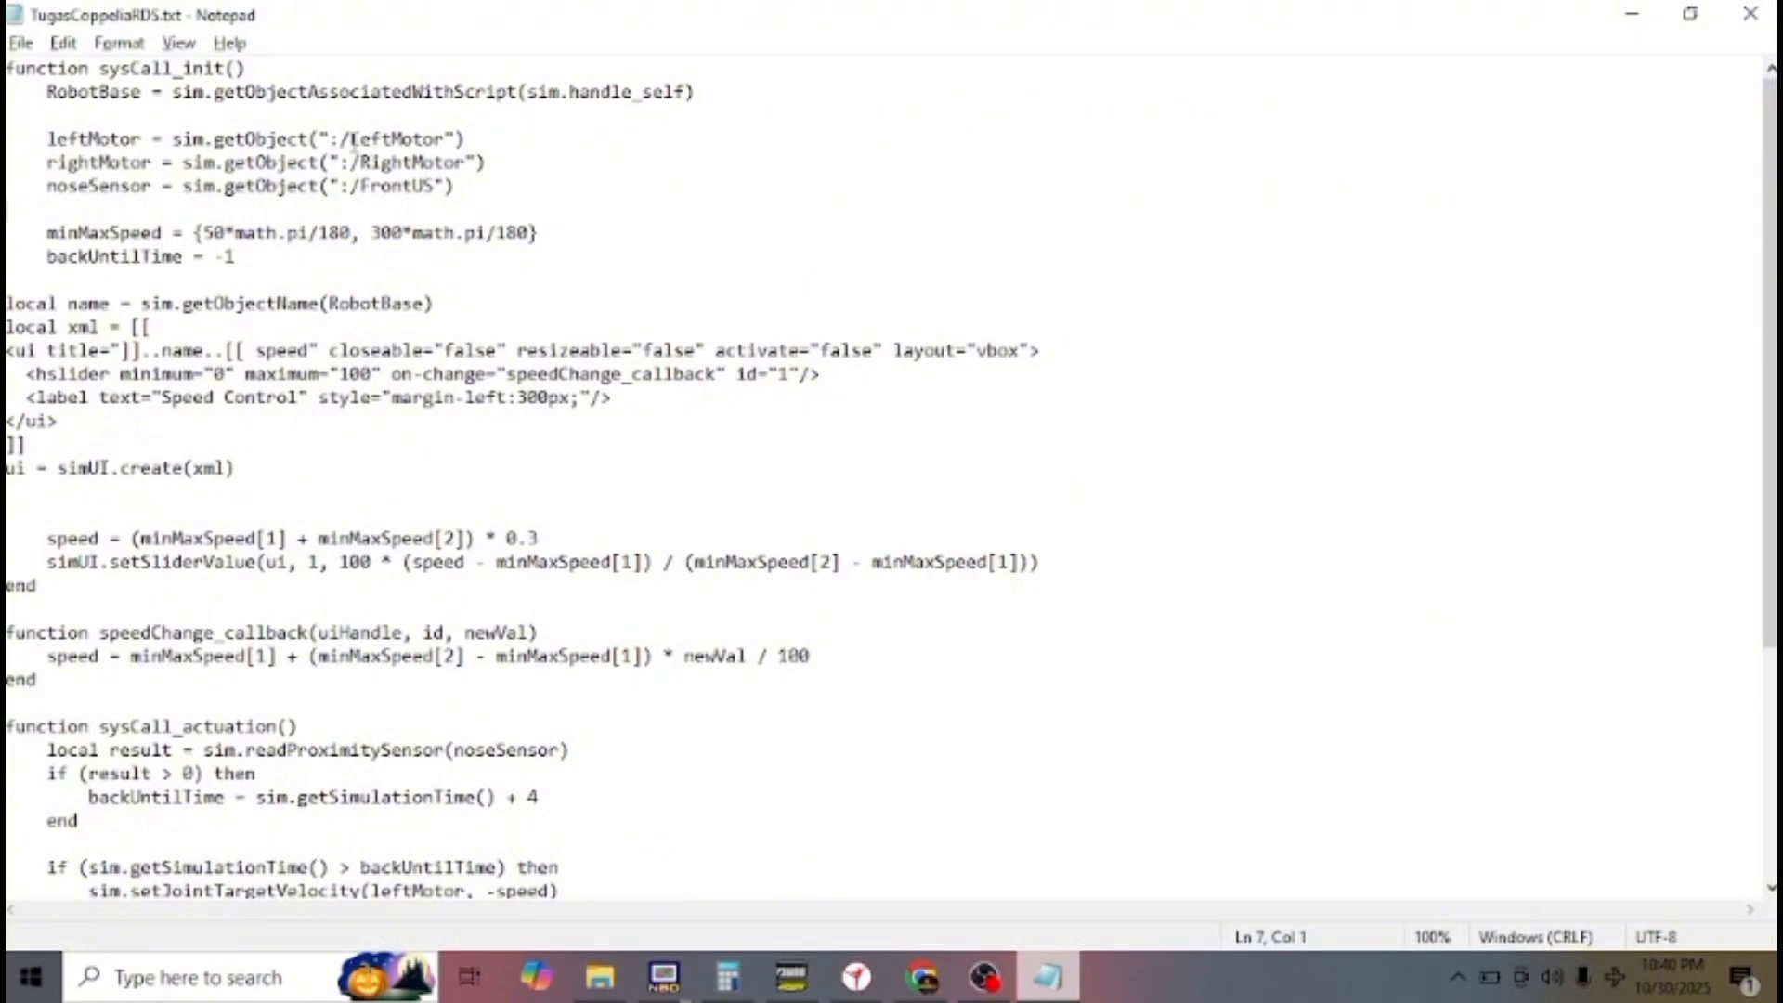
Step: Review the LeftMotor, RightMotor and FrontUS object paths and the RobotBase argument used in the script
left_click(352, 141)
left_click_drag(353, 141, 455, 188)
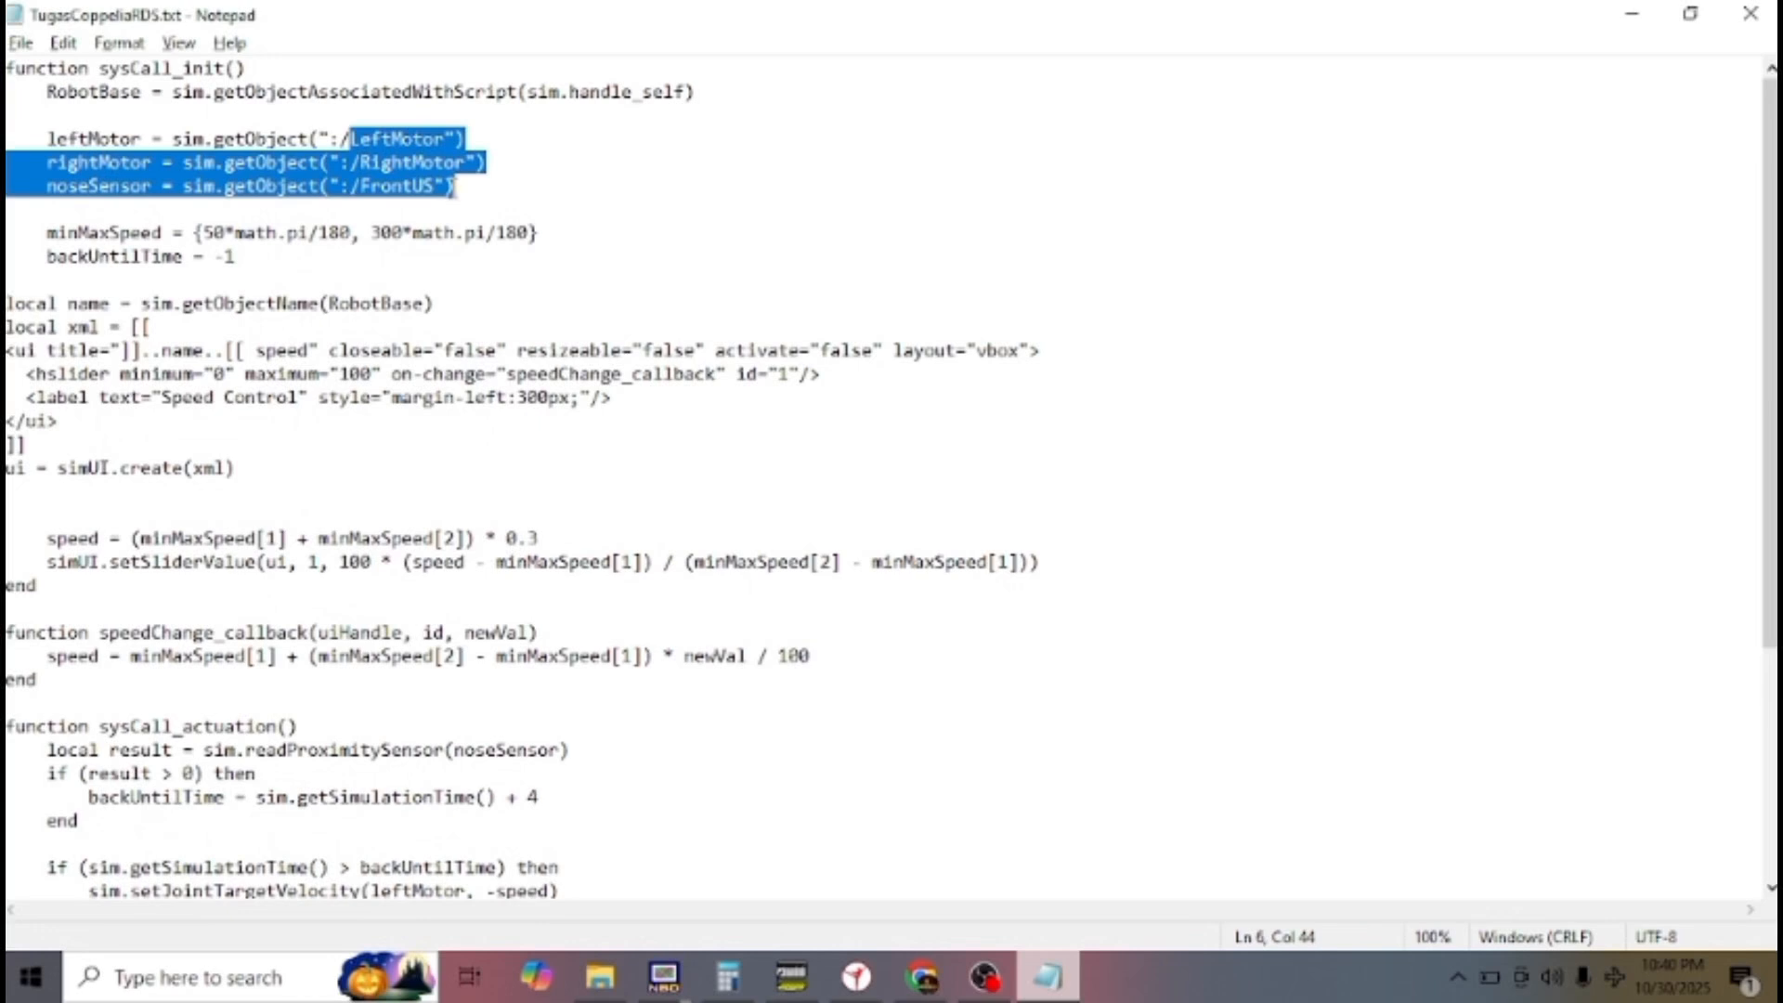
left_click(730, 227)
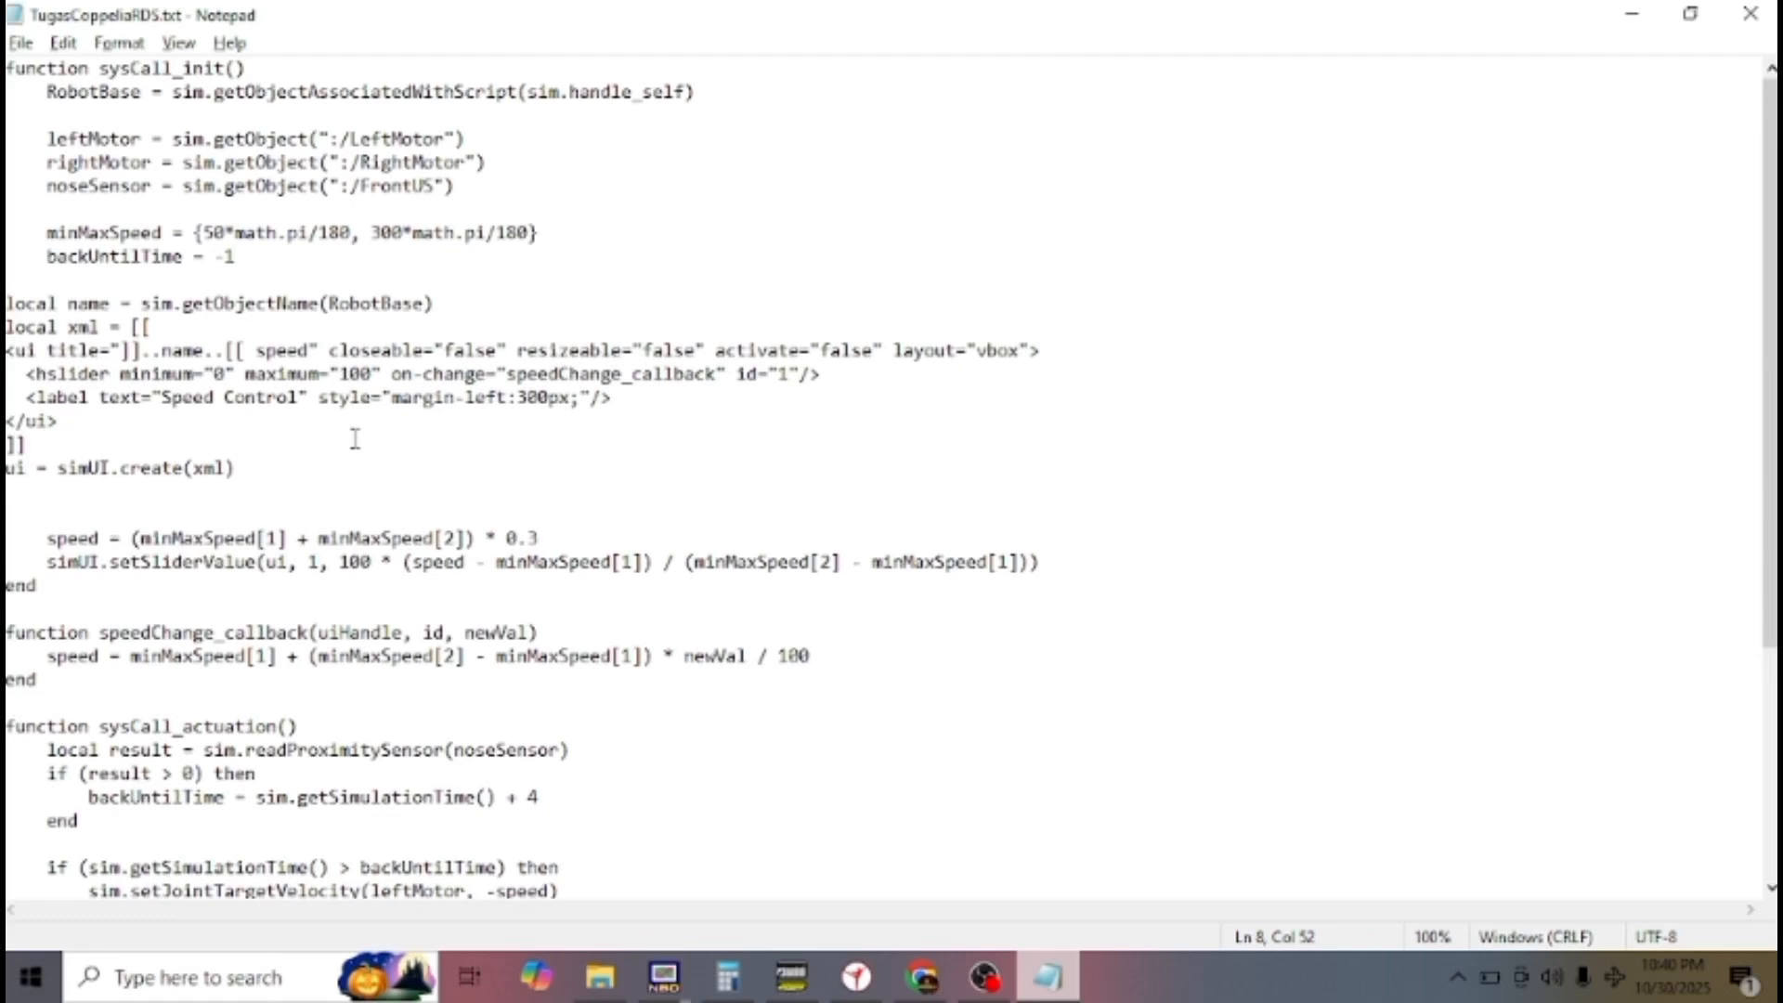
scroll(355, 437, "down", 4)
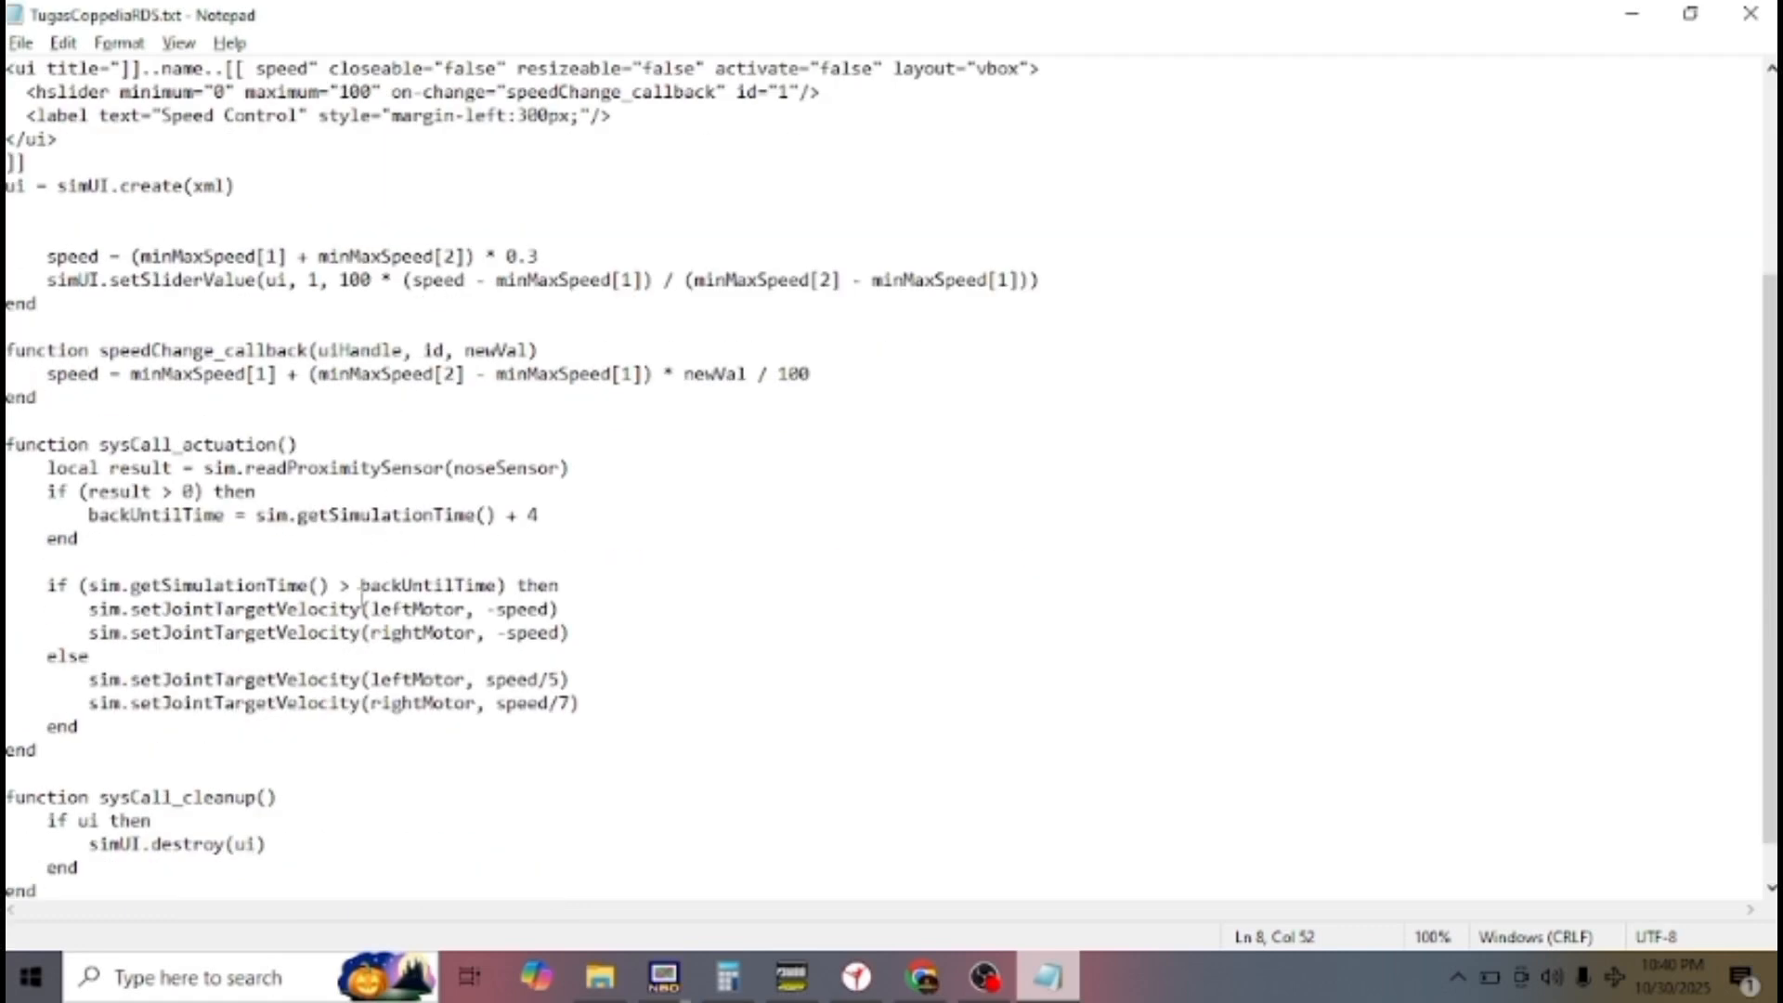
scroll(361, 597, "up", 1)
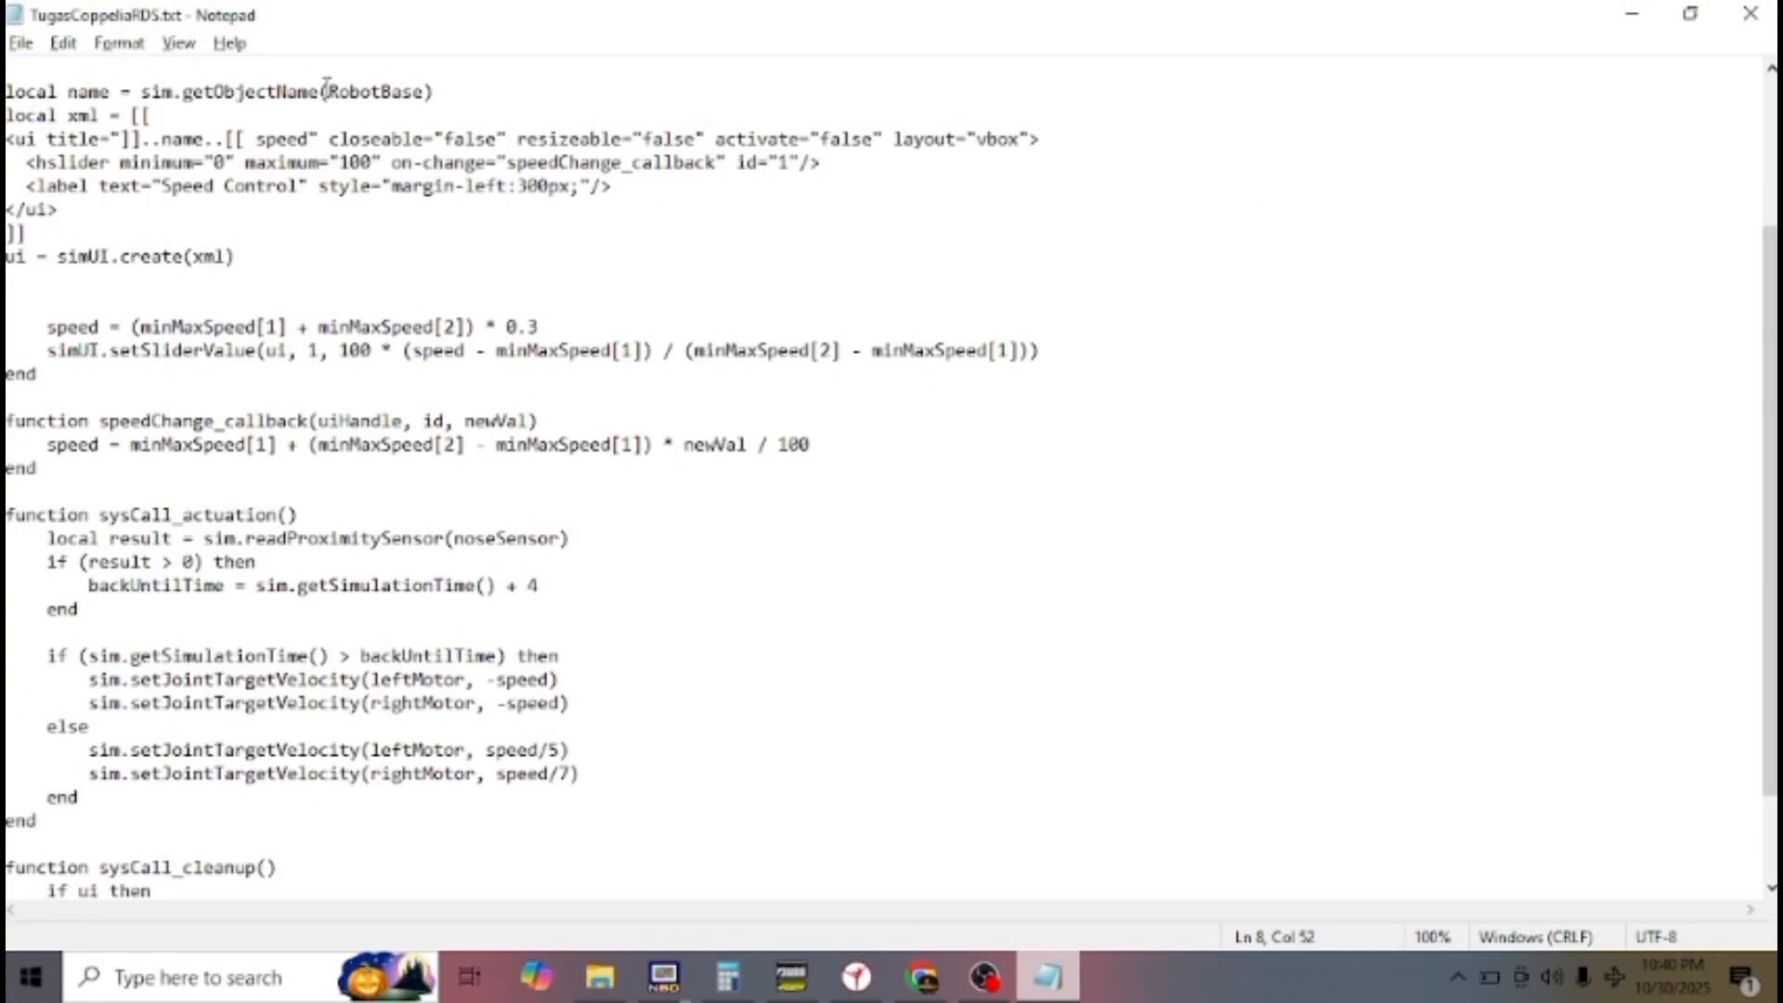
left_click_drag(330, 90, 426, 93)
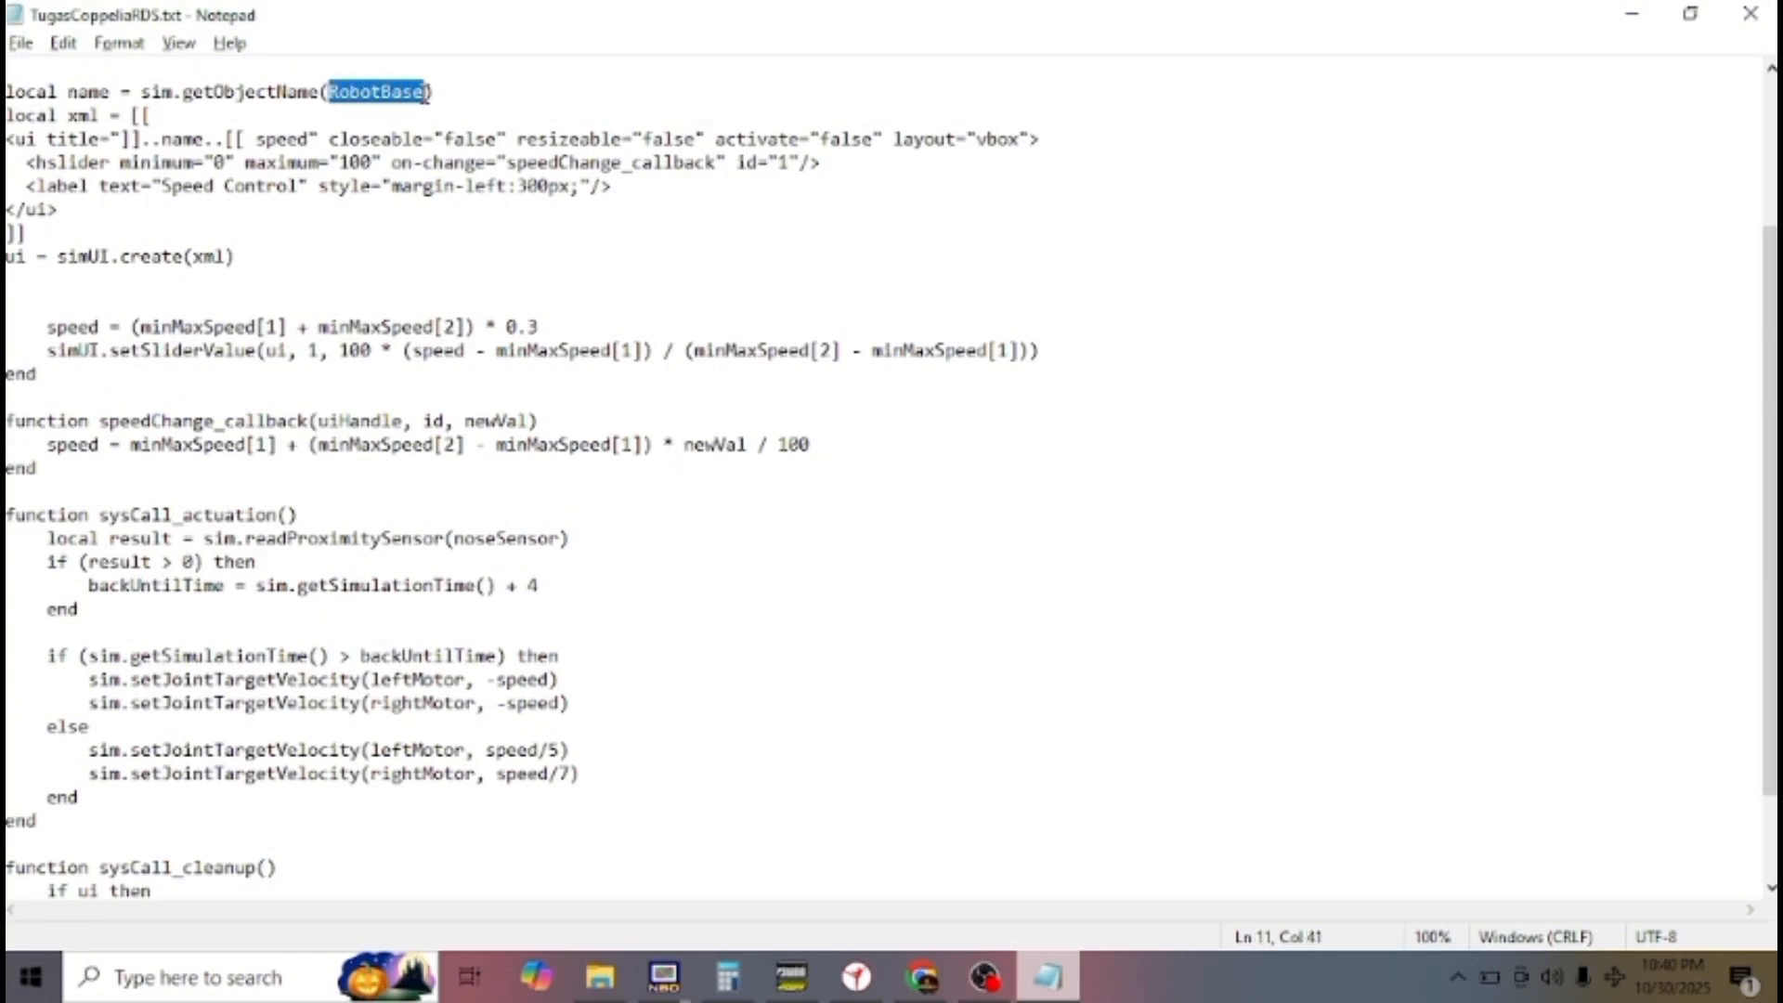
left_click(426, 246)
scroll(543, 599, "down", 2)
scroll(543, 604, "up", 5)
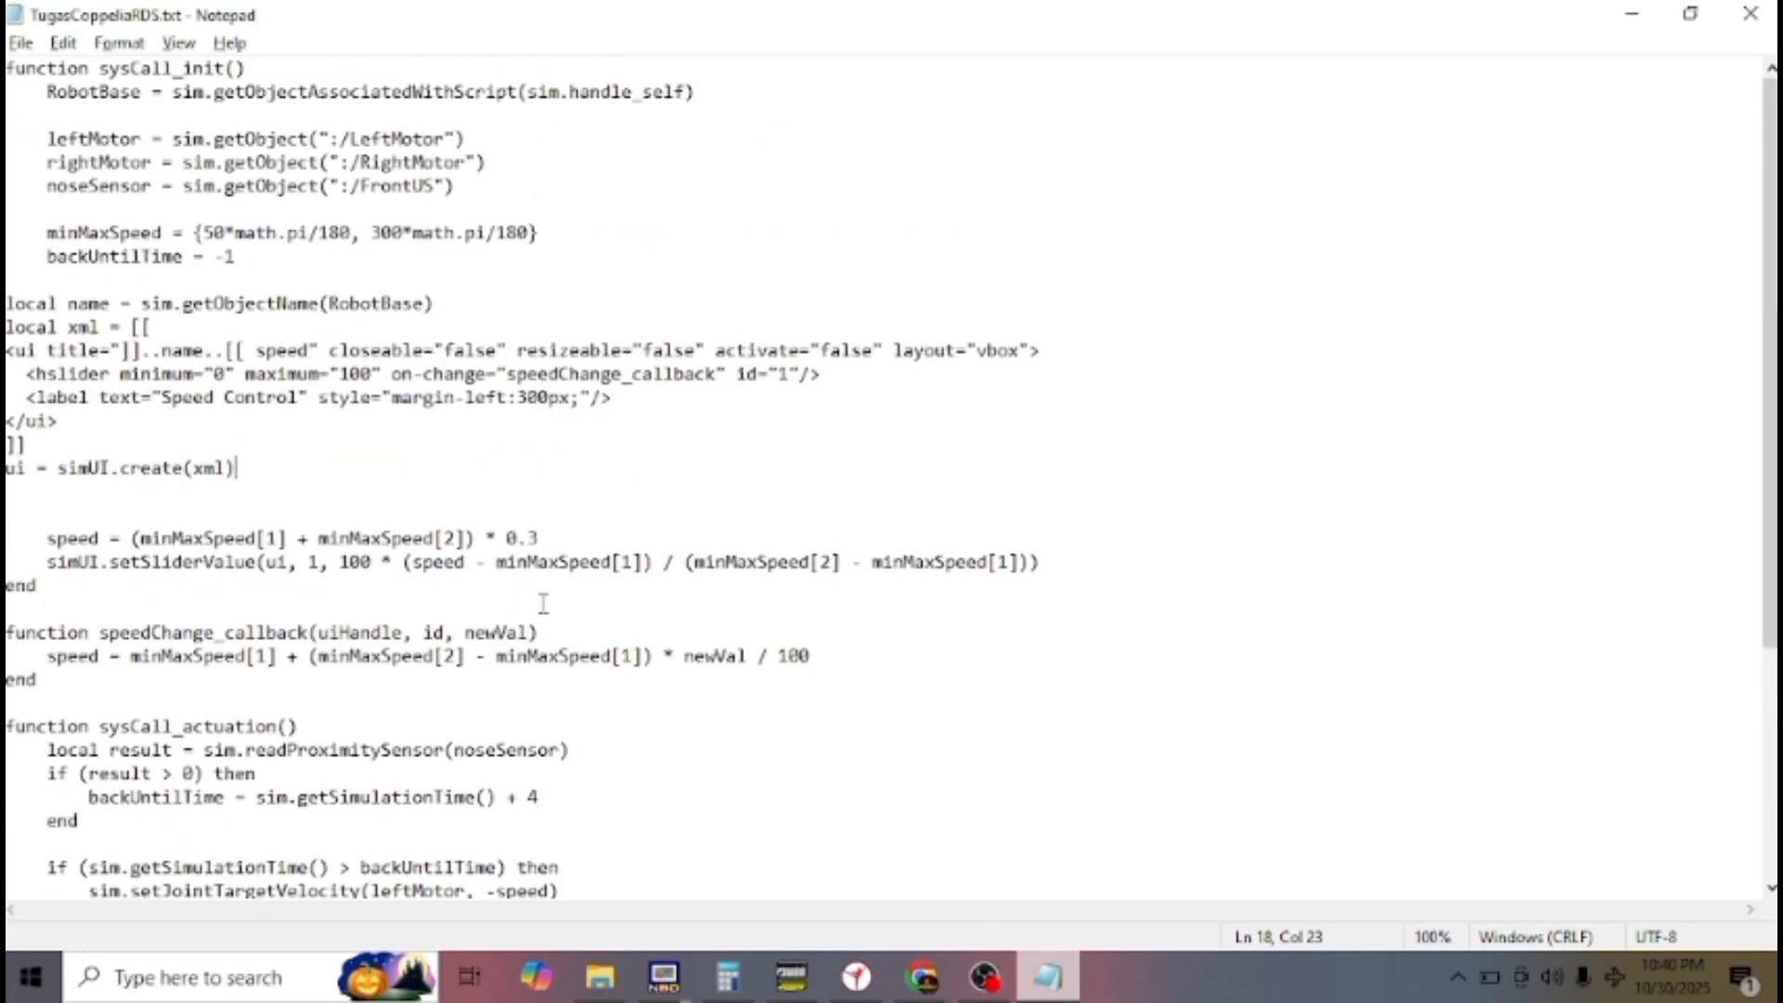
Step: Select the entire Lua script in the text file, through the end of sysCall_cleanup, and clear the selection
scroll(543, 605, "down", 5)
left_click(452, 799)
key("shift+Left")
key("shift+Left")
key("shift+Left")
key("shift+Left")
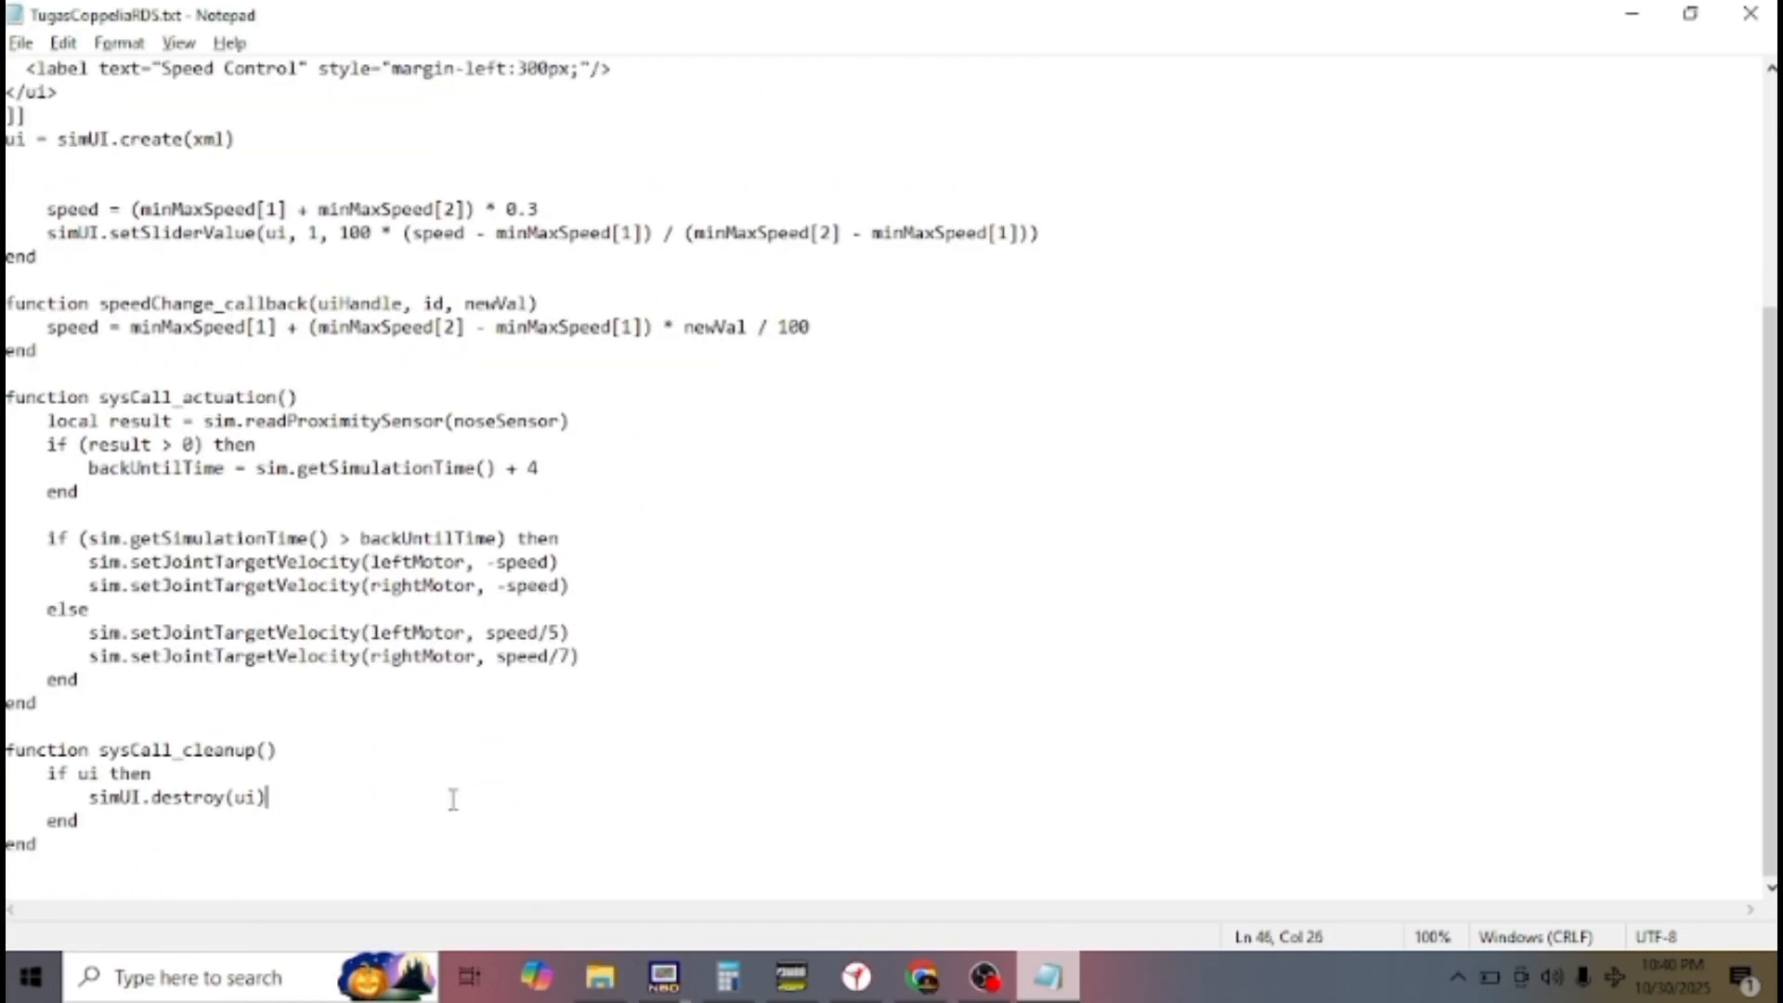
left_click(452, 799)
key("ctrl+a")
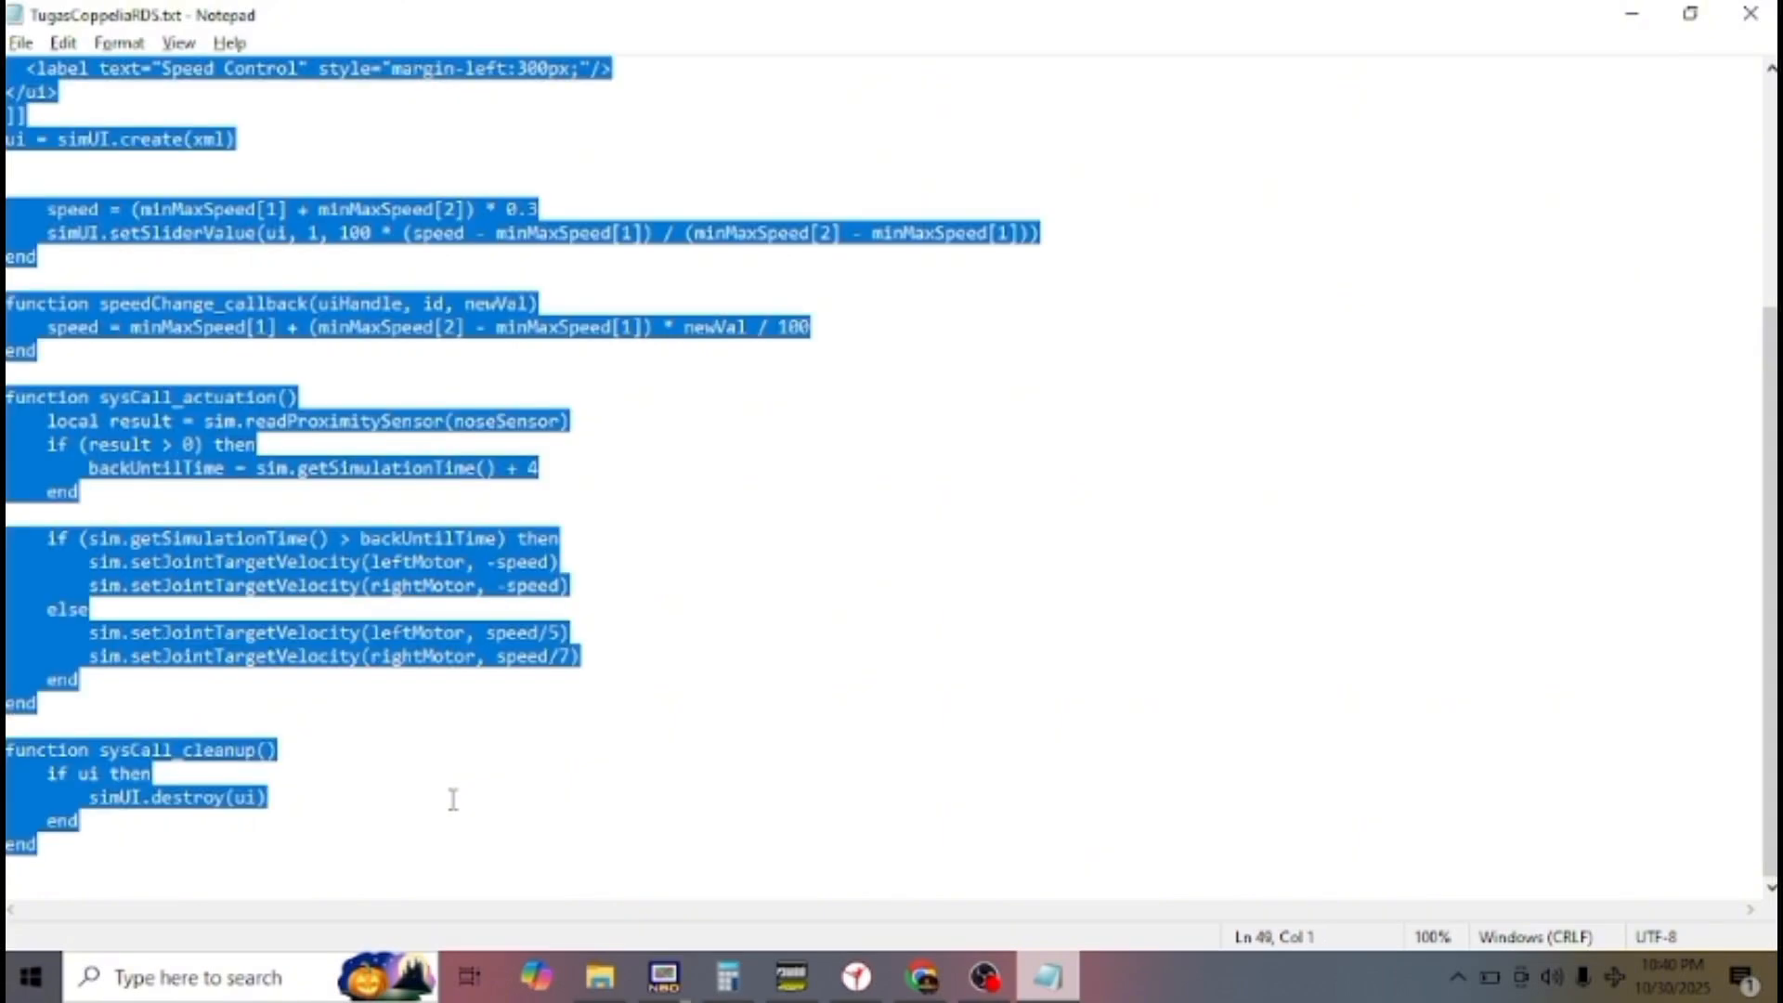
left_click(1462, 165)
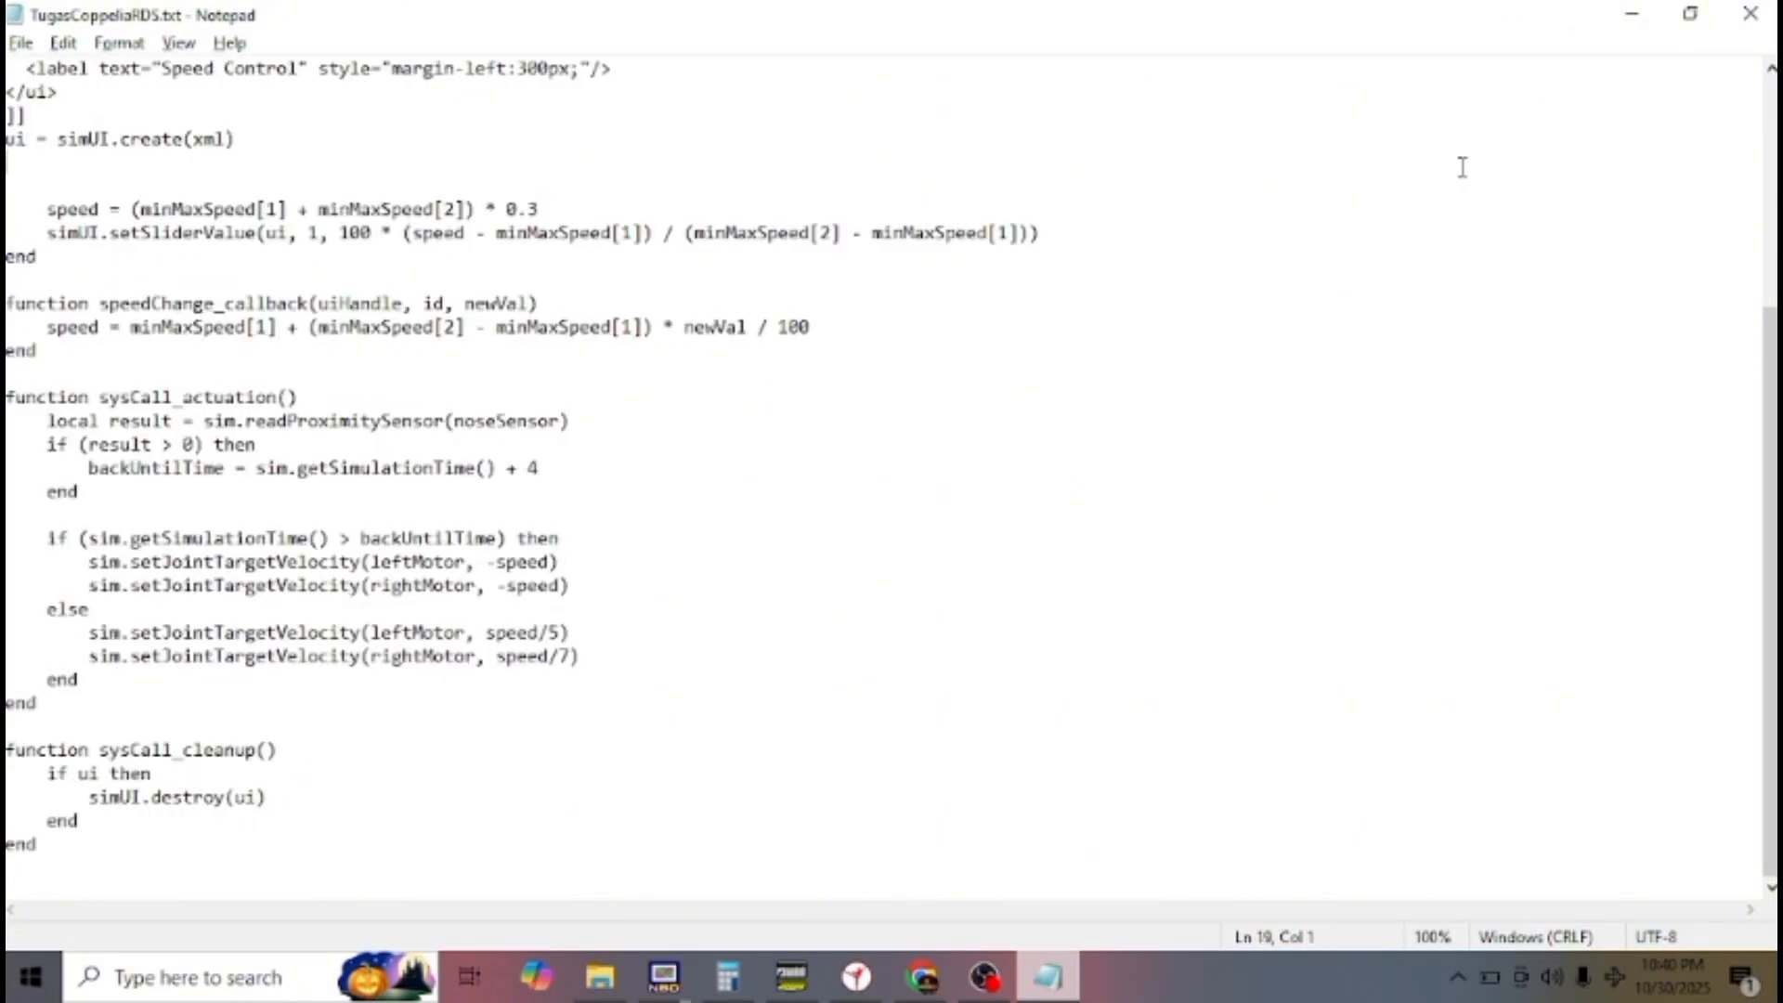
Step: Switch to CoppeliaSim, open the script attached to RobotBase, review its code from sysCall_init to sysCall_cleanup, and close it
left_click(1646, 13)
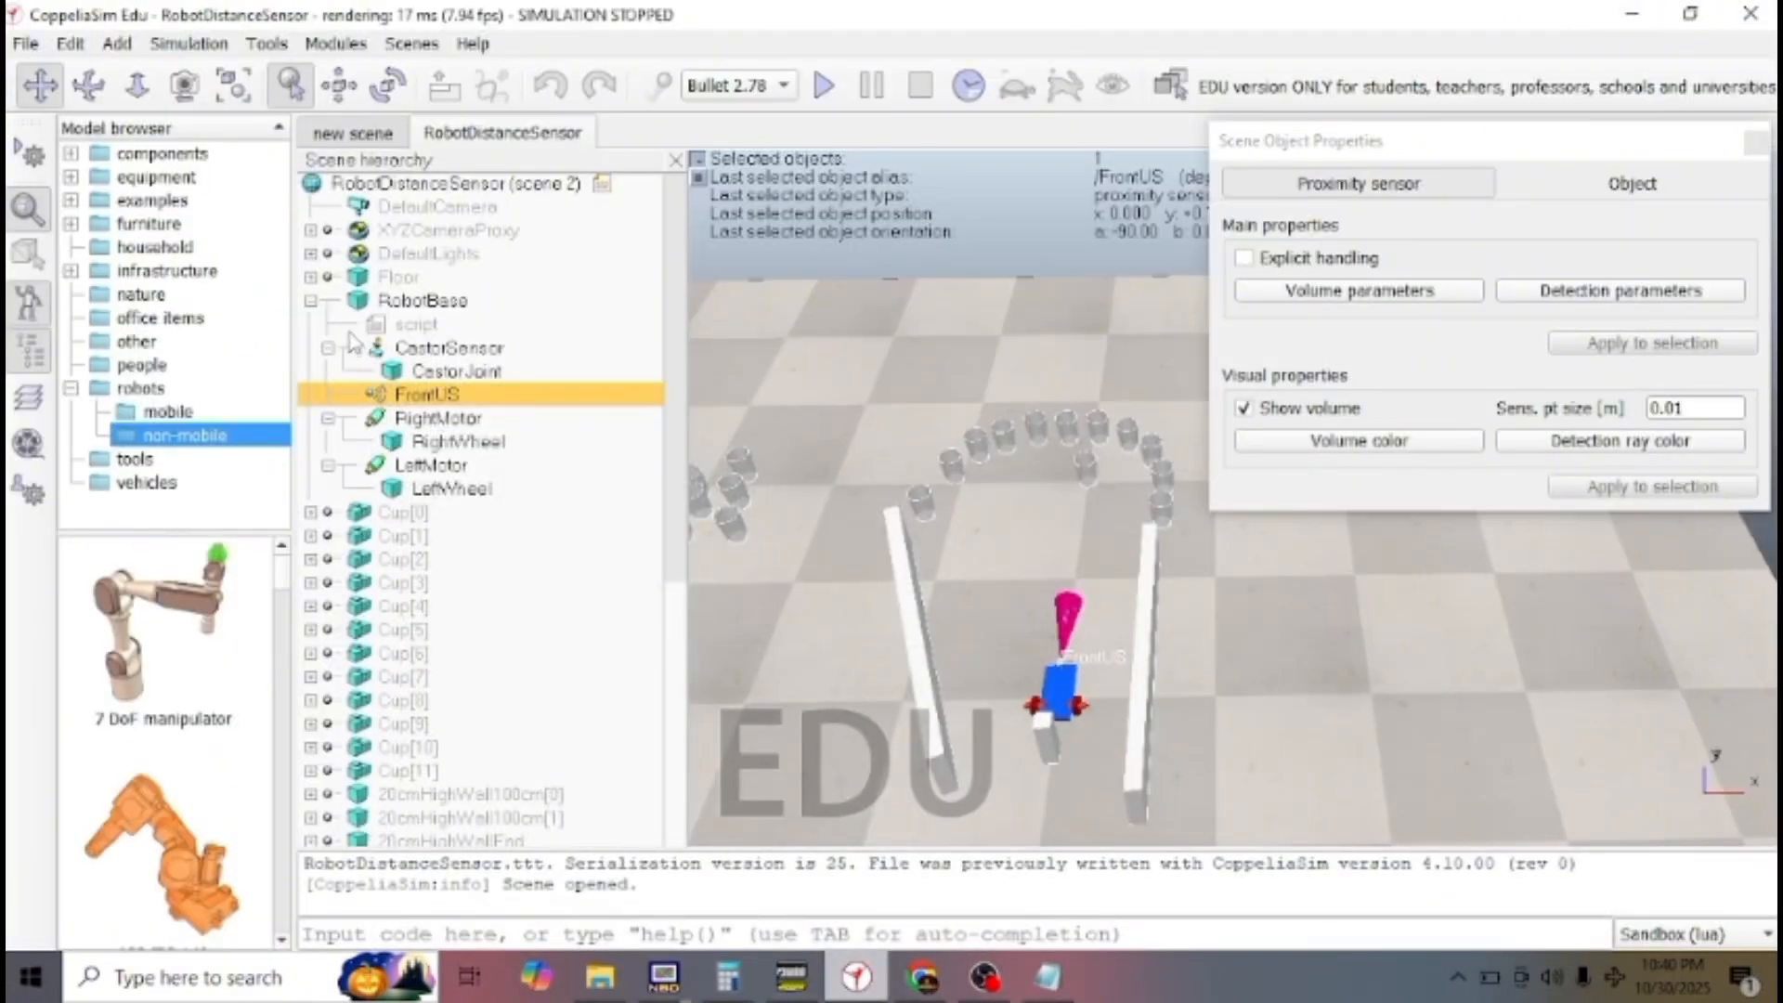
left_click(405, 326)
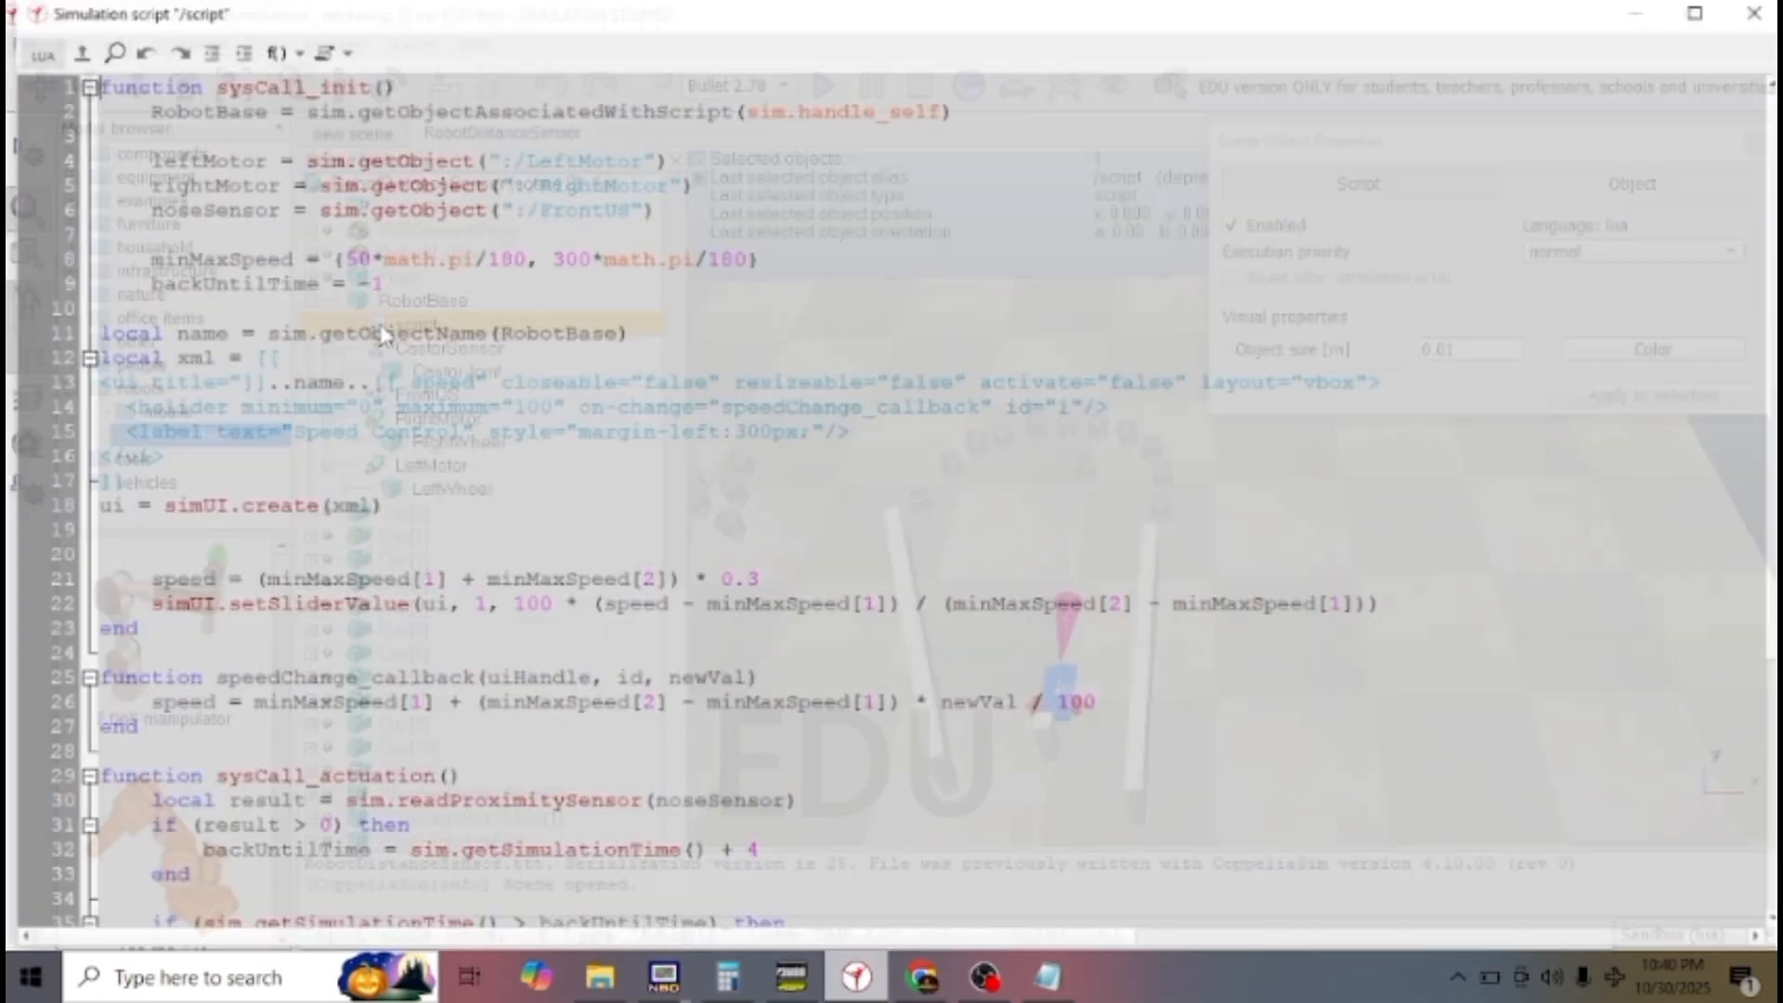
double_click(380, 326)
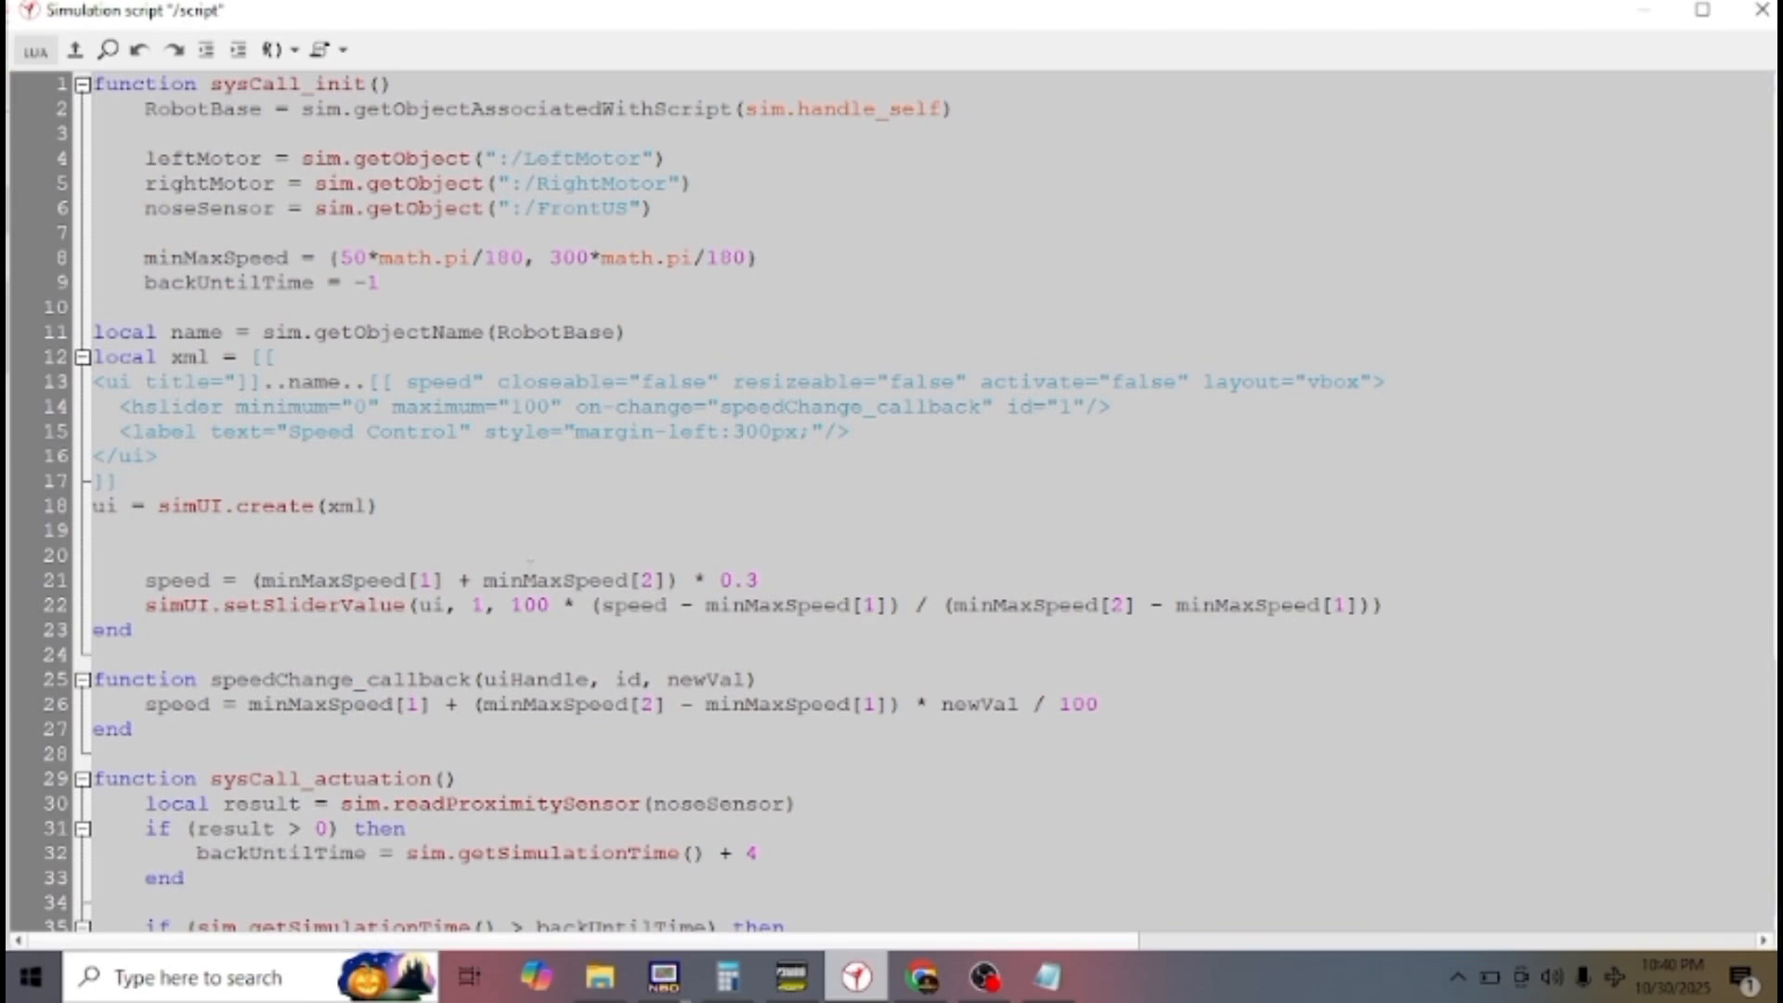
scroll(530, 560, "down", 5)
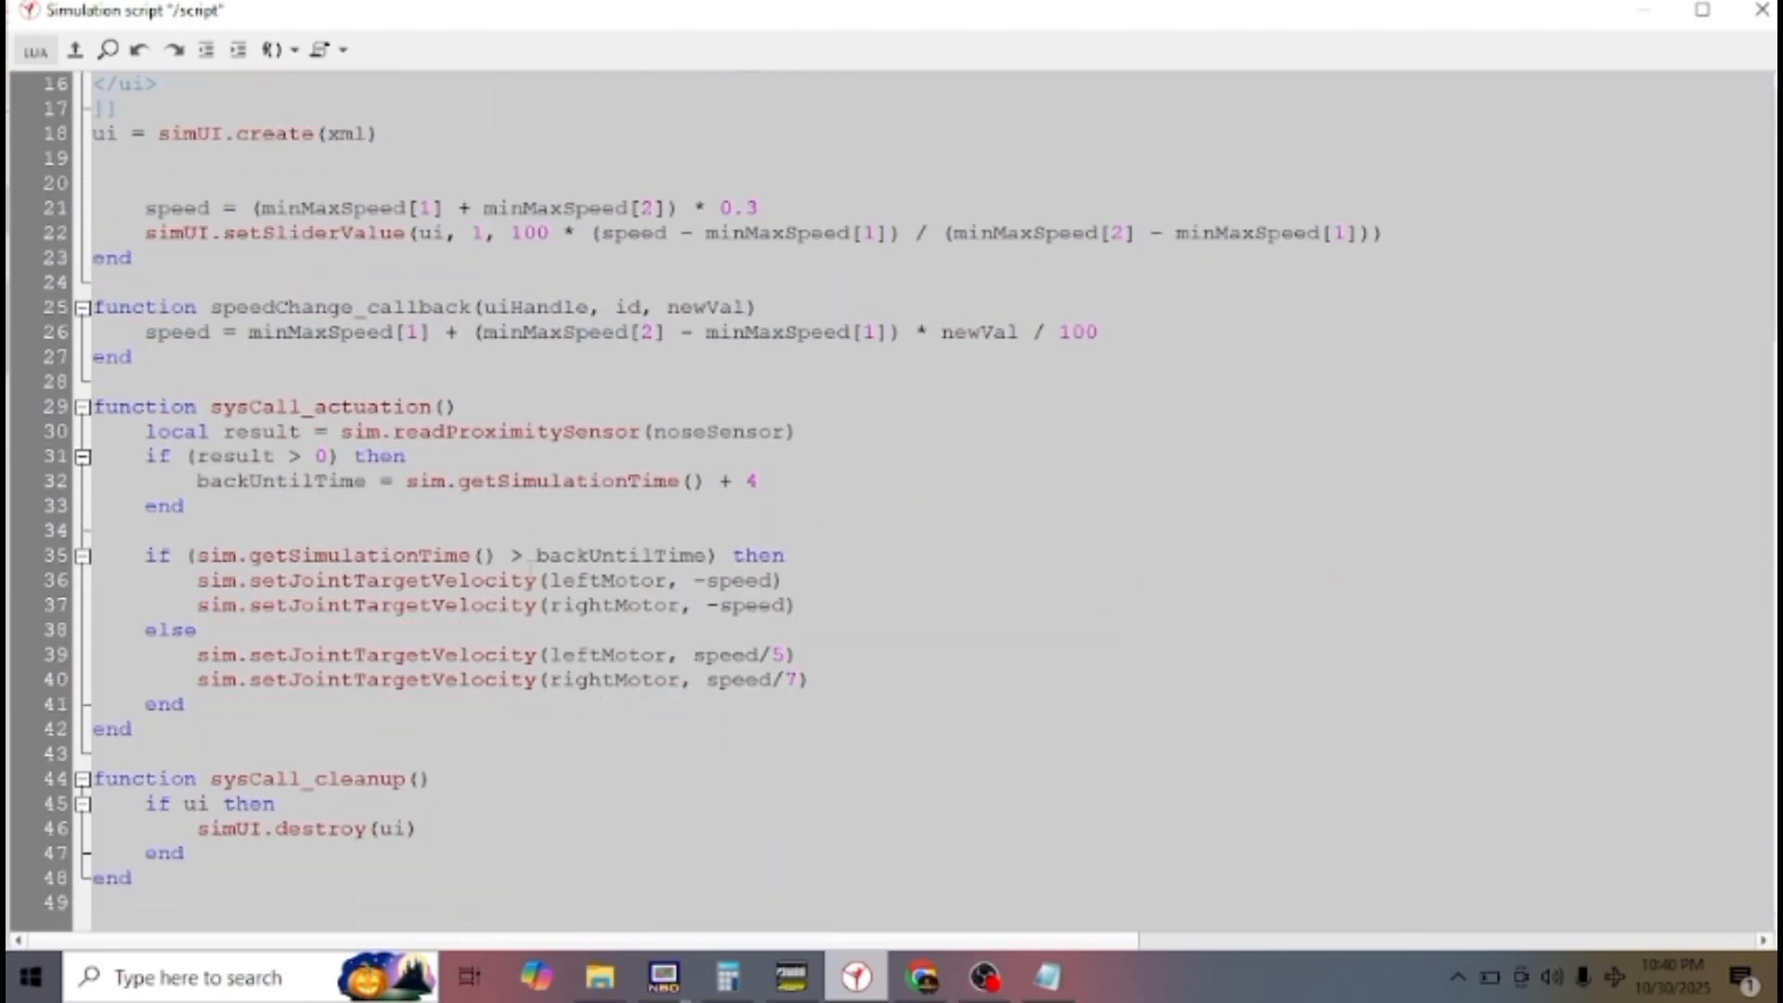
scroll(530, 557, "up", 5)
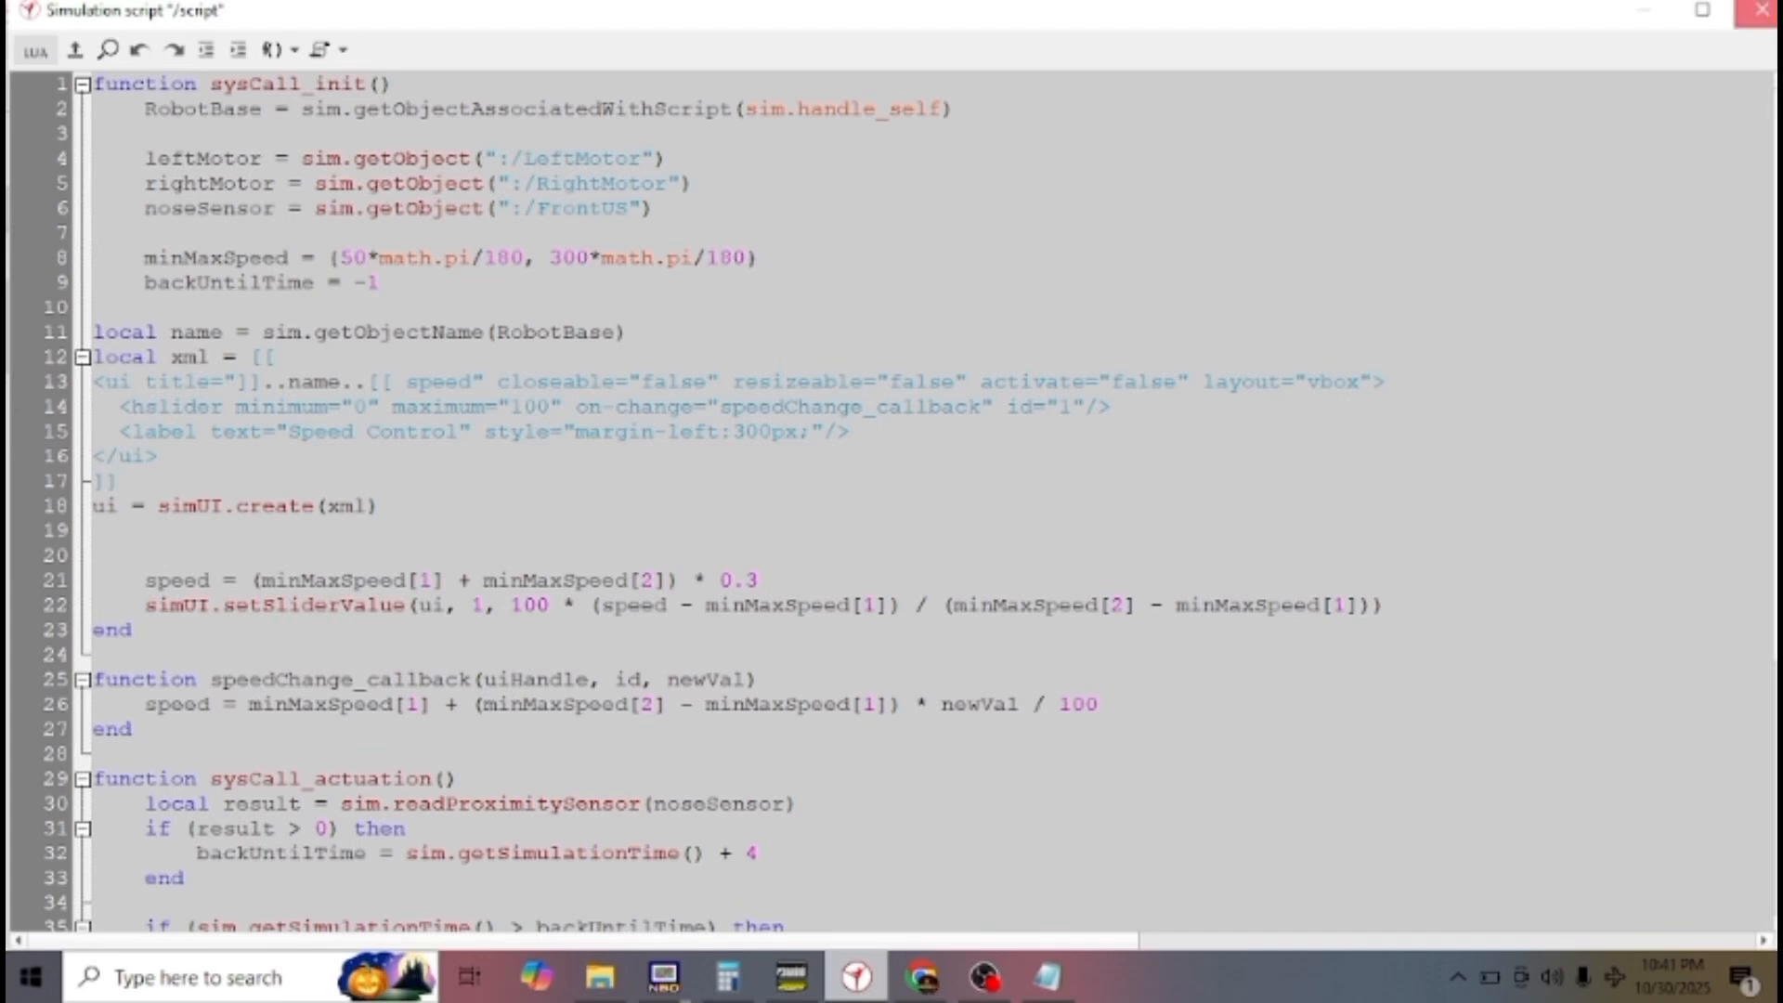
left_click(1755, 14)
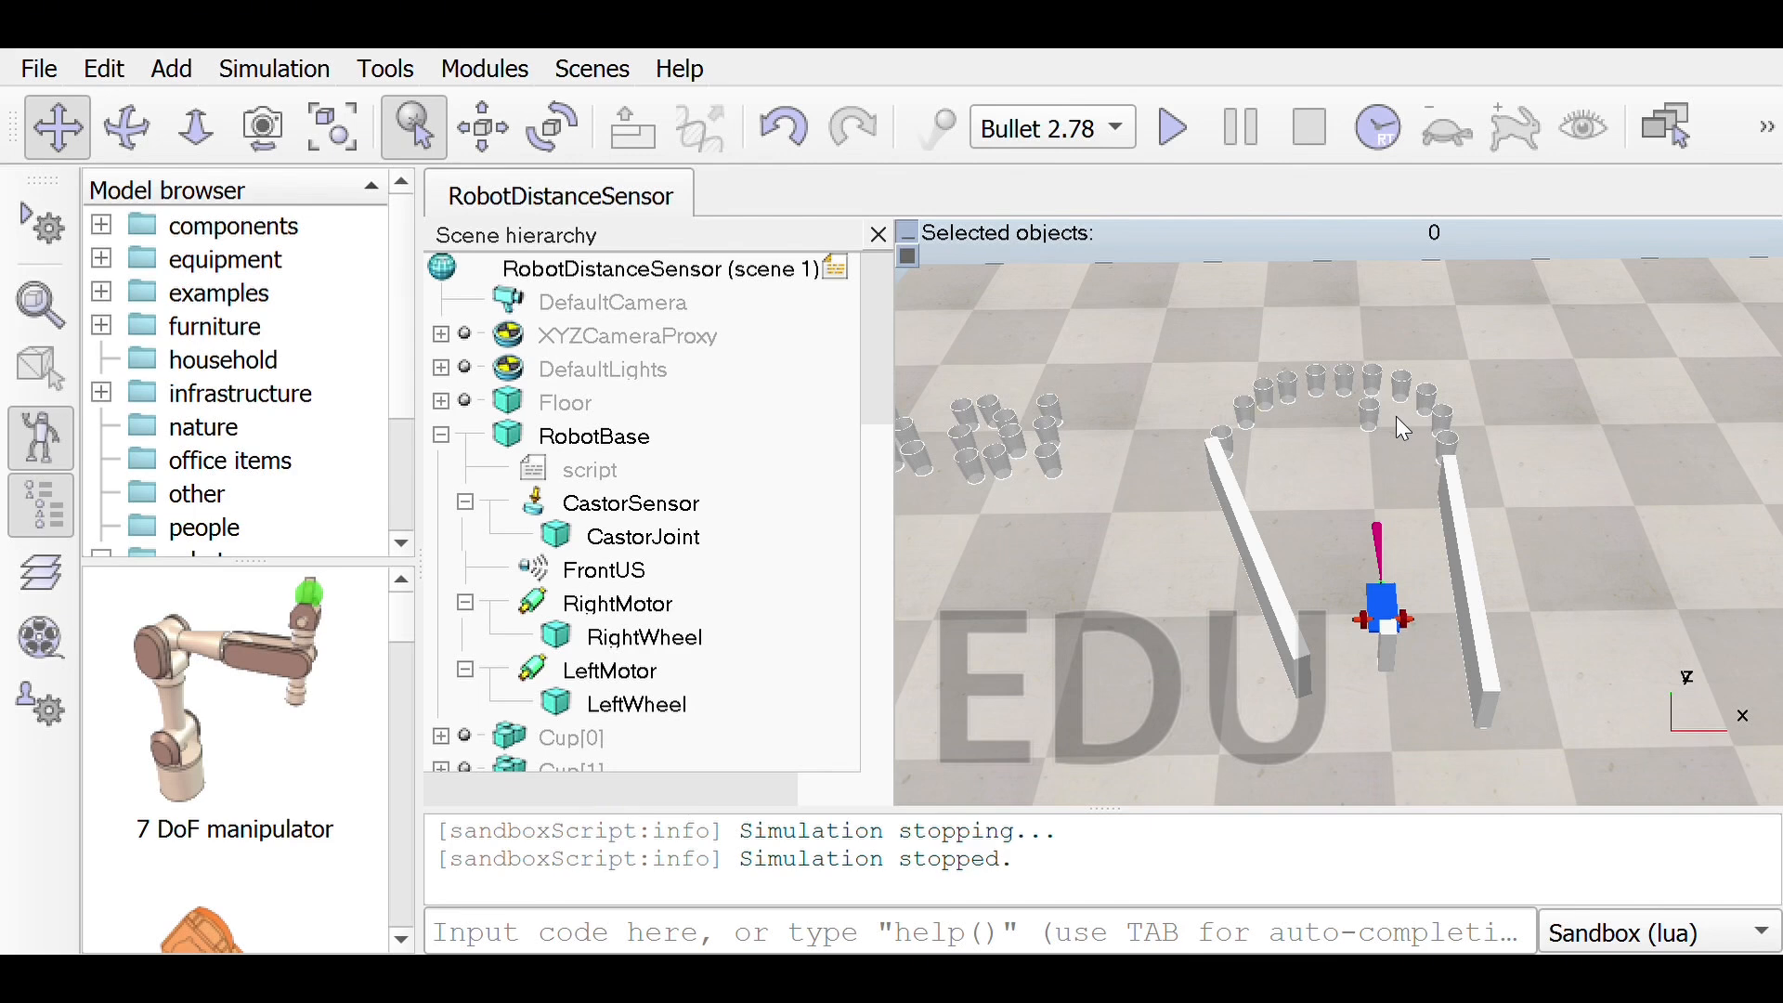
Step: Start the simulation of the RobotDistanceSensor scene
left_click(1172, 128)
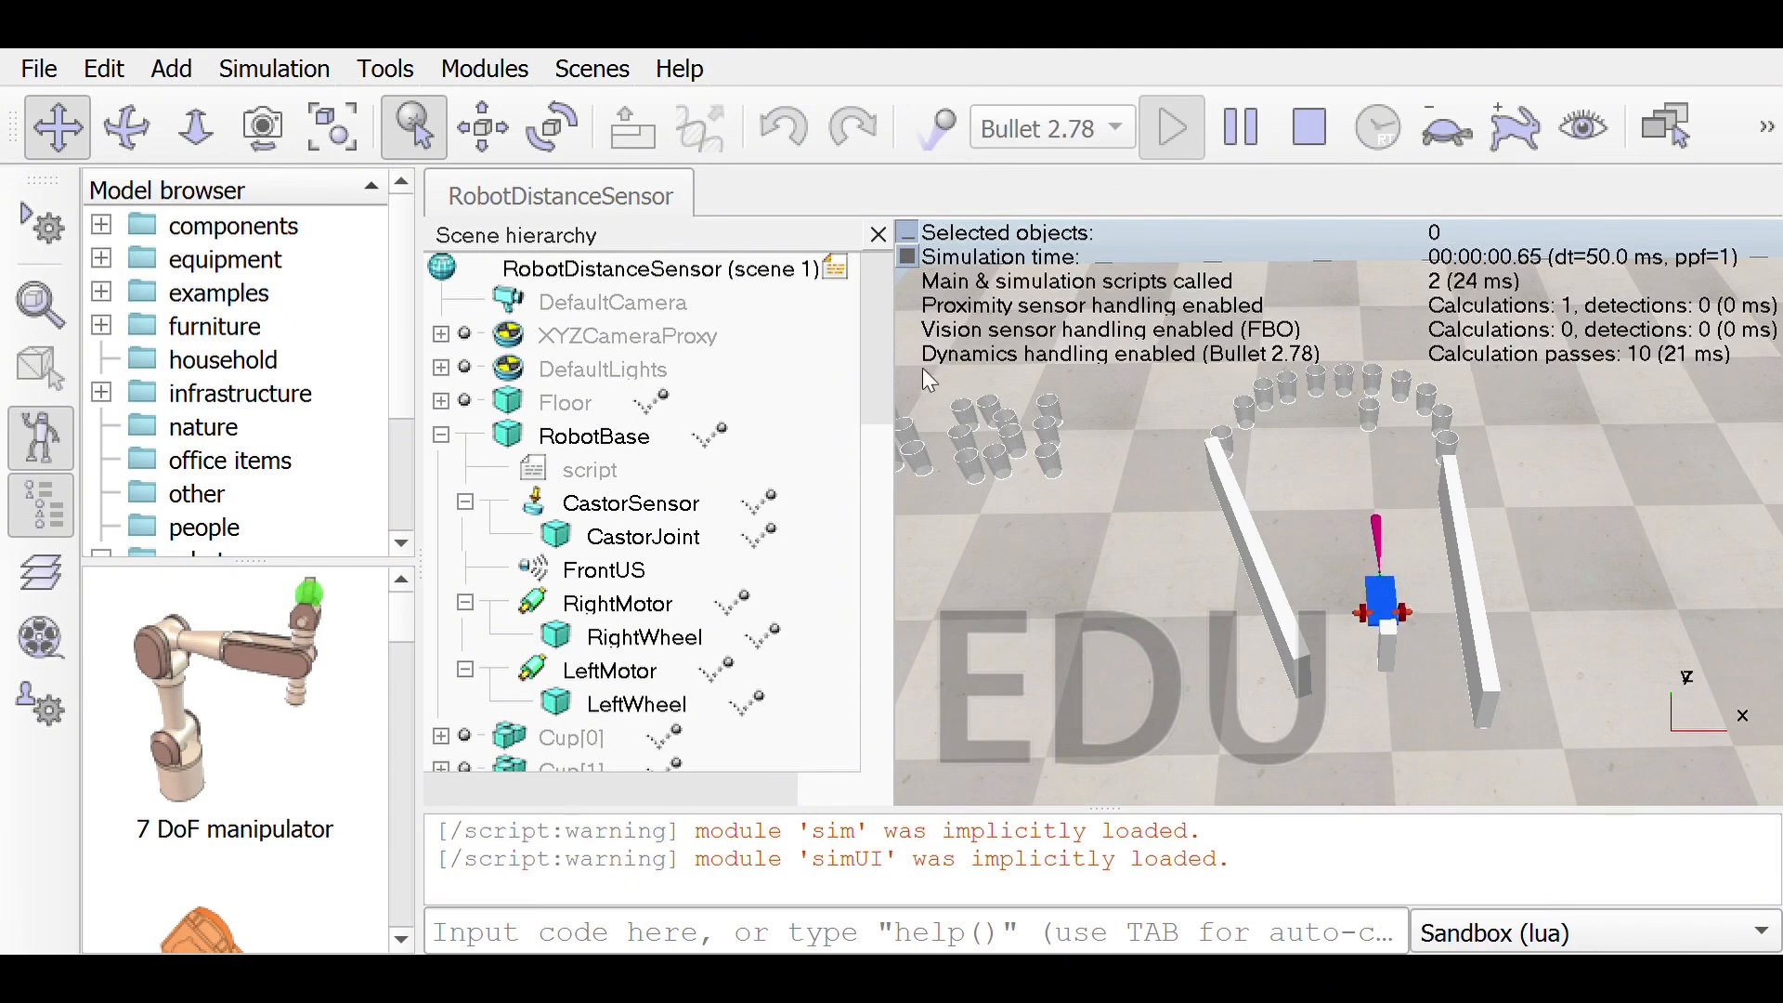